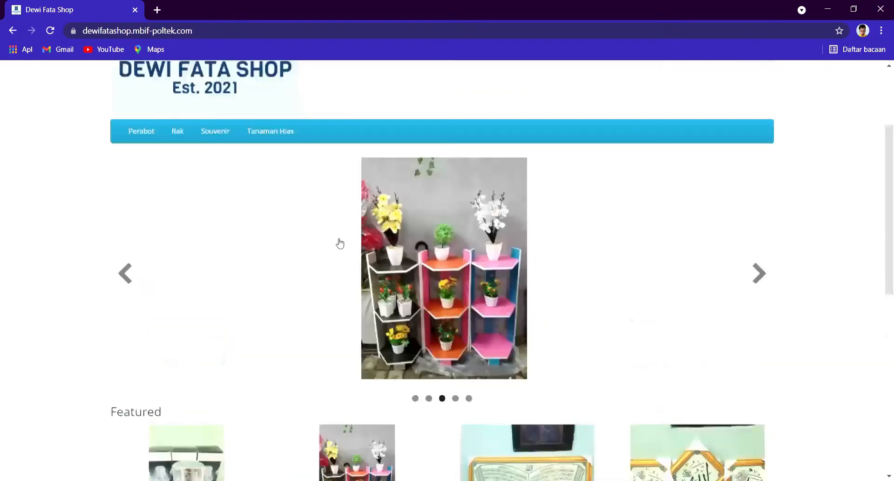
Step: Browse the Dewi Fata Shop storefront homepage and open a new blank tab
scroll(322, 258, "down", 8)
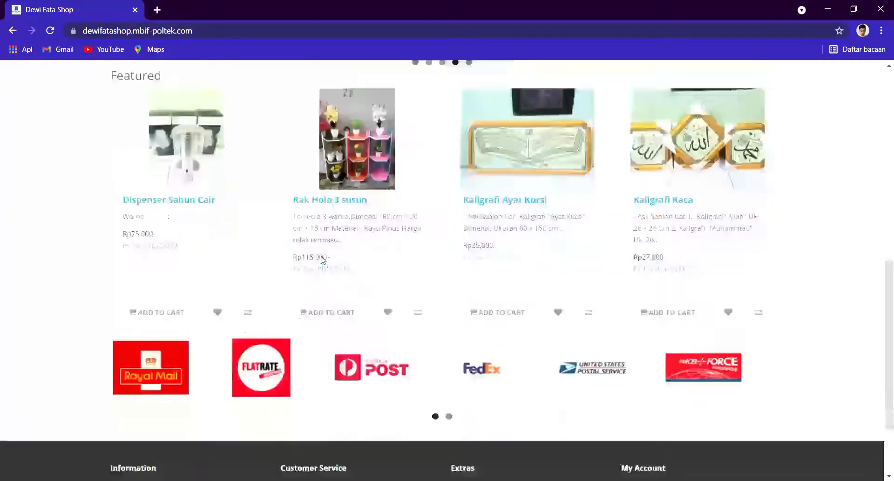
scroll(321, 260, "up", 10)
scroll(312, 264, "down", 3)
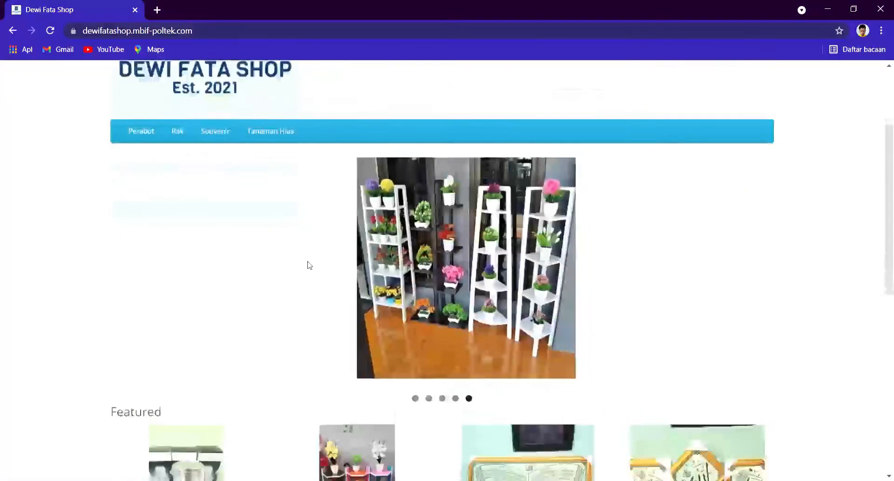
scroll(310, 263, "up", 4)
left_click(157, 10)
Step: Select the storefront's web address, then focus the new tab's address bar
left_click(94, 14)
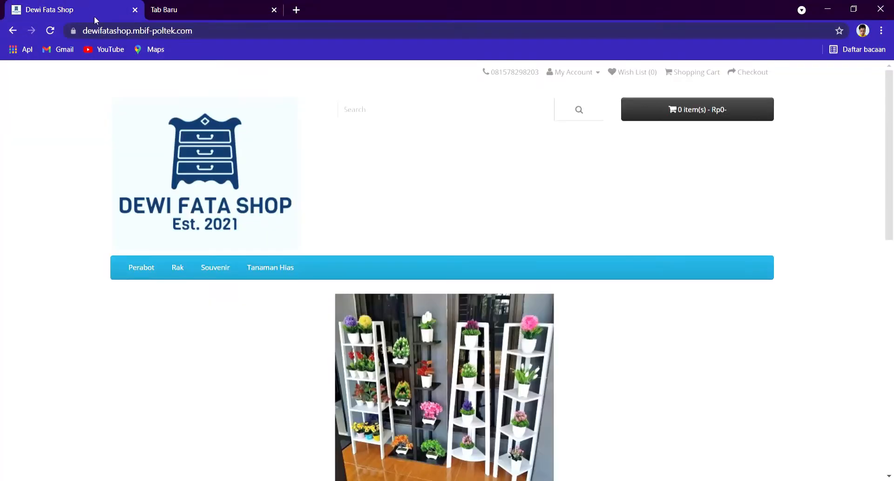
left_click(80, 32)
key("ctrl+c")
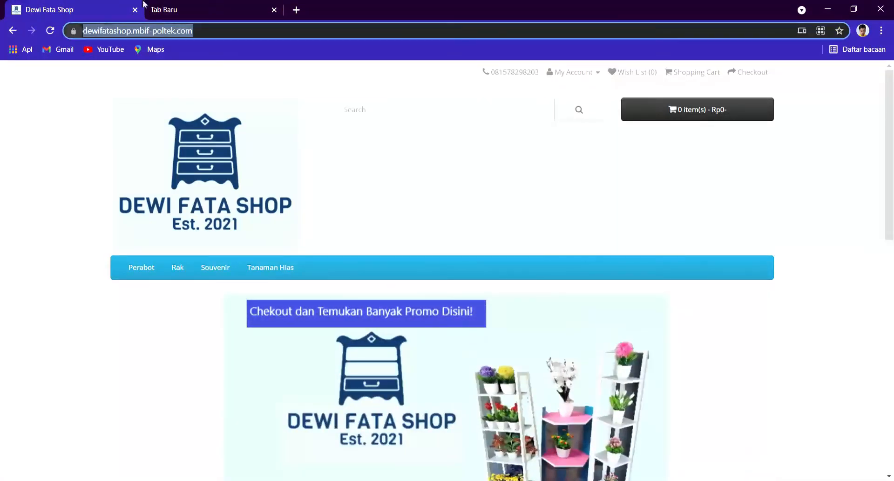
left_click(214, 9)
left_click(178, 34)
Step: Load the admin login page by pasting the store URL and appending 'admin'
key("ctrl+v")
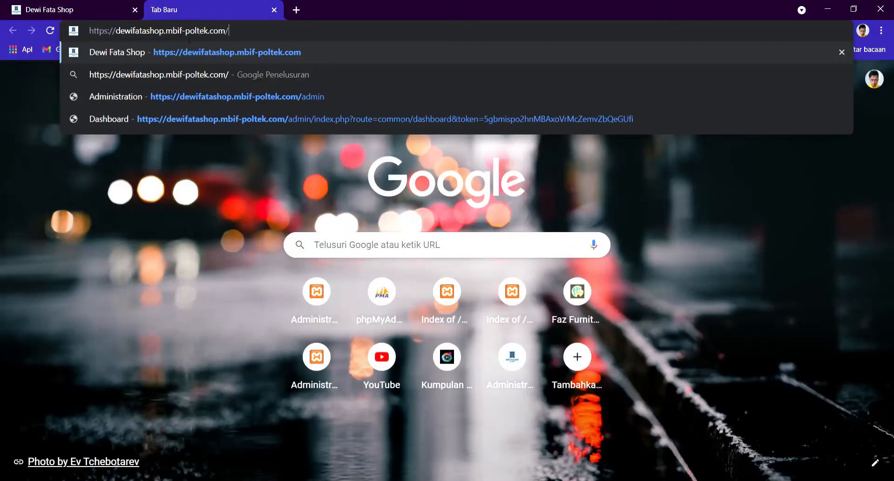
type("admin")
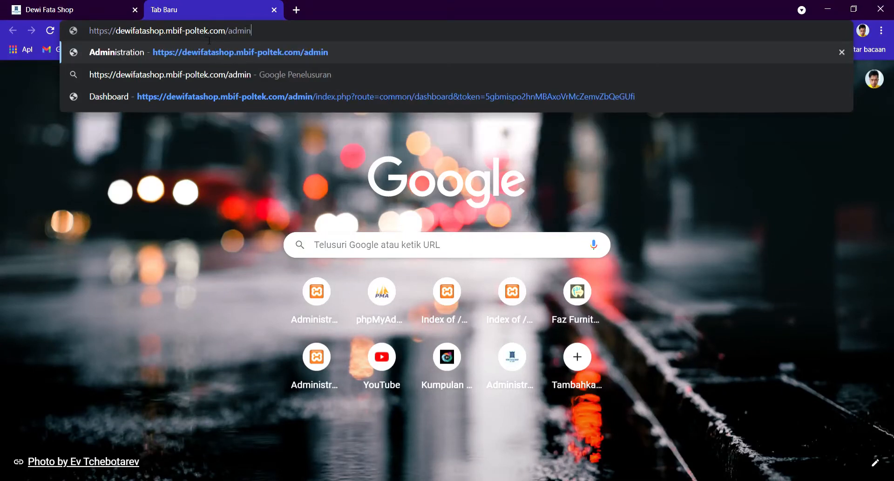
key("Return")
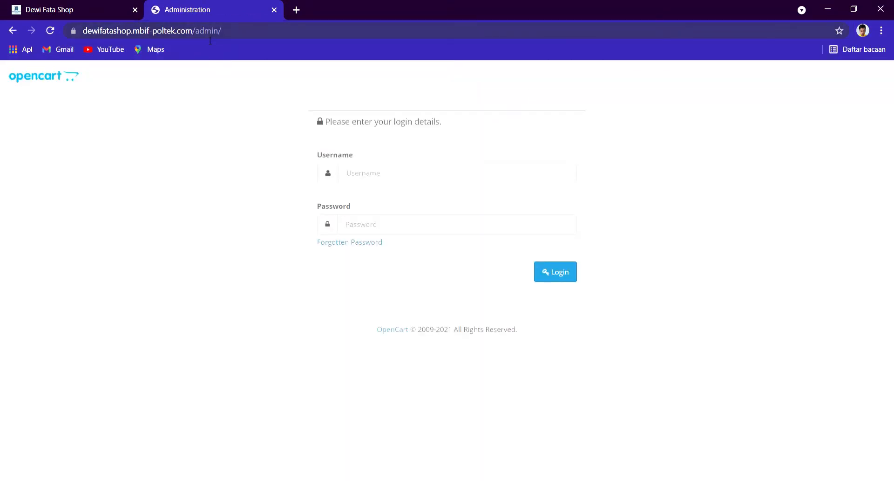
Step: Log in with the admin username and account password
left_click(377, 175)
type("a")
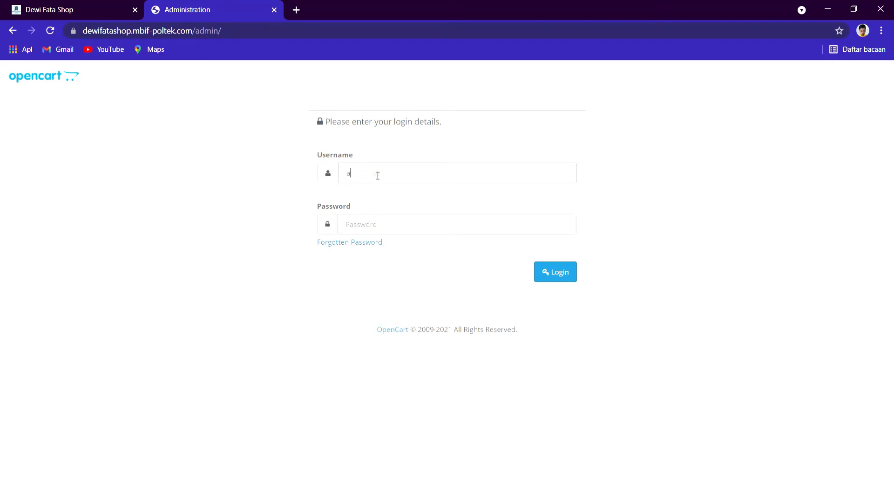
key("BackSpace")
type("Admin01")
left_click(372, 225)
type("••")
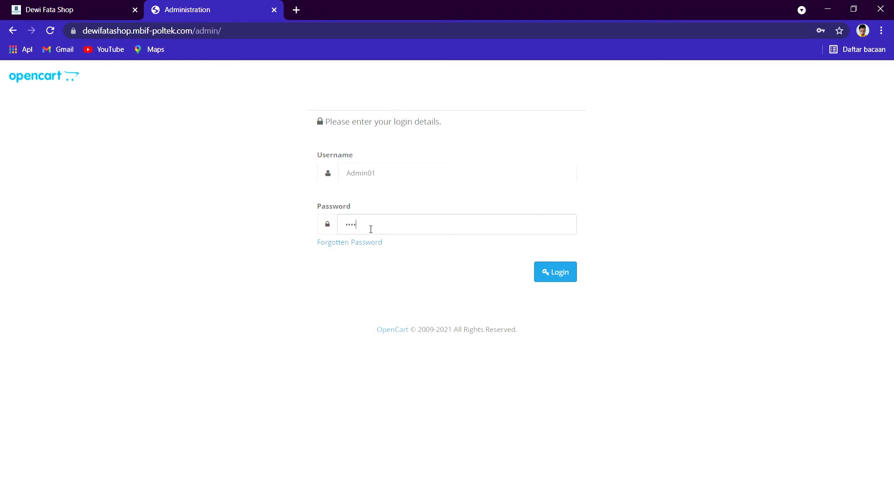
key("Return")
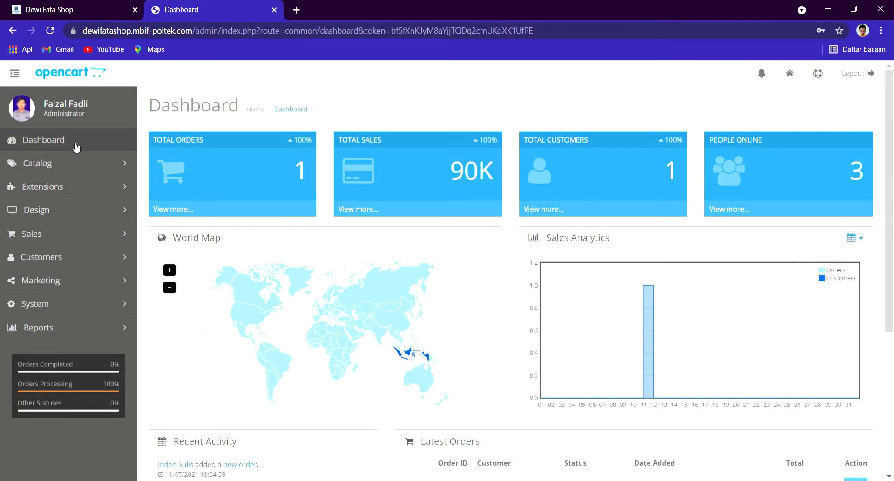
Step: Edit Dewi Fata Shop from System > Settings and scroll through its General tab details
left_click(81, 301)
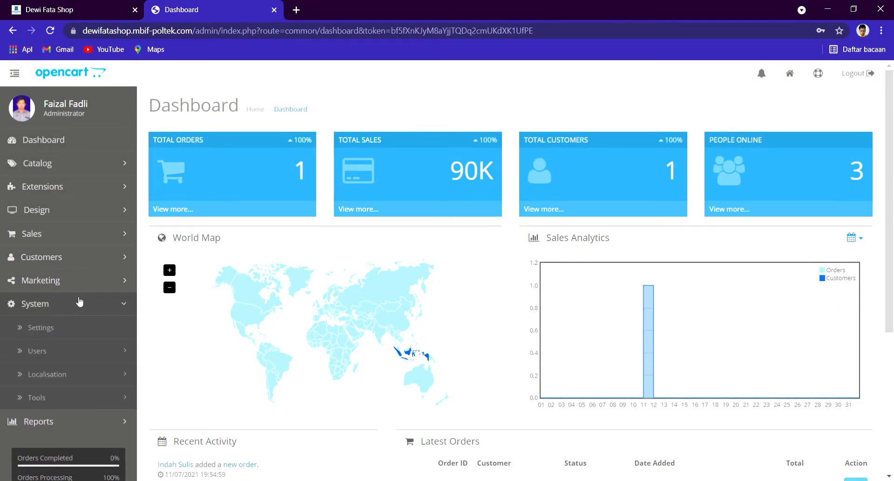
left_click(85, 328)
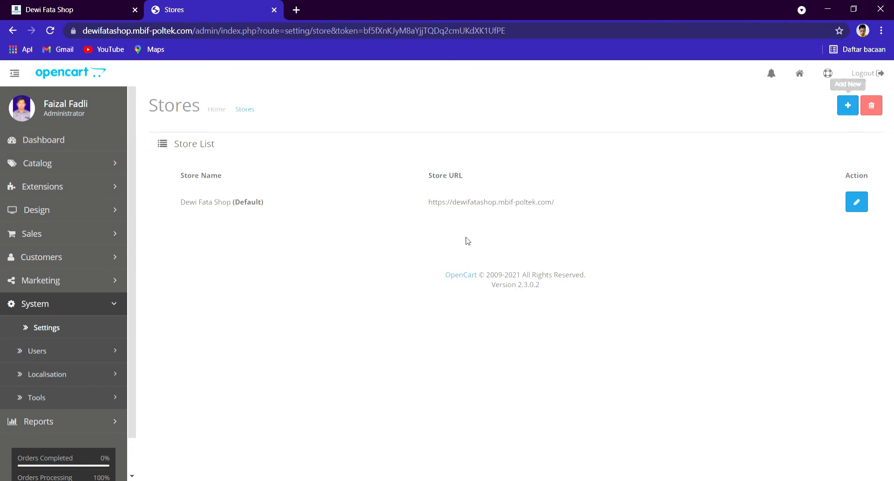
left_click(857, 202)
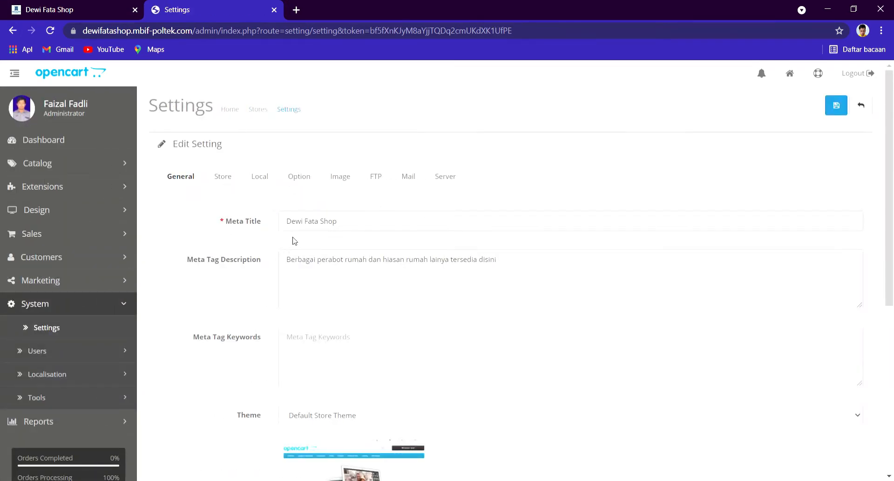
scroll(312, 239, "down", 3)
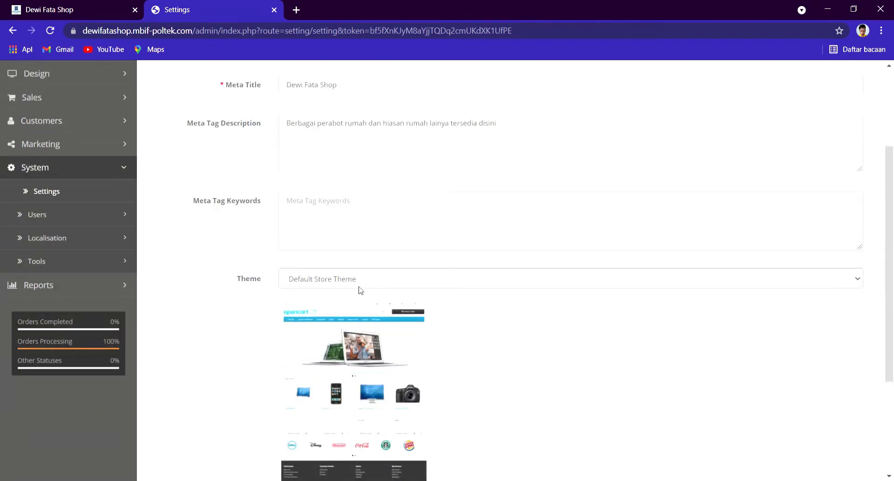
scroll(333, 349, "down", 4)
scroll(335, 352, "up", 4)
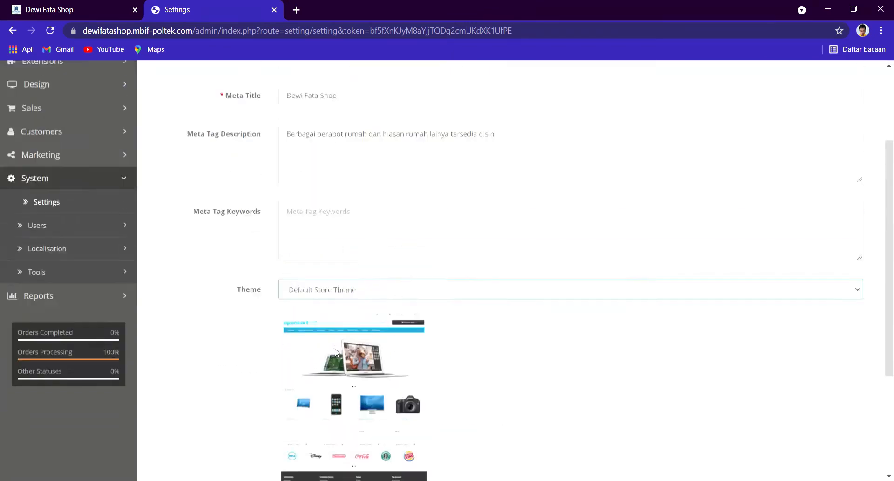
scroll(335, 352, "down", 4)
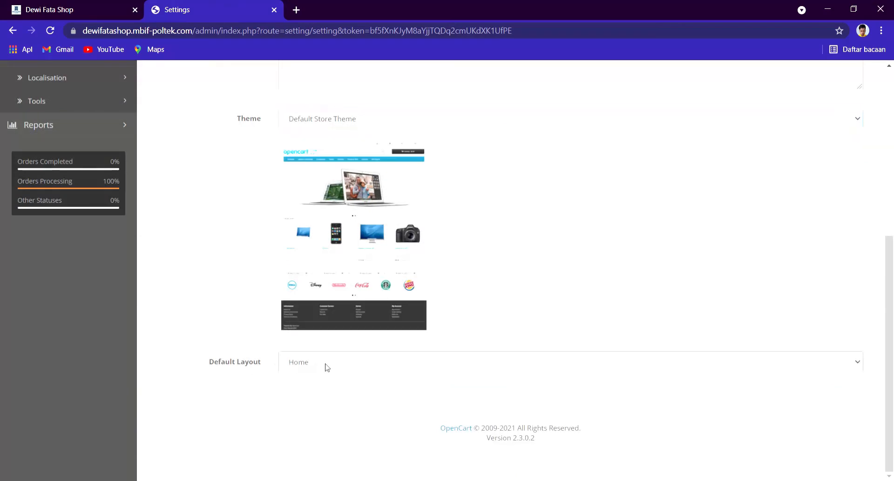
scroll(305, 303, "up", 1)
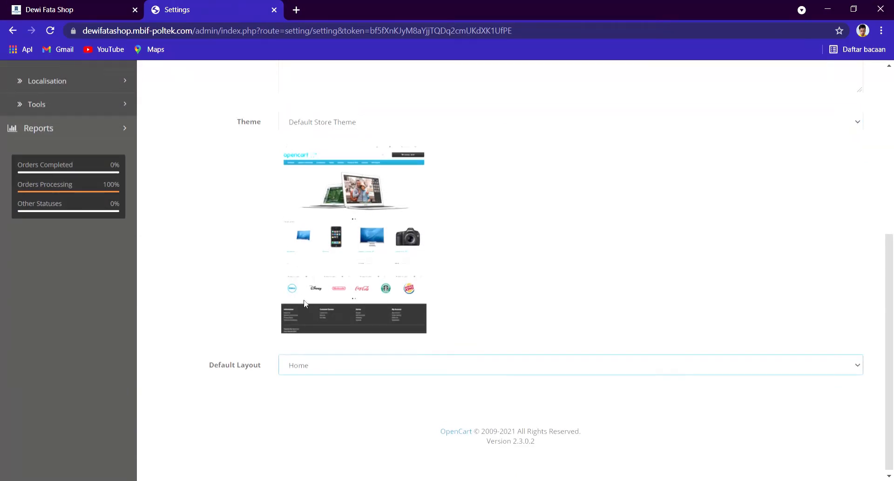
scroll(305, 303, "up", 10)
Step: Look over the Store tab's contact and address details
left_click(215, 176)
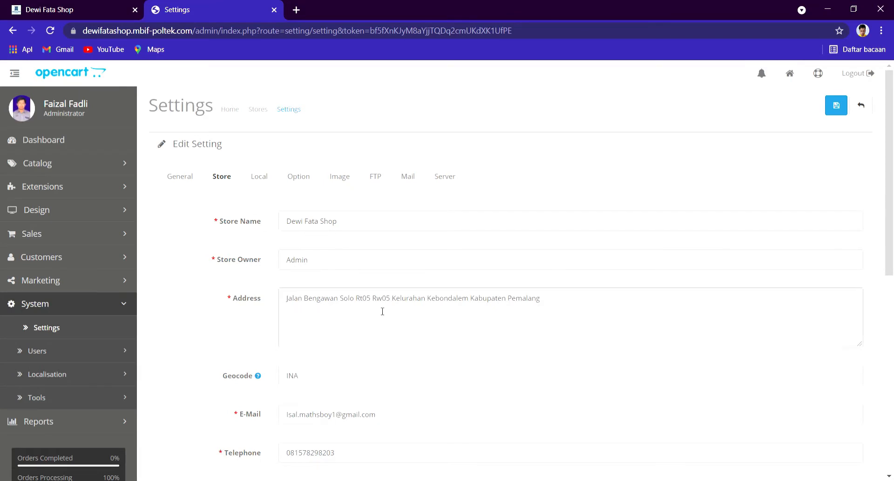
scroll(279, 354, "down", 5)
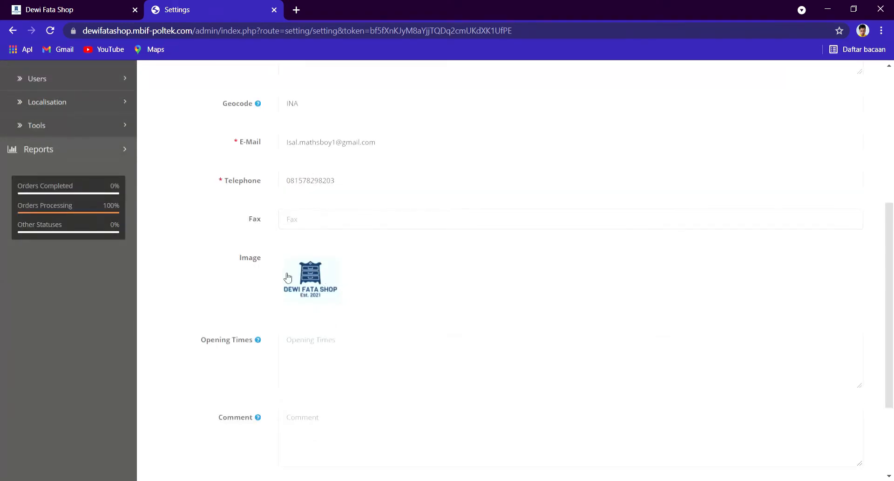
scroll(304, 313, "down", 3)
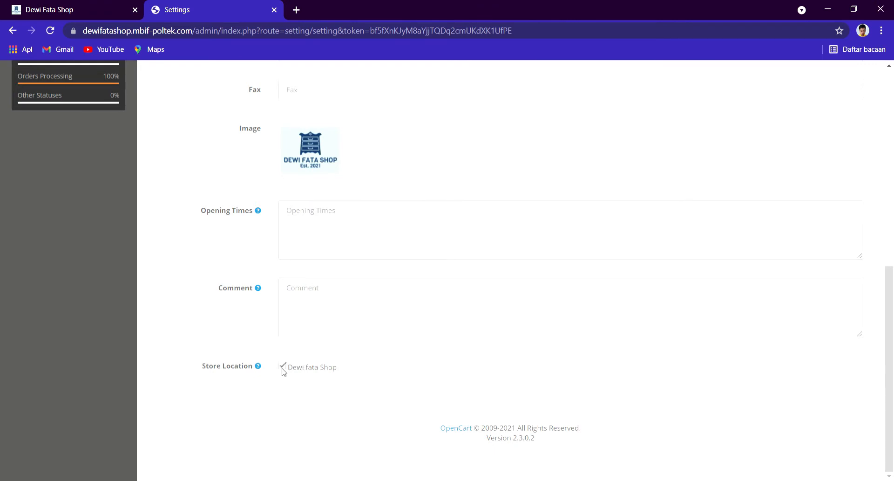
scroll(285, 368, "up", 9)
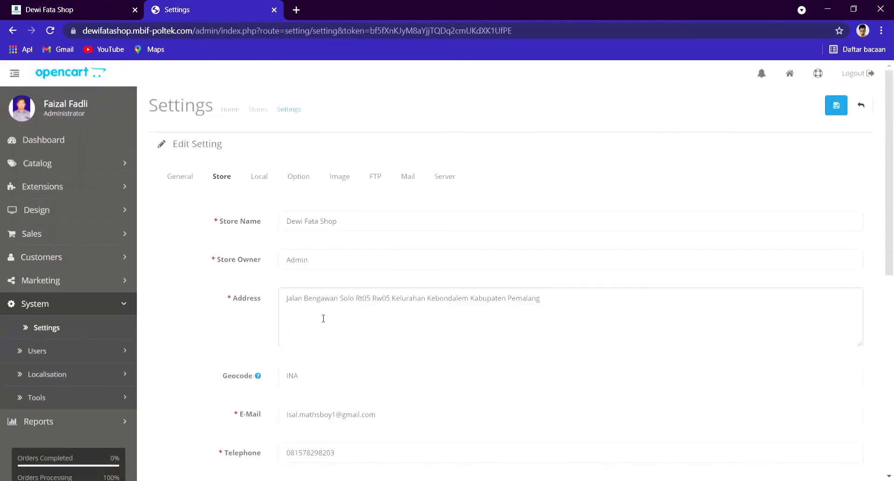
Step: Review the Local tab: Indonesia, Jawa Tengah, English, Rupiah, Centimeter and Gram
left_click(259, 177)
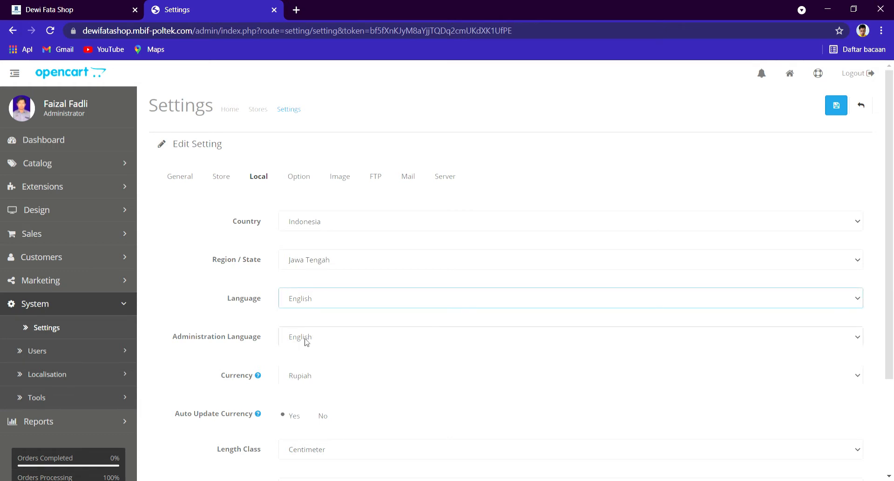
scroll(304, 342, "down", 3)
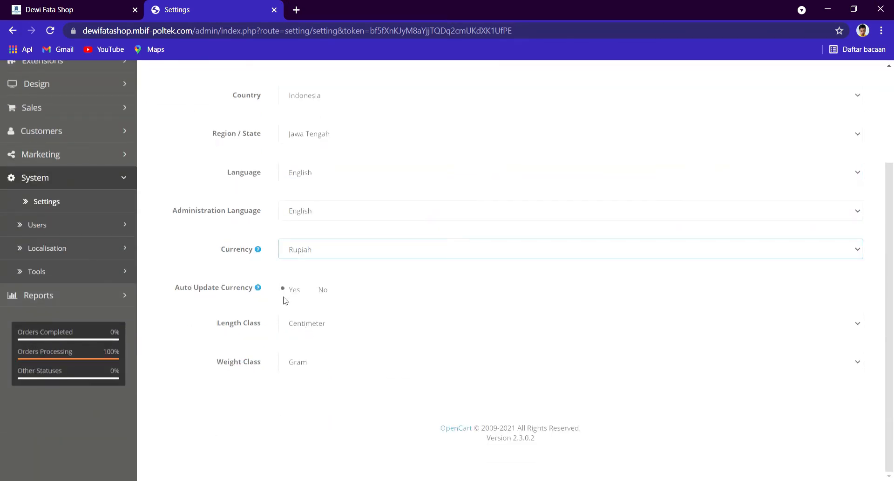
left_click(297, 325)
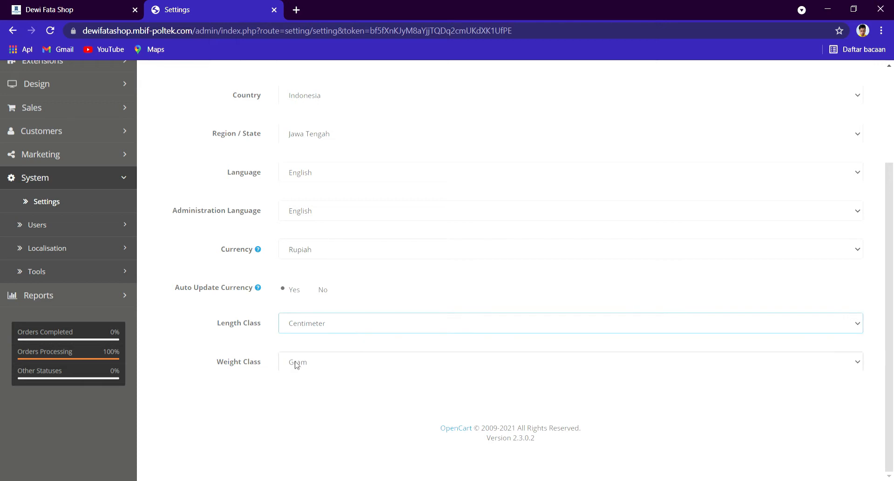
scroll(298, 364, "up", 3)
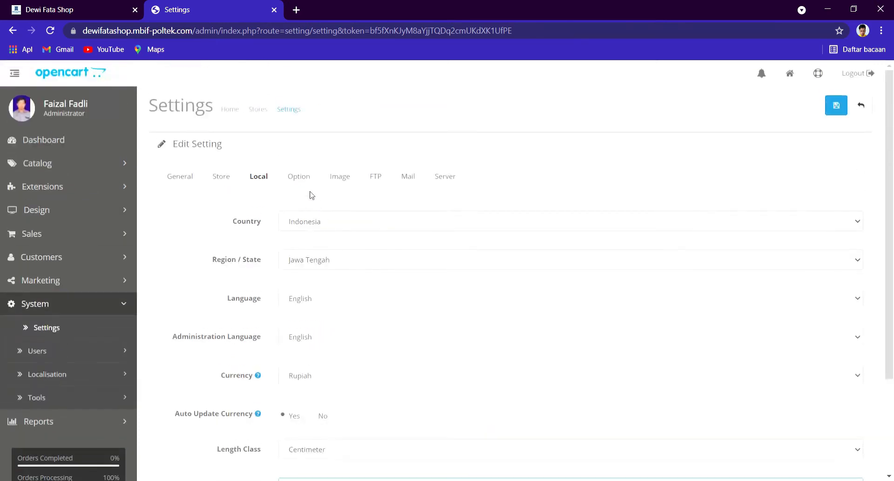
Step: Scroll through the Option tab's account, checkout, stock and affiliate settings, then show the Image tab
left_click(297, 177)
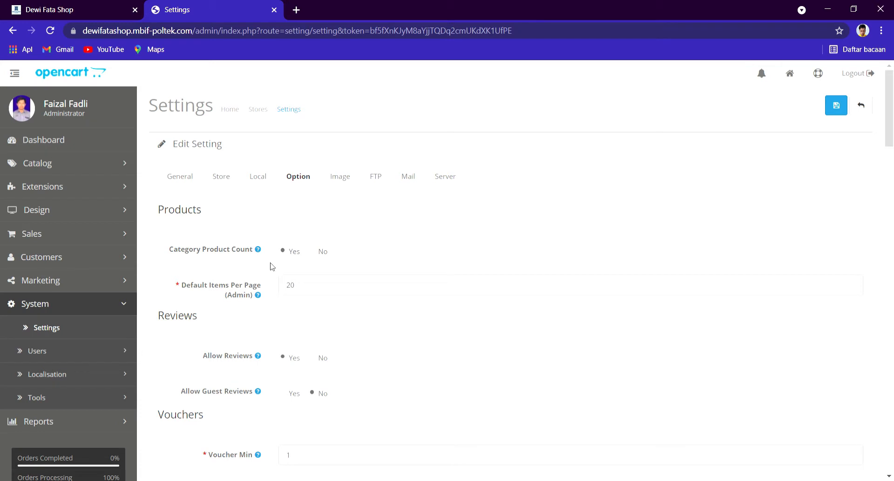
scroll(303, 267, "down", 3)
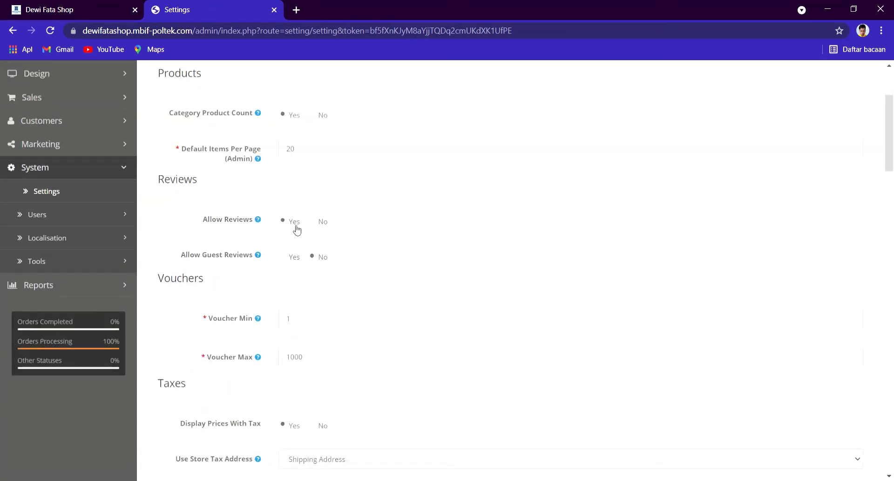
mouse_move(216, 261)
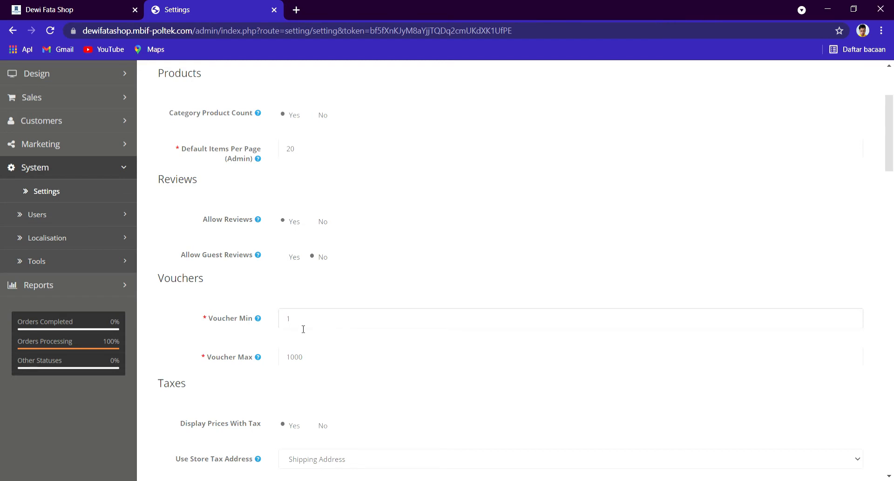
scroll(302, 329, "down", 3)
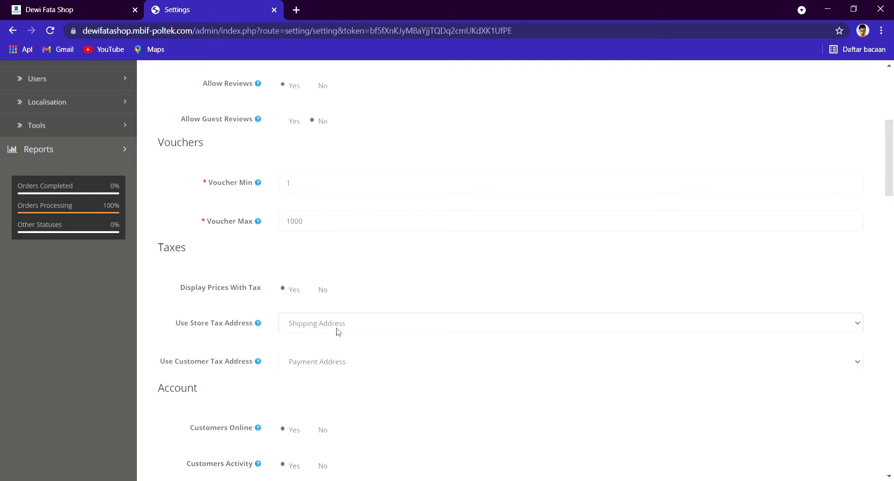
scroll(331, 349, "down", 3)
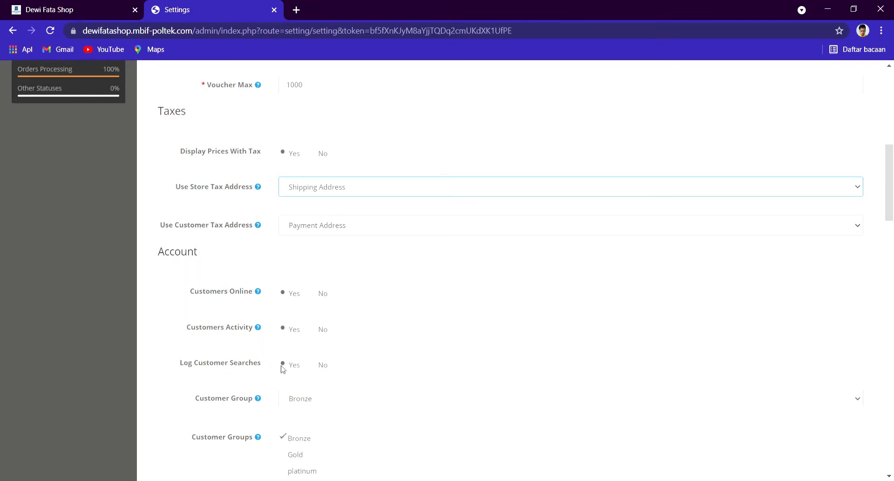
scroll(251, 386, "down", 3)
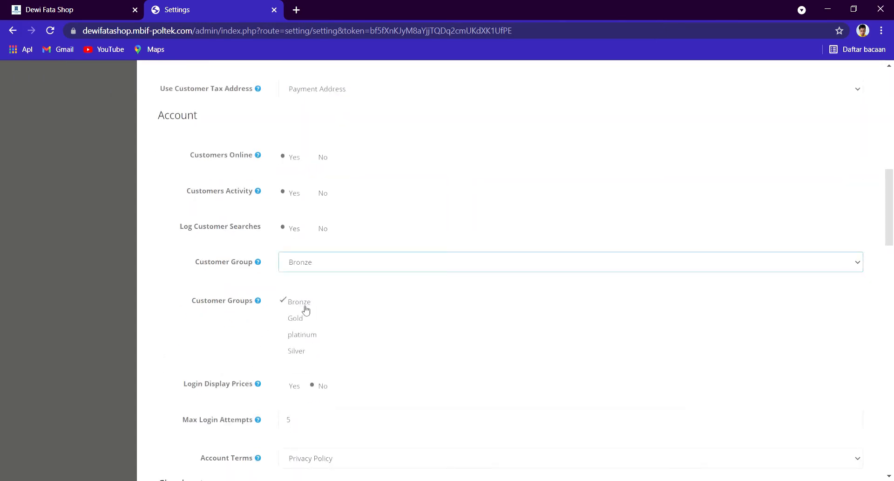
scroll(294, 343, "down", 3)
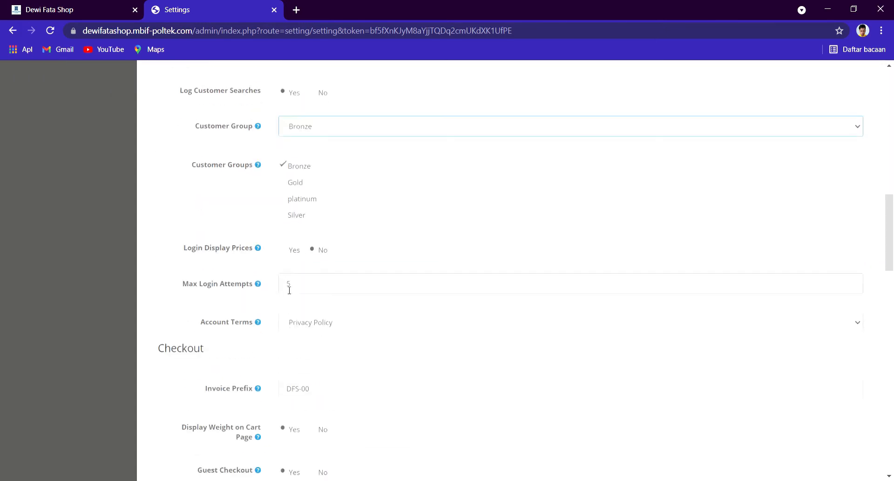
scroll(306, 324, "down", 6)
scroll(306, 323, "up", 9)
scroll(305, 323, "down", 20)
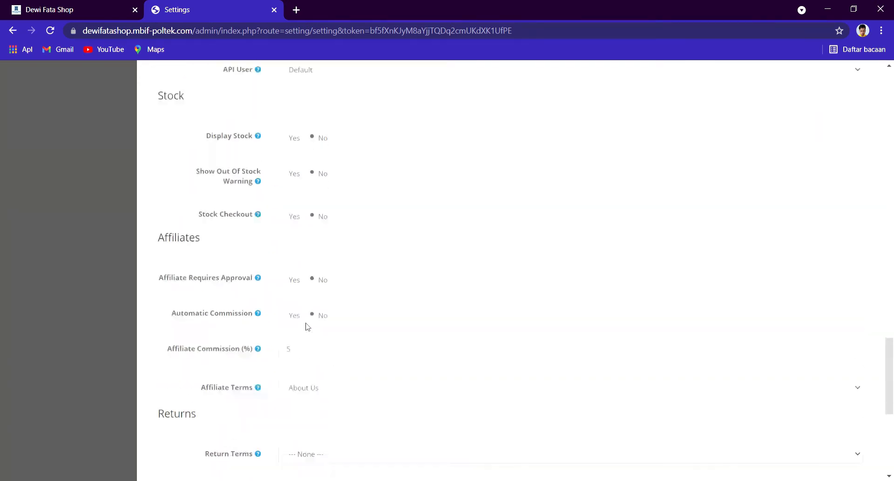
scroll(307, 281, "up", 20)
scroll(308, 281, "up", 4)
left_click(340, 177)
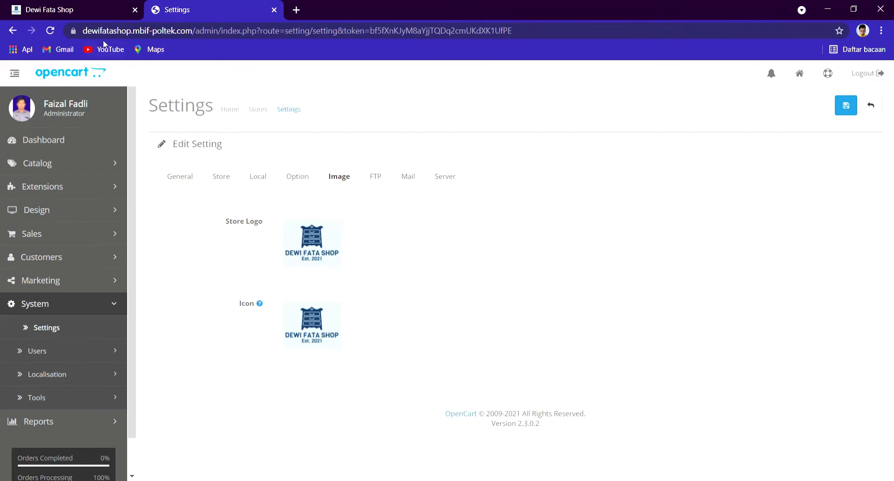
Step: Return from the storefront to the settings and view the FTP and Mail tabs
left_click(77, 8)
left_click(194, 3)
left_click(371, 183)
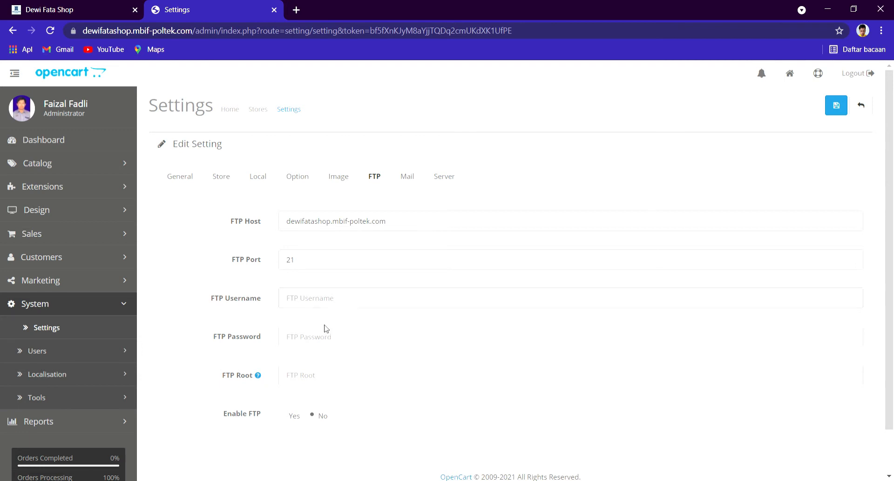
left_click(404, 178)
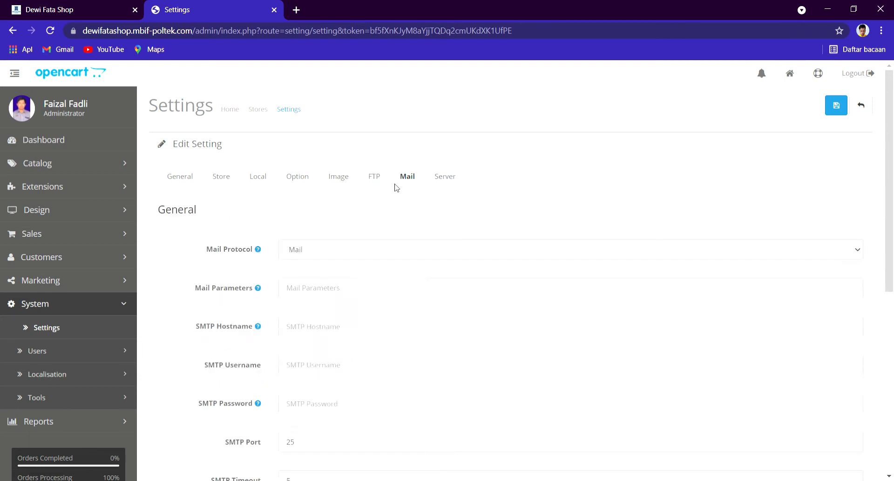
Step: Check the Server tab (maintenance, SEO URLs, SSL off) and save the store settings
left_click(442, 178)
scroll(376, 288, "down", 10)
scroll(376, 288, "up", 10)
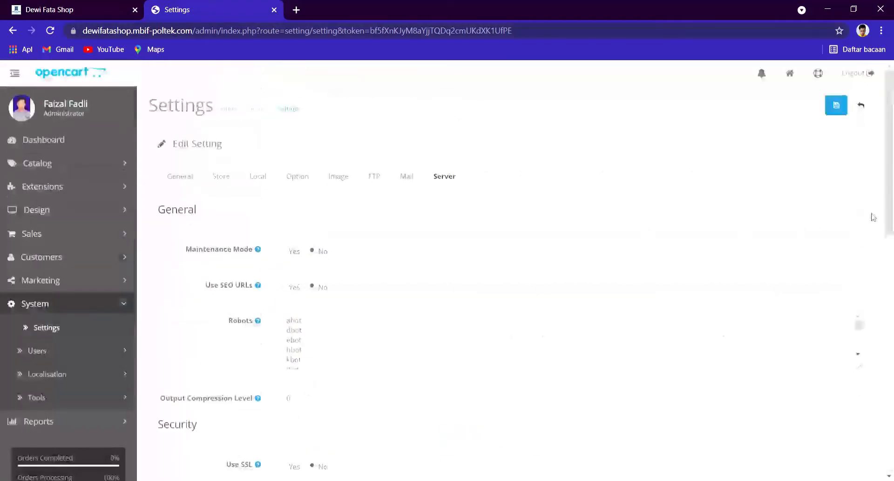
left_click(837, 105)
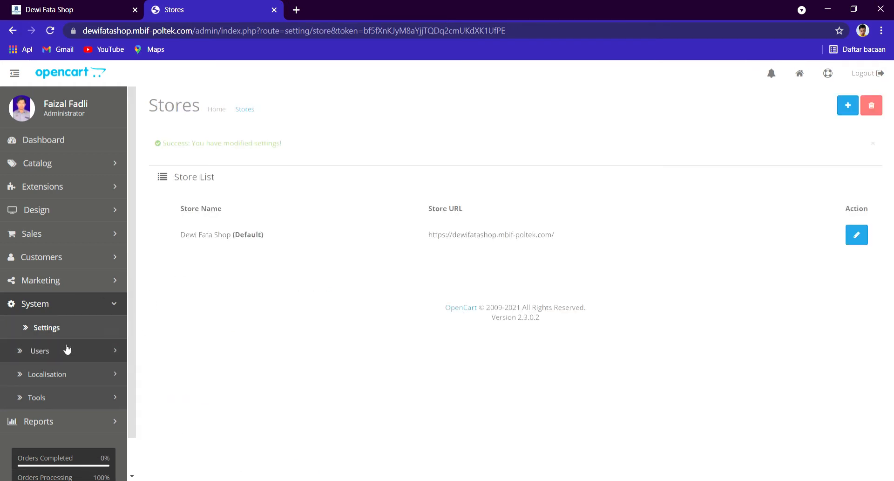
Step: View the second admin user's details in the Users list and cancel without changes
left_click(55, 353)
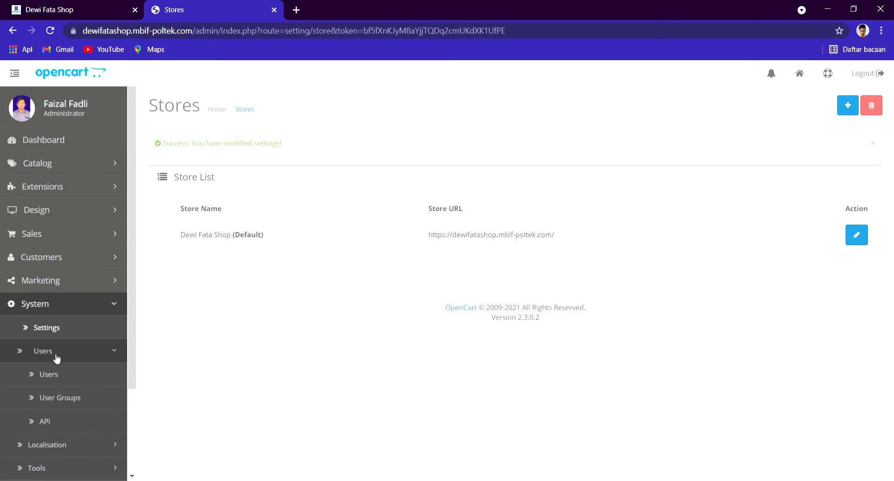
left_click(56, 374)
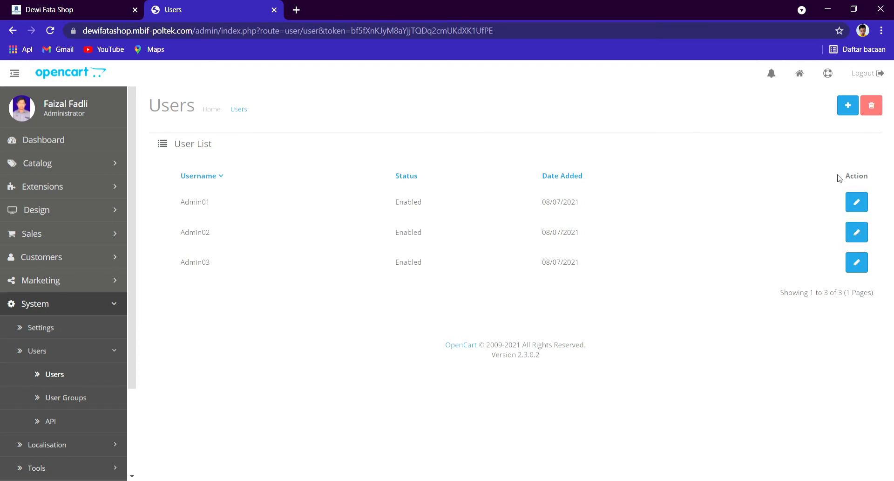
left_click(857, 232)
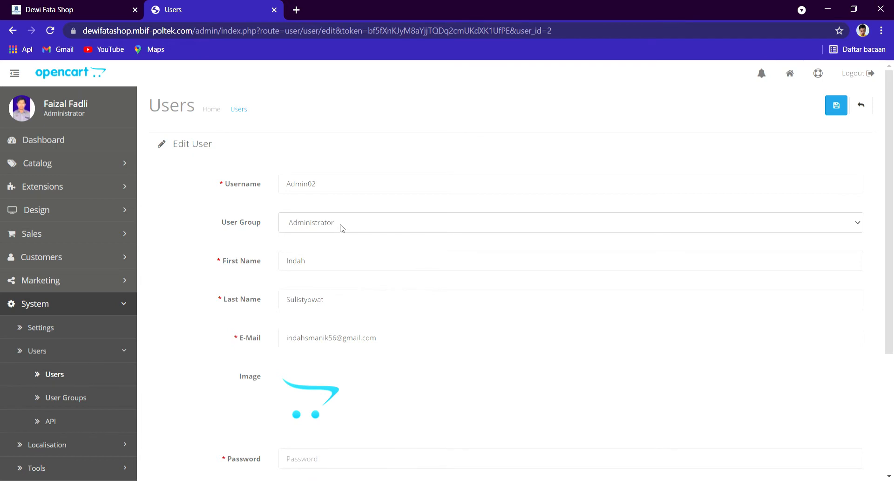
scroll(346, 240, "down", 3)
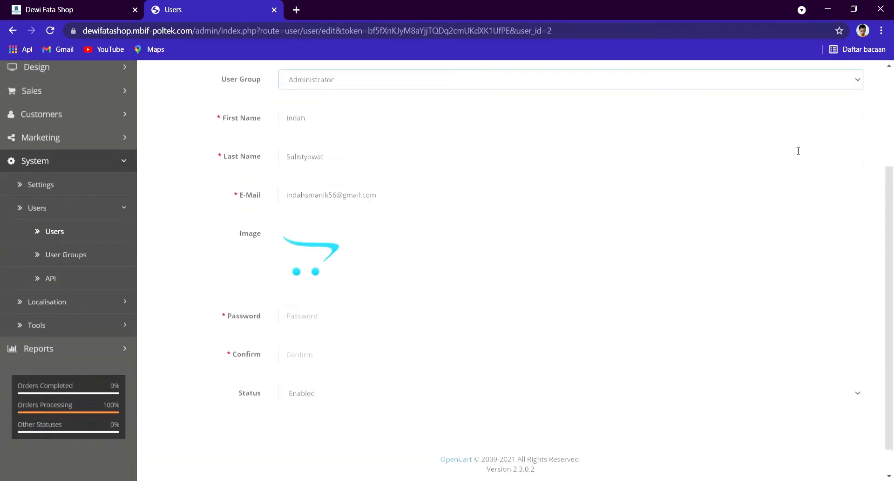
scroll(799, 151, "up", 3)
left_click(859, 106)
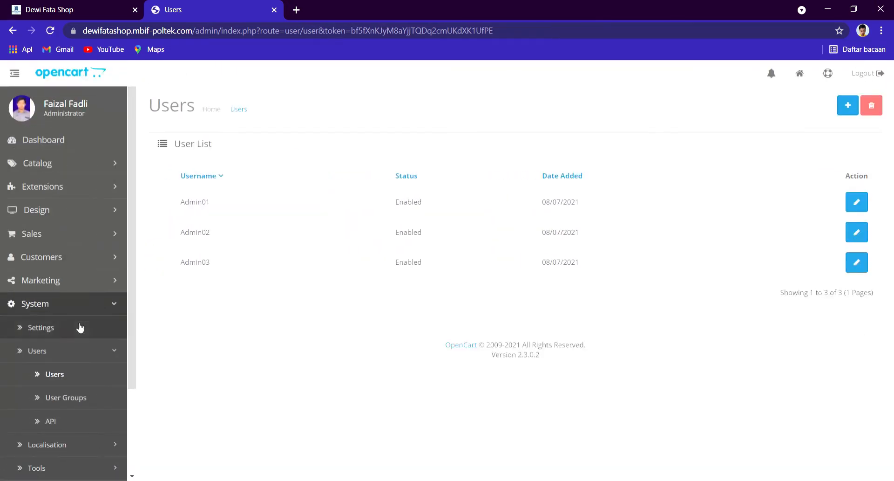
Step: Show the User Groups list with Administrator and Demonstration
left_click(84, 397)
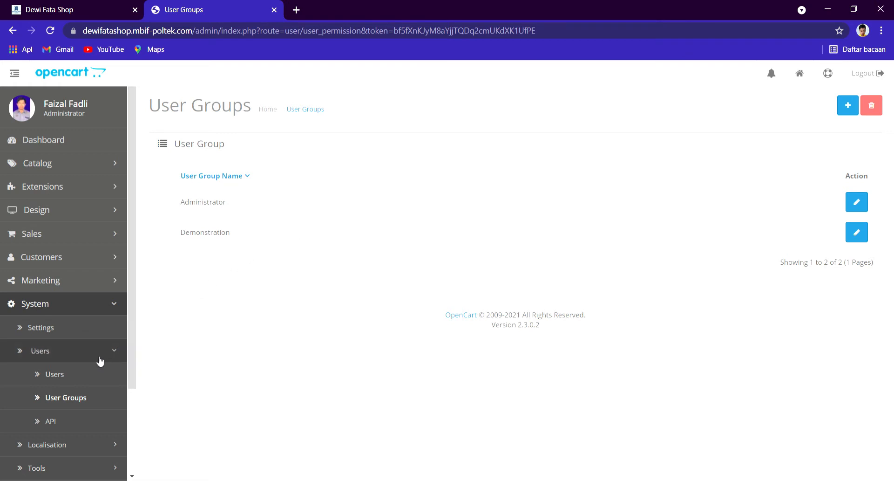
left_click(55, 353)
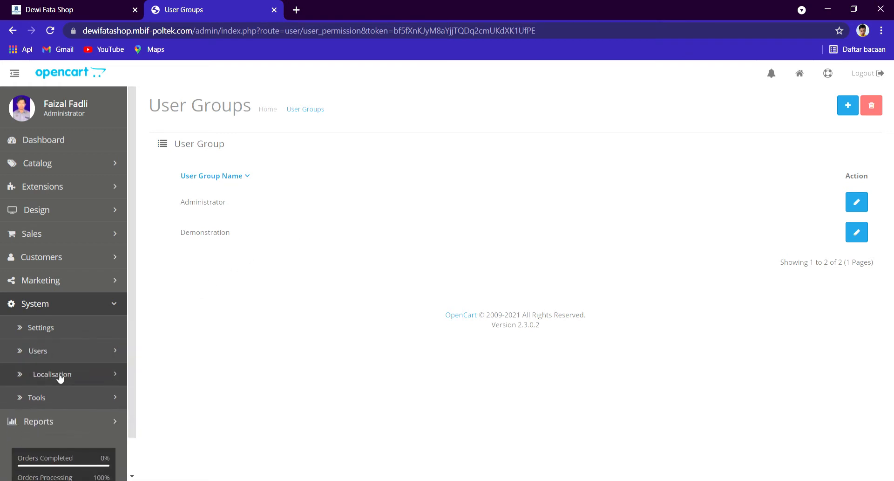
left_click(60, 375)
Step: Check the store locations, then save the English language entry unchanged
scroll(79, 330, "down", 3)
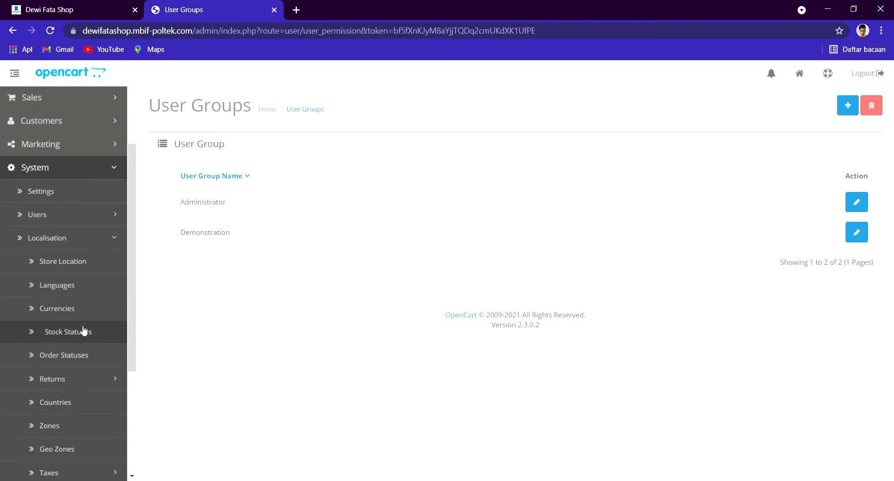
left_click(88, 271)
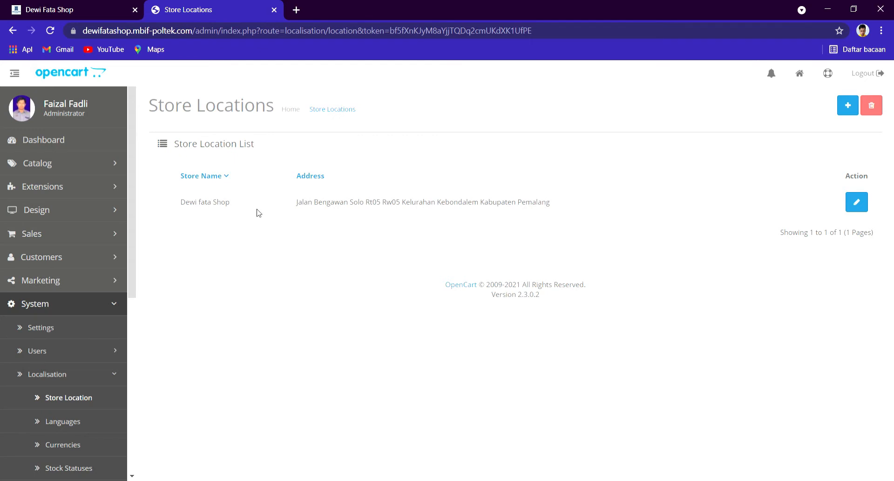
left_click(89, 418)
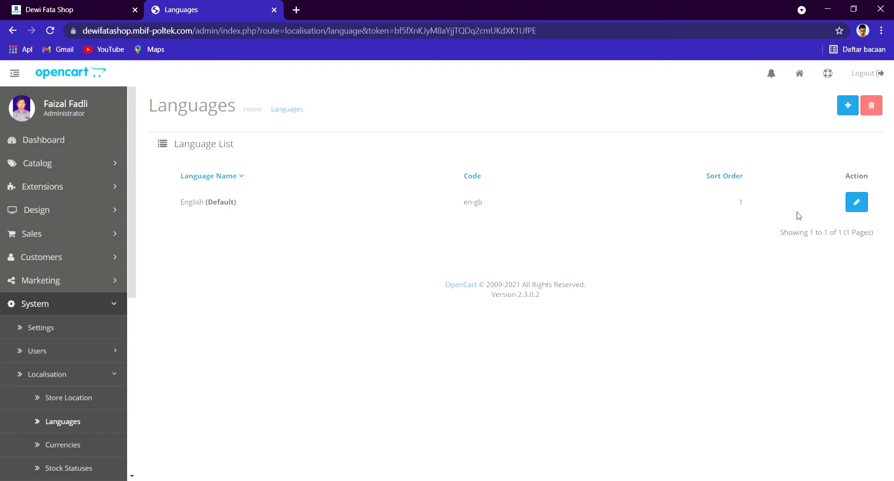
left_click(855, 205)
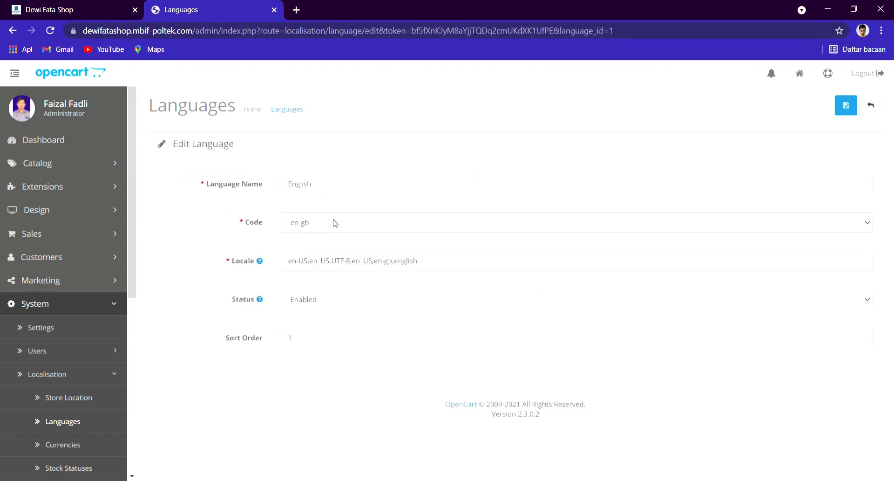
left_click(328, 242)
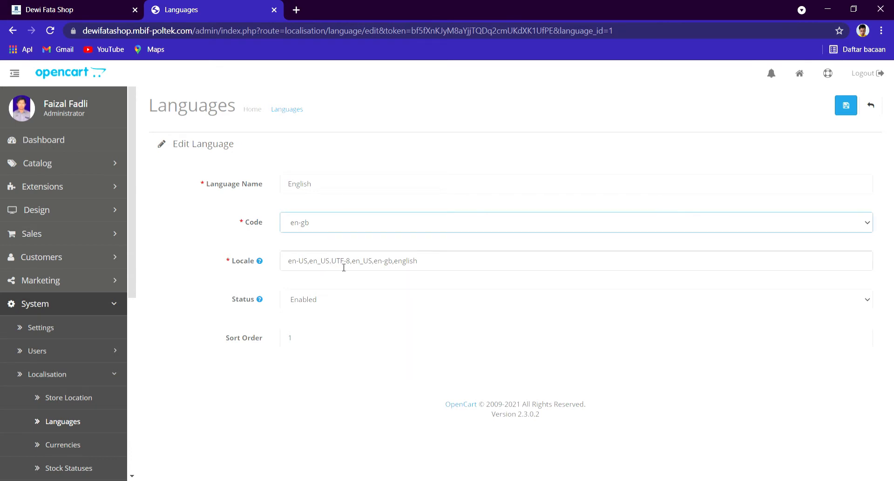
left_click(846, 106)
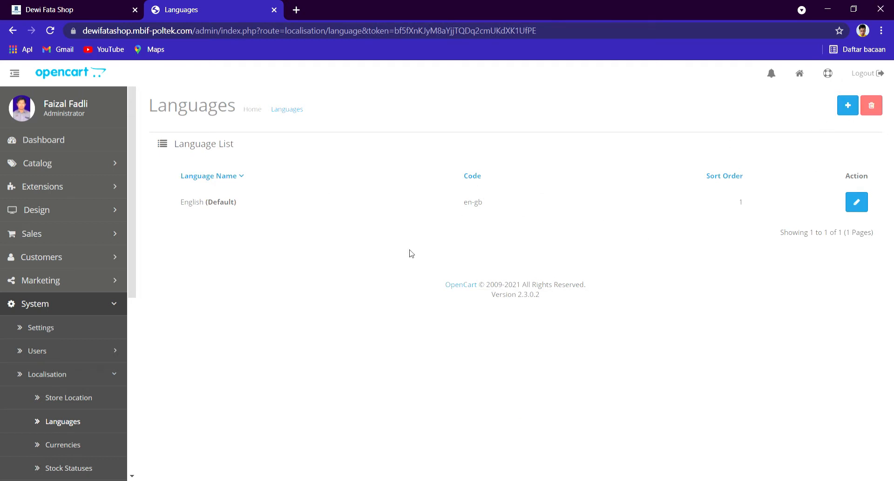
Step: Save the Rupiah currency entry and show the four stock statuses
left_click(82, 445)
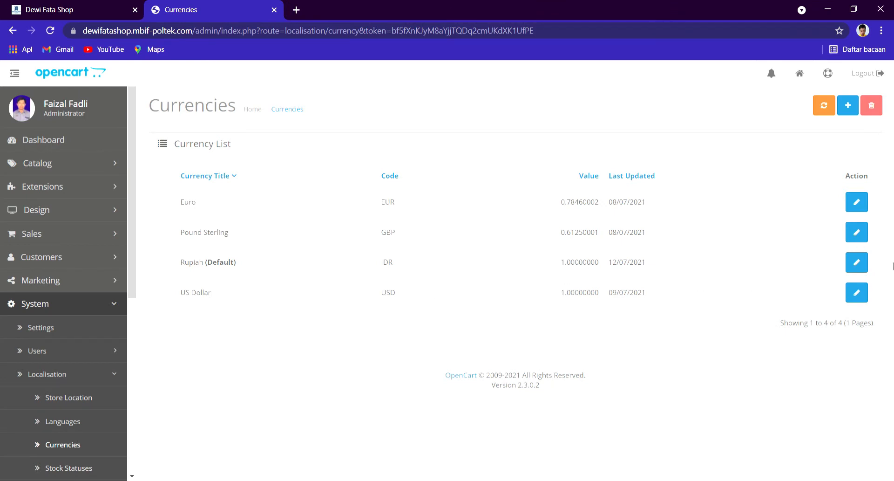
left_click(861, 265)
scroll(327, 243, "down", 3)
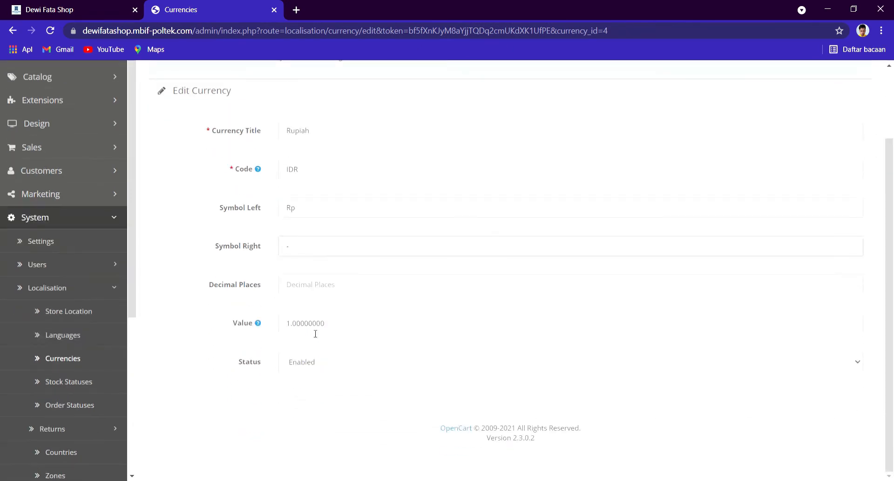
scroll(608, 291, "up", 3)
left_click(838, 103)
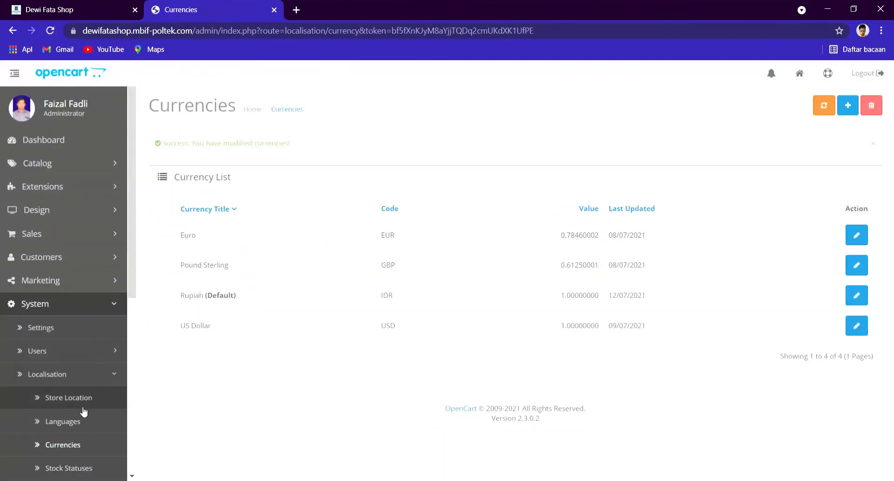
scroll(83, 414, "down", 3)
left_click(93, 336)
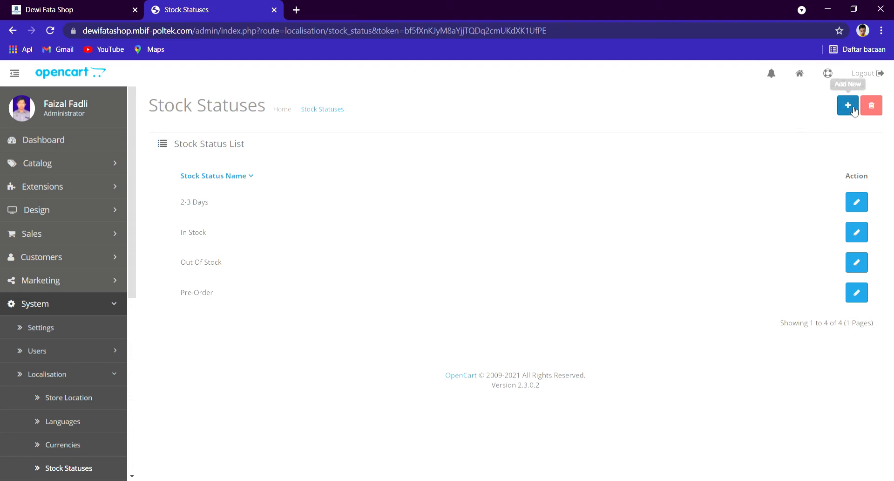
Step: Look through the Order Statuses and Return Statuses lists
scroll(80, 355, "down", 3)
left_click(88, 356)
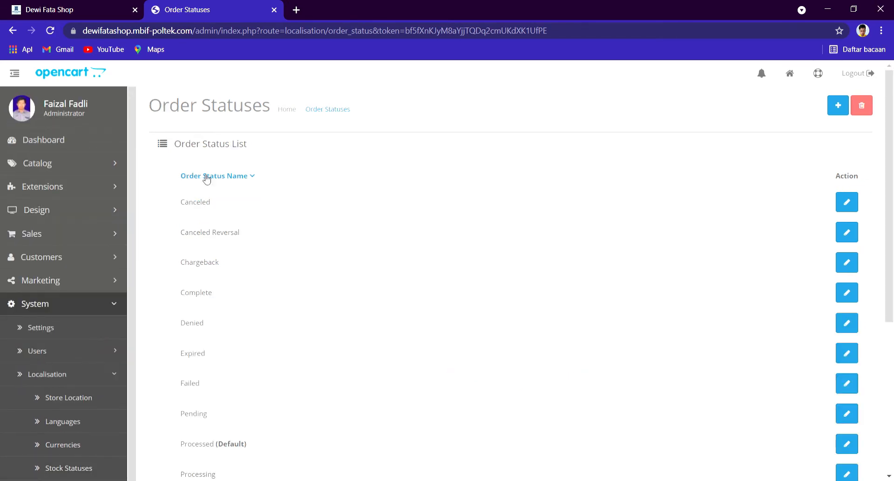
scroll(305, 246, "down", 5)
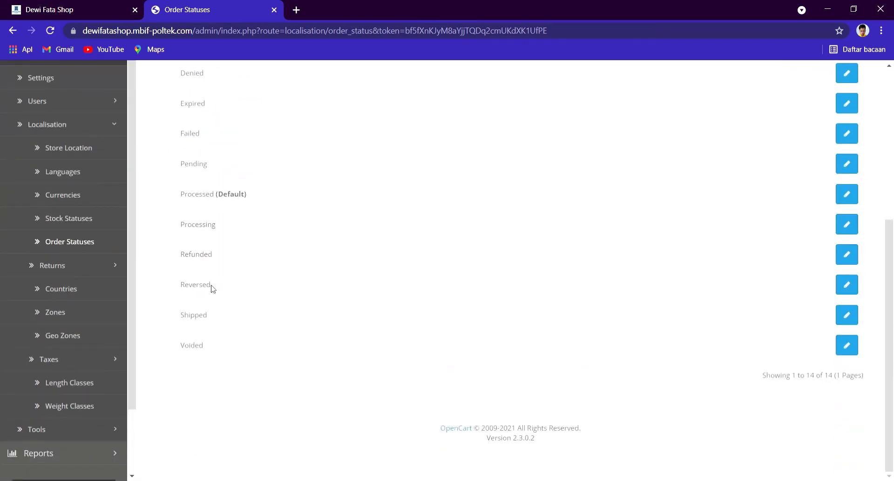
left_click(91, 268)
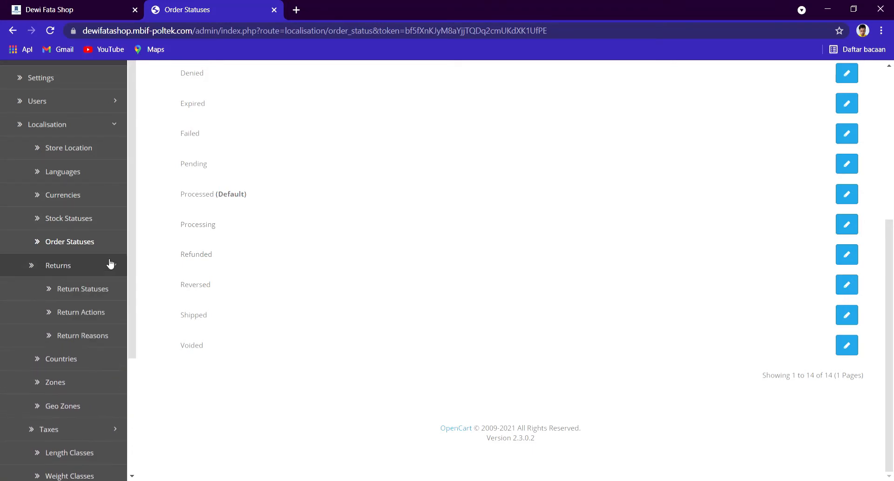
left_click(82, 296)
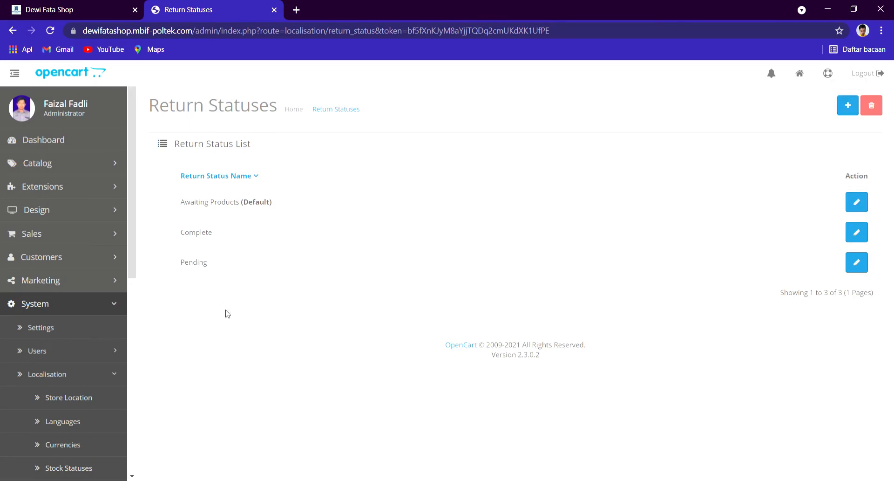
scroll(79, 369, "down", 3)
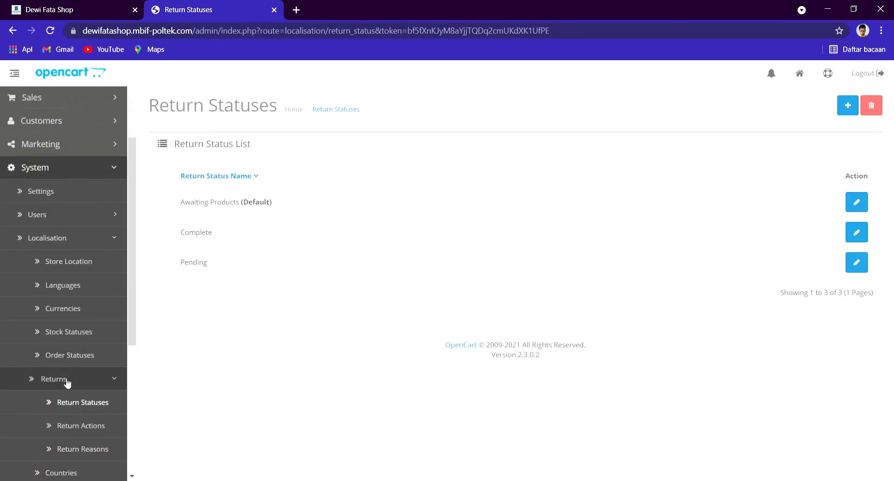
left_click(70, 381)
Step: Browse the Countries and Zones lists, then show Tax Classes (Downloadable Products, Taxable Goods)
left_click(82, 404)
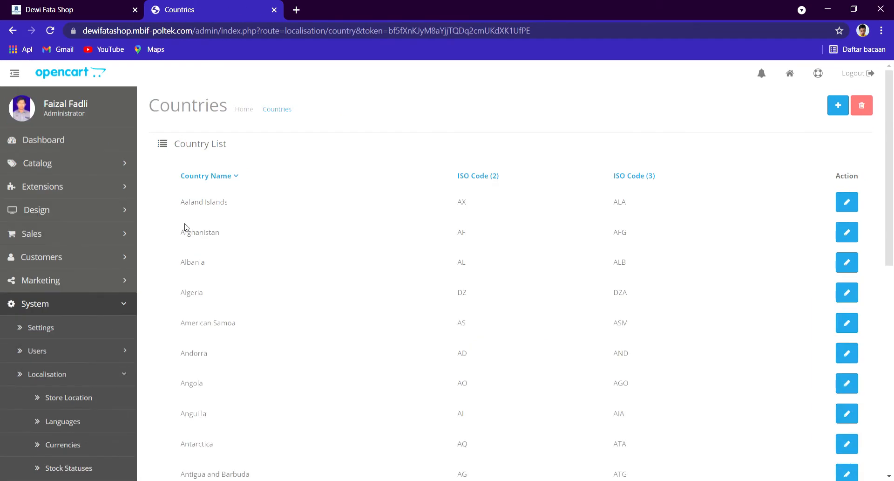
scroll(441, 199, "down", 9)
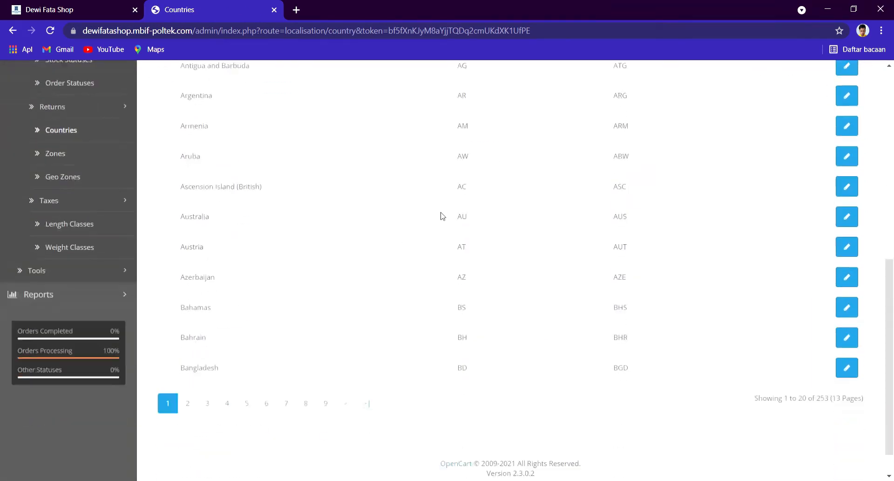
scroll(316, 254, "up", 3)
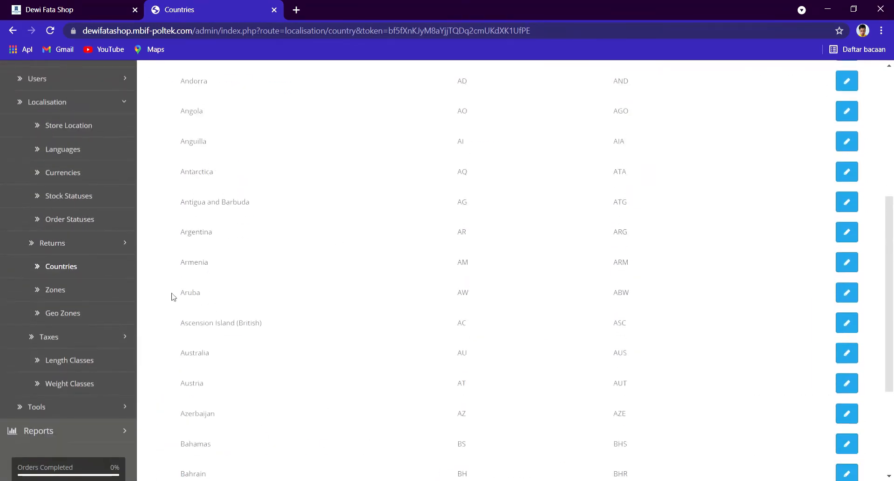
left_click(96, 293)
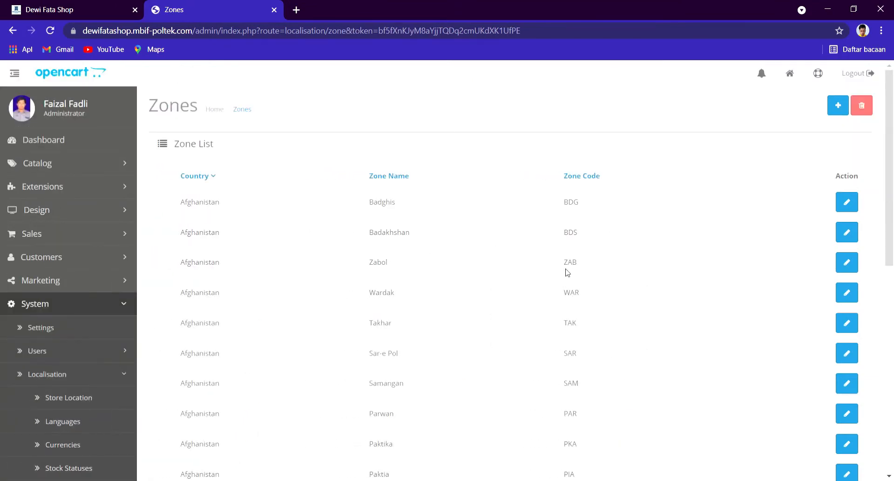
scroll(510, 310, "down", 9)
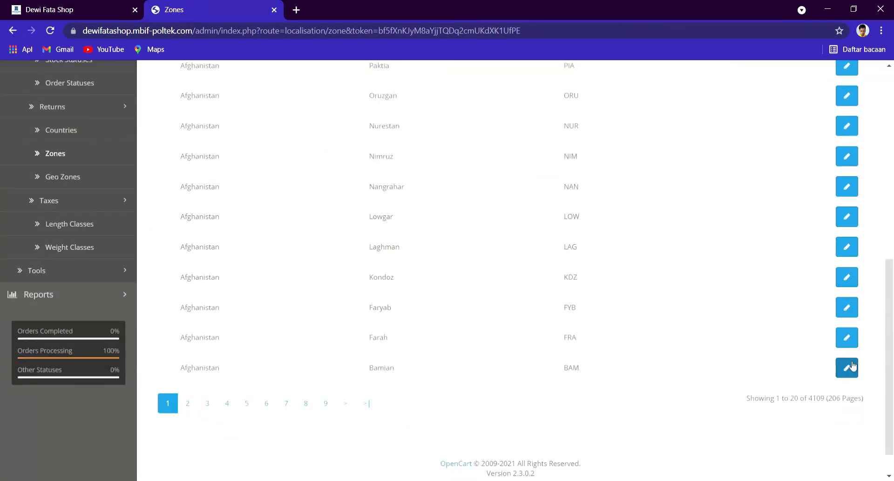
scroll(847, 344, "up", 9)
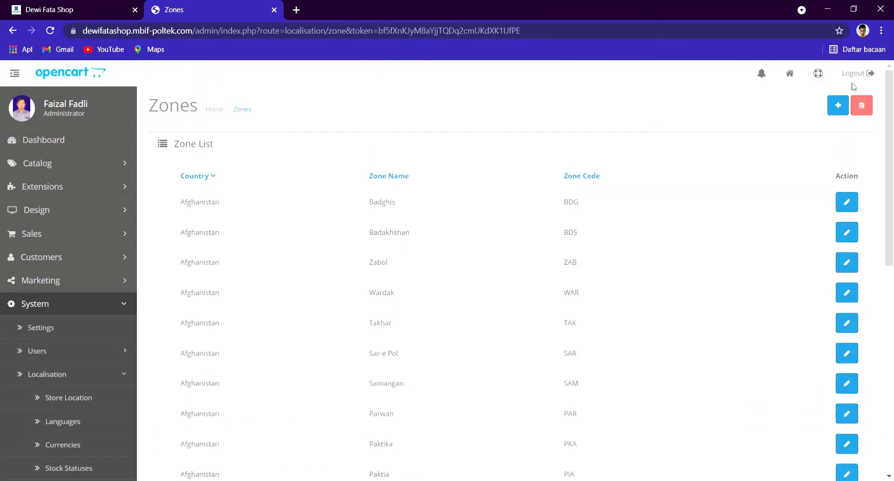
scroll(154, 294, "down", 7)
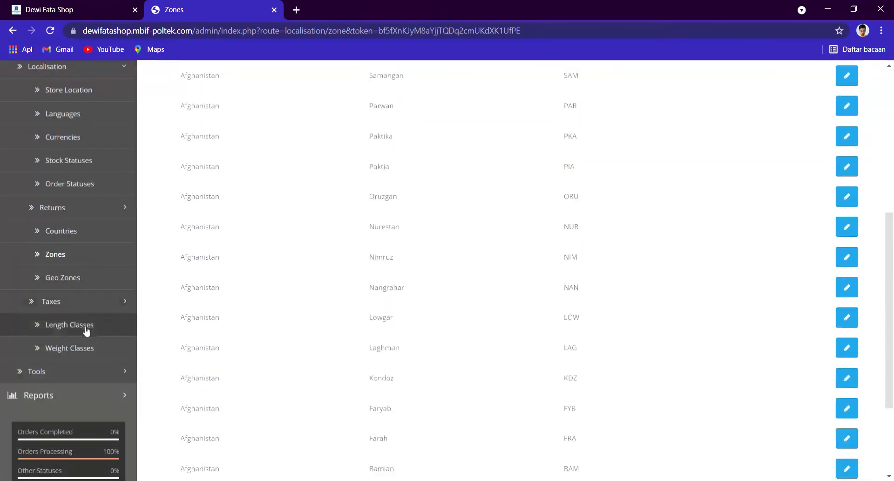
left_click(79, 303)
left_click(85, 323)
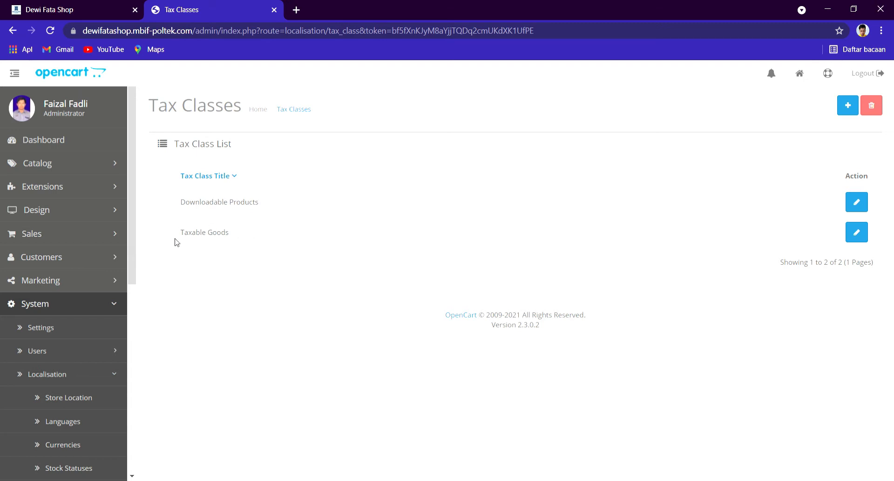
Step: Open the Tax Rates list and view the Eco Tax rate without changes
scroll(110, 339, "down", 3)
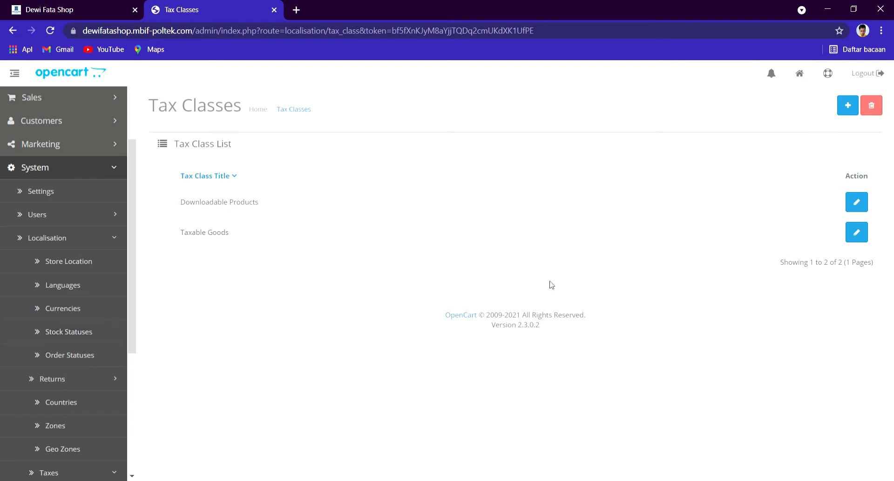
scroll(114, 463, "down", 3)
left_click(75, 384)
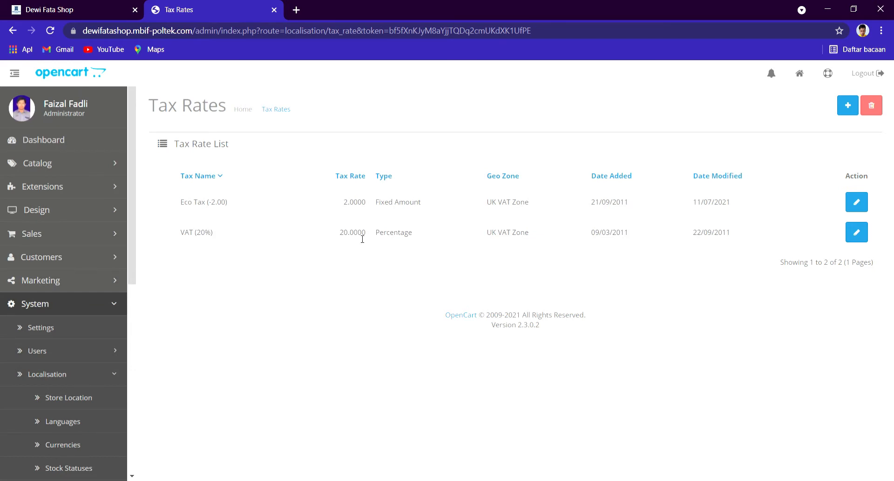
left_click(861, 204)
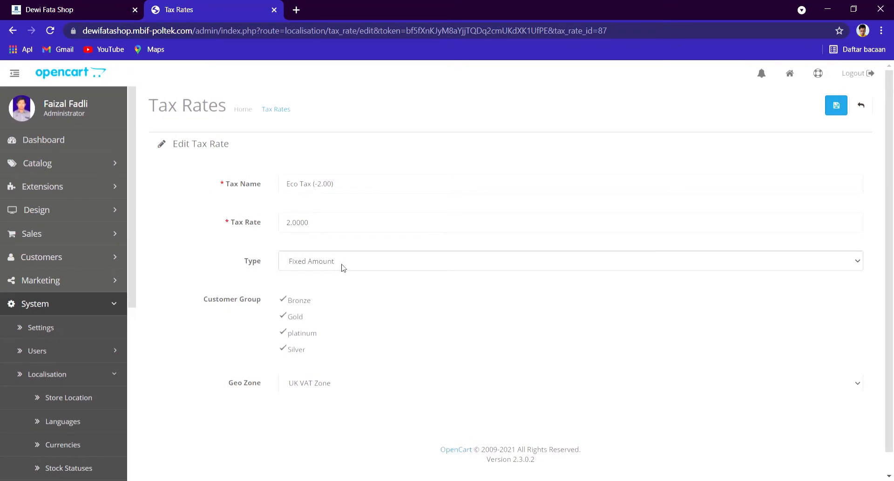
left_click(862, 106)
Step: Show the Length Classes list: Centimeter (default), Inch and Millimeter
scroll(43, 387, "down", 2)
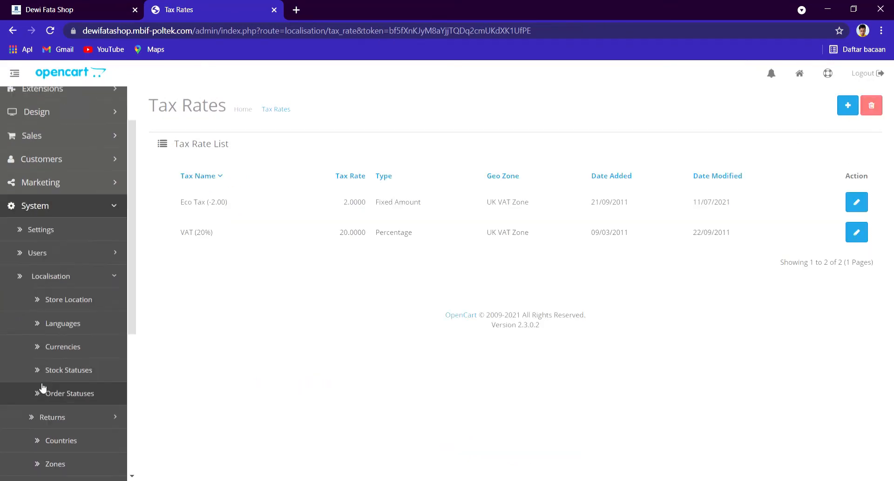
scroll(42, 386, "down", 4)
left_click(77, 406)
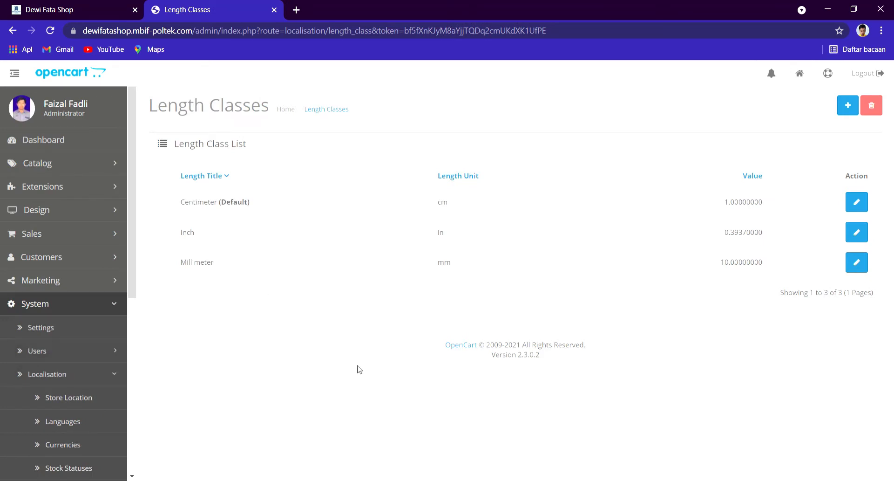
left_click(848, 105)
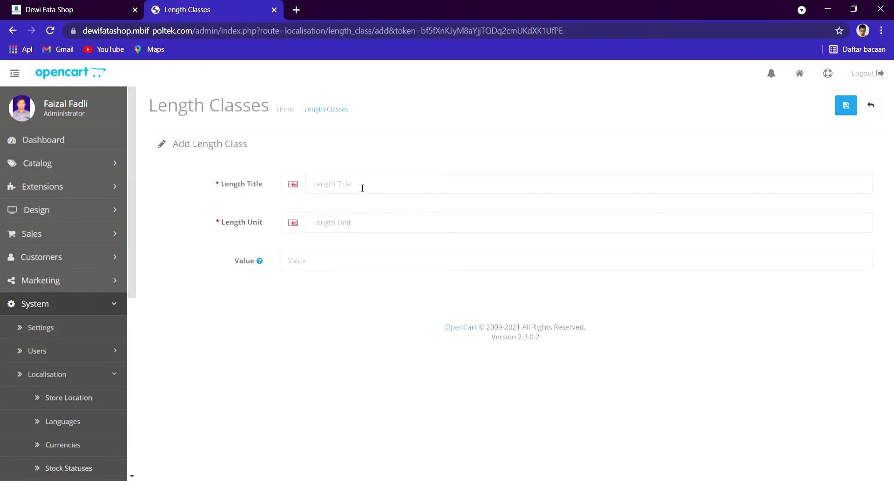
type("Meter")
left_click(338, 222)
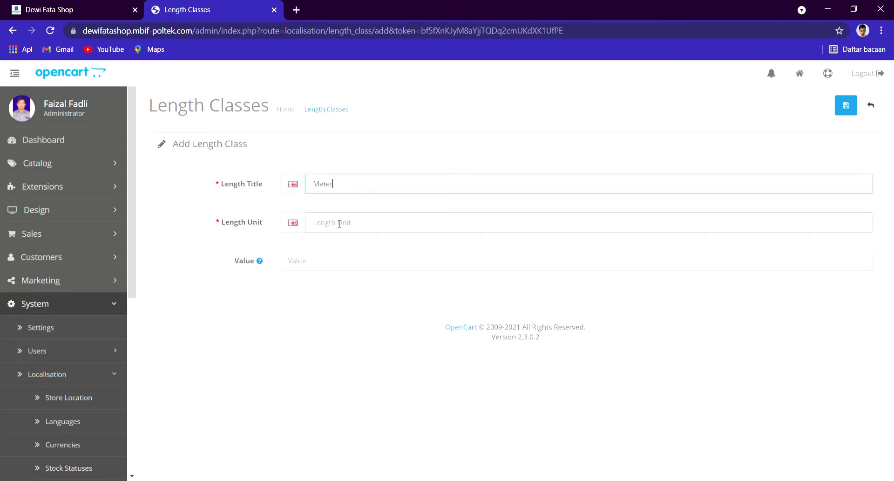
type("Meter")
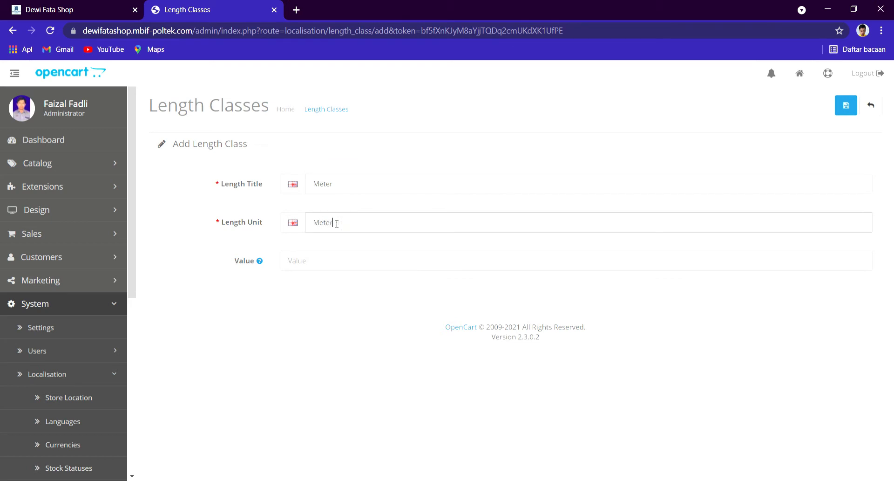
left_click(331, 261)
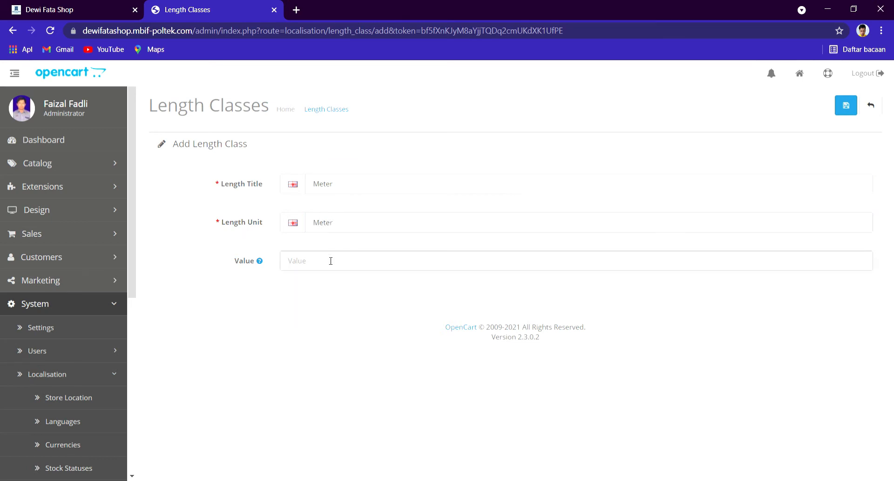
type("1000")
left_click(846, 106)
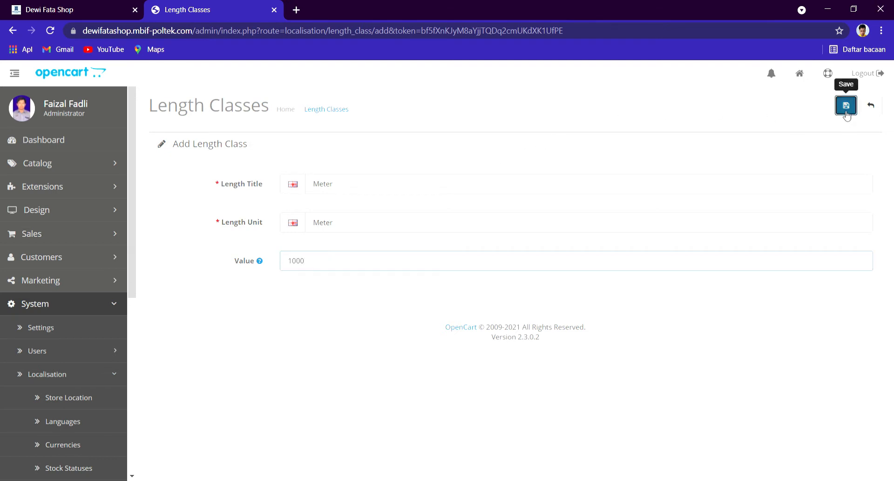
left_click(375, 229)
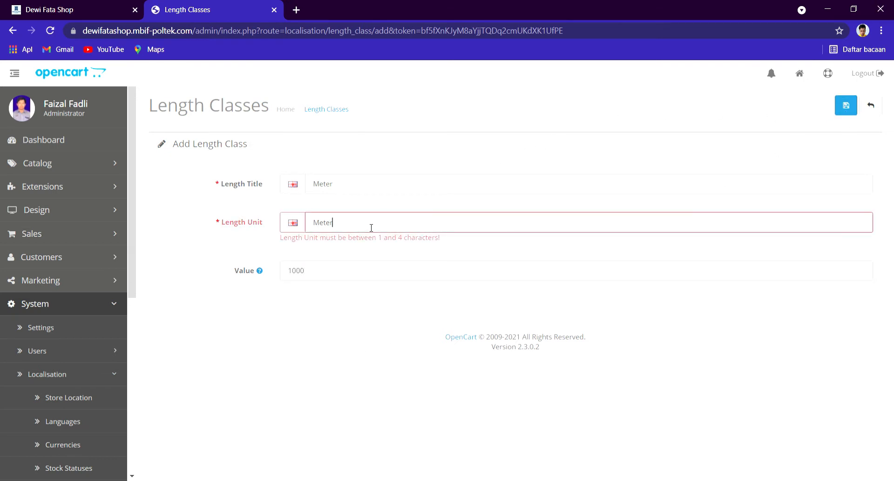
mouse_move(334, 223)
left_mouse_down()
mouse_move(320, 226)
mouse_move(326, 238)
left_mouse_up()
type("100")
left_click(871, 106)
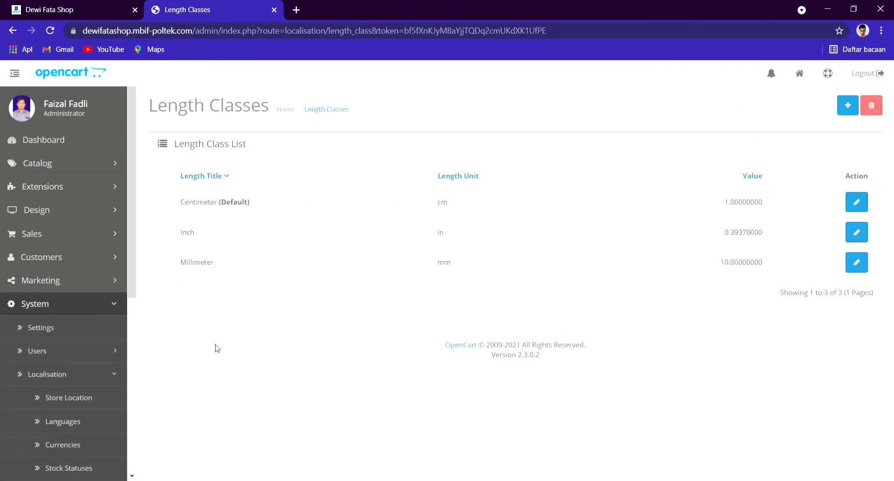
scroll(124, 372, "down", 1)
scroll(125, 372, "down", 5)
Step: Review the Weight Classes list and collapse the Localisation group
left_click(94, 390)
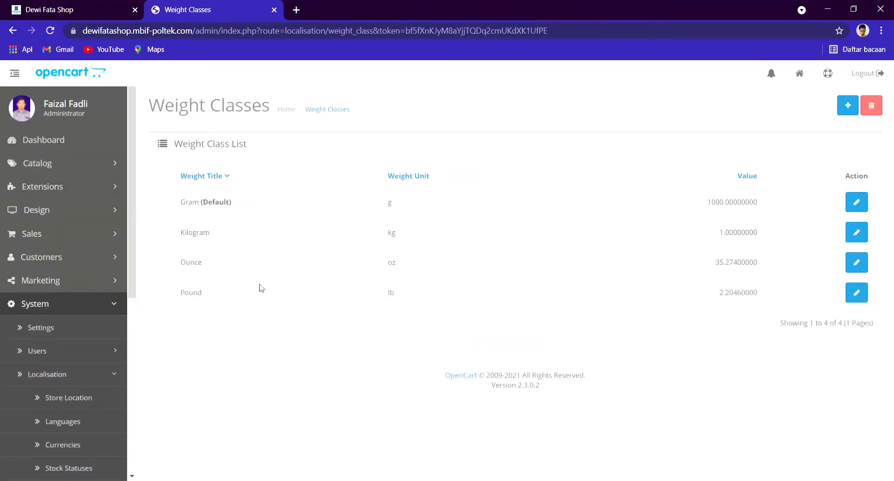
scroll(88, 350, "down", 6)
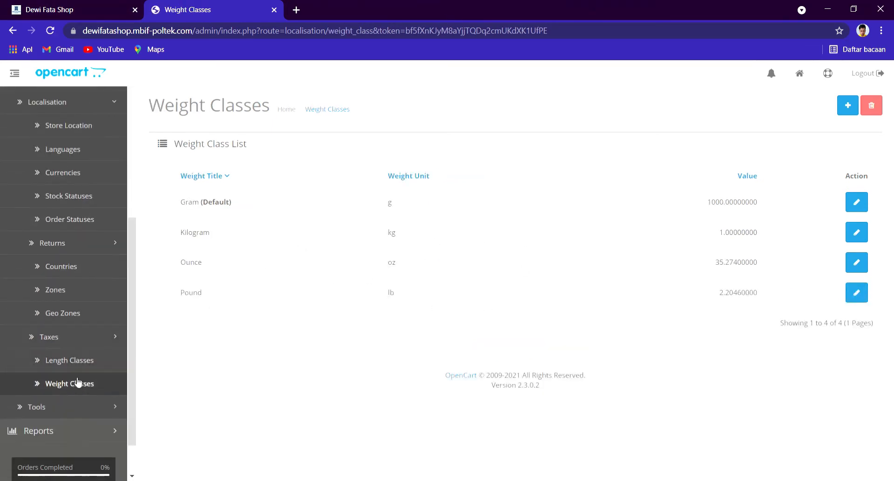
scroll(40, 351, "up", 6)
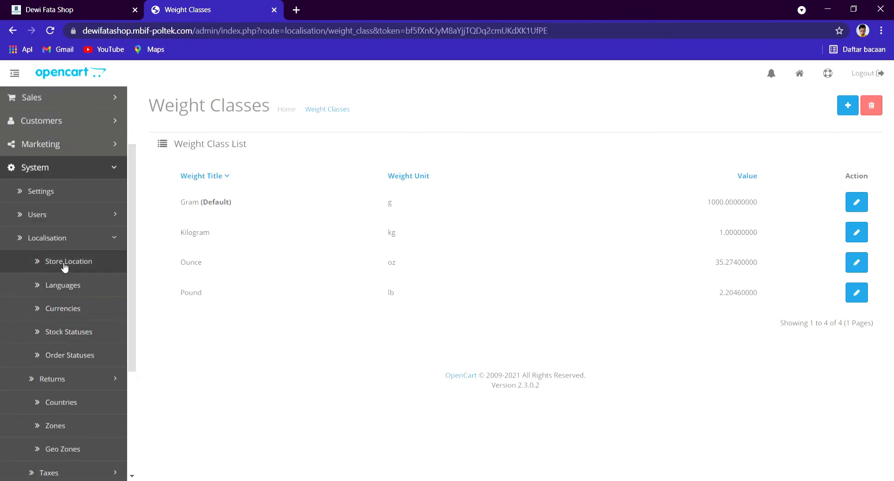
left_click(65, 240)
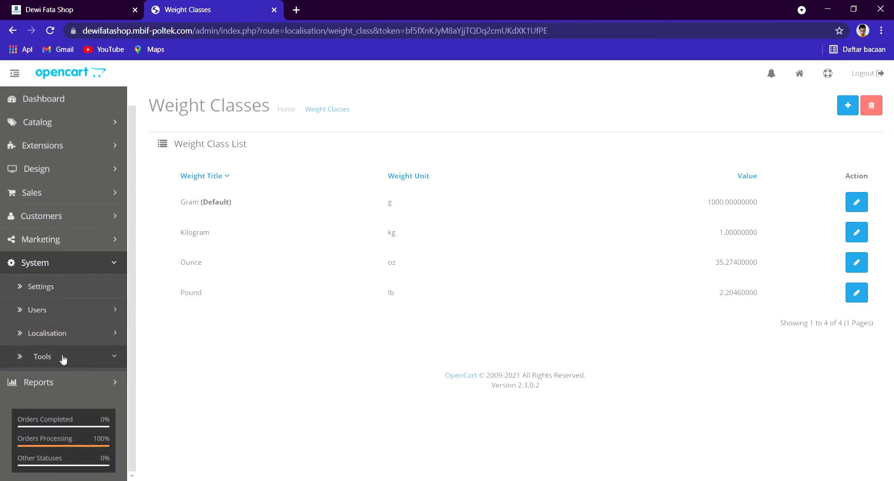
Step: Browse the Uploads list under Tools, then open the Backup / Restore page
left_click(64, 357)
left_click(105, 315)
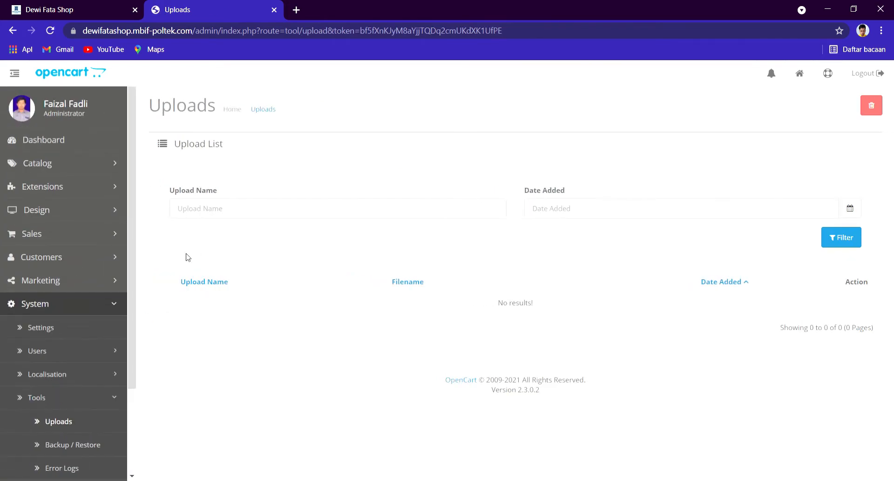
left_click(307, 203)
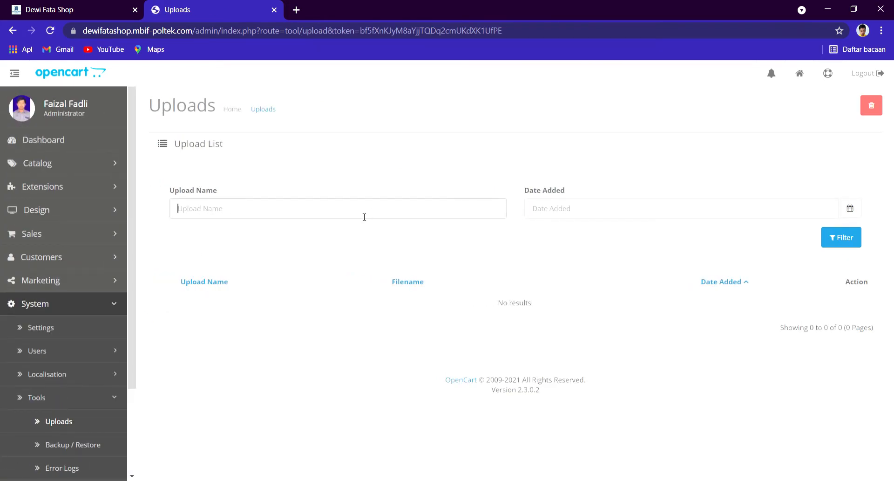
scroll(56, 361, "down", 1)
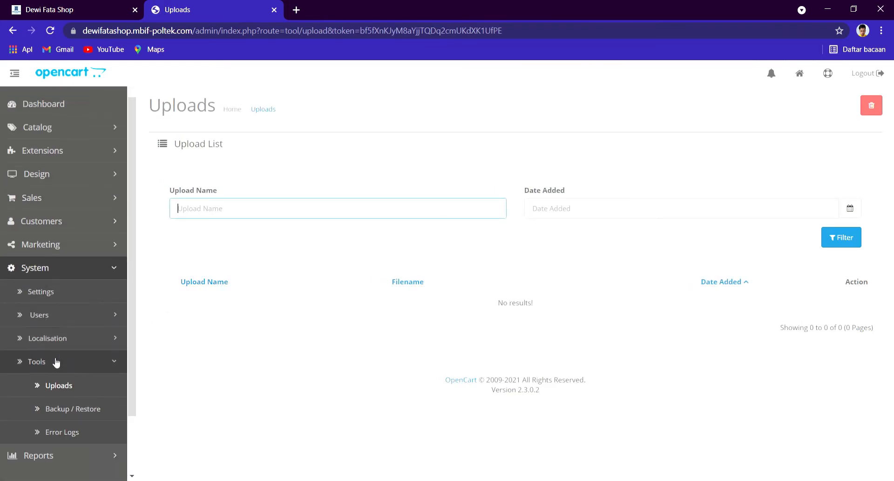
scroll(56, 362, "down", 2)
left_click(74, 335)
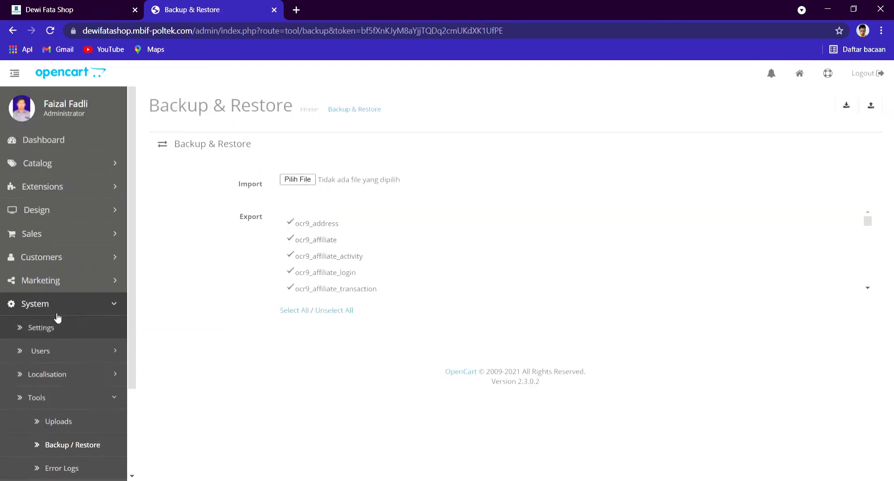
left_click(66, 397)
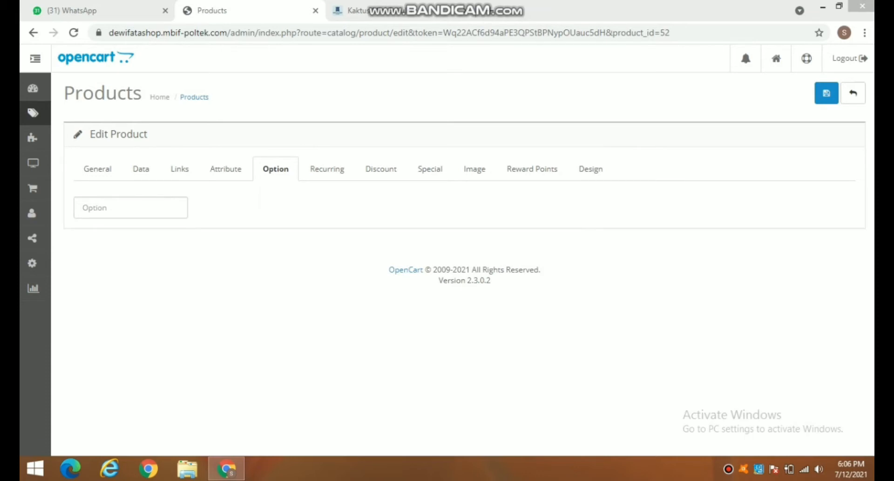
Step: Return to the Dashboard and open Catalog > Categories
left_click(33, 88)
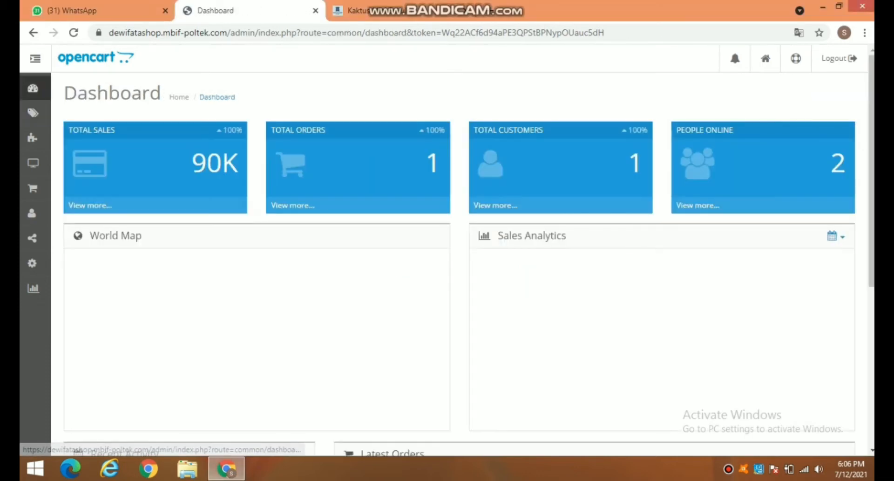
mouse_move(32, 112)
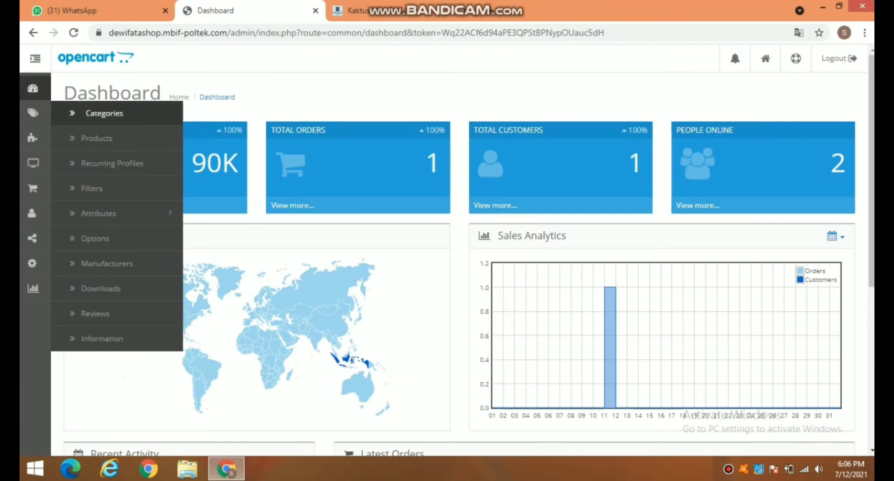
left_click(99, 113)
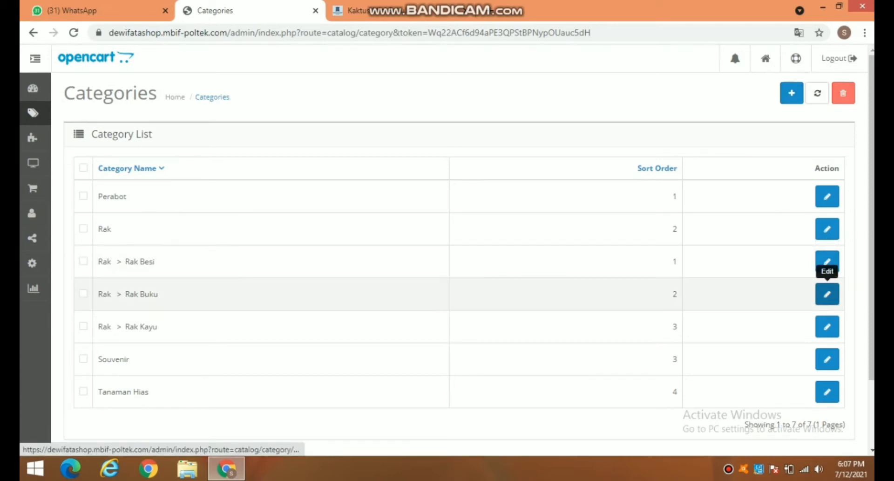
left_click(828, 294)
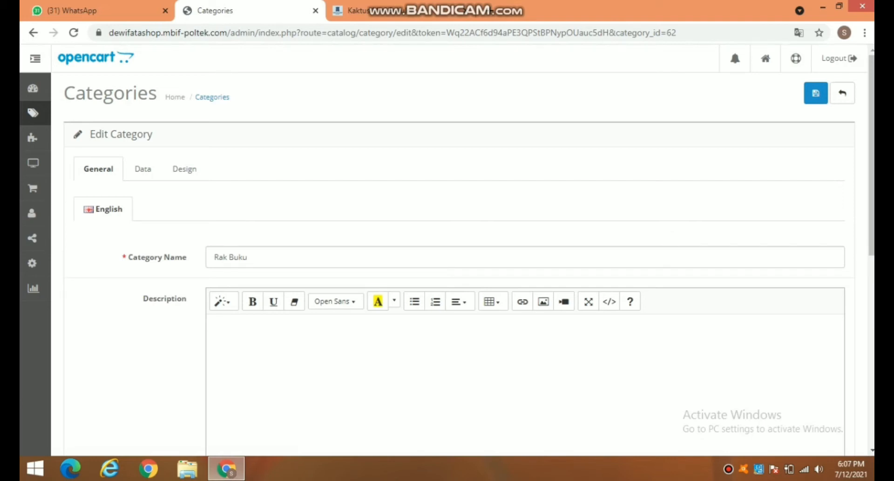
scroll(525, 251, "down", 3)
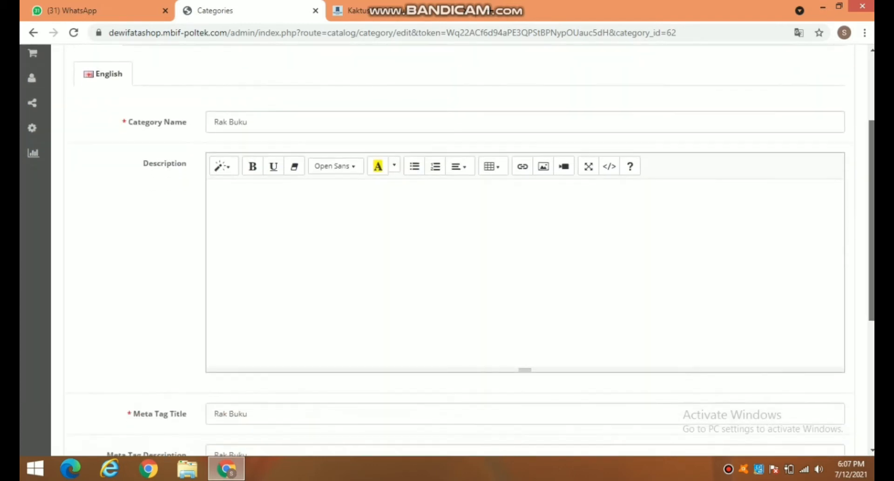
scroll(525, 252, "down", 3)
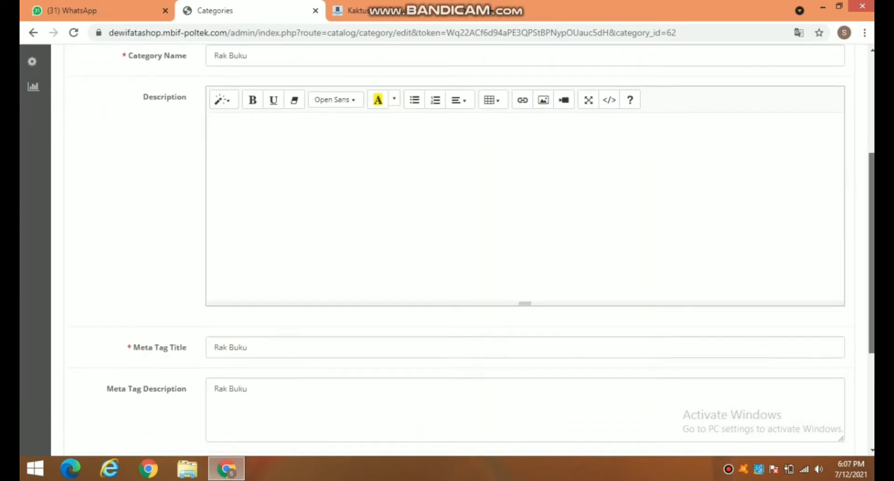
scroll(526, 252, "down", 2)
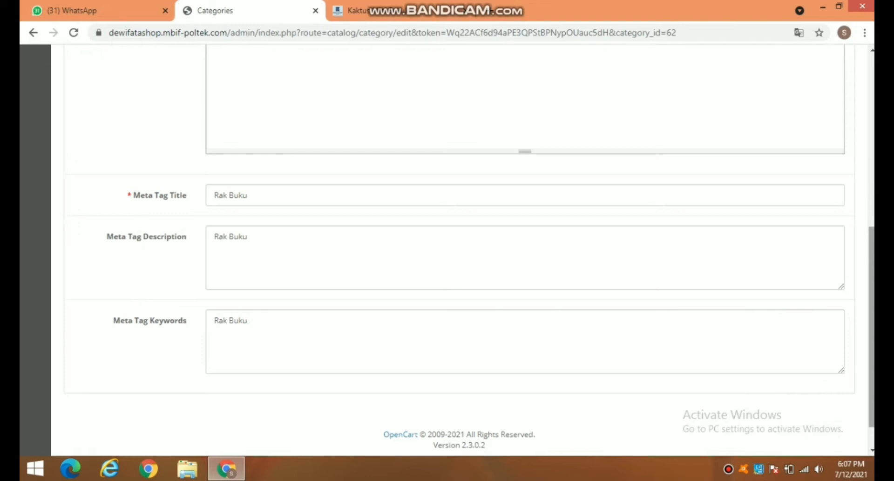
scroll(523, 303, "up", 10)
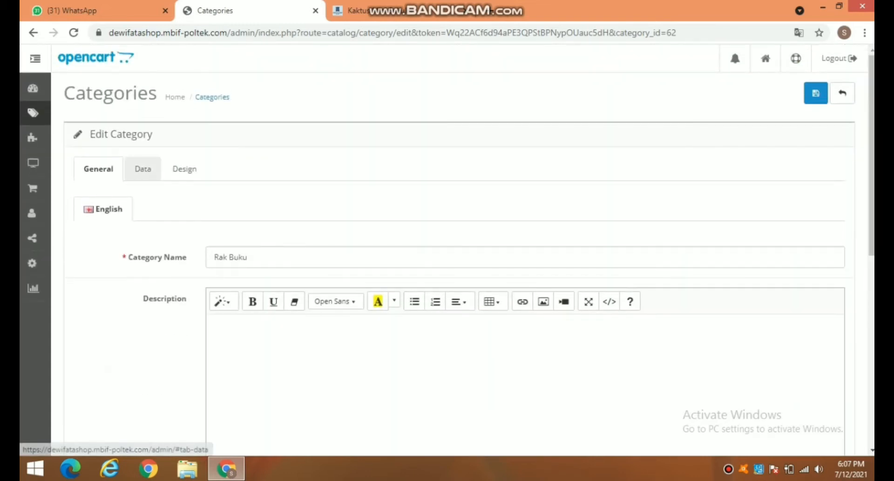
Step: Check Rak Buku's Data tab settings, leaving its Status set to Enabled
left_click(142, 169)
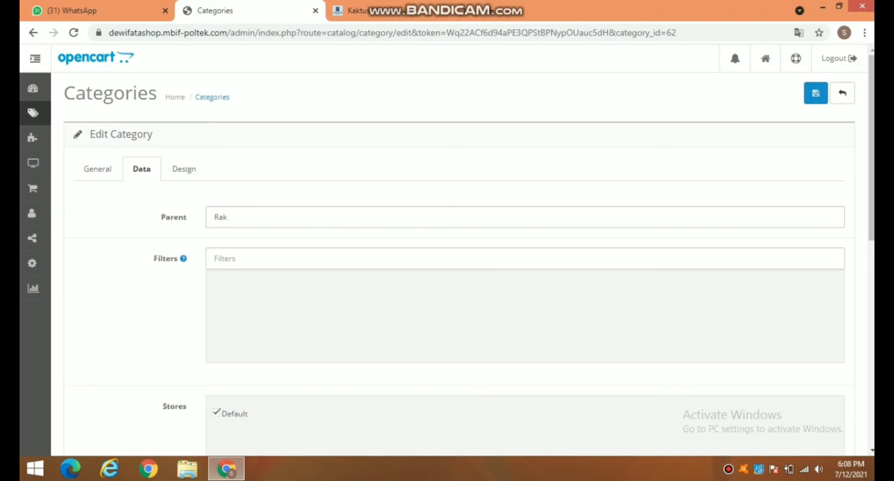
scroll(466, 247, "down", 4)
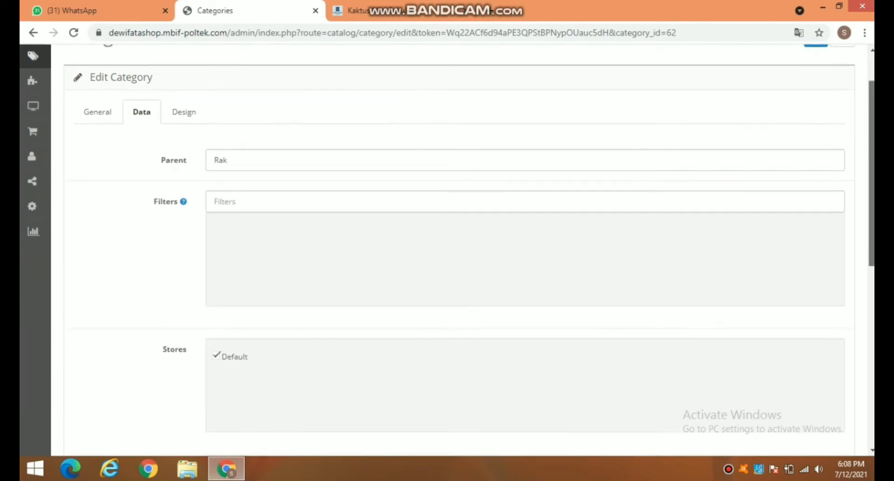
scroll(466, 247, "down", 2)
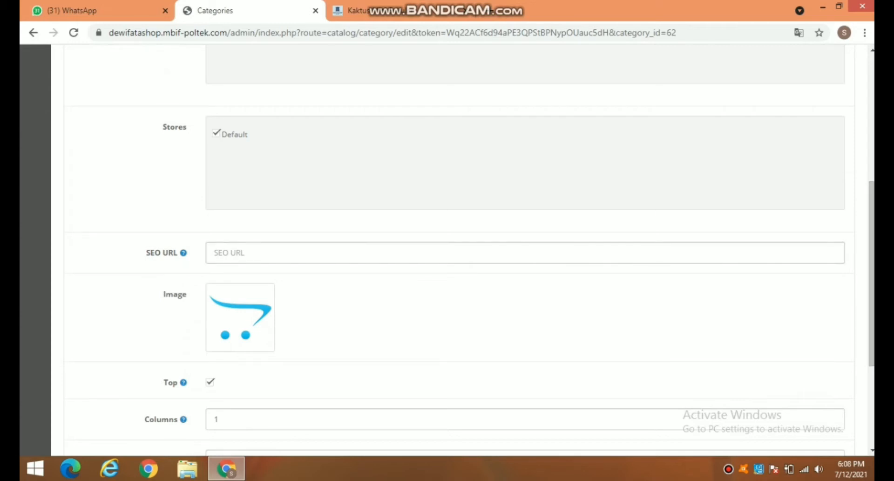
scroll(447, 247, "down", 3)
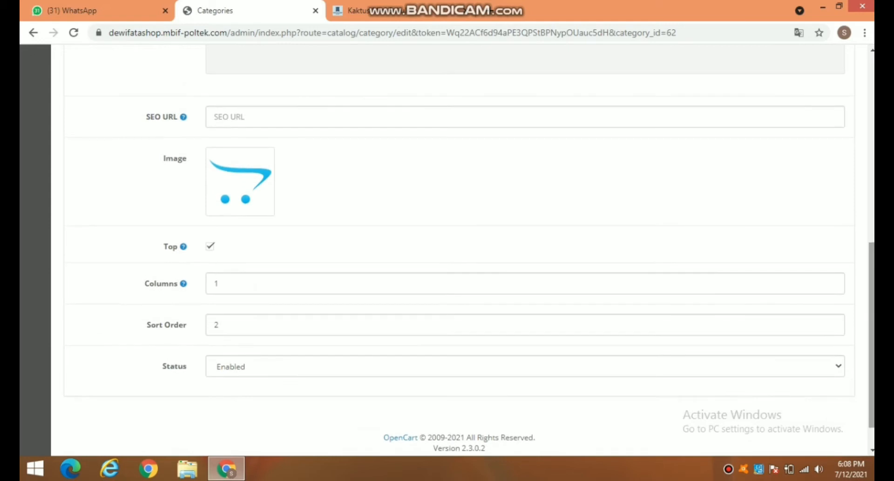
scroll(447, 247, "up", 5)
scroll(447, 247, "down", 6)
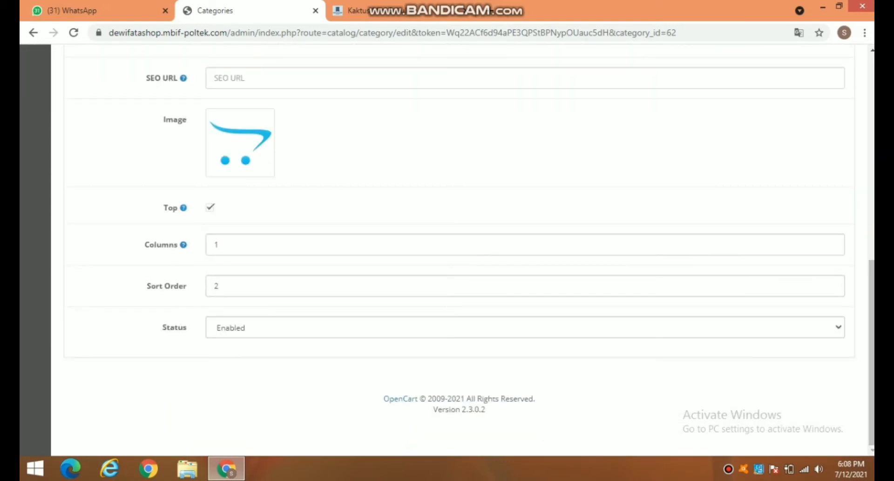
left_click(525, 328)
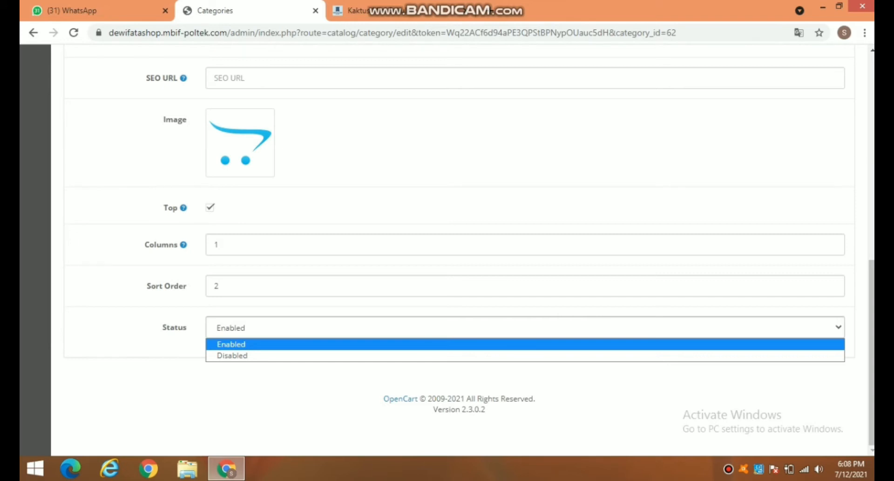
left_click(525, 344)
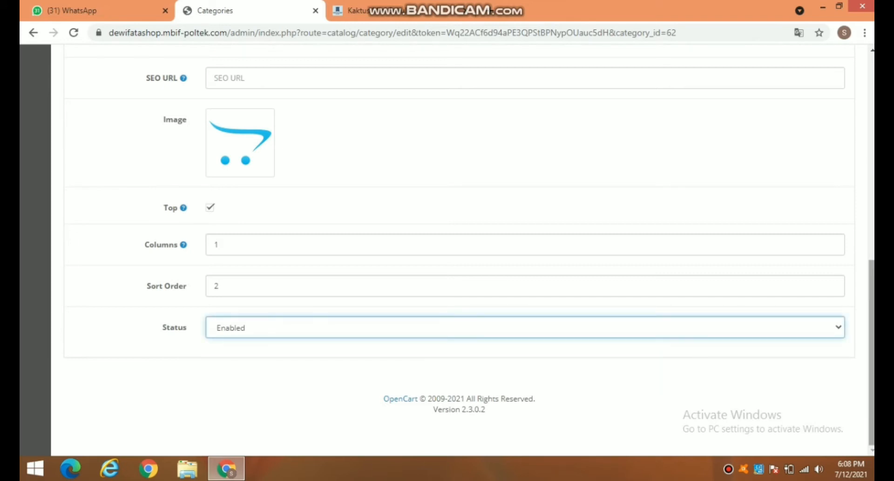
Step: Show Rak Buku's Design tab with the Default store layout override left blank
scroll(447, 249, "up", 5)
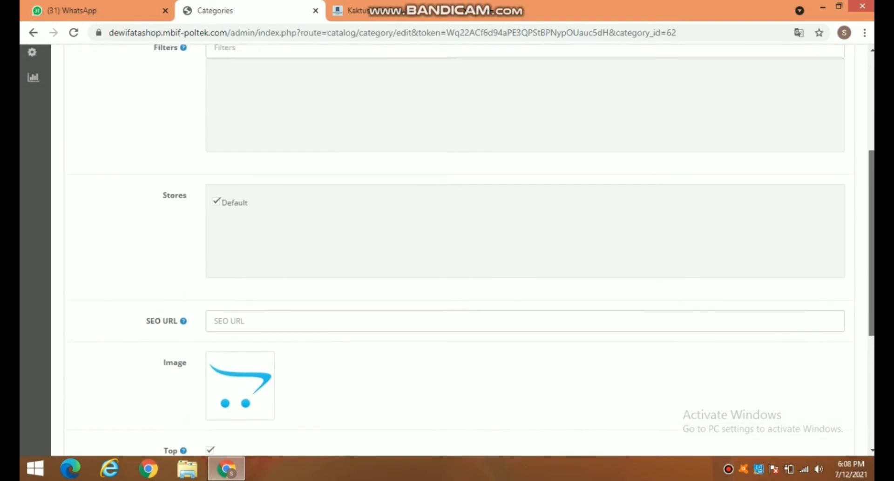
scroll(448, 249, "up", 4)
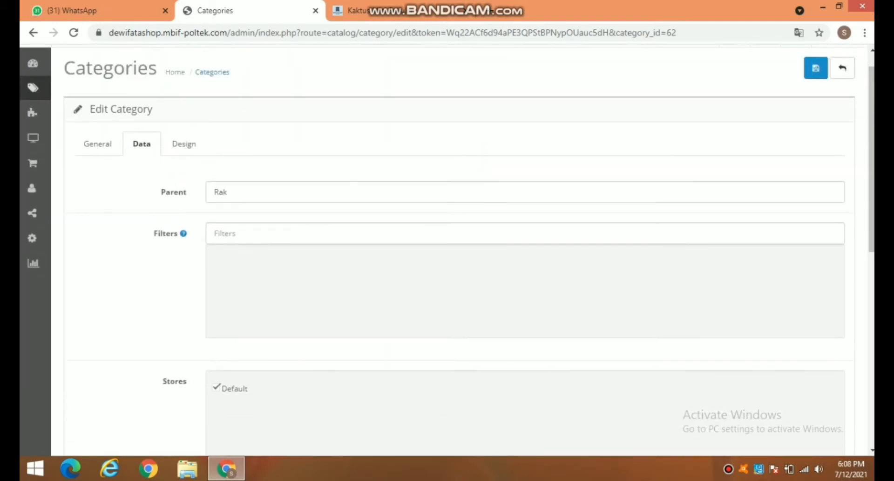
left_click(184, 144)
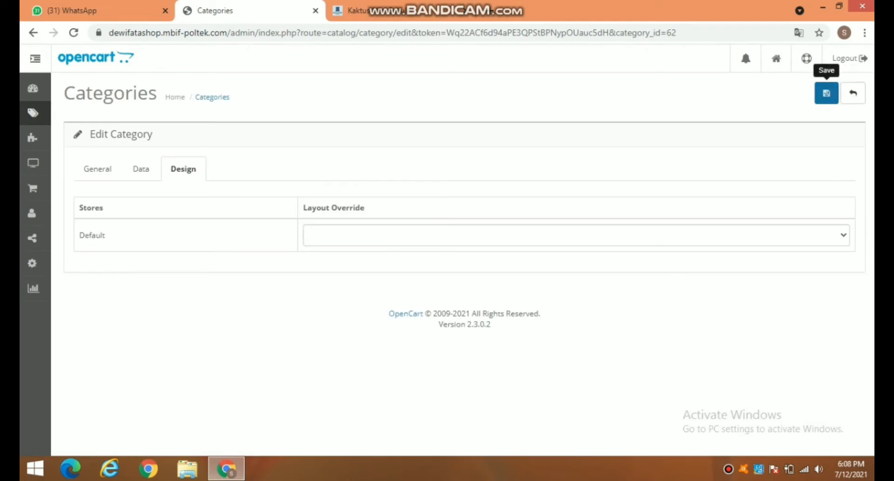
Step: Save Rak Buku, glance at the Kaktus storefront tab, then return to admin Categories
left_click(827, 93)
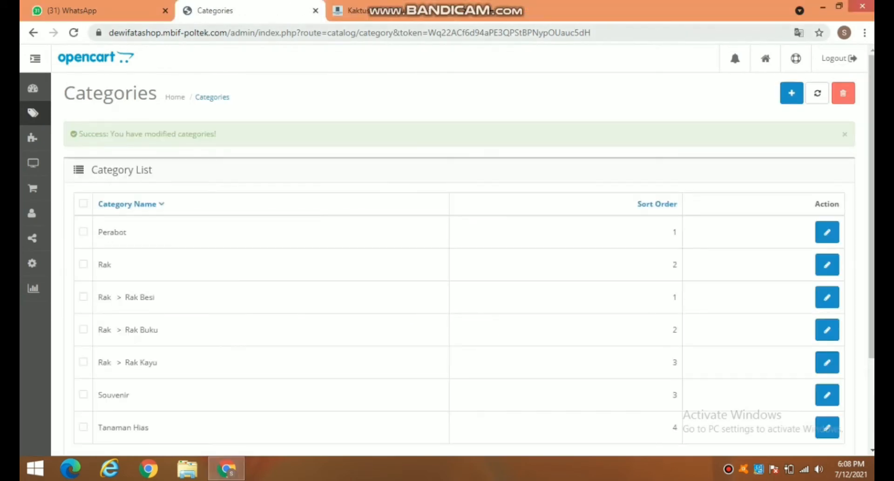
left_click(367, 11)
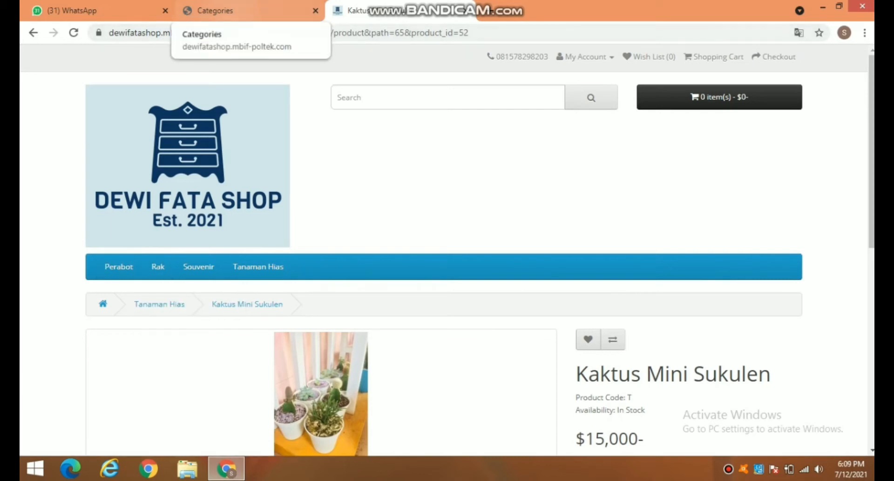
left_click(219, 10)
Step: Go to Catalog > Products and edit the Kaktus Mini Sukulen row
mouse_move(33, 113)
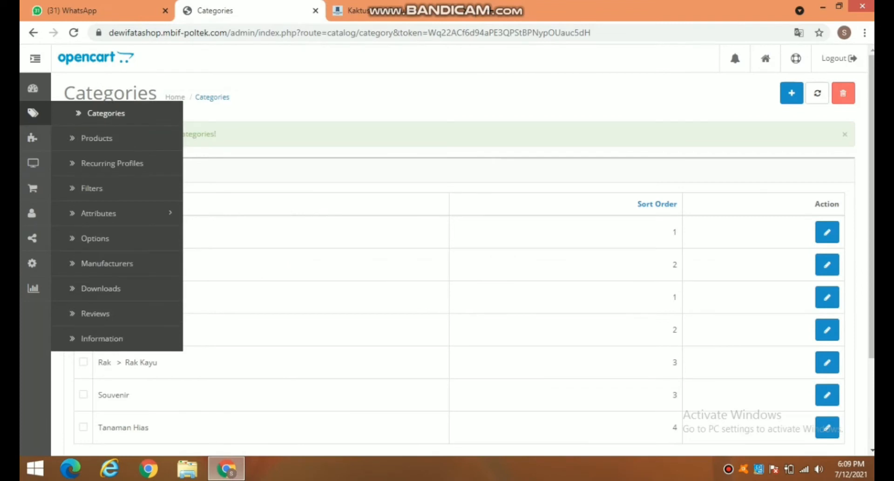
left_click(100, 138)
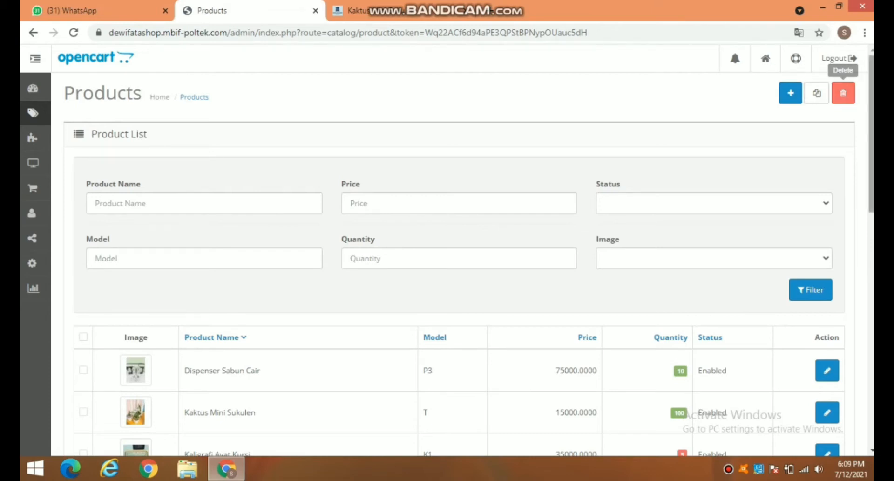
scroll(447, 251, "down", 5)
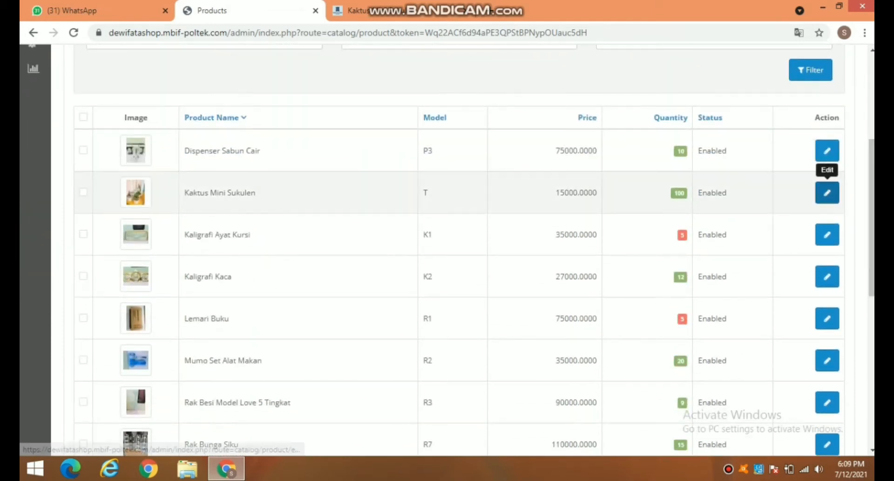
left_click(828, 192)
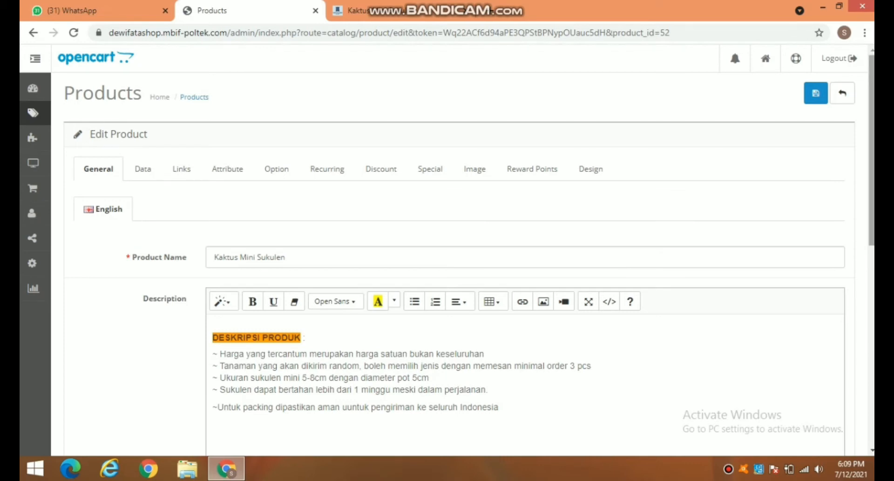
scroll(447, 252, "down", 5)
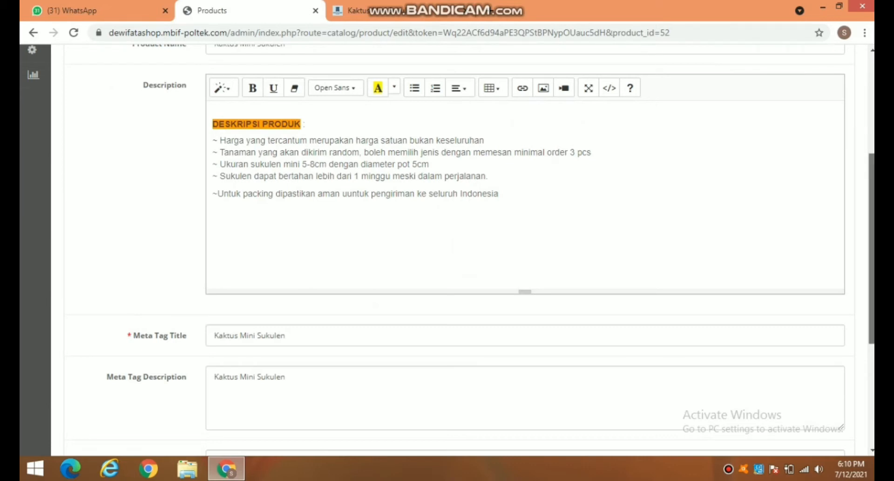
scroll(447, 247, "down", 4)
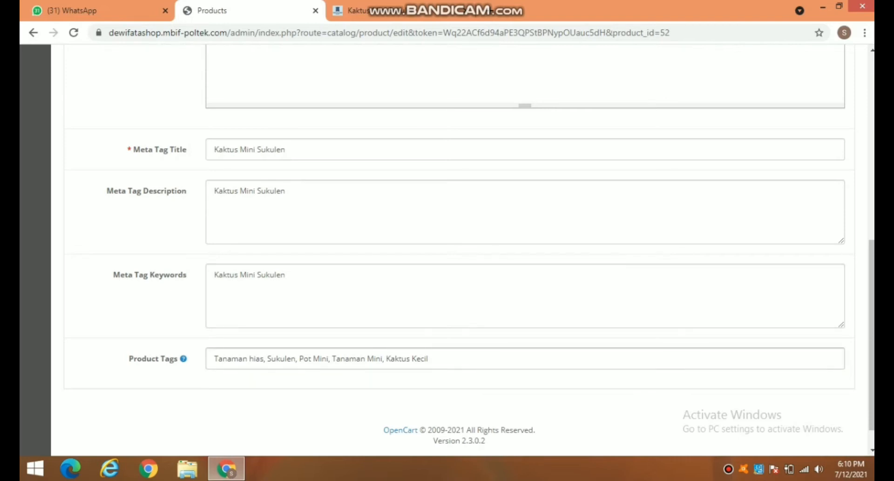
scroll(447, 251, "up", 10)
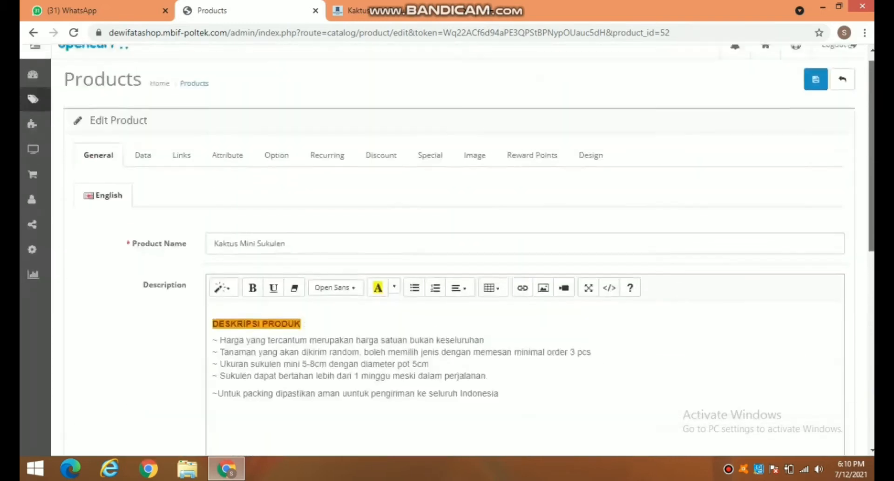
Step: Review the Data tab (Pemalang, price 15000, quantity 100), keeping out-of-stock status 2-3 Days
left_click(142, 155)
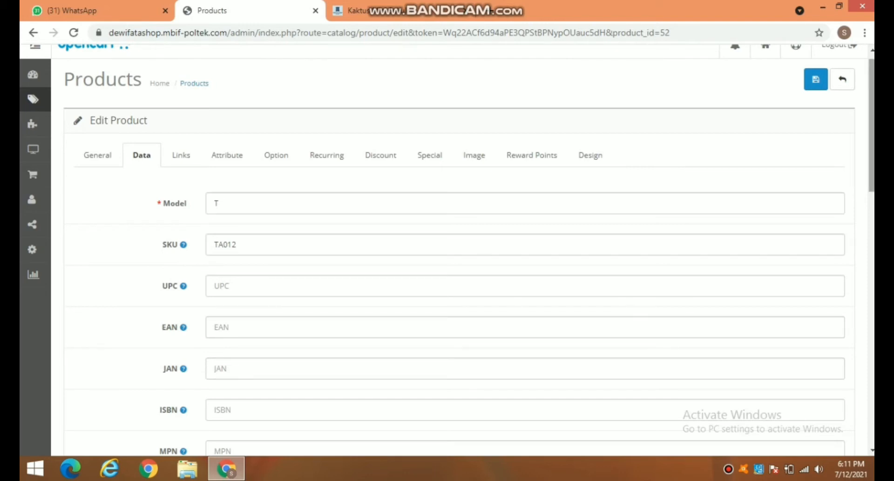
scroll(447, 250, "down", 4)
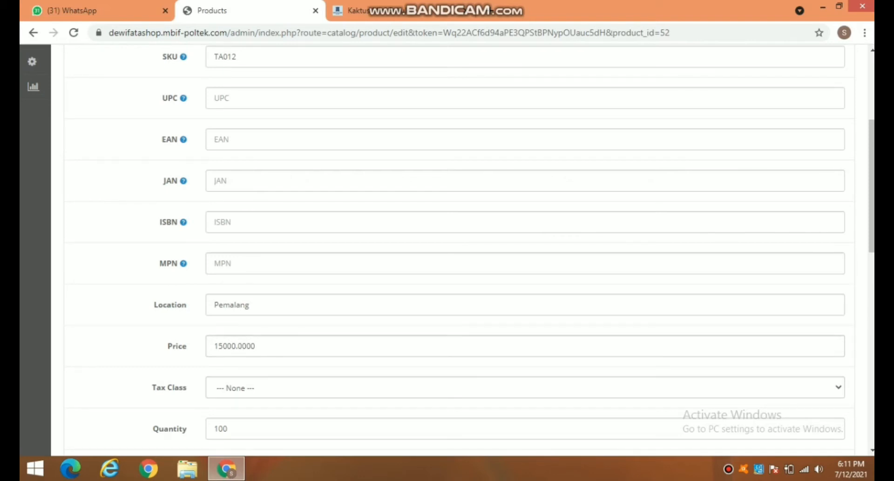
scroll(447, 247, "down", 3)
scroll(447, 247, "down", 1)
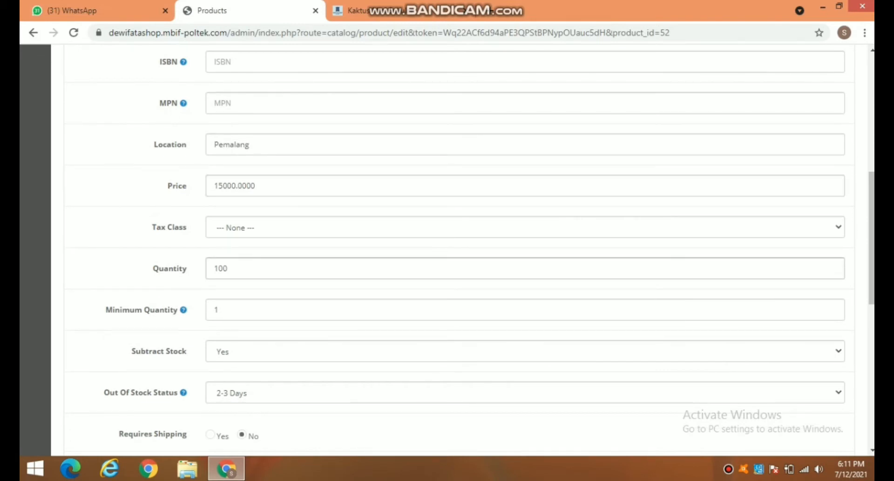
mouse_move(183, 309)
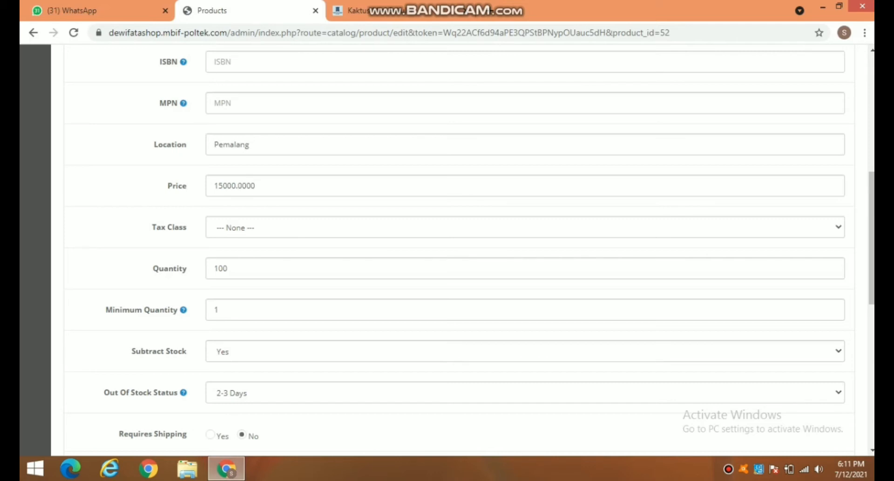
mouse_move(183, 392)
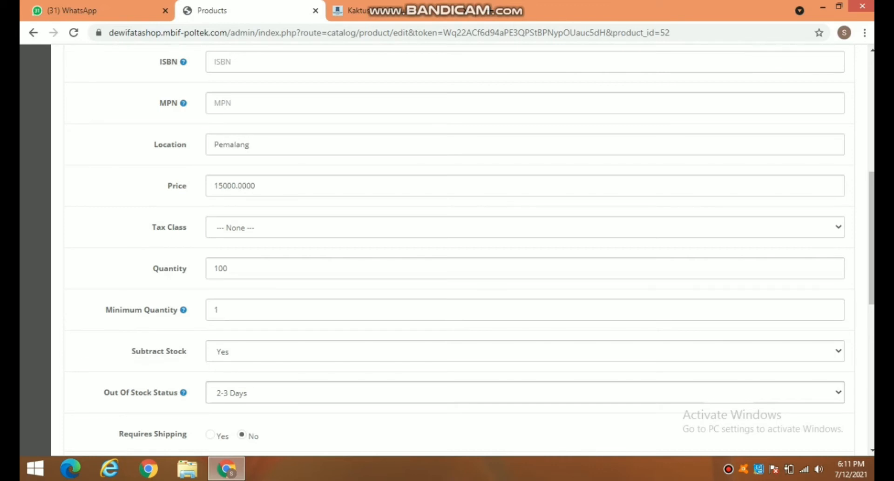
left_click(525, 392)
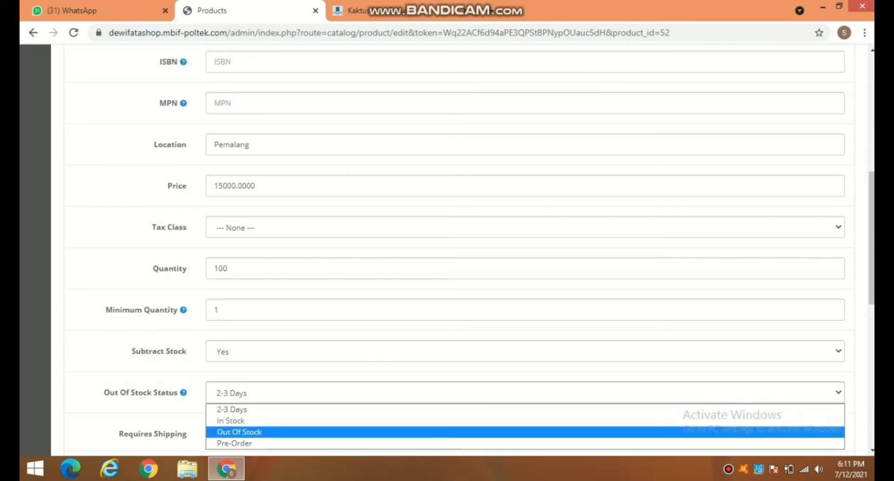
left_click(525, 409)
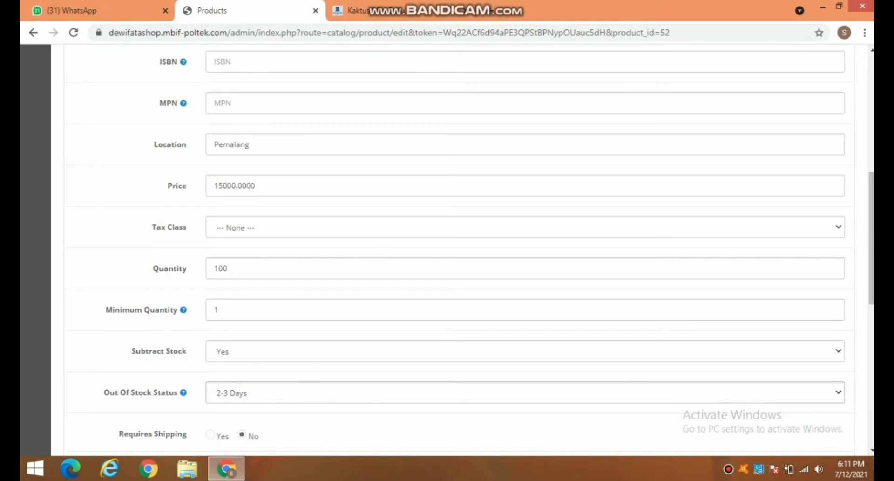
scroll(473, 250, "down", 4)
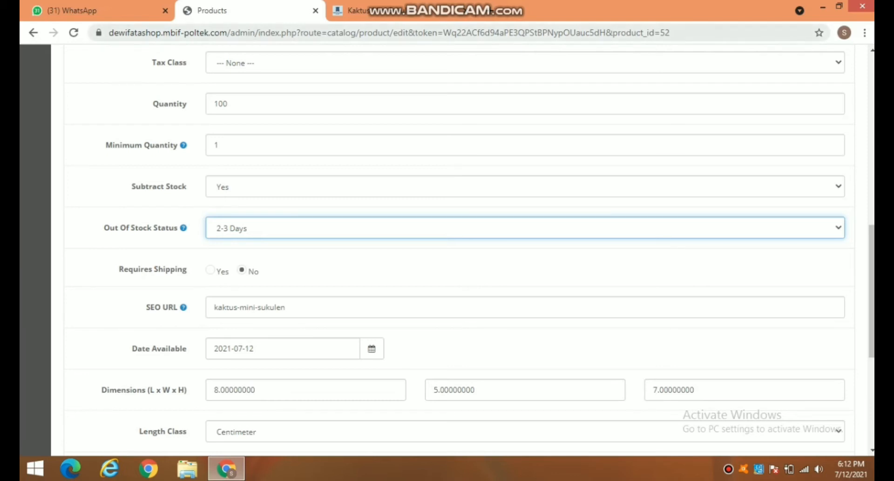
mouse_move(433, 2)
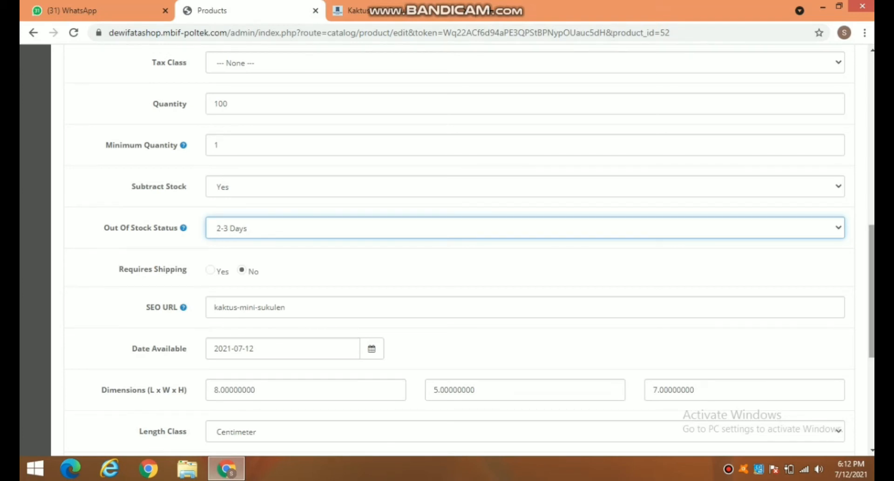
scroll(475, 250, "down", 1)
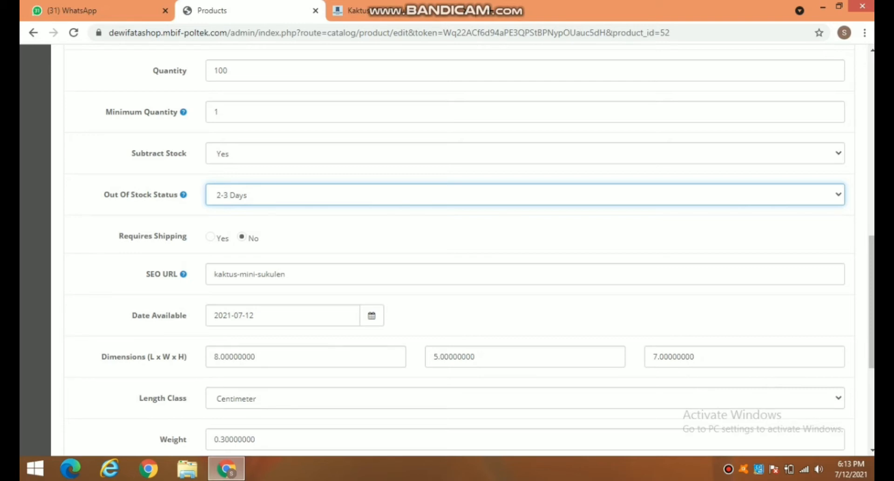
left_click(525, 398)
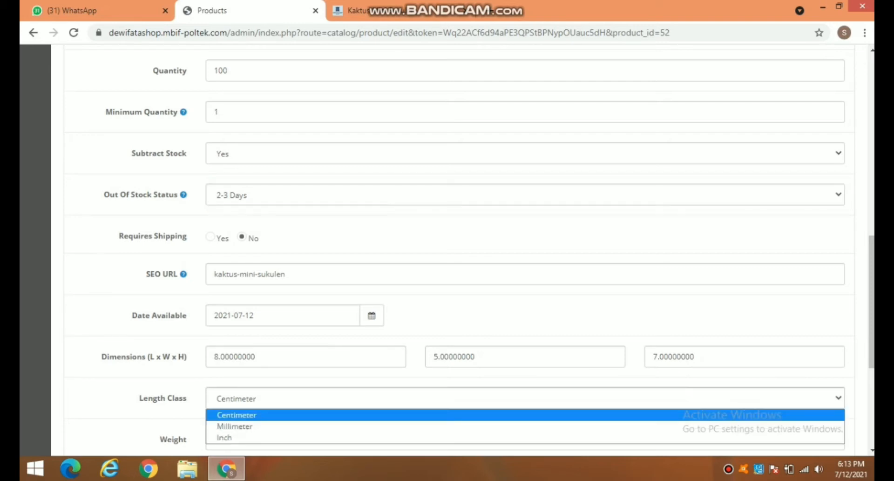
left_click(525, 415)
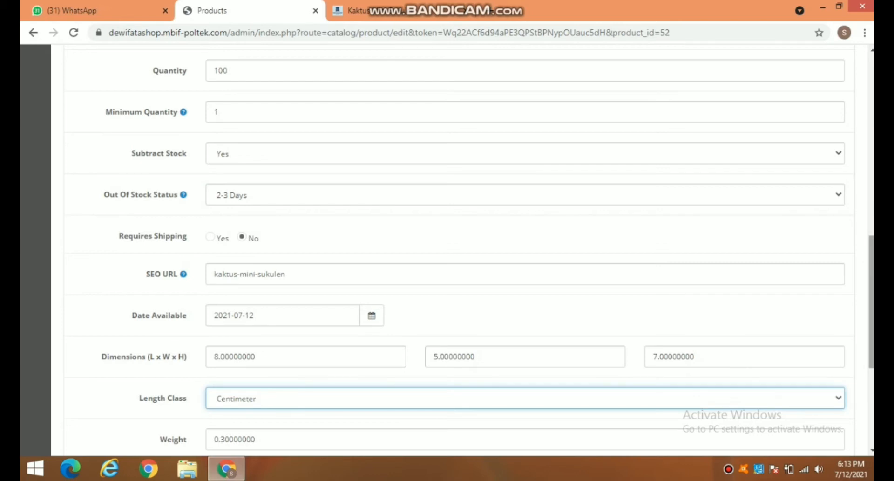
left_click_drag(872, 302, 872, 345)
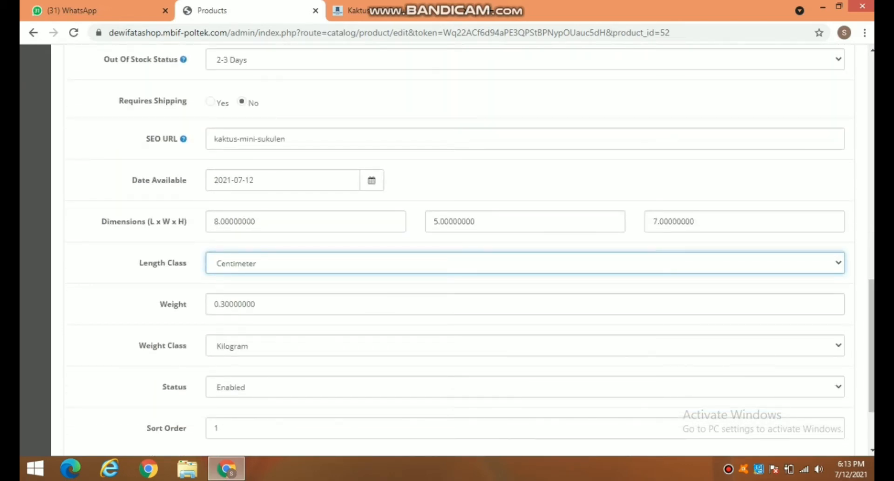
left_click(525, 345)
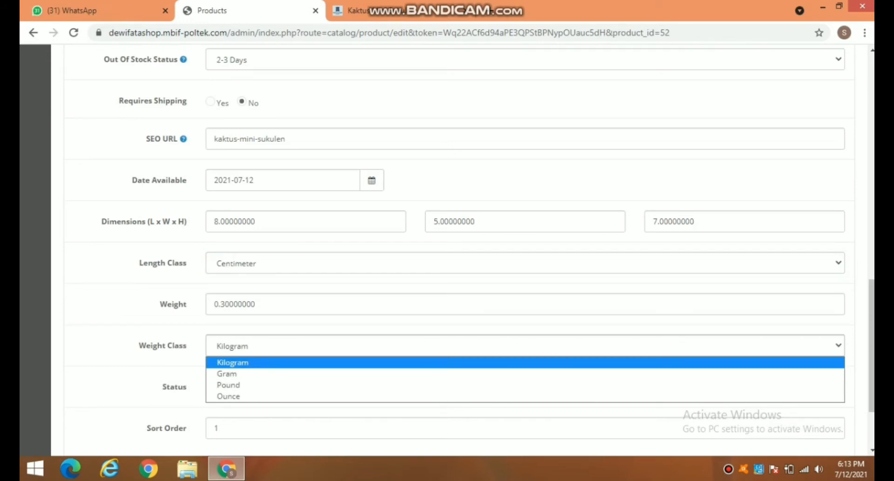
key("Escape")
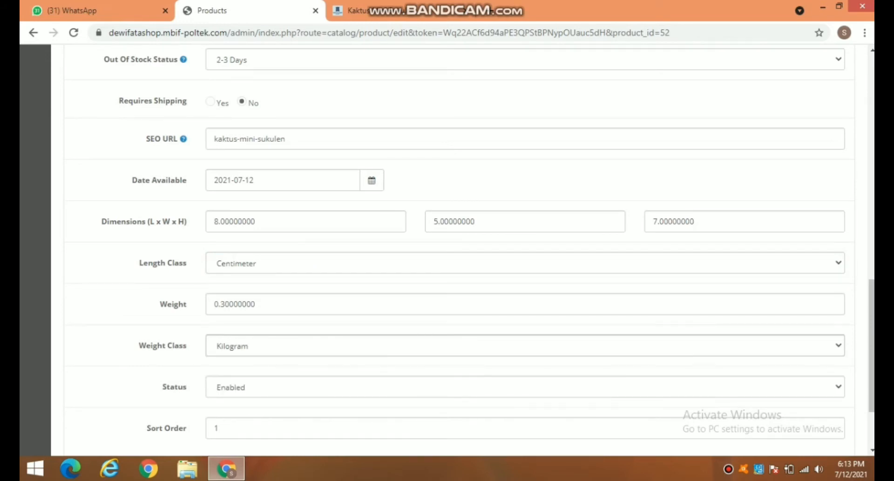
scroll(471, 245, "down", 1)
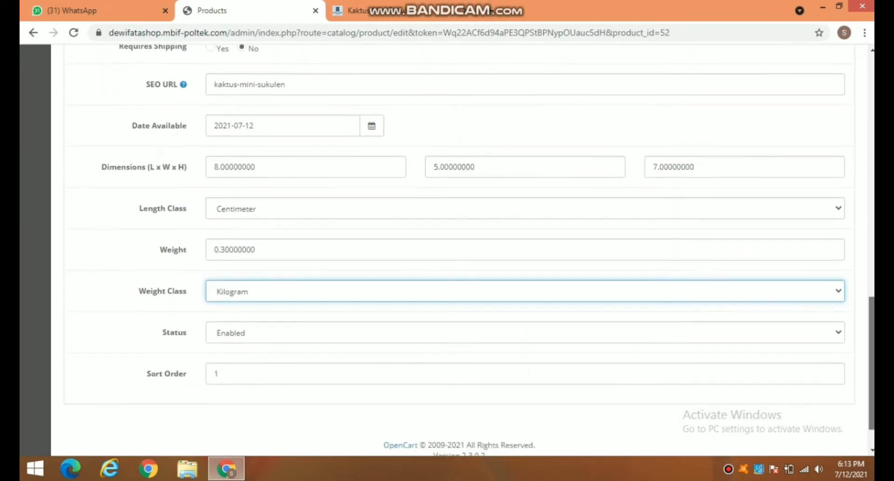
scroll(471, 245, "down", 1)
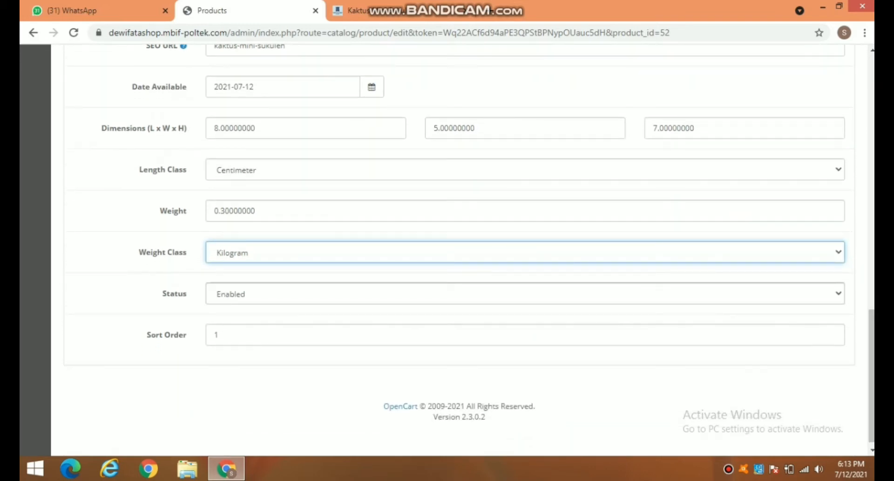
left_click(525, 294)
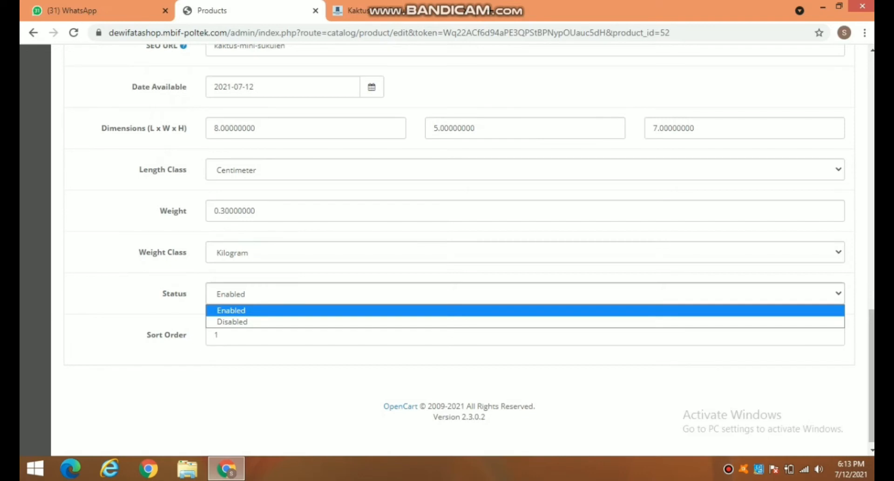
key("Escape")
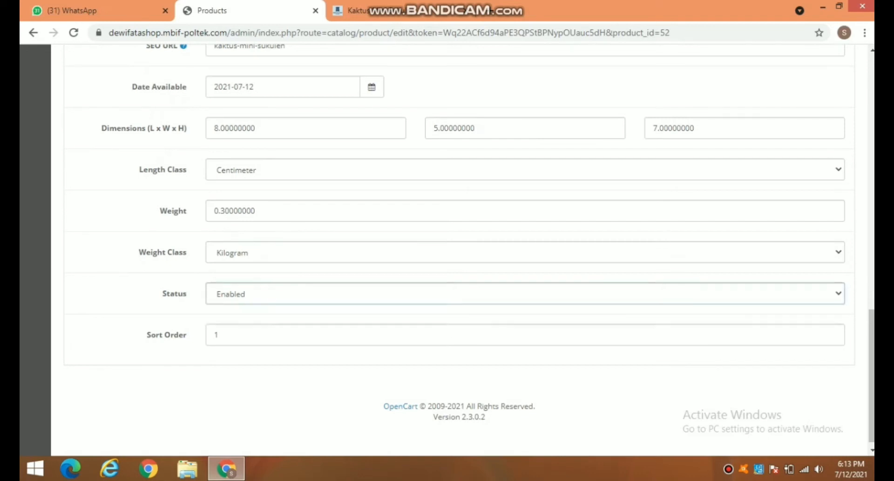
left_click_drag(872, 373, 872, 116)
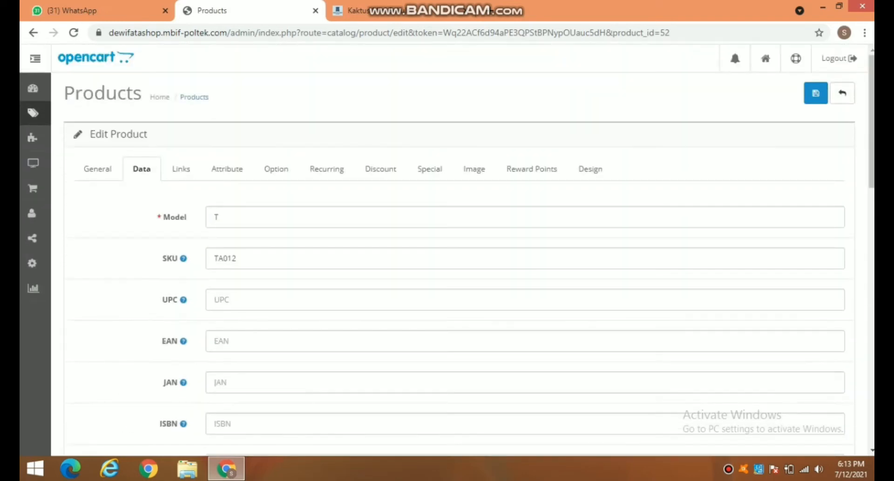
Step: On the Links tab, show category suggestions; product stays in Tanaman Hias and Default store
left_click(182, 168)
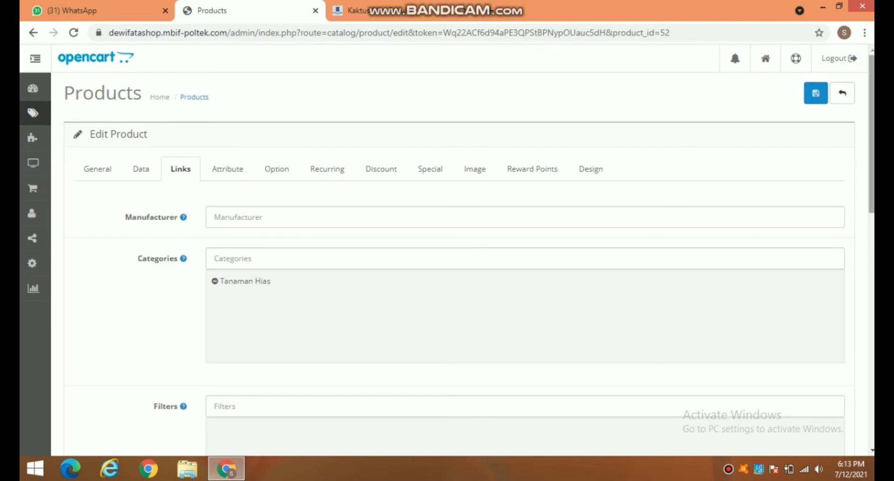
scroll(447, 247, "down", 2)
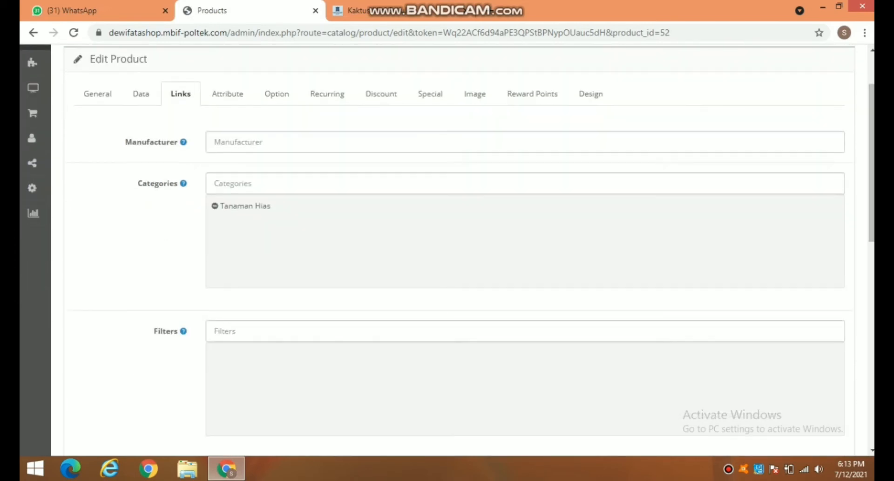
left_click(233, 183)
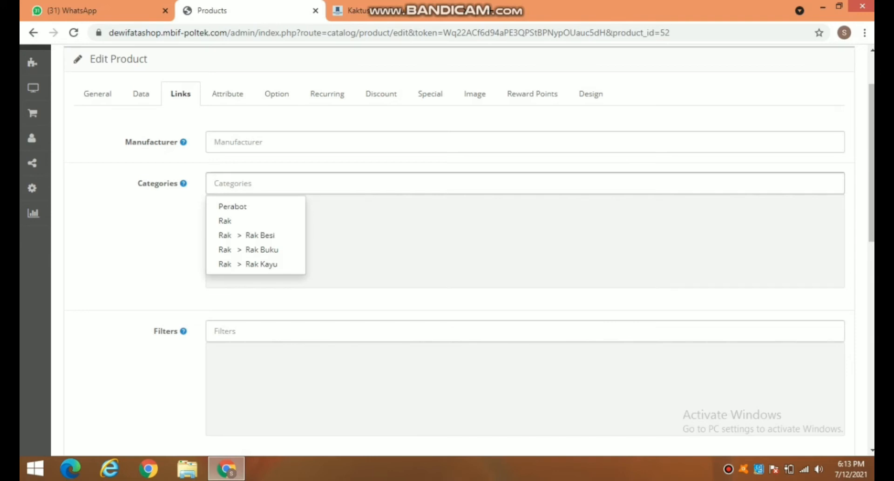
scroll(447, 249, "down", 8)
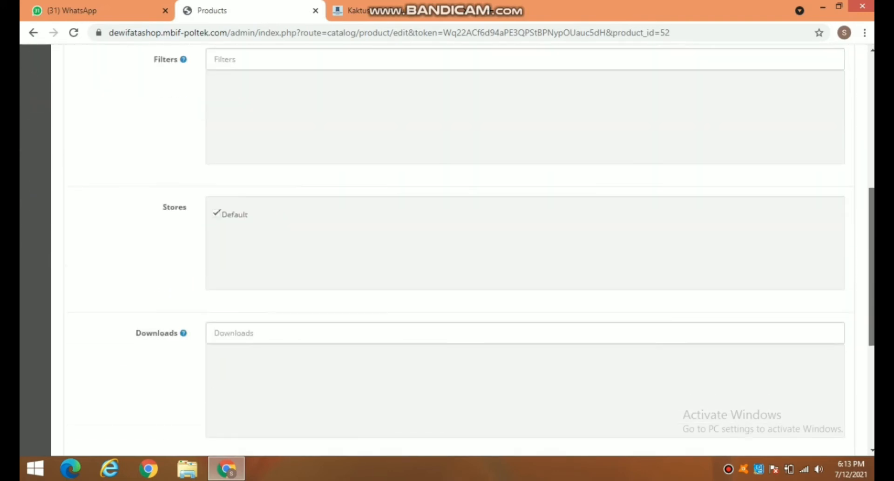
scroll(466, 249, "down", 4)
scroll(466, 249, "up", 12)
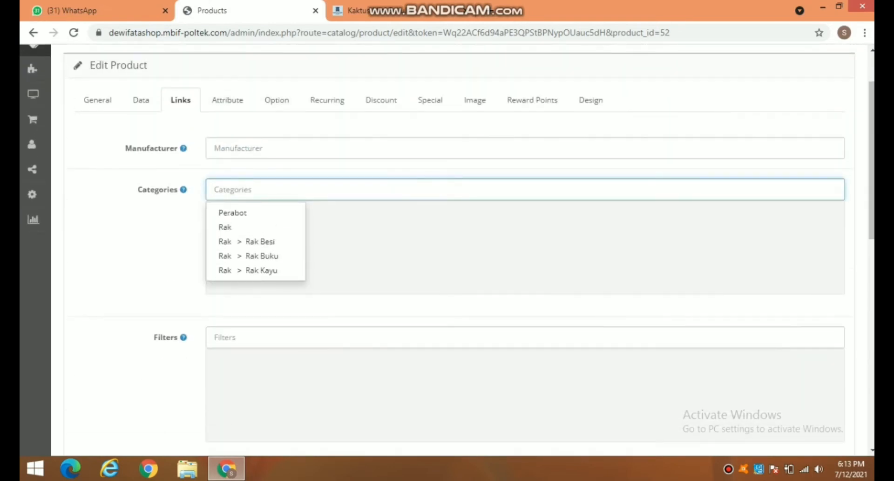
Step: Browse Attribute, Option and Recurring tabs keeping Bronze customer group, ending on the empty Discount tab
left_click(228, 99)
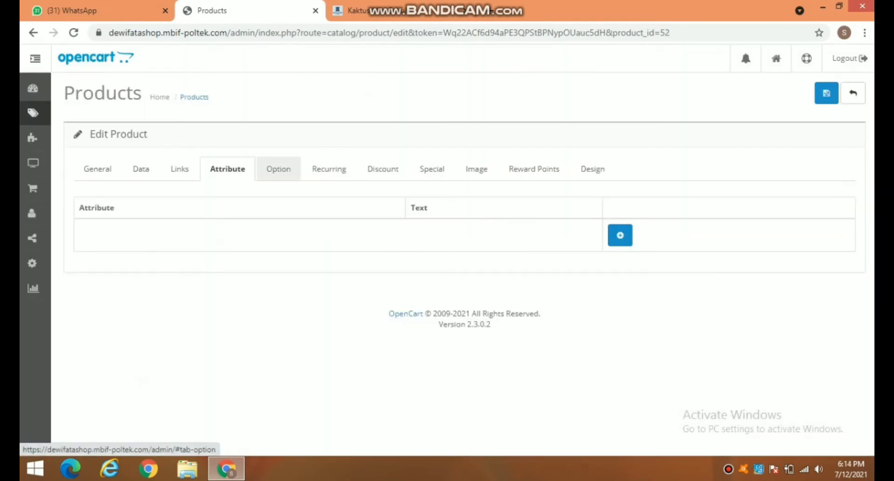
left_click(275, 169)
left_click(327, 169)
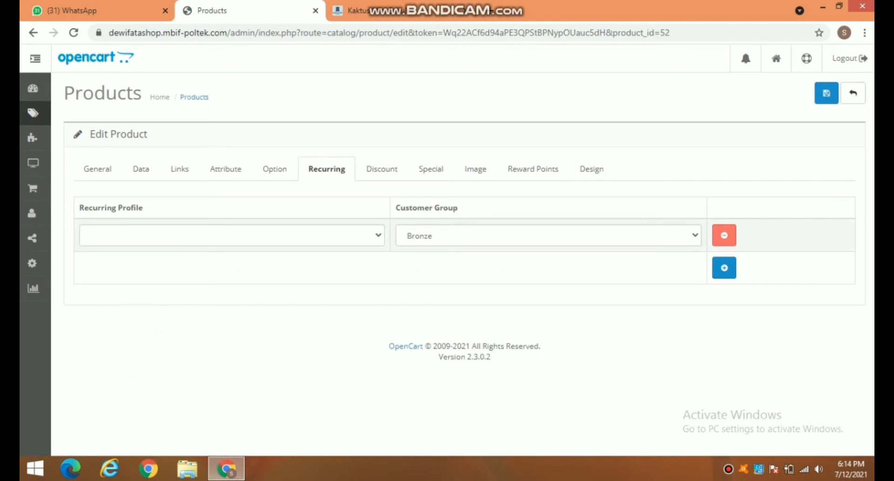
left_click(548, 235)
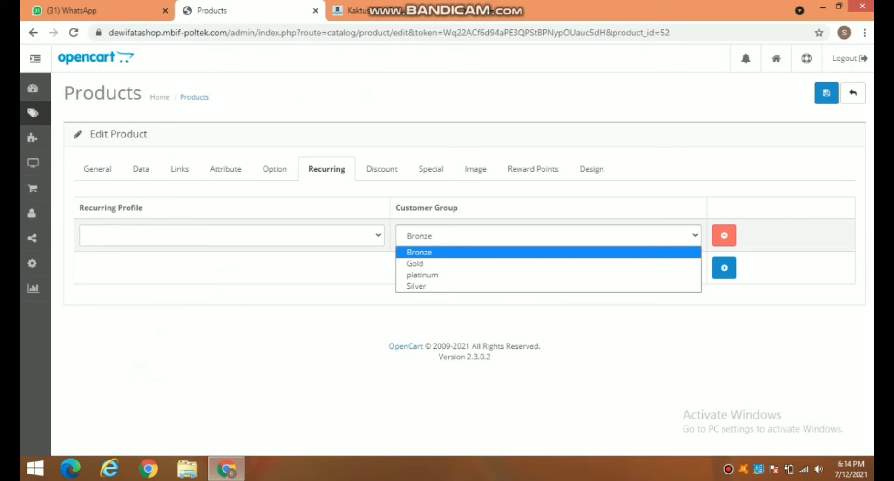
left_click(485, 236)
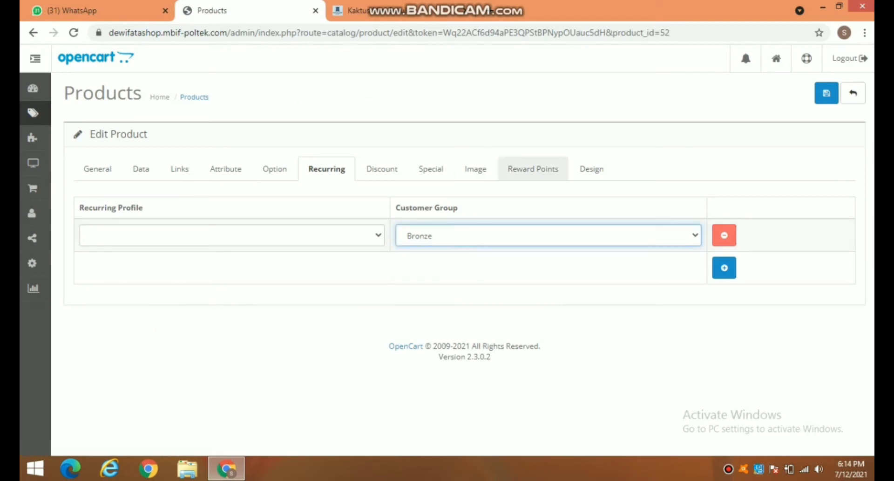
left_click(382, 169)
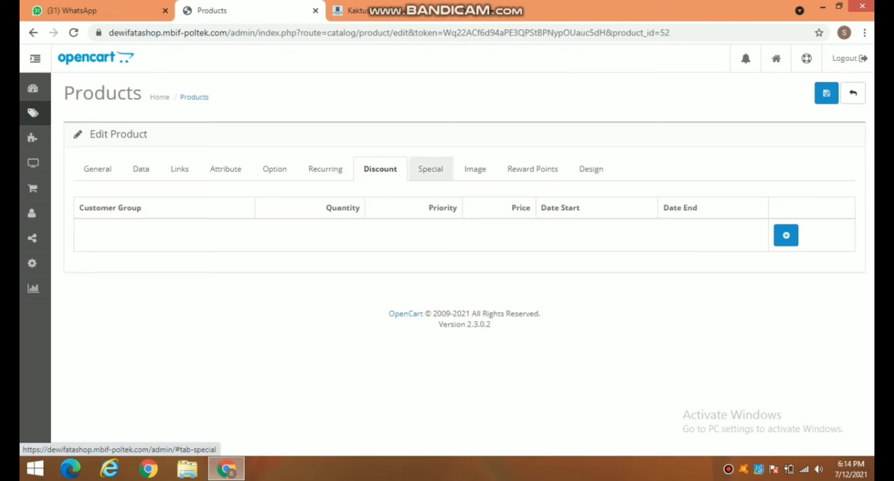
Step: Review the product's Special, Image and Reward Points tabs
left_click(430, 169)
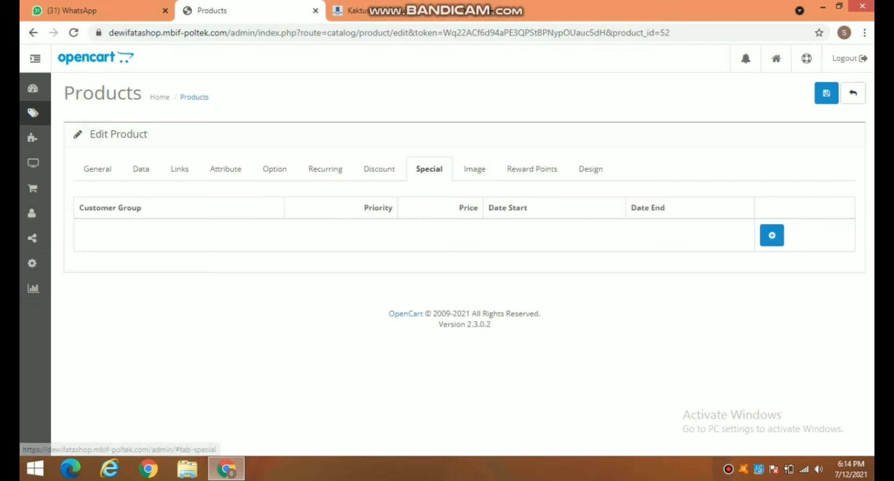
left_click(474, 168)
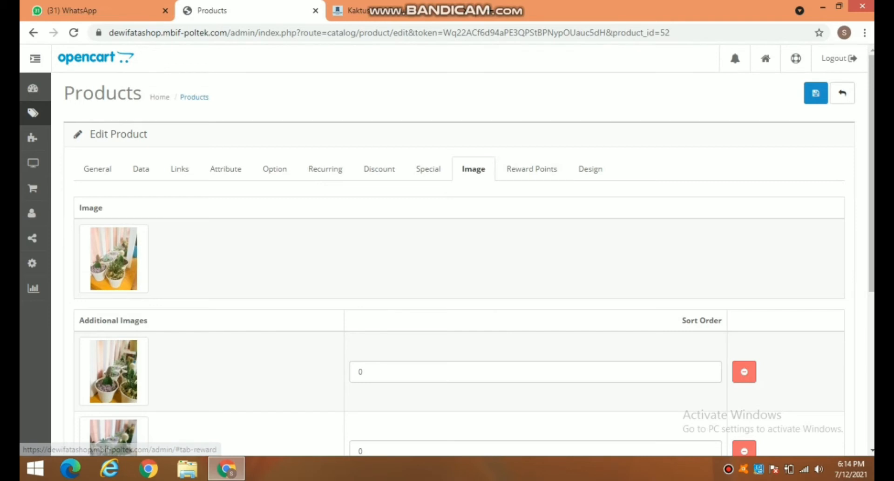
scroll(459, 247, "down", 5)
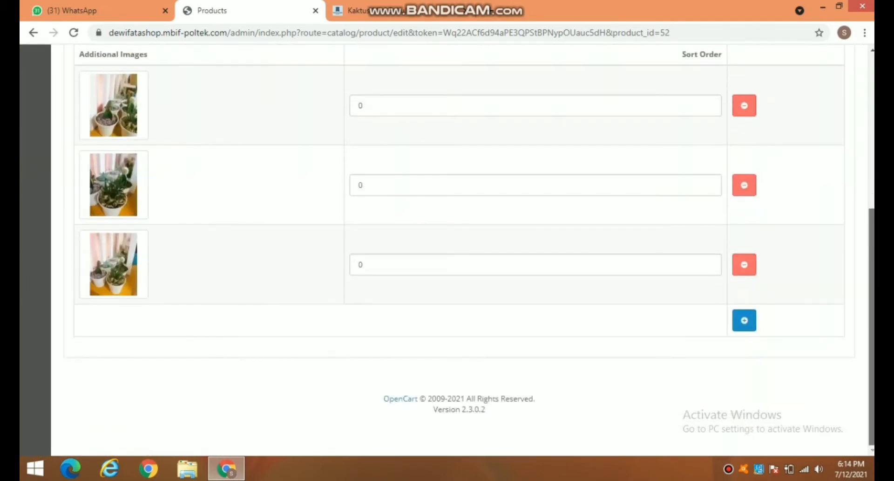
scroll(460, 247, "up", 5)
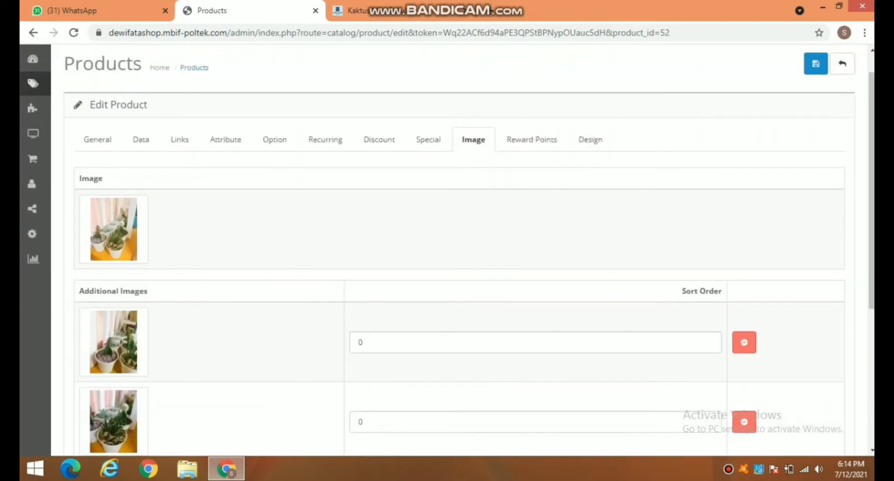
left_click(532, 139)
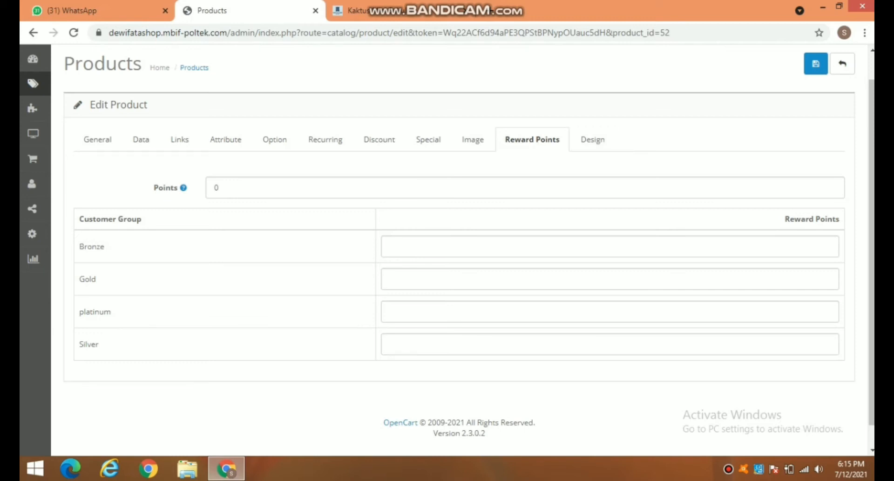
Step: Check the Design tab, save Kaktus Mini Sukulen, and view it in the storefront
left_click(593, 139)
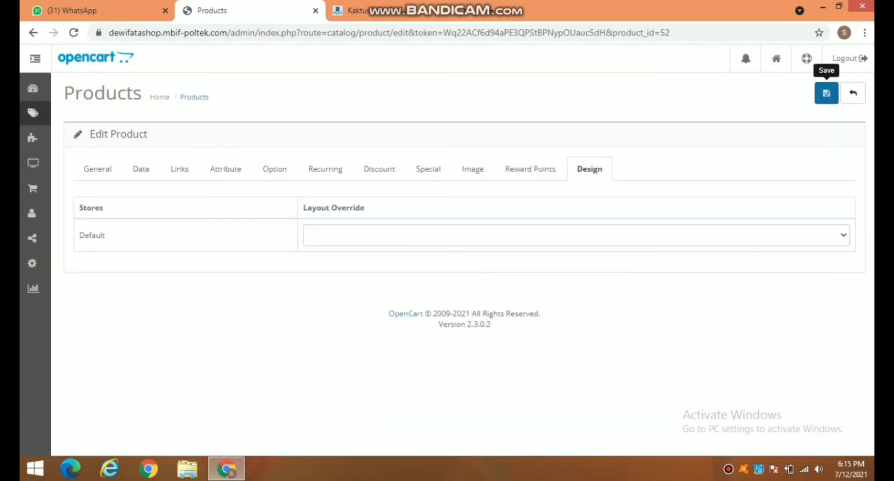
left_click(826, 93)
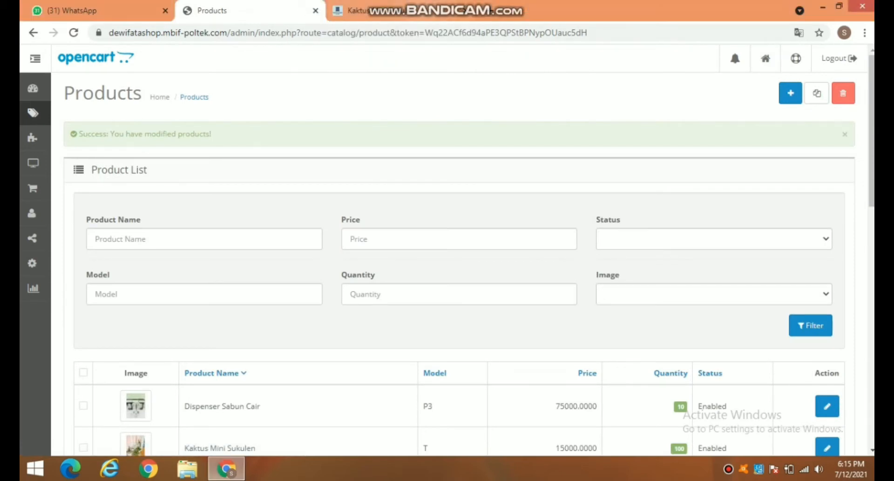
left_click(425, 10)
Step: Browse Kaktus Mini Sukulen's photos in the storefront gallery lightbox
left_click_drag(872, 139, 872, 214)
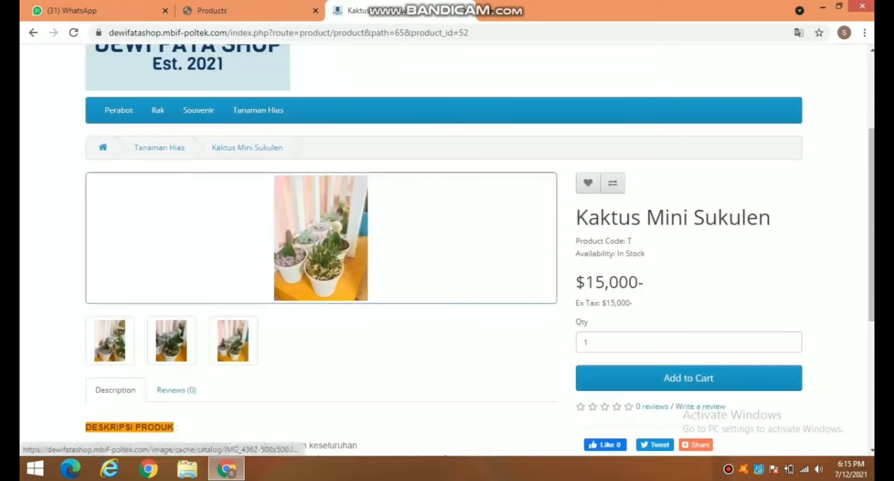
left_click(110, 341)
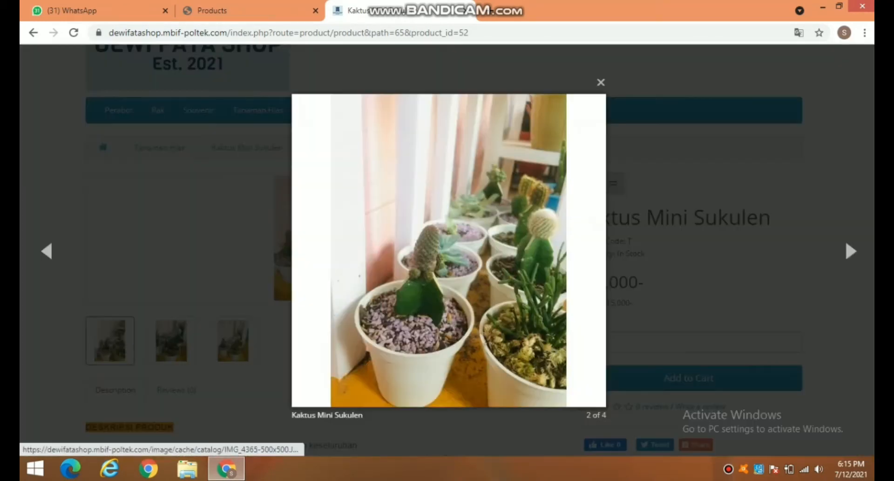
key("Right")
key("Right")
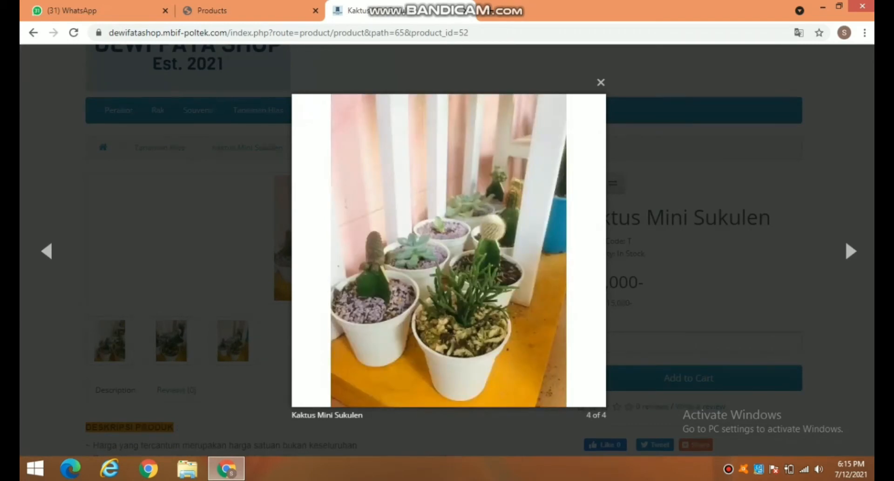
key("Escape")
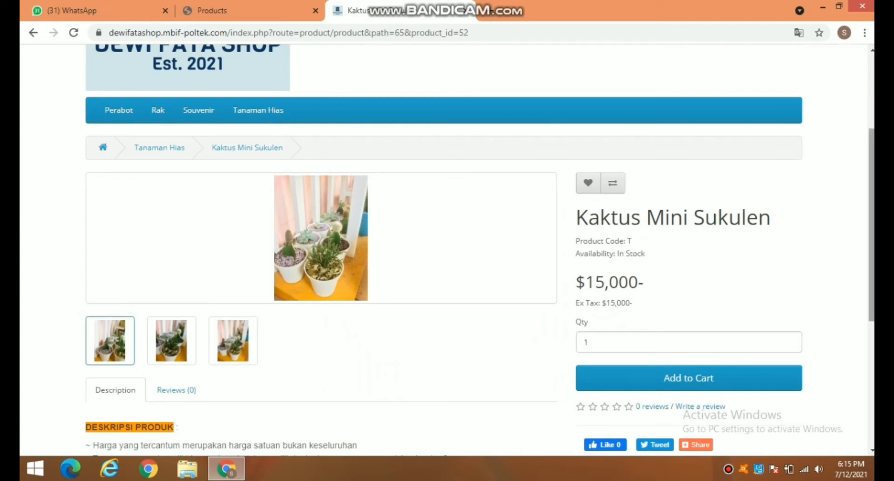
Step: Scroll through the product page ($15,000, in stock), then switch to the admin Dashboard
scroll(447, 250, "down", 1)
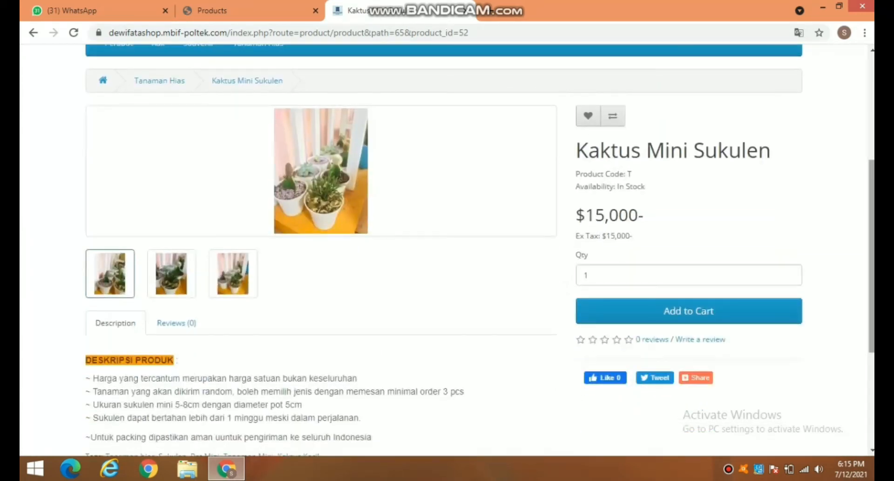
scroll(447, 250, "down", 3)
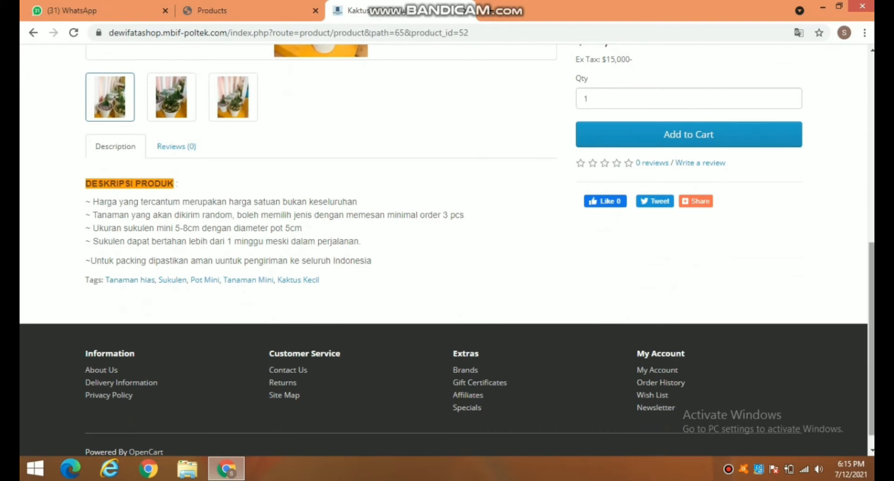
scroll(447, 252, "up", 3)
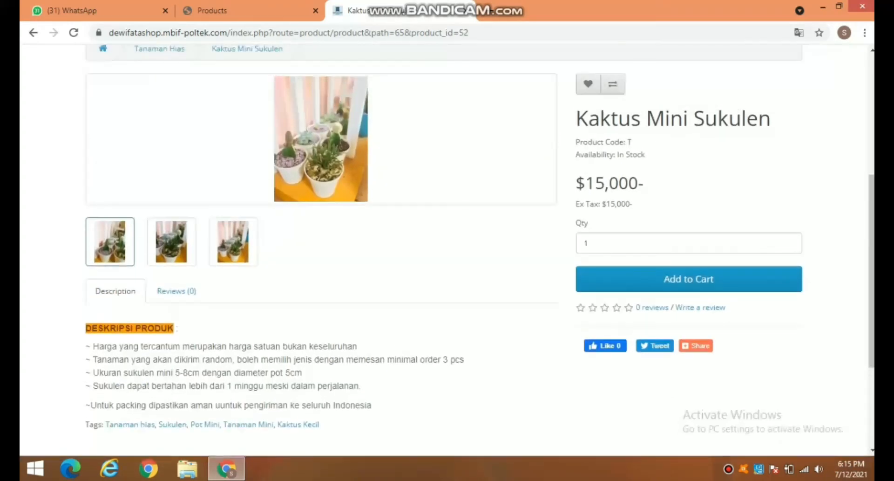
scroll(447, 252, "up", 3)
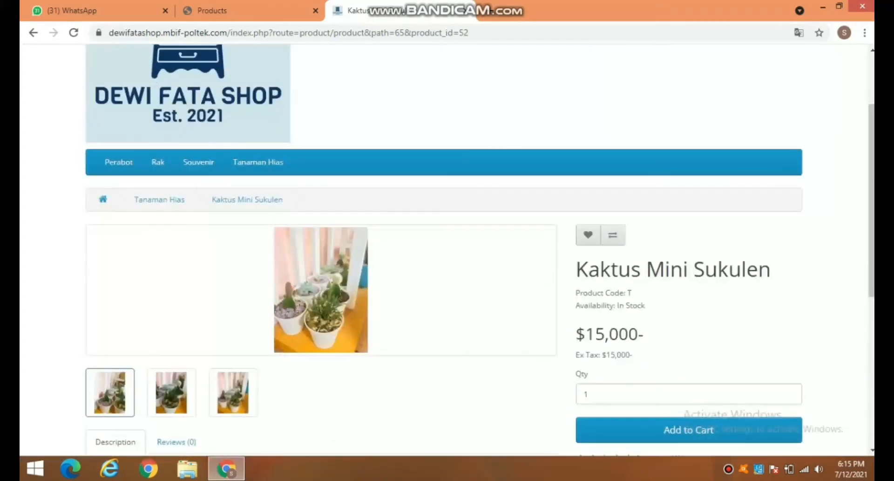
scroll(447, 251, "up", 2)
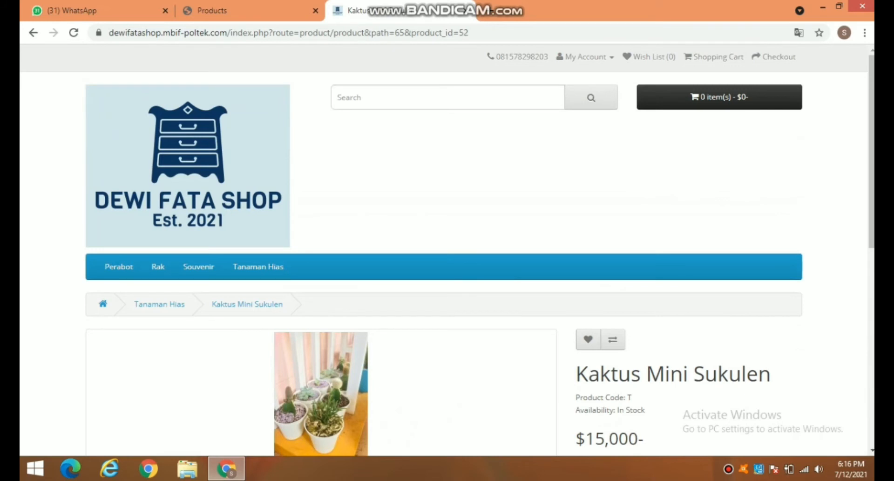
left_click(728, 469)
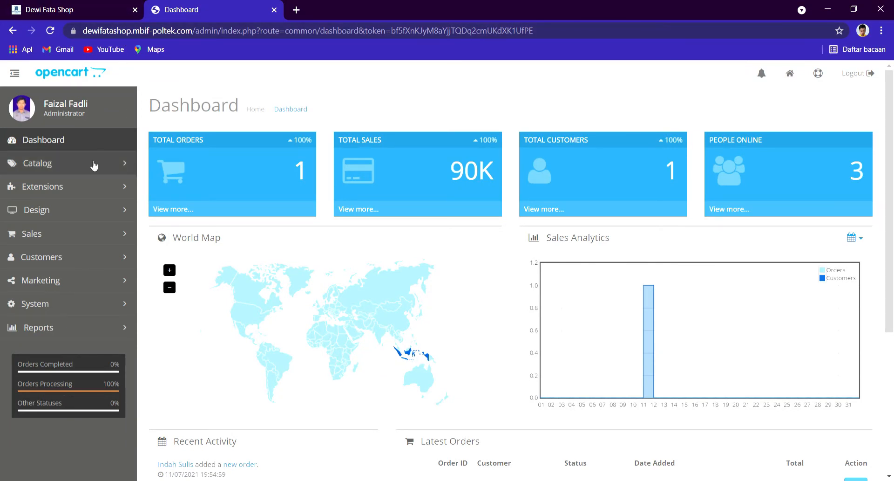
Step: Open the Extension Installer page and dismiss the upload file picker without choosing a file
left_click(63, 191)
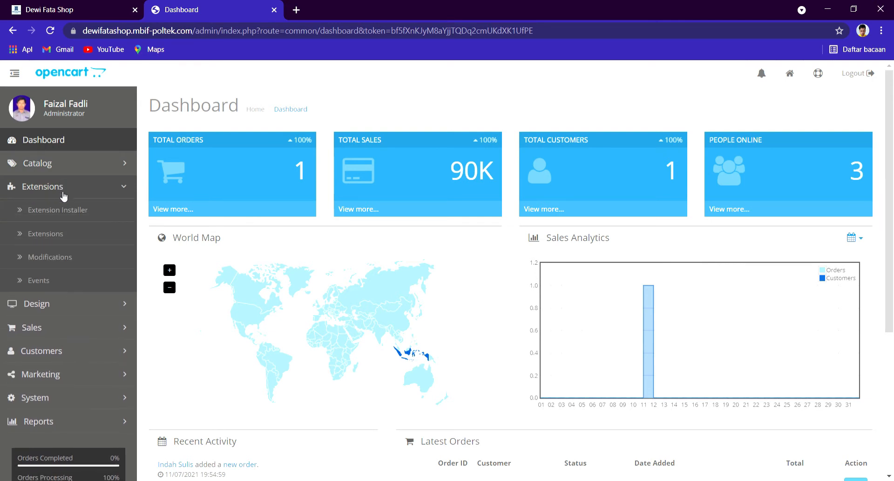
left_click(73, 211)
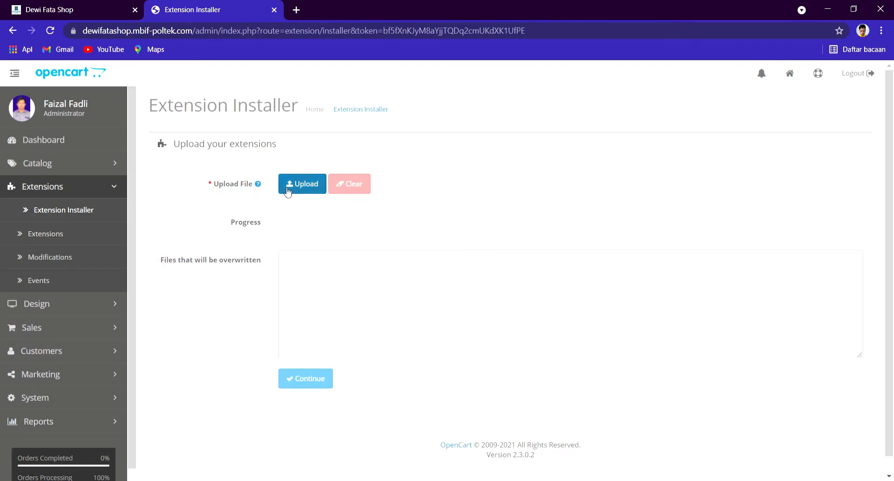
mouse_move(258, 185)
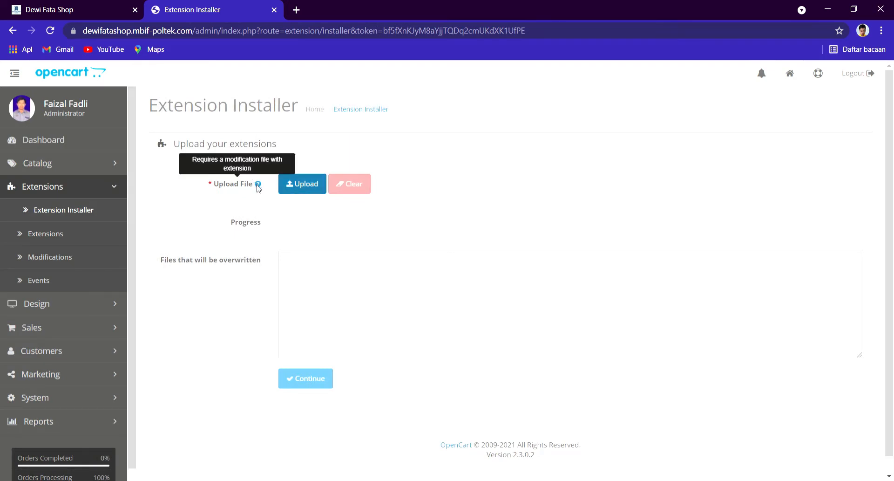
left_click(301, 193)
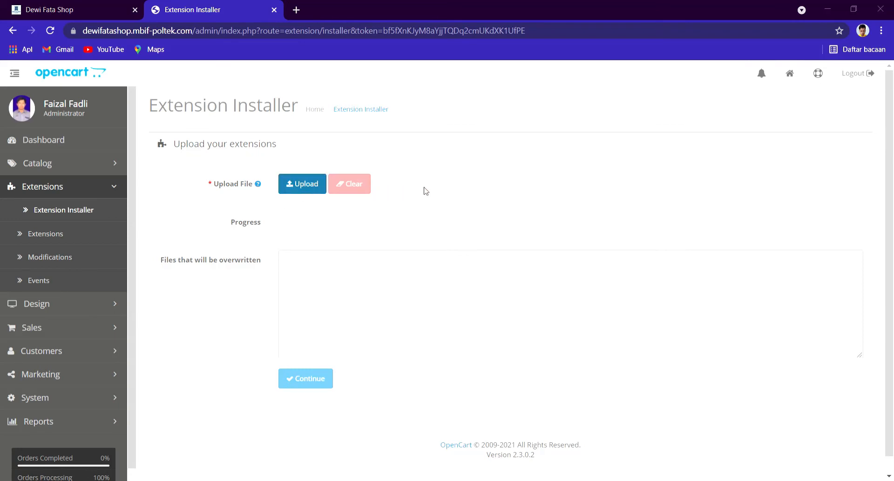
left_click(855, 8)
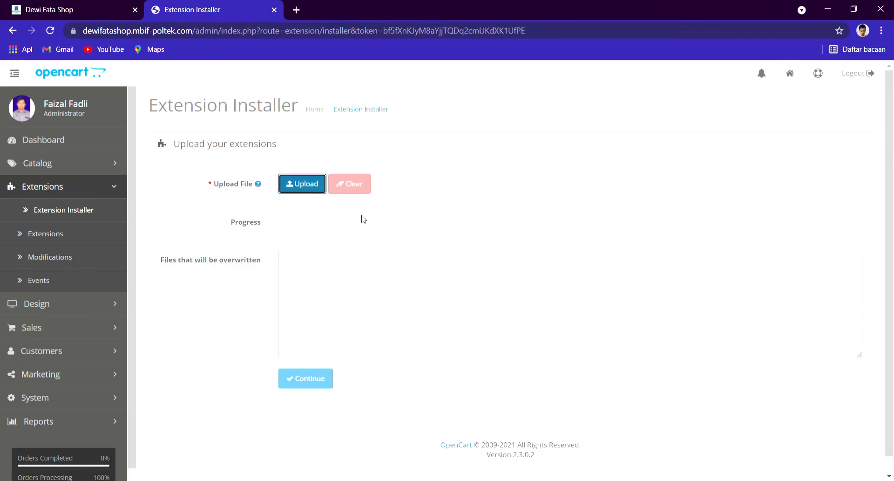
left_click(407, 205)
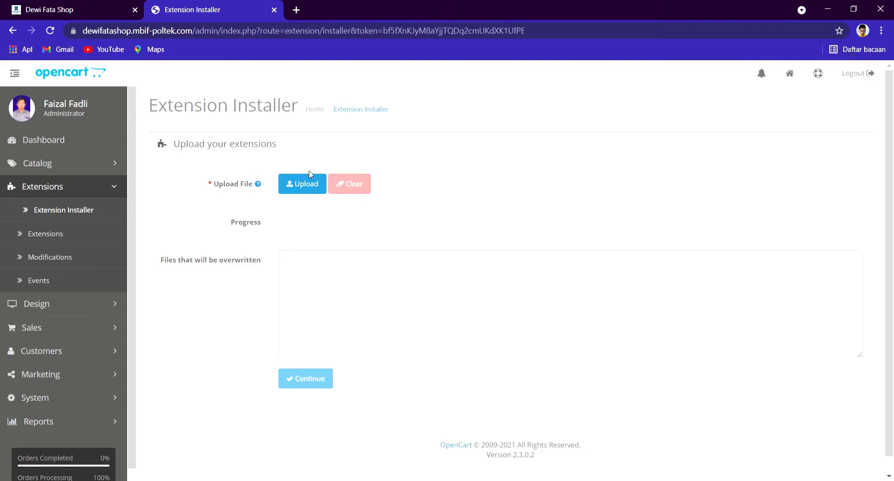
Step: Load the shop's /cpanel address in a new tab, then return to the OpenCart admin tab
left_click(296, 10)
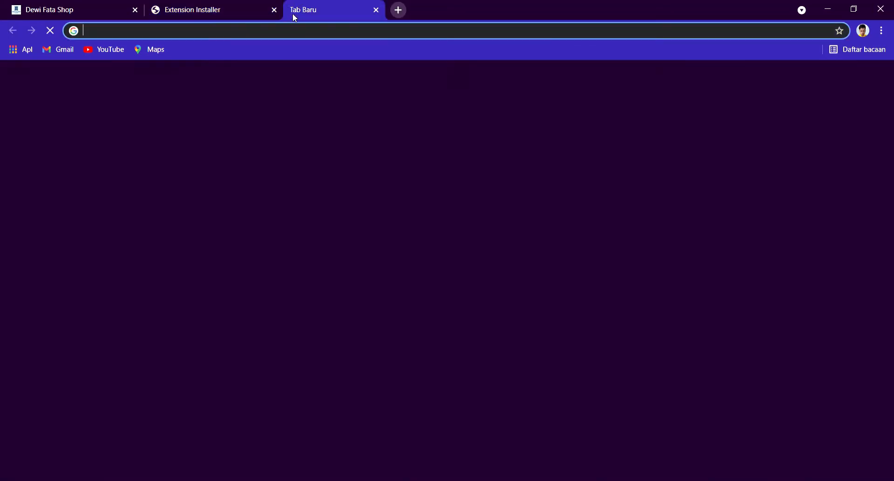
type("https://dewifatashop.mbif-poltek.com/")
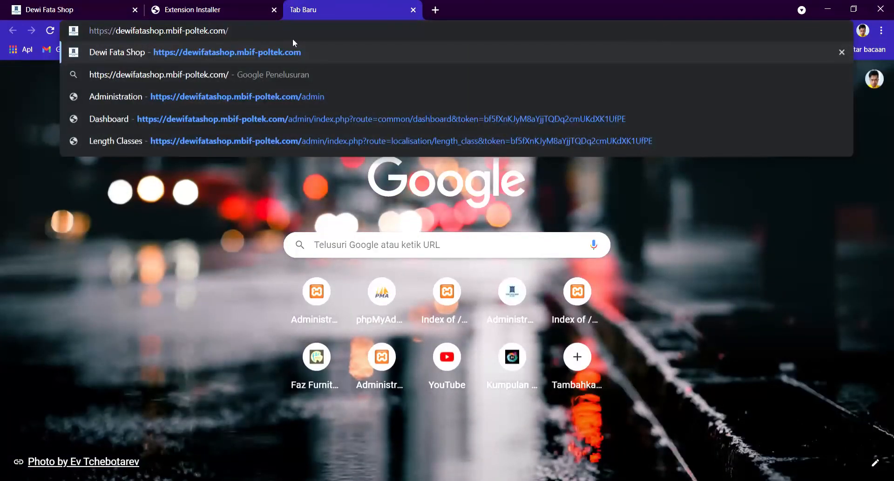
type("cpanel")
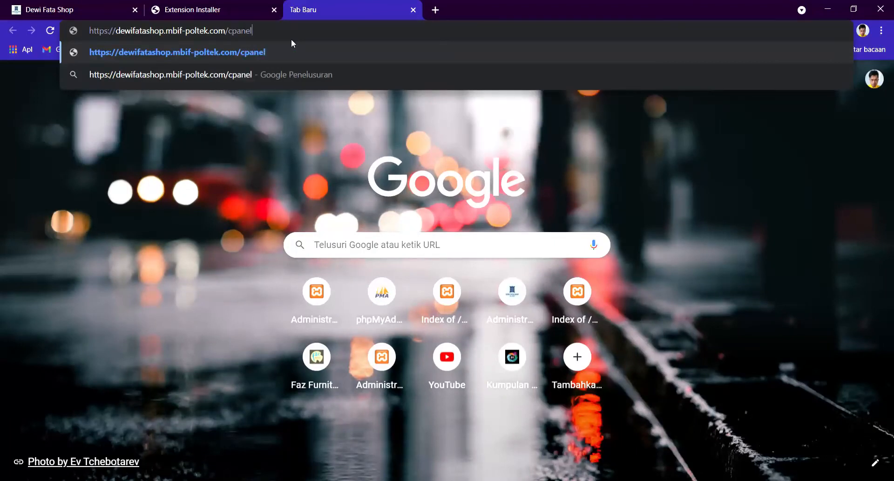
key("Return")
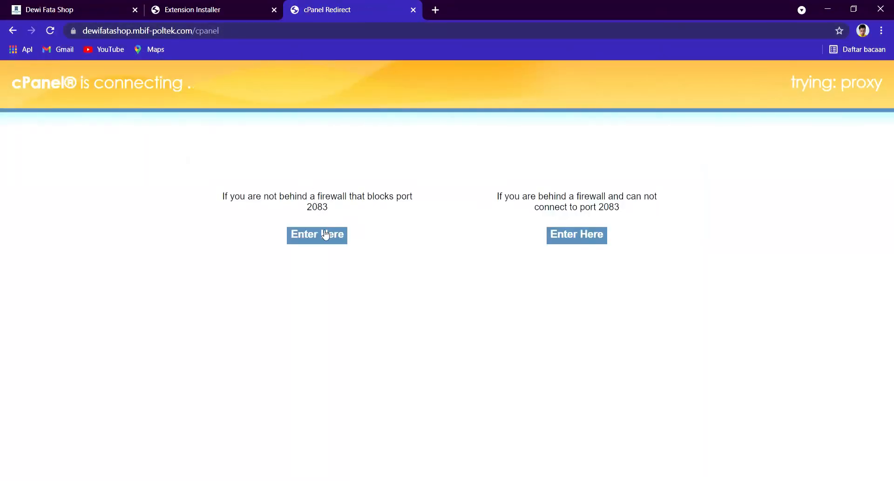
left_click(112, 6)
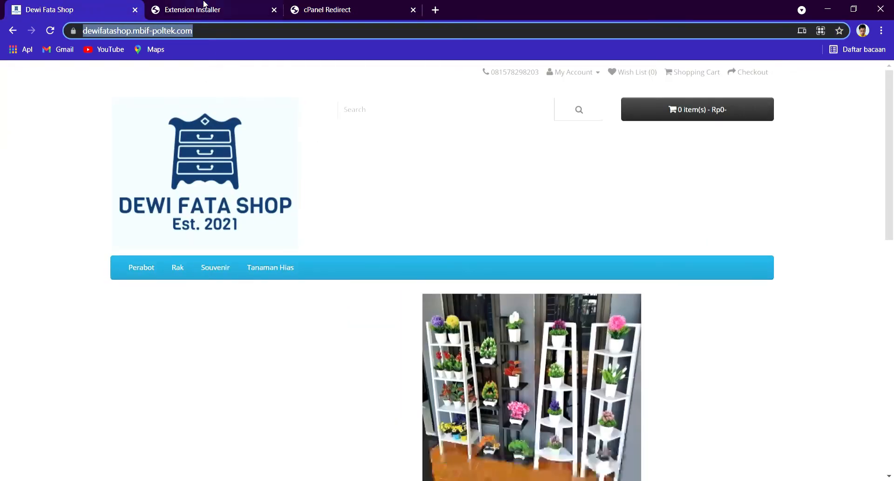
left_click(205, 7)
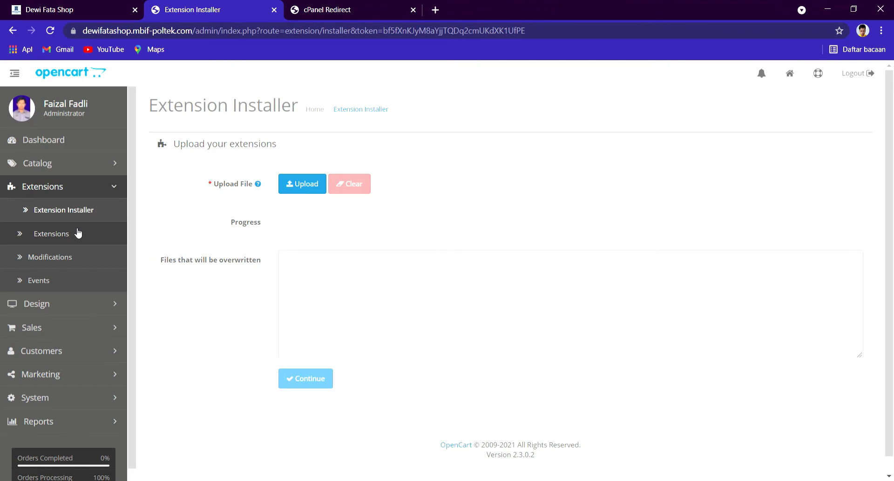
Step: Open the Extensions list and review the eight Dashboard extension modules
left_click(78, 233)
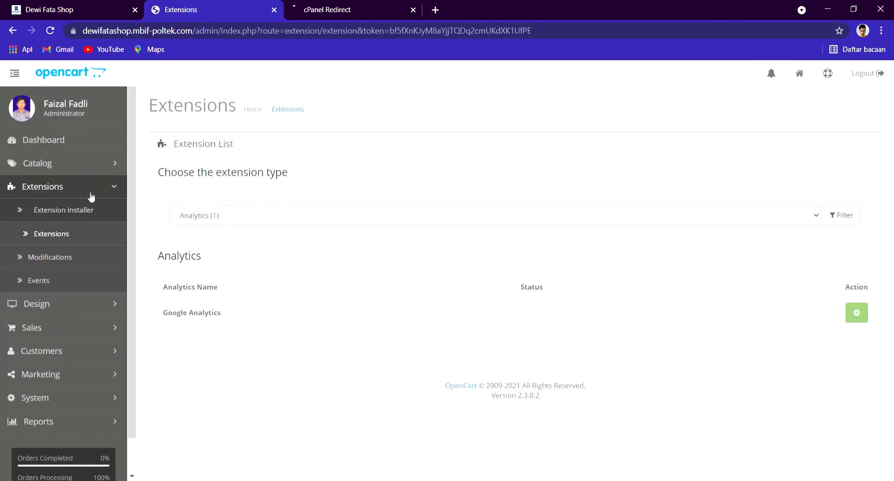
left_click(294, 15)
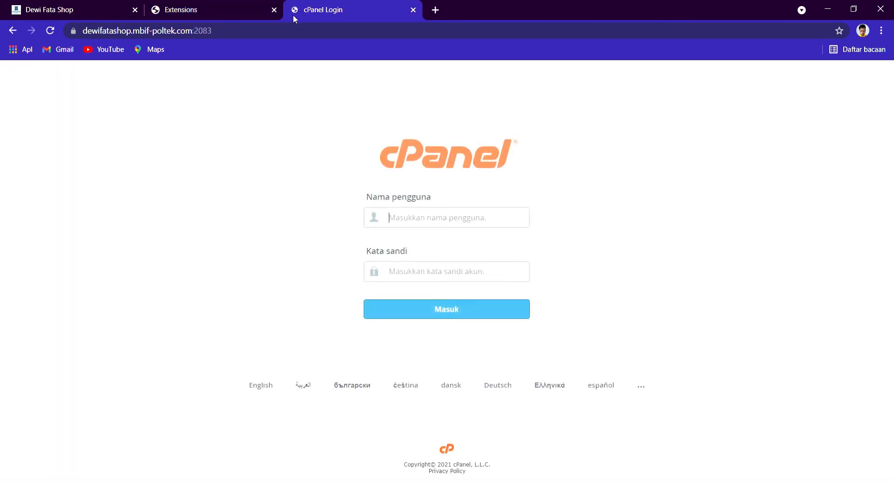
left_click(226, 6)
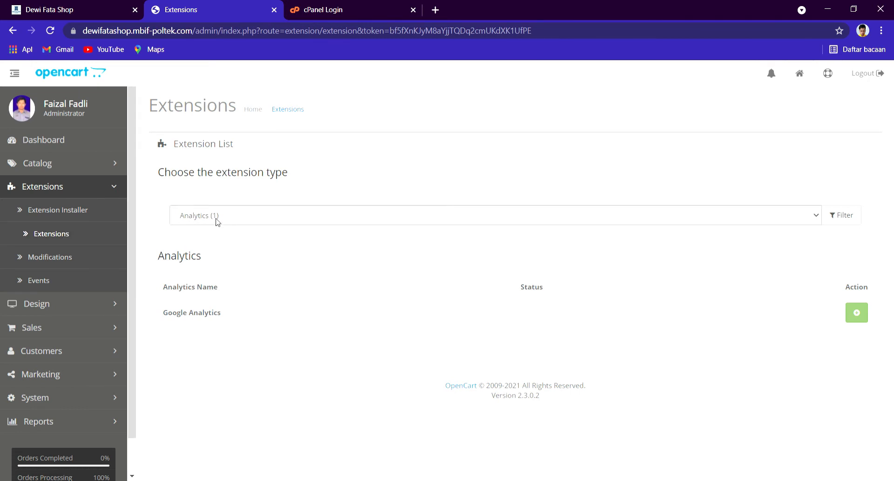
left_click(224, 253)
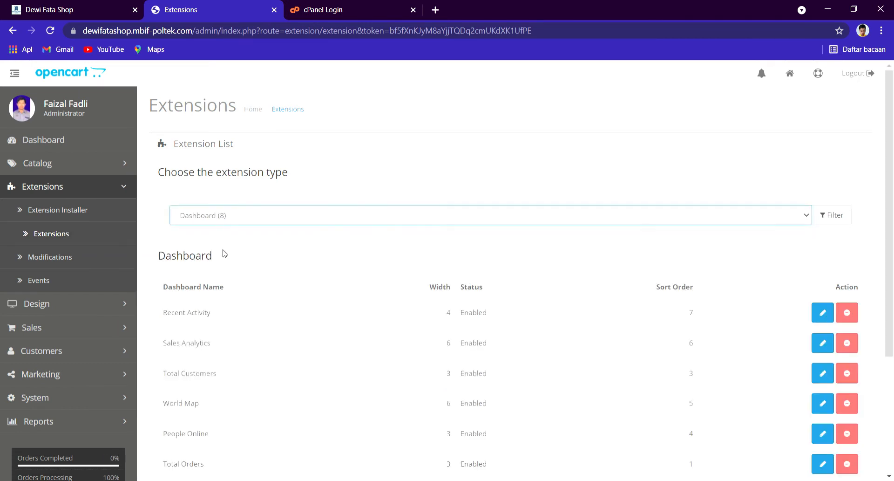
scroll(227, 298, "down", 4)
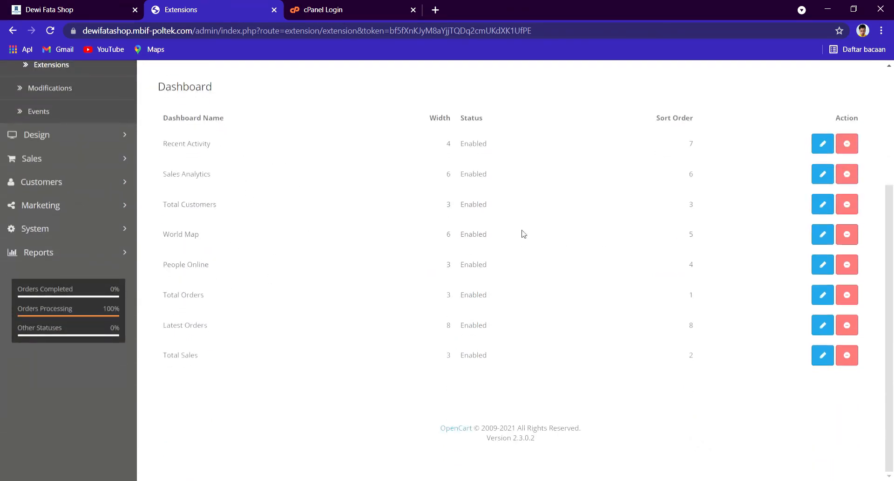
scroll(466, 238, "up", 4)
Step: Go back to the admin dashboard, then reopen the Extensions list
left_click(47, 140)
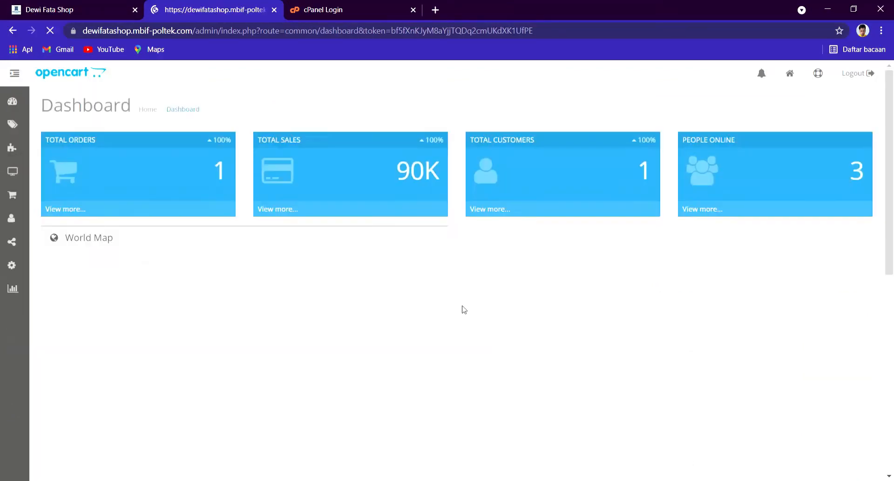
scroll(460, 310, "down", 5)
scroll(459, 310, "up", 5)
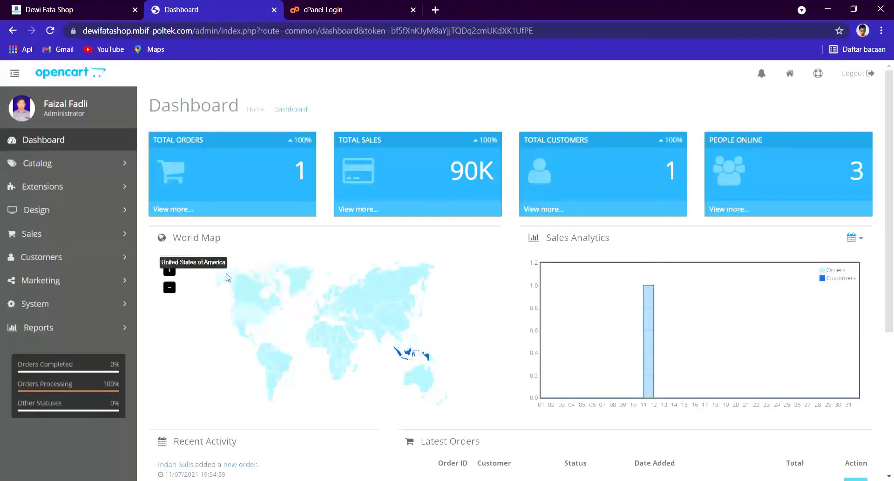
left_click(123, 189)
left_click(116, 236)
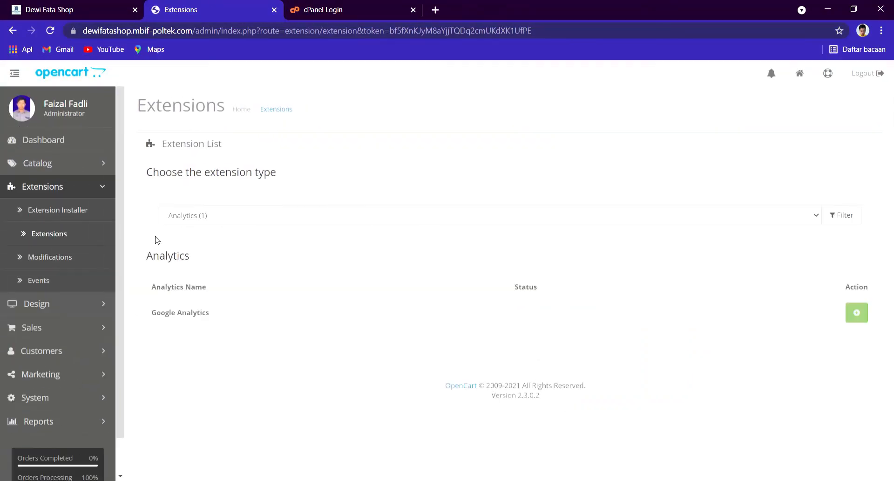
Step: Set the Total Orders dashboard widget to sort order 2 and save it
left_click(230, 256)
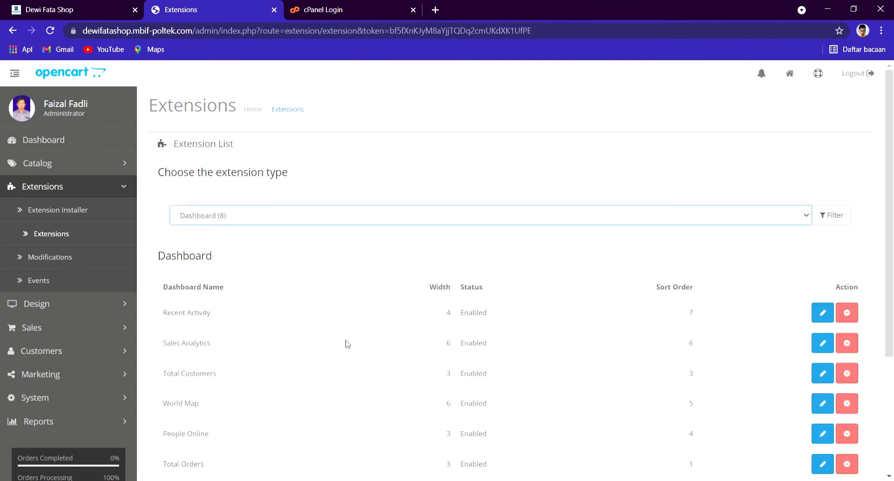
scroll(638, 324, "down", 3)
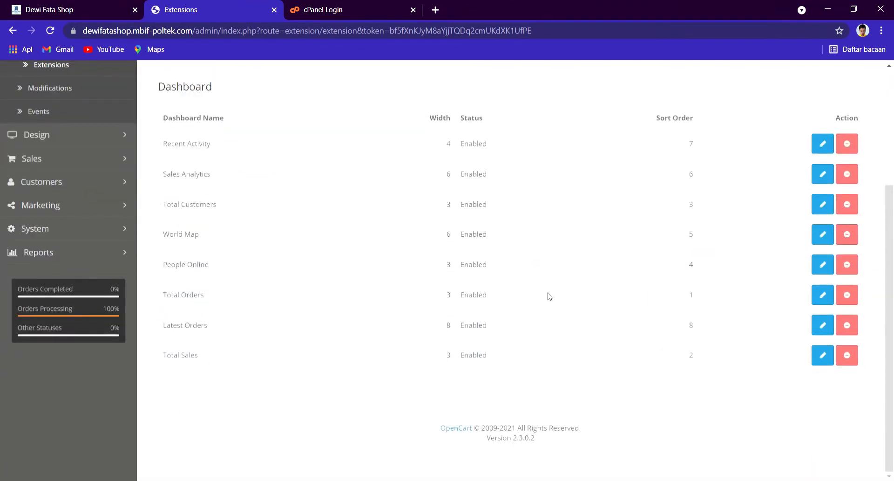
left_click(825, 302)
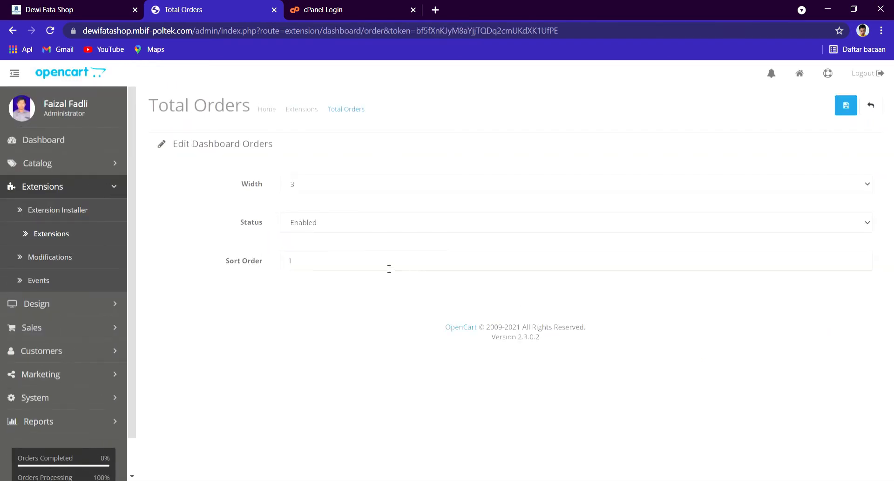
left_click_drag(326, 267, 258, 271)
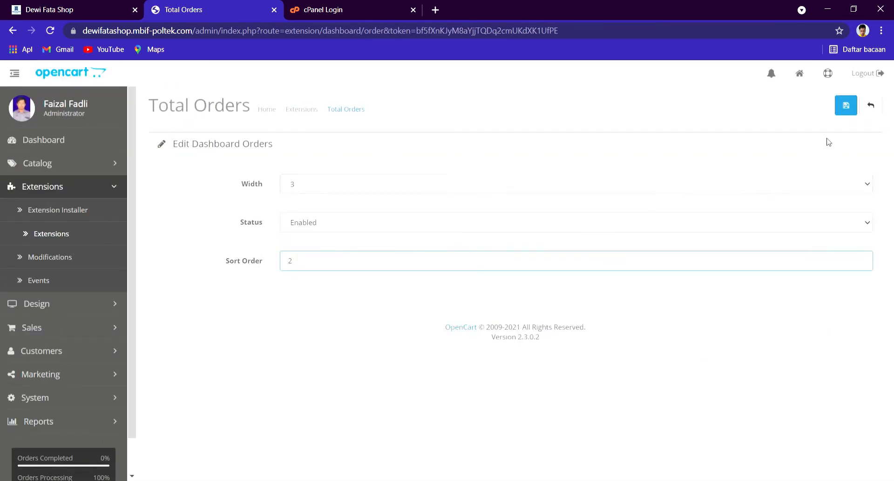
left_click(846, 105)
Step: Set the Total Sales widget to sort order 1, save it, and view the dashboard
scroll(785, 332, "down", 4)
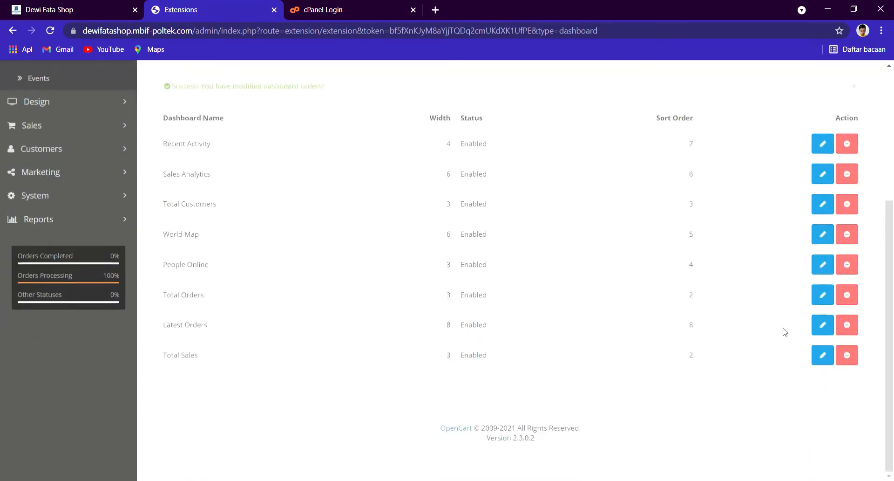
left_click(822, 355)
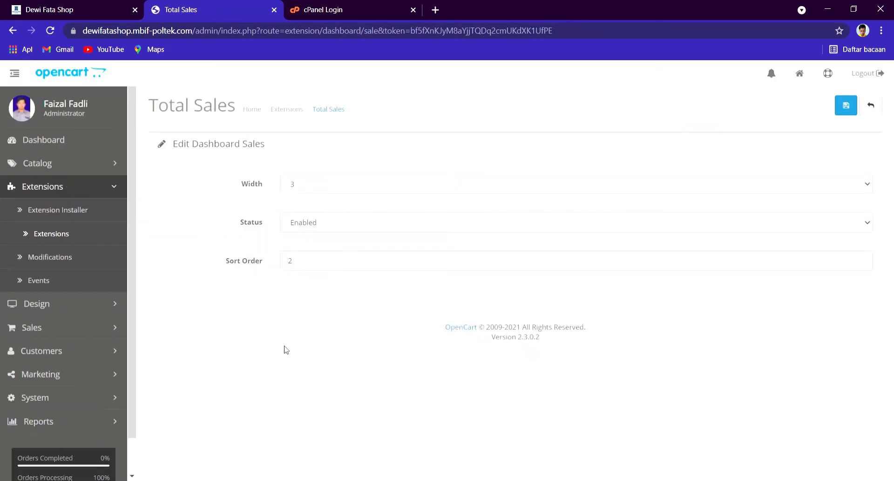
left_click(312, 271)
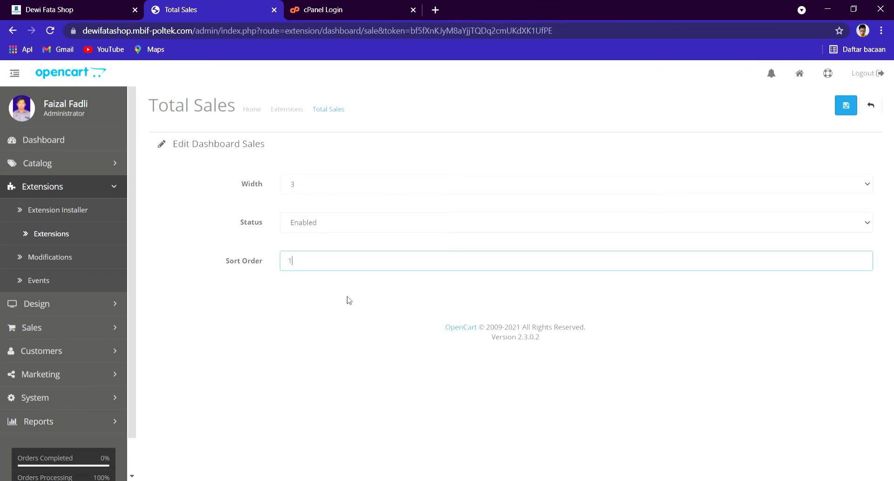
left_click(846, 106)
left_click(56, 149)
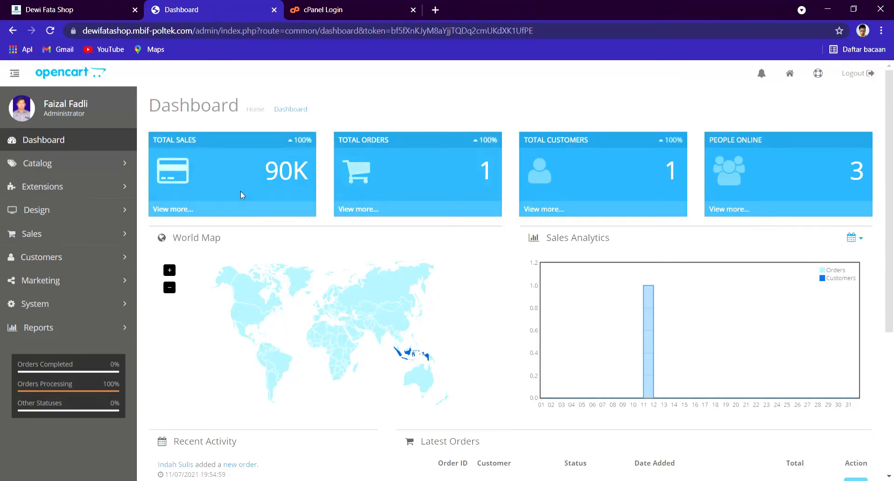
left_click(80, 188)
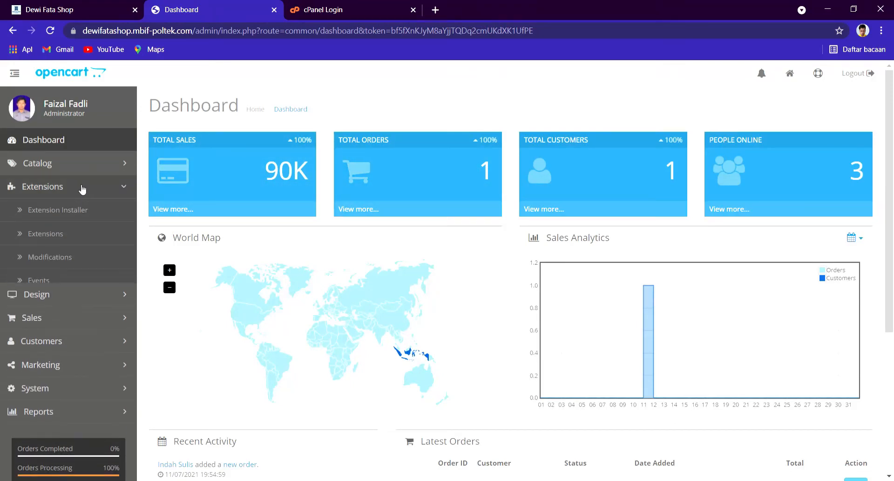
Step: List the Modules (26) extensions and compare them with the storefront's Featured products row
left_click(86, 235)
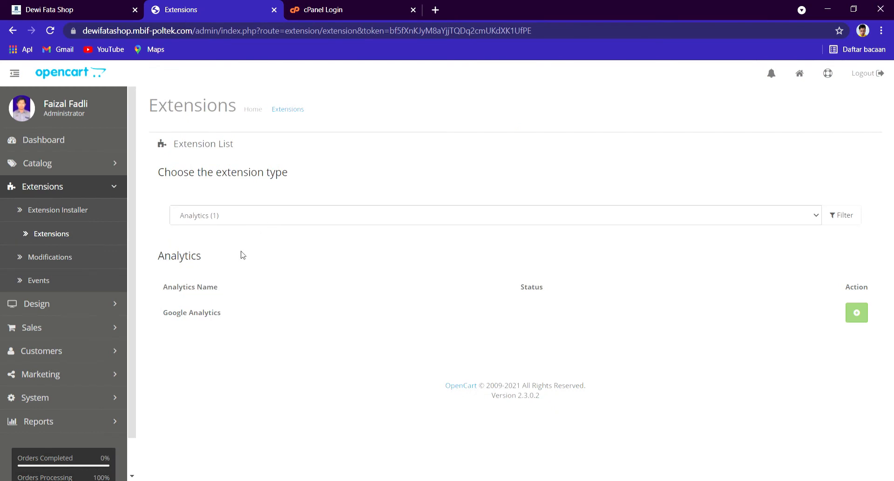
left_click(233, 281)
scroll(240, 298, "down", 3)
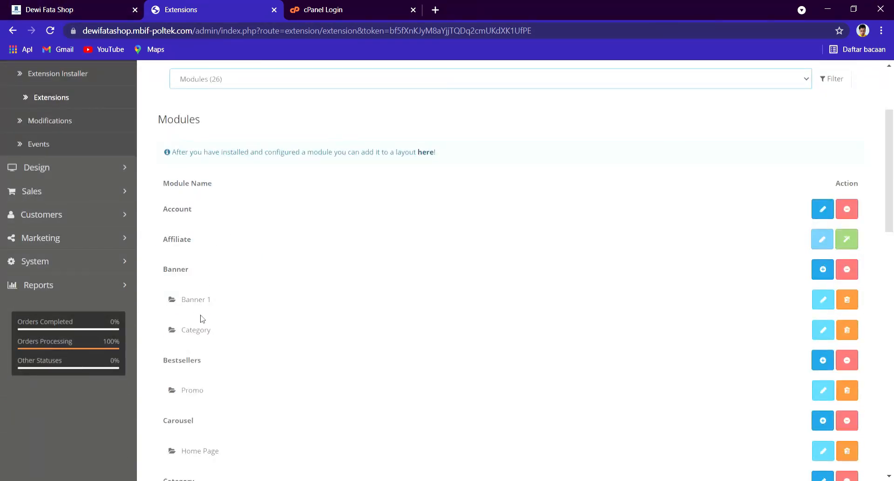
scroll(368, 294, "down", 3)
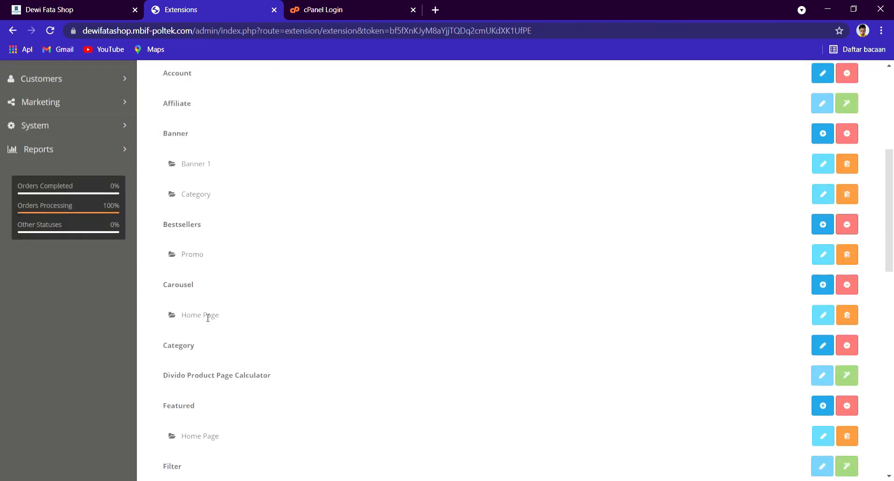
left_click(65, 10)
scroll(320, 344, "down", 9)
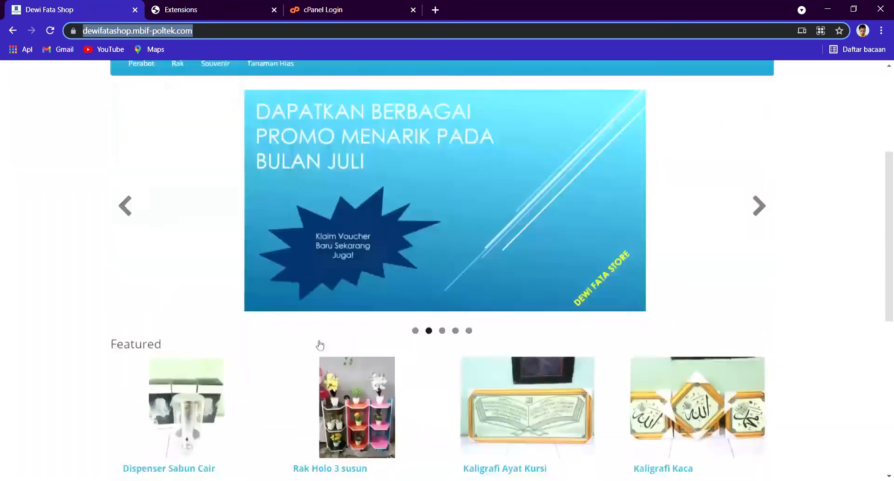
scroll(176, 361, "down", 3)
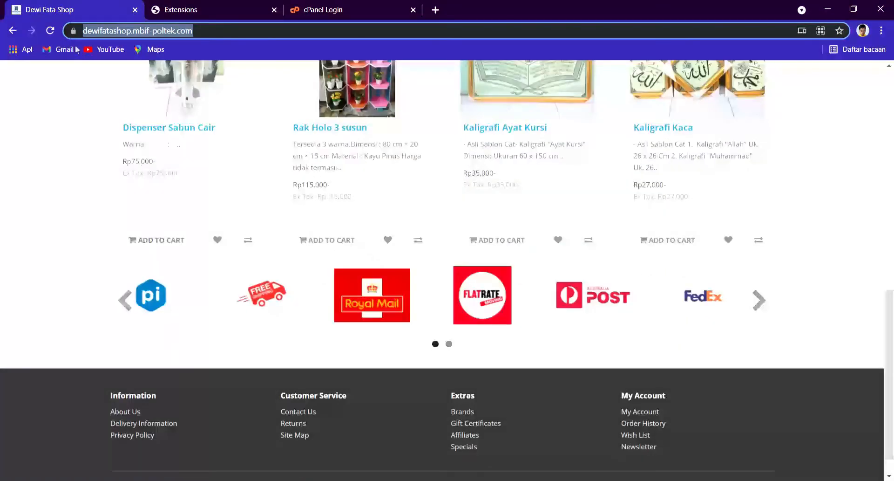
left_click(212, 5)
scroll(231, 266, "down", 3)
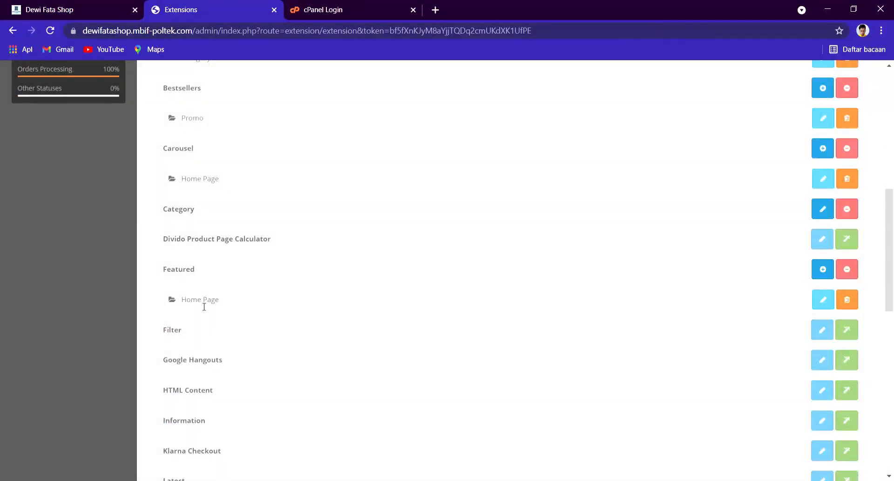
left_click(65, 10)
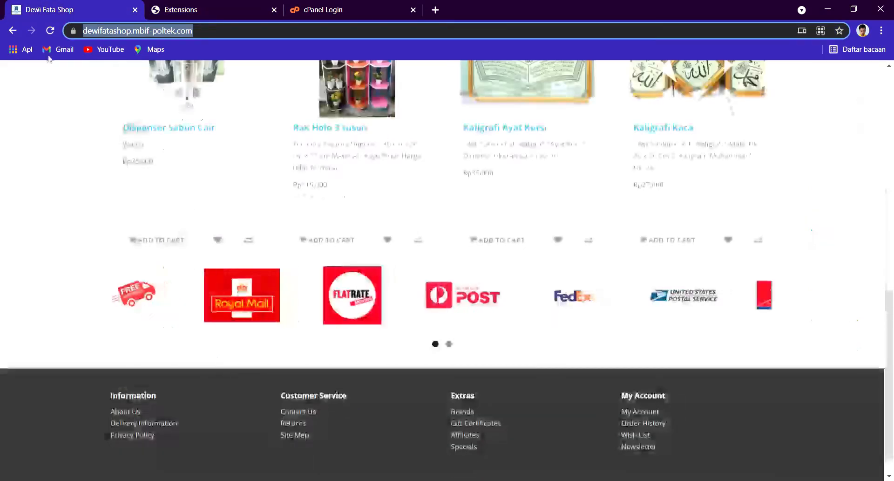
scroll(401, 252, "up", 3)
left_click(180, 9)
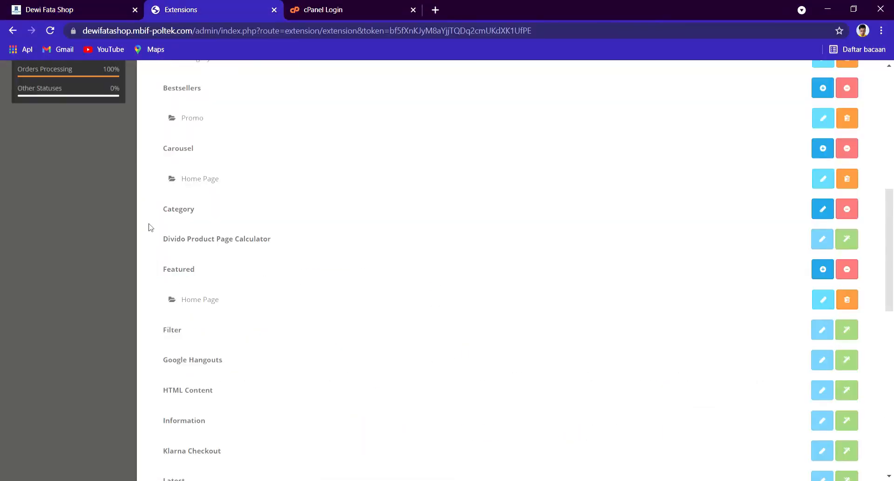
Step: Check the Featured Home Page module's four products and leave it without saving
left_click(823, 299)
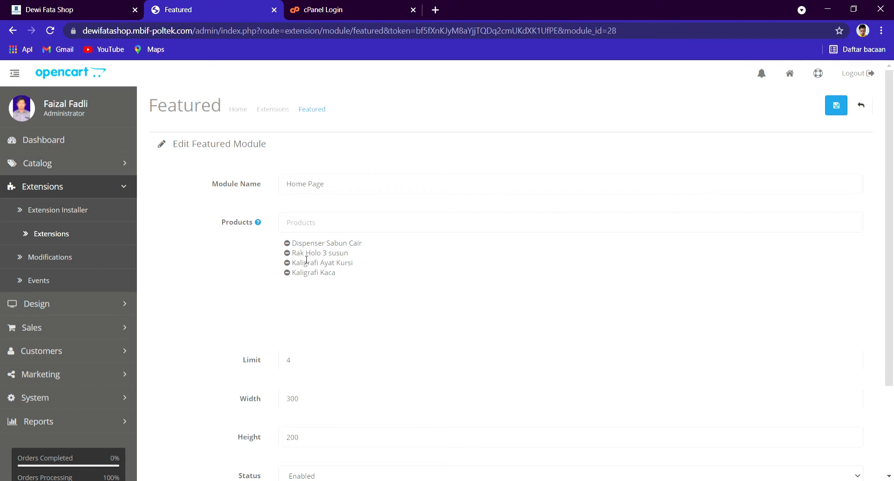
left_click(869, 113)
scroll(385, 303, "down", 6)
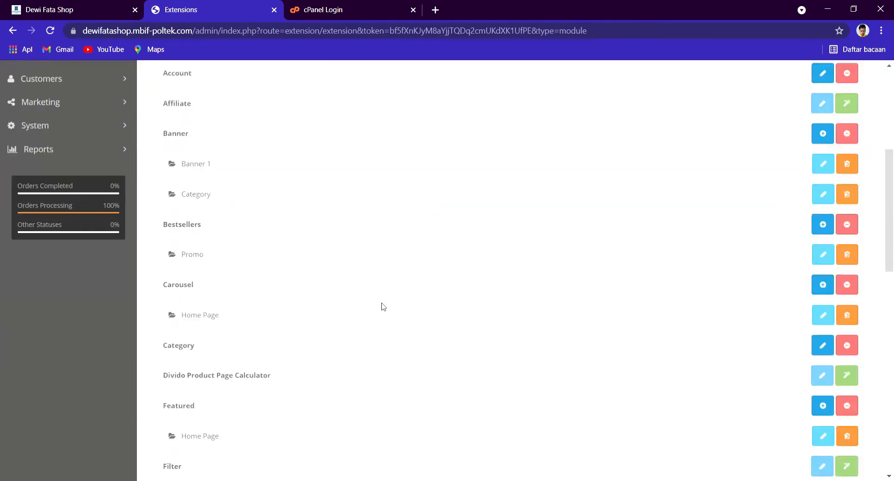
scroll(383, 306, "down", 15)
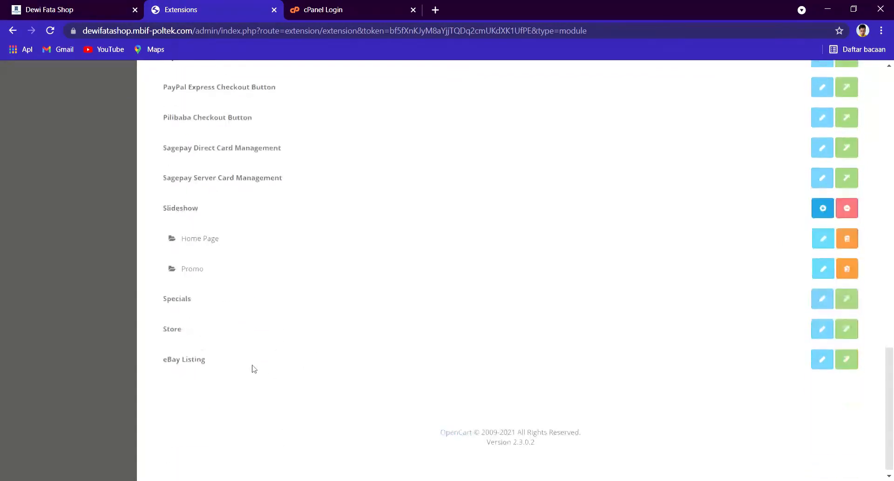
scroll(288, 265, "up", 20)
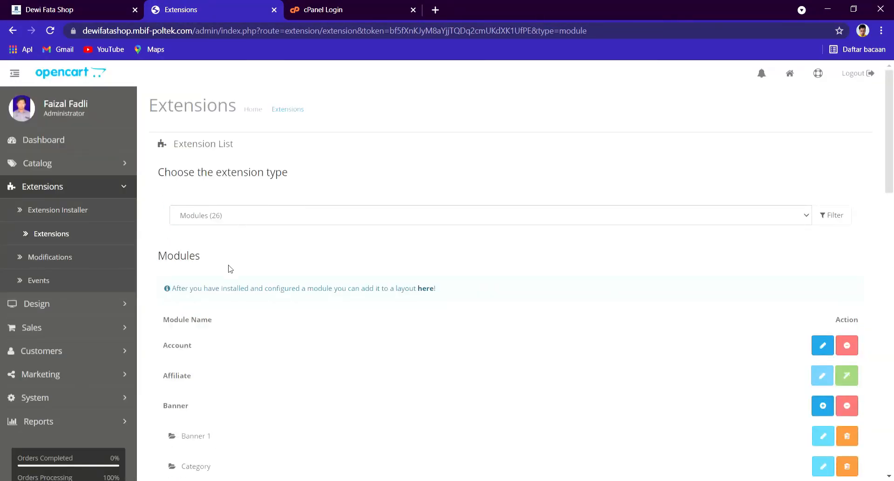
Step: Install the Cheque / Money Order method from the Payments (46) extension list
left_click(227, 292)
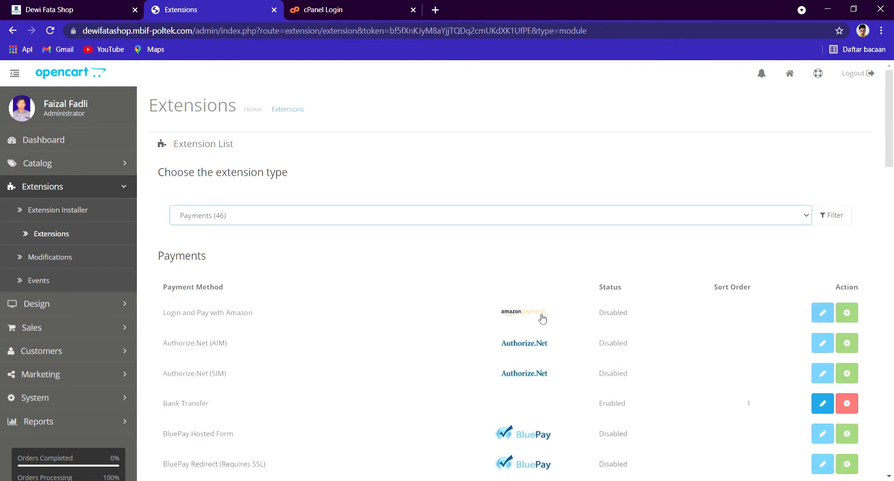
scroll(626, 341, "down", 3)
scroll(625, 339, "down", 17)
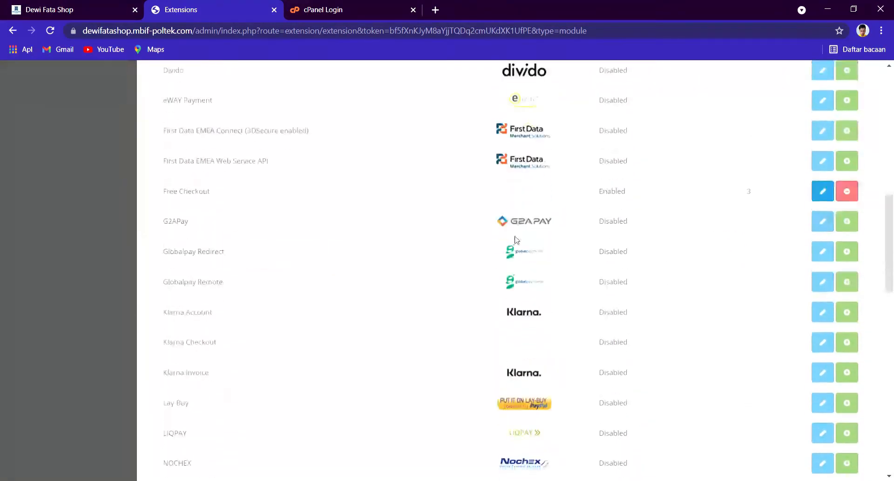
scroll(508, 326, "down", 8)
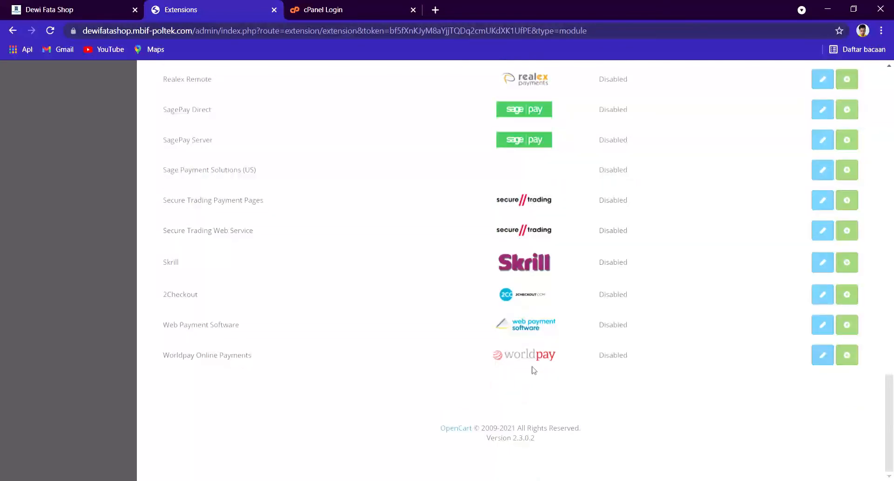
scroll(522, 373, "up", 6)
scroll(534, 371, "up", 6)
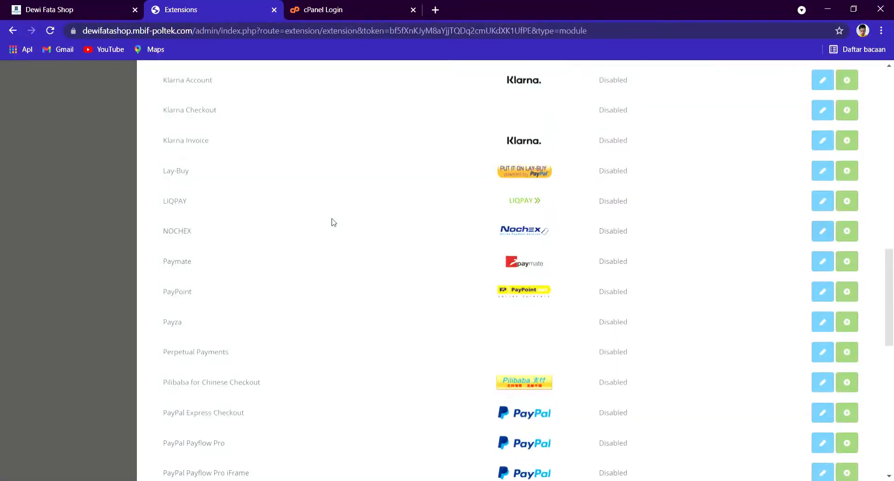
scroll(480, 182, "up", 6)
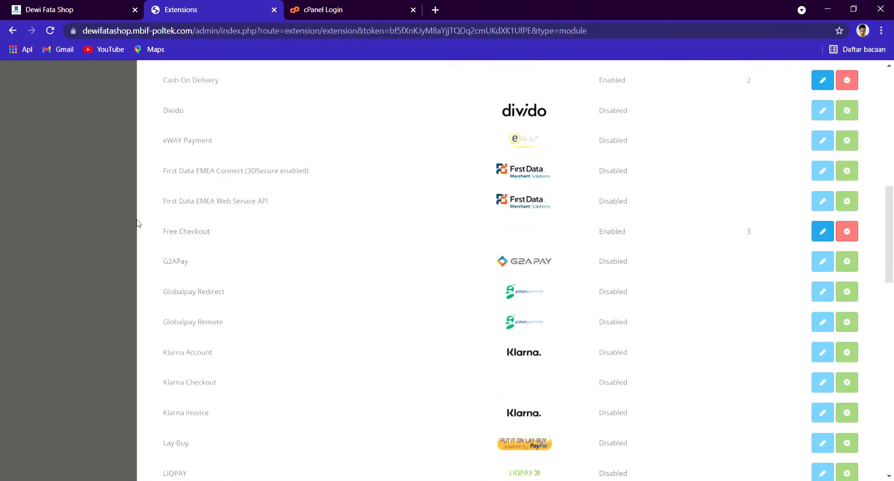
scroll(375, 204, "up", 3)
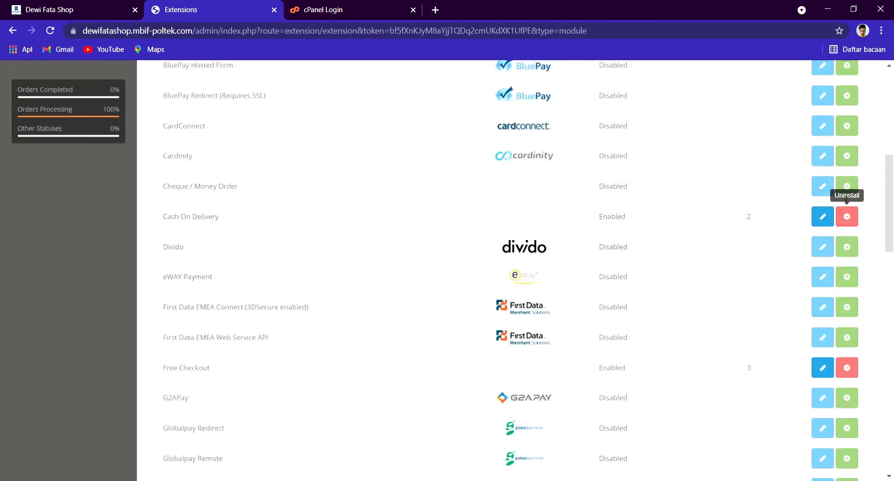
left_click(847, 186)
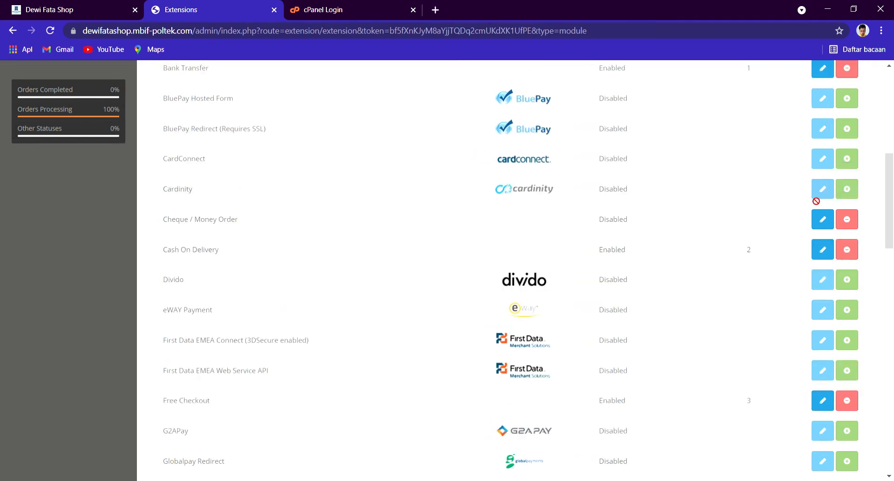
Step: Look over the Cheque / Money Order settings and return to payments without saving
left_click(823, 219)
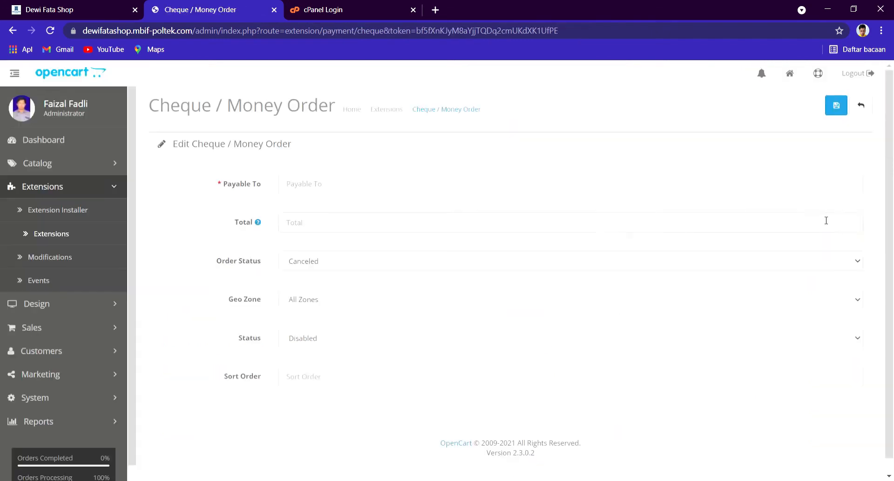
scroll(409, 209, "down", 1)
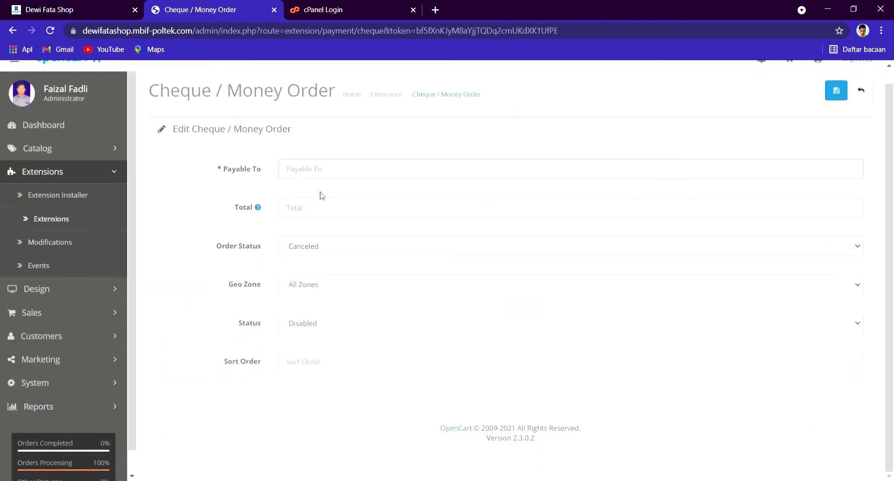
scroll(845, 139, "up", 1)
left_click(861, 106)
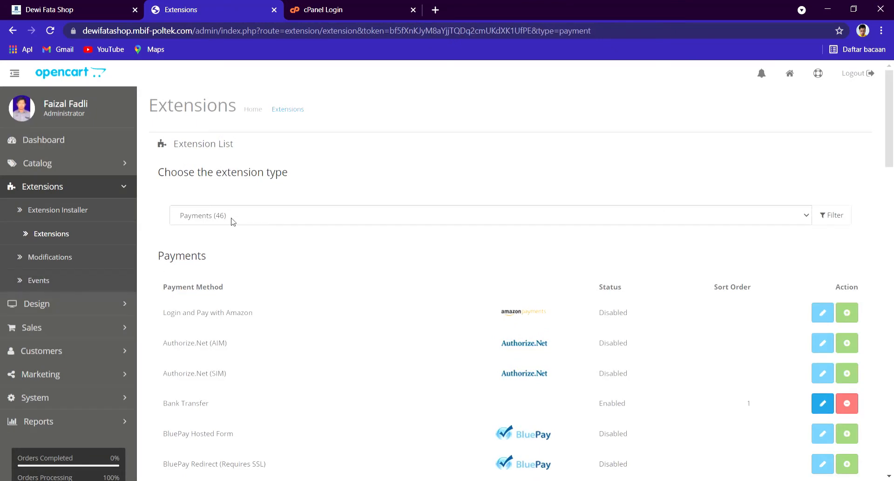
scroll(260, 279, "down", 6)
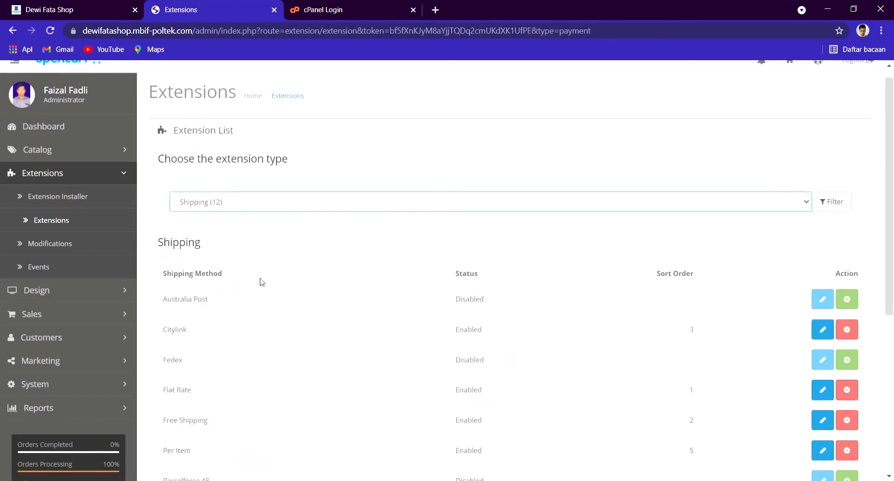
scroll(277, 261, "down", 1)
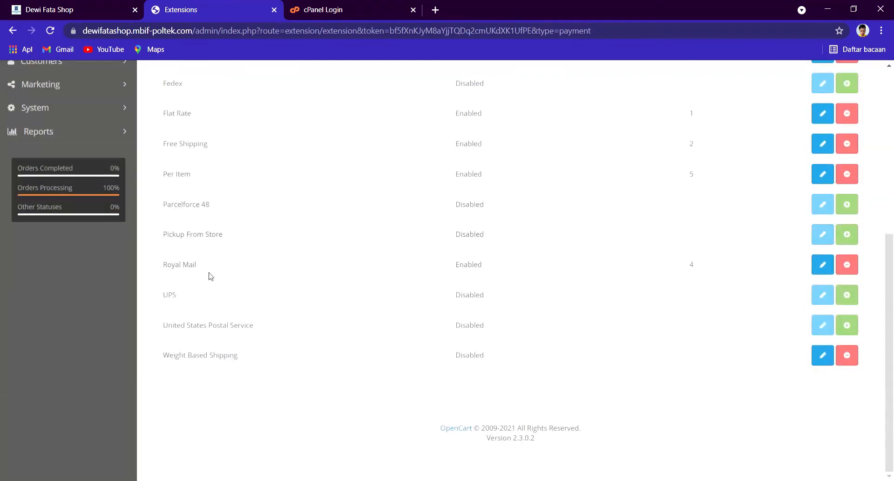
scroll(228, 352, "up", 3)
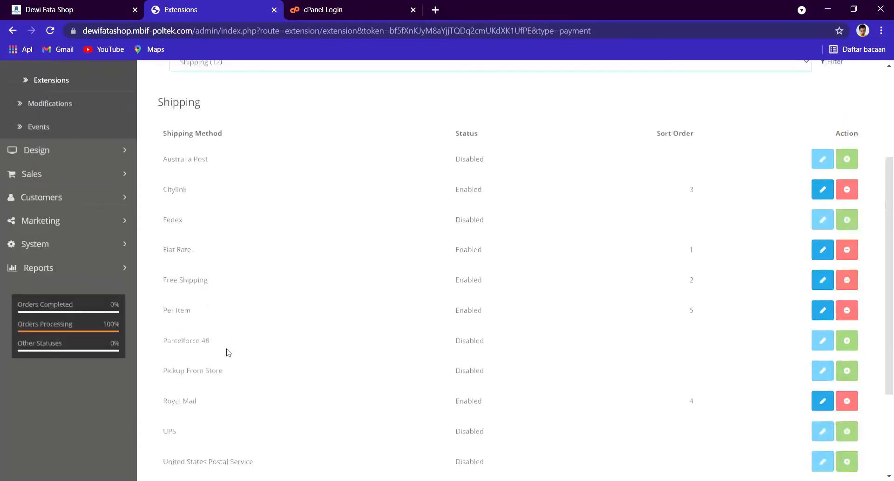
scroll(230, 348, "up", 3)
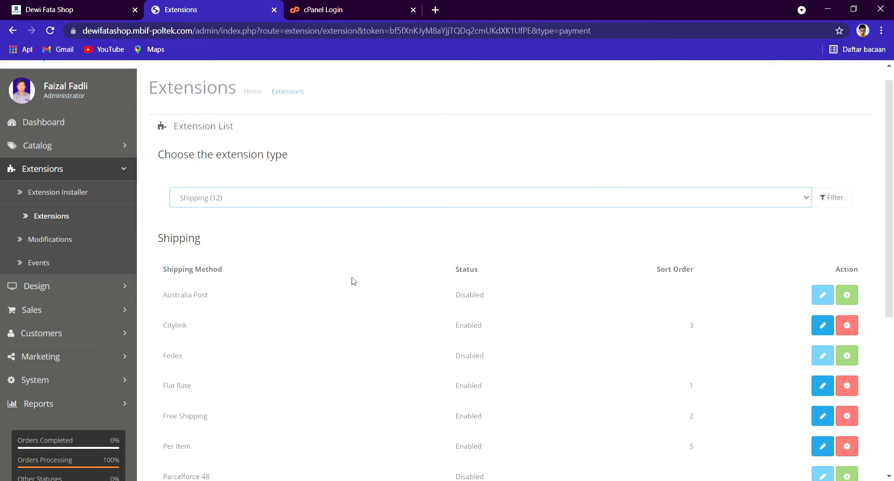
scroll(337, 295, "down", 3)
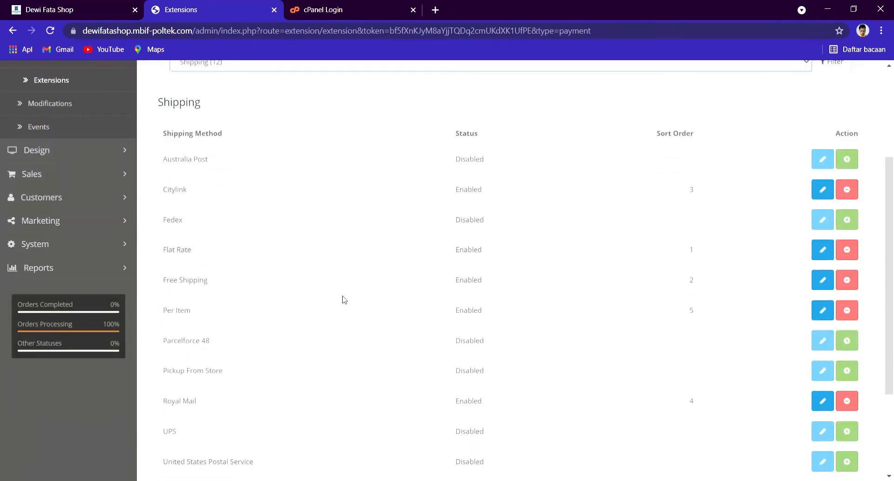
scroll(297, 253, "up", 3)
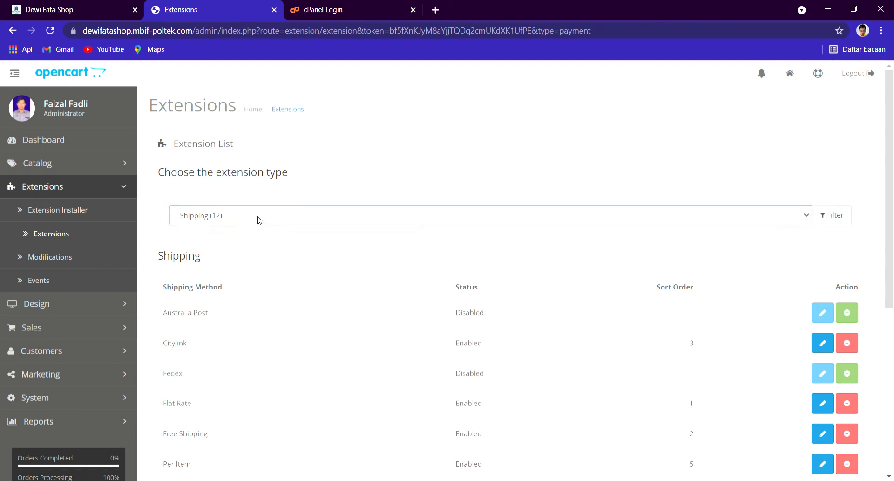
Step: Open the Dewi Fata Shop theme from the Themes list and save its default store theme settings
left_click(238, 312)
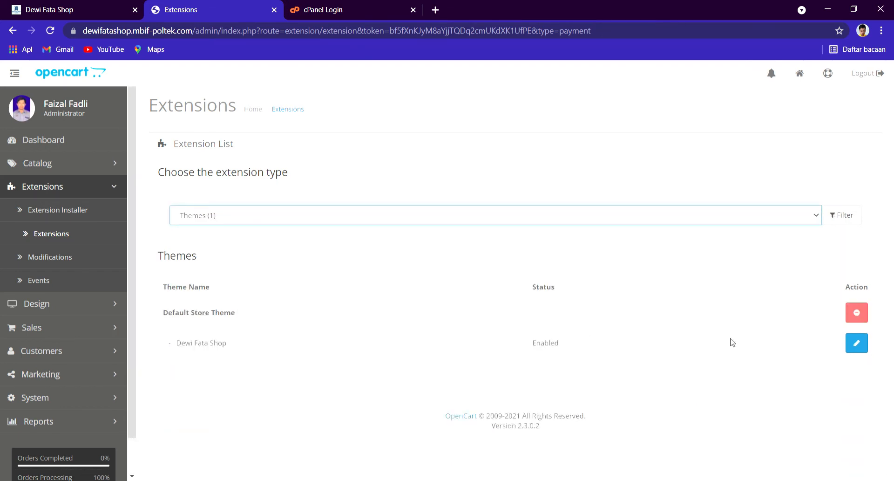
left_click(856, 344)
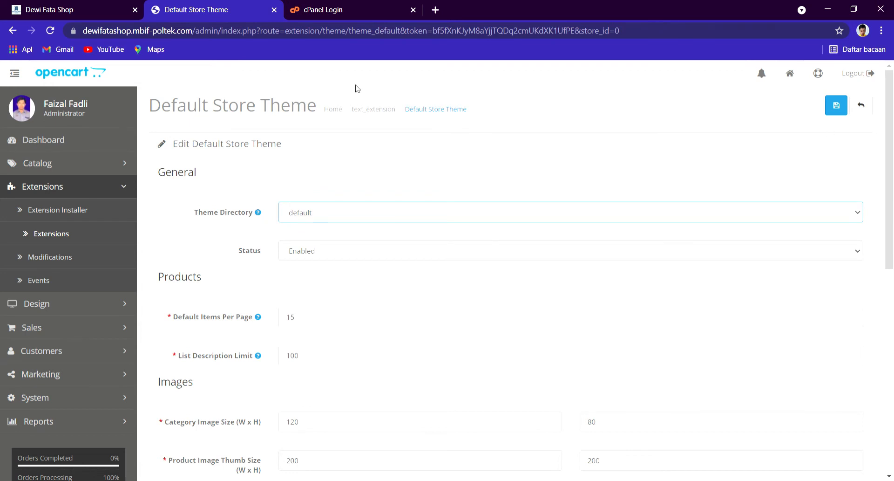
left_click(92, 5)
left_click(196, 9)
left_click(836, 106)
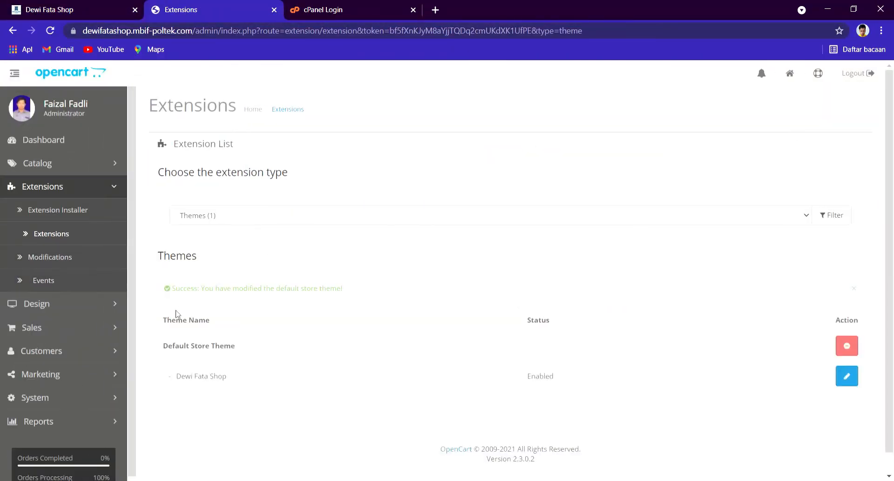
Step: Review the Modifications and Events lists, then the Design Layouts list
left_click(70, 262)
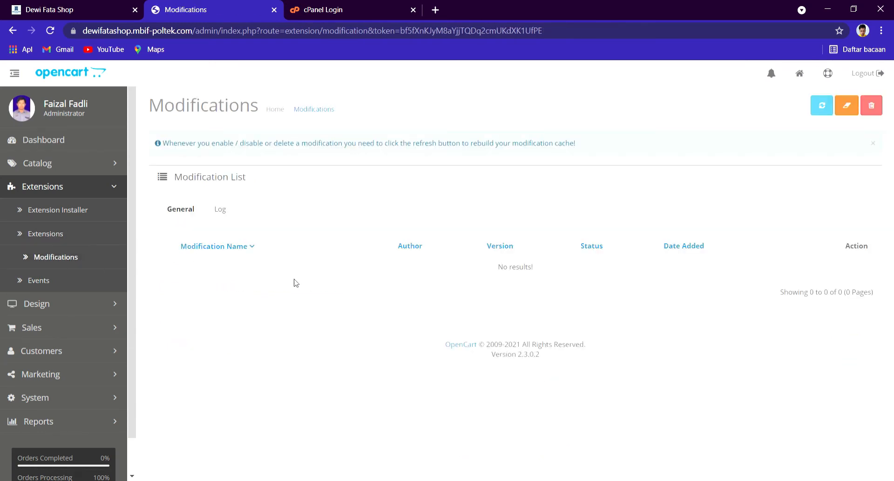
left_click(64, 288)
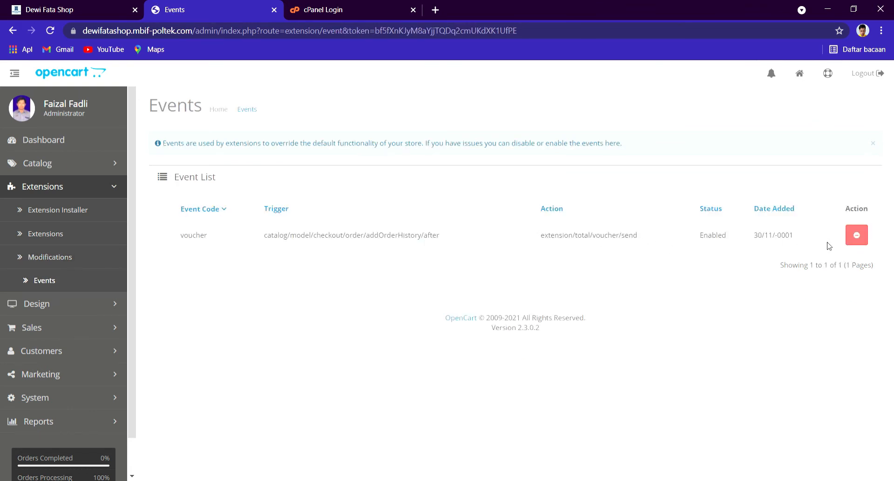
left_click(64, 191)
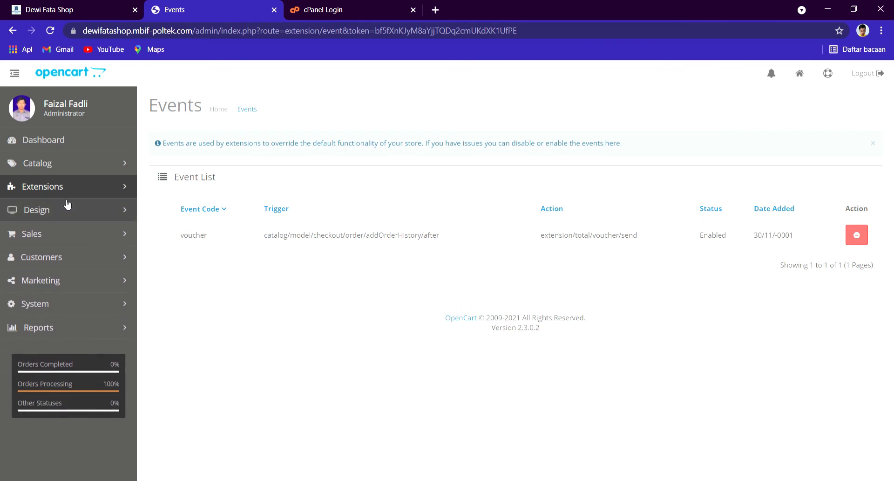
left_click(87, 214)
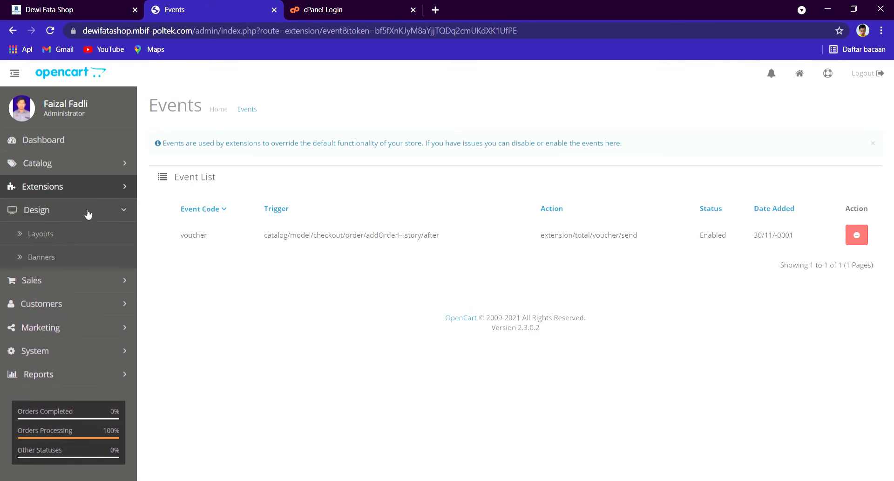
left_click(81, 231)
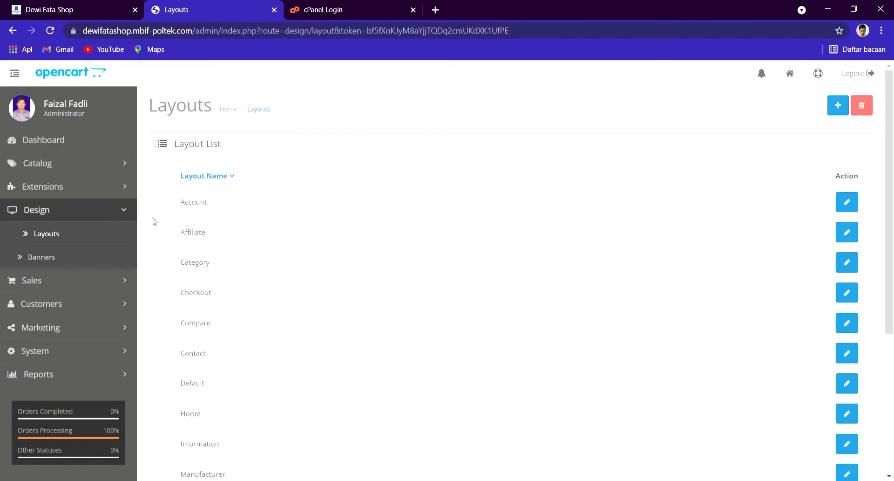
scroll(196, 237, "down", 5)
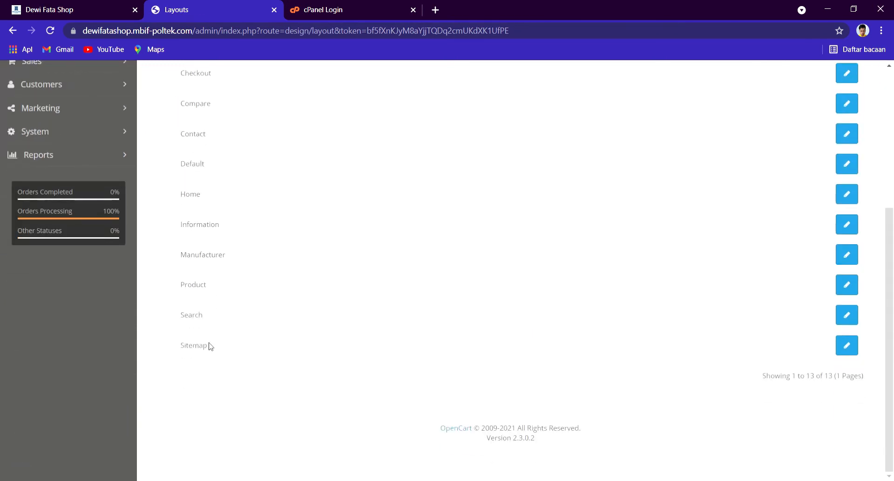
scroll(211, 352, "up", 3)
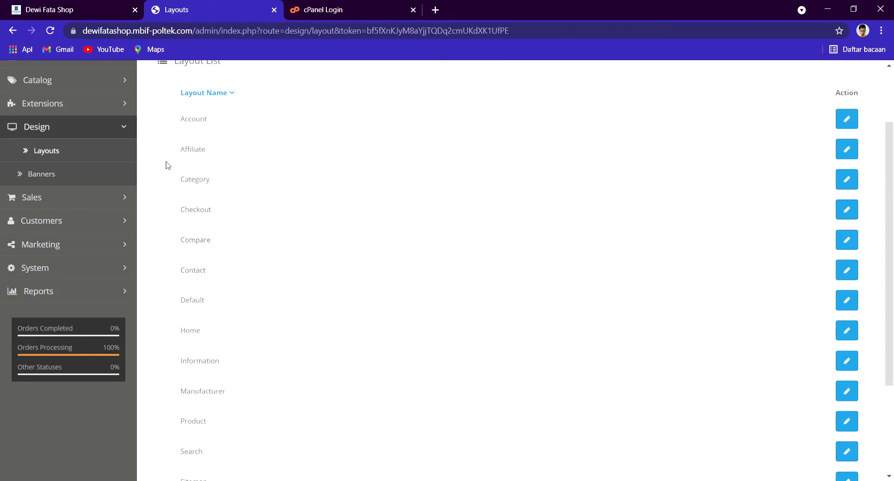
Step: Compare the layouts with the live storefront, then open the Banners list
left_click(71, 11)
key("ctrl+Tab")
scroll(443, 238, "down", 3)
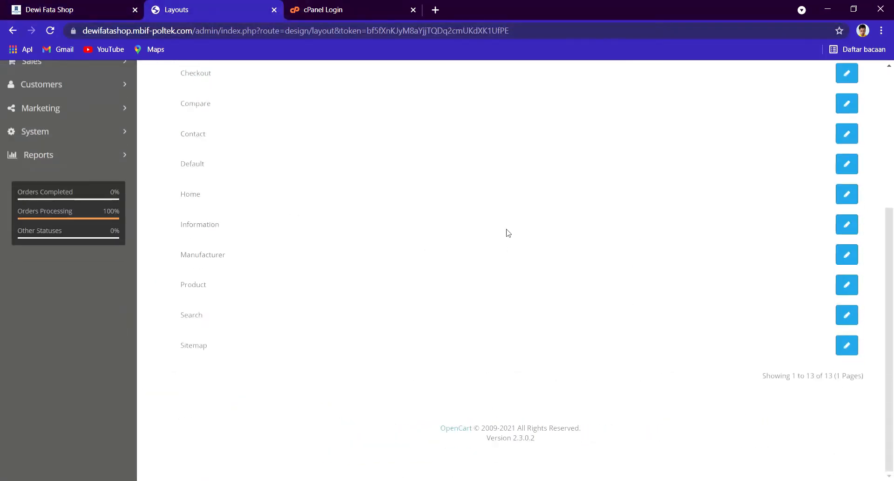
scroll(505, 234, "up", 5)
left_click(116, 261)
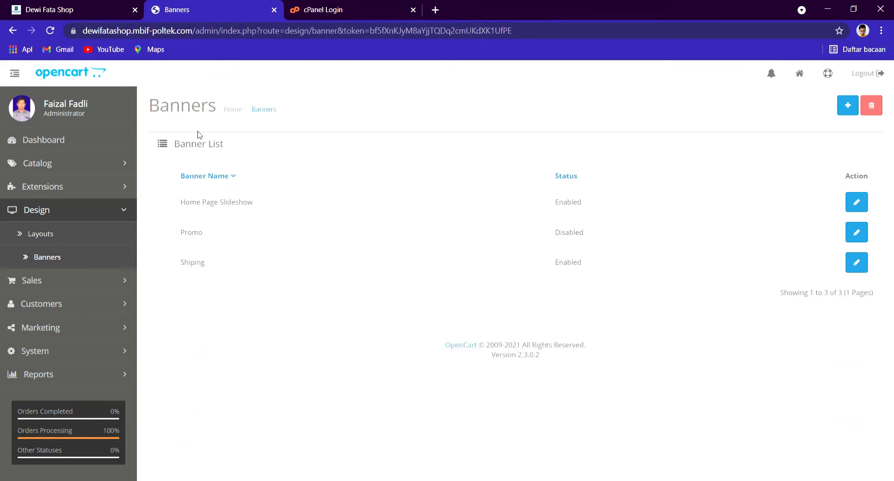
Step: Glance at the storefront, then open the Home Page Slideshow banner for editing
key("ctrl+shift+Tab")
scroll(177, 233, "up", 5)
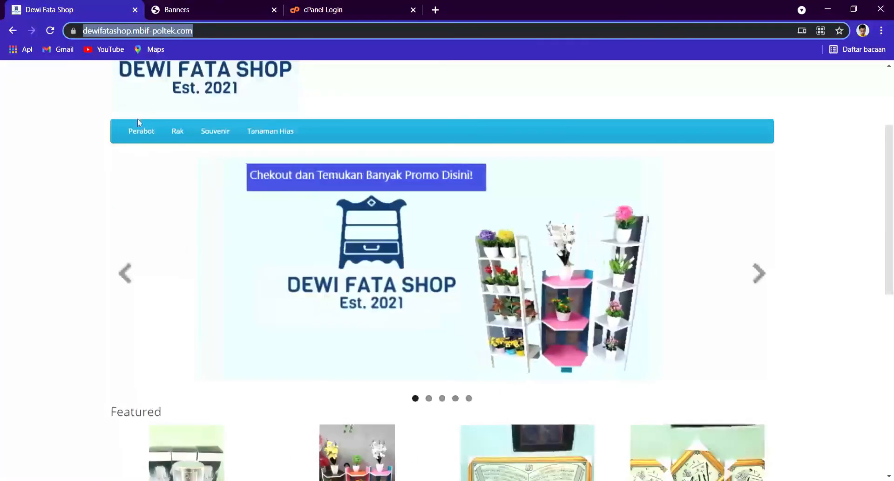
left_click(212, 8)
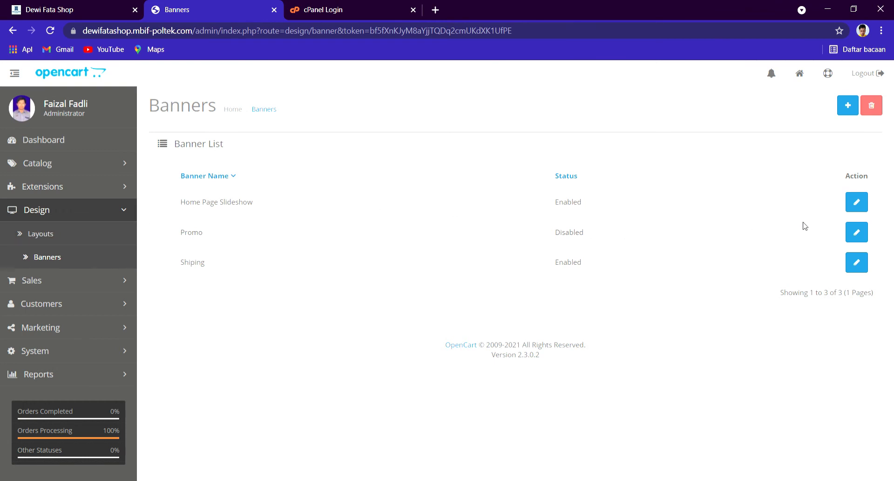
left_click(857, 202)
scroll(659, 310, "down", 5)
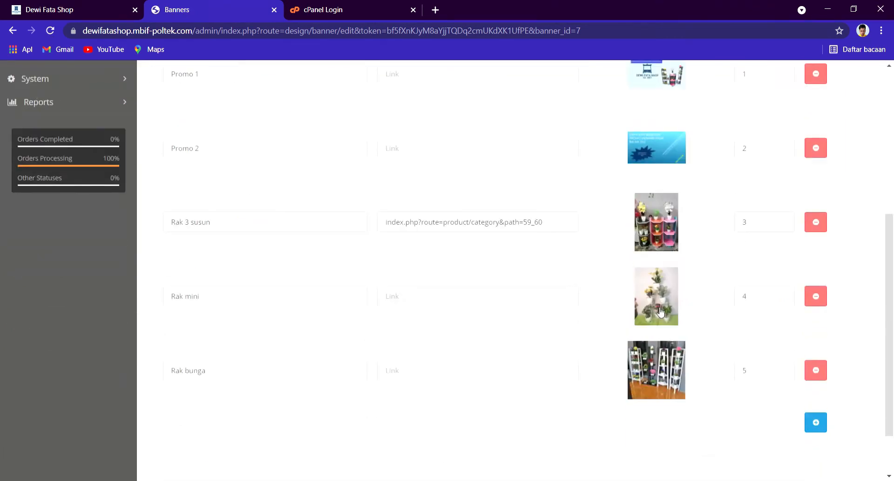
scroll(704, 241, "up", 5)
Step: Step through the storefront slideshow images, then save the Home Page Slideshow banner
left_click(70, 9)
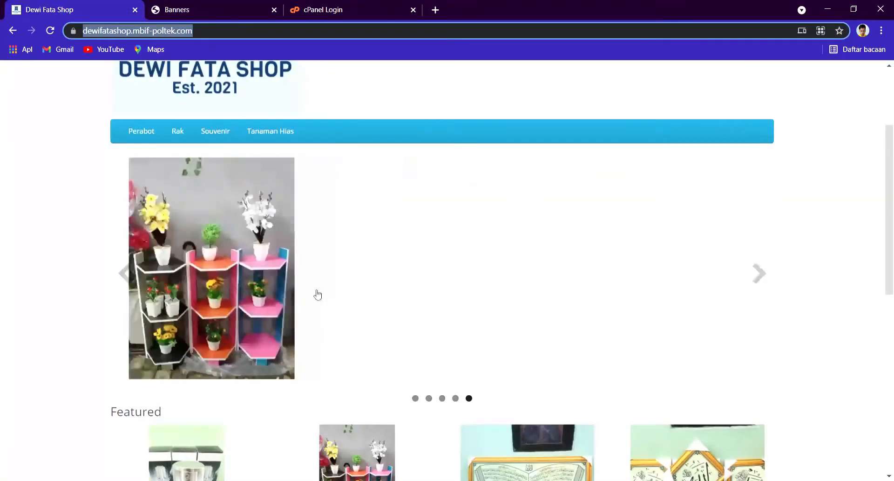
left_click(135, 283)
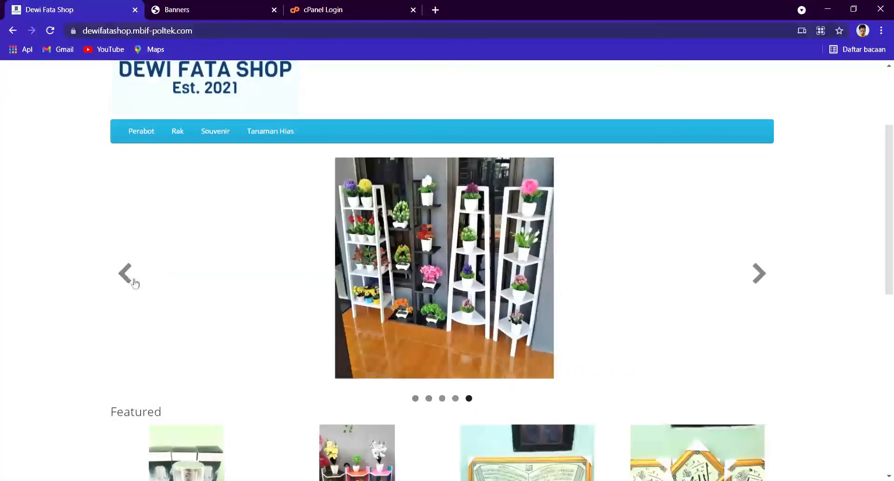
left_click(135, 283)
left_click(135, 283)
left_click(135, 283)
left_click(135, 283)
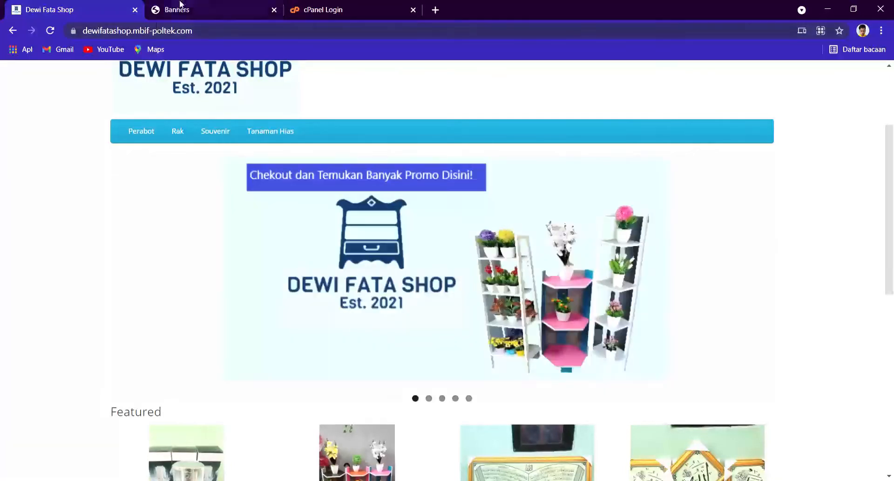
left_click(180, 4)
scroll(643, 294, "down", 5)
scroll(643, 294, "up", 5)
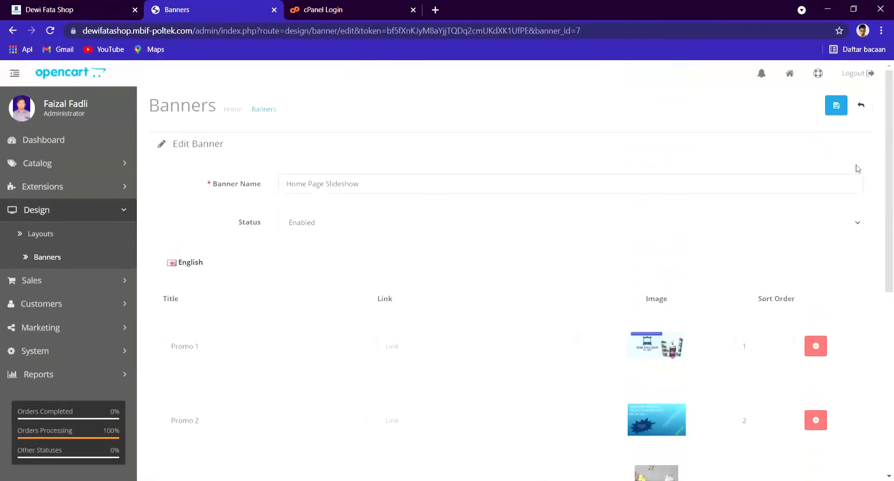
left_click(845, 110)
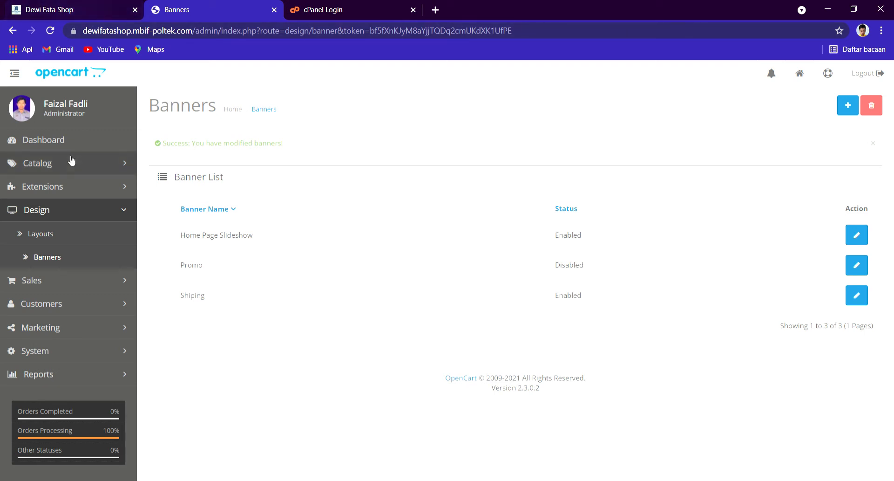
left_click(78, 214)
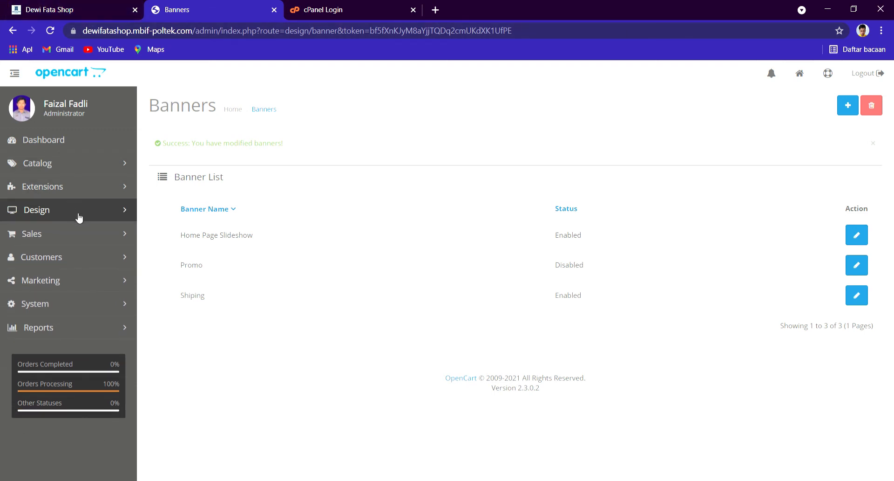
Step: Filter the Sales orders list to order ID 2
left_click(82, 237)
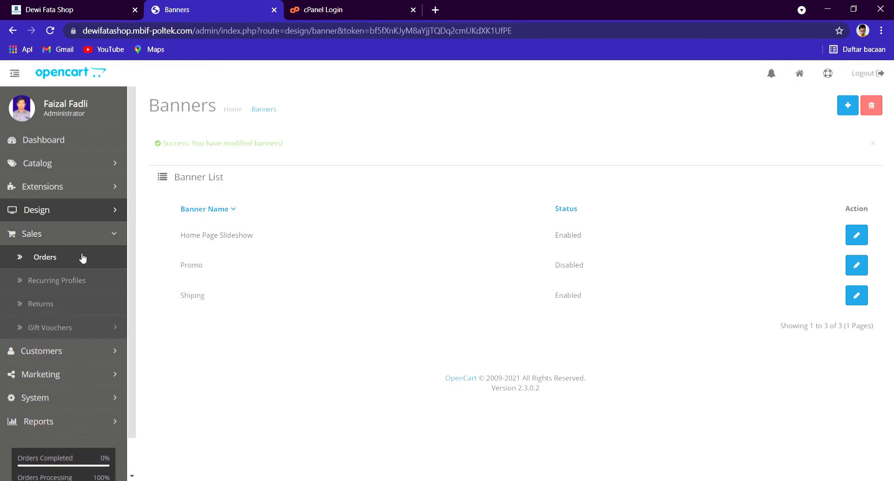
left_click(82, 257)
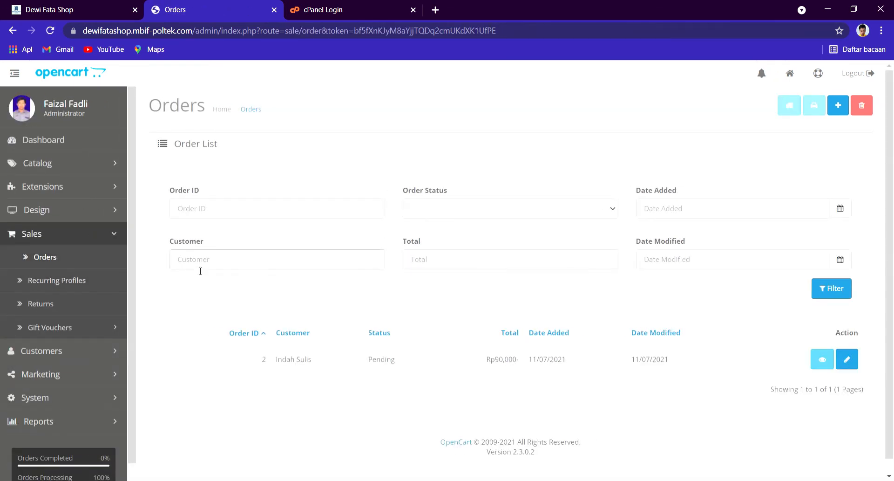
left_click(235, 215)
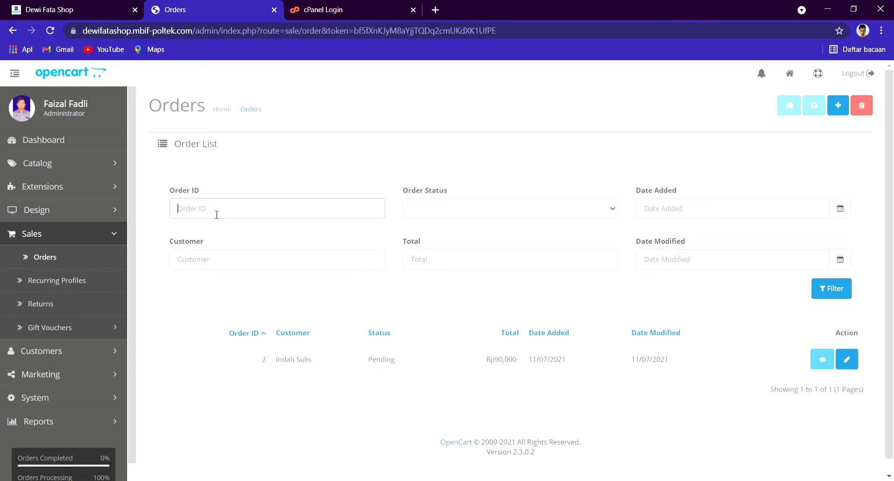
type("2")
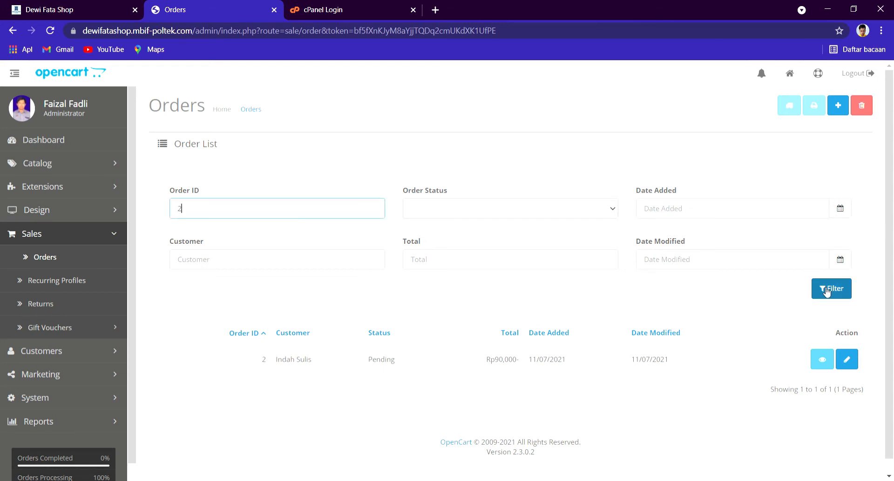
left_click(818, 289)
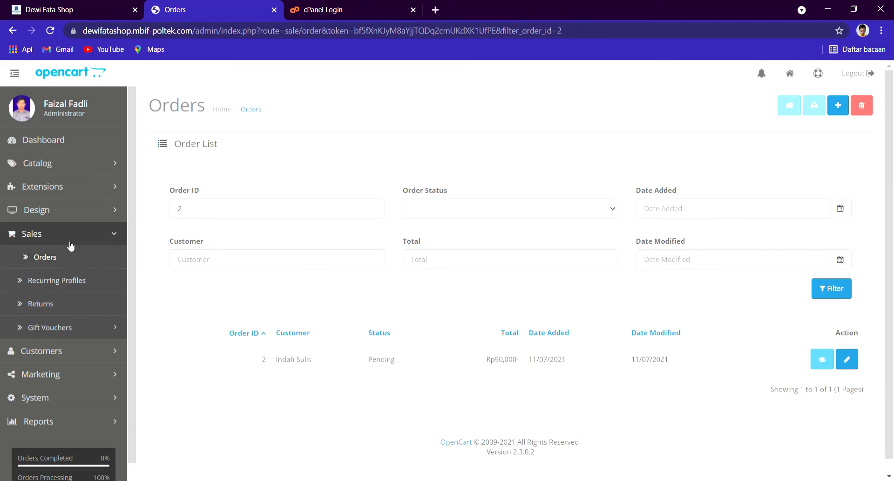
Step: Look through the empty Recurring Orders, Product Returns and Gift Vouchers lists
left_click(87, 279)
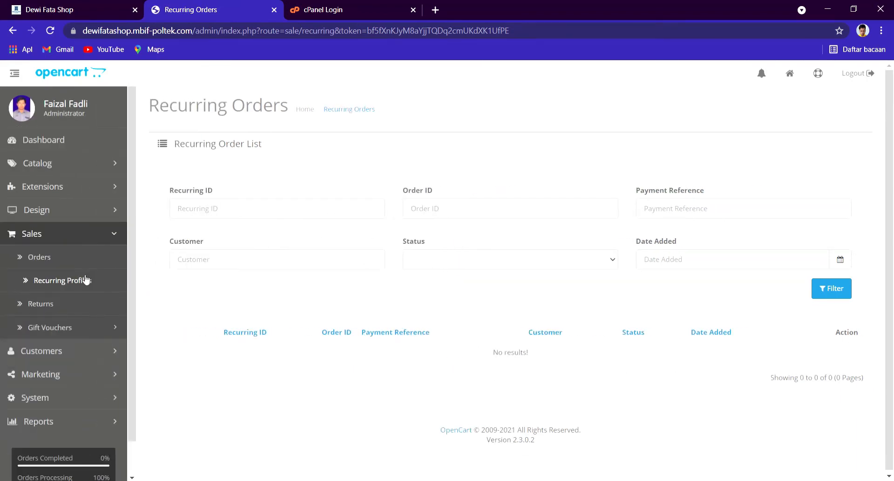
left_click(98, 300)
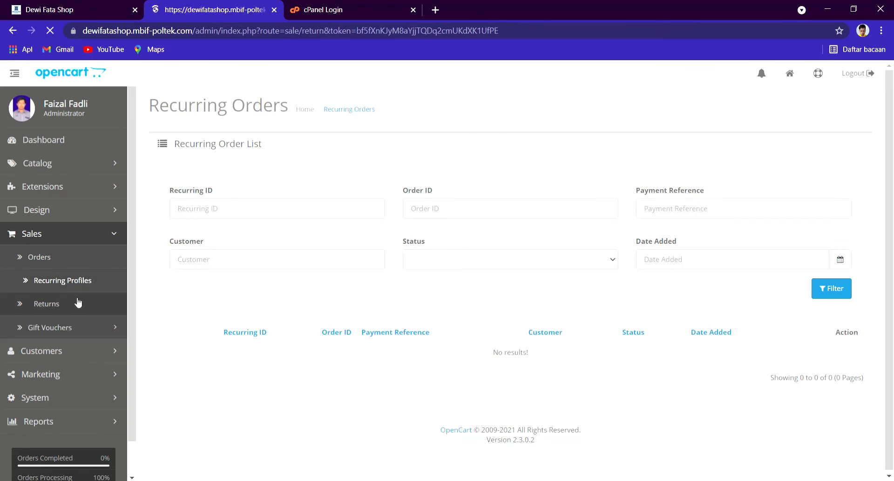
left_click(71, 327)
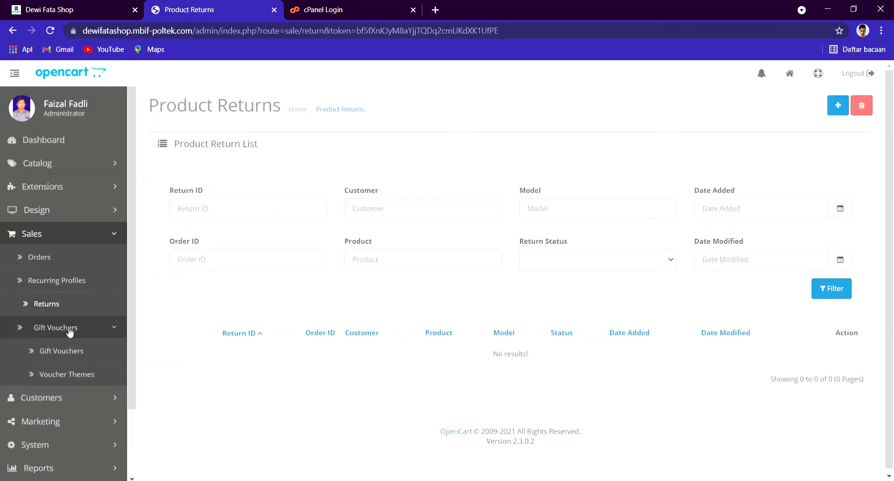
left_click(52, 351)
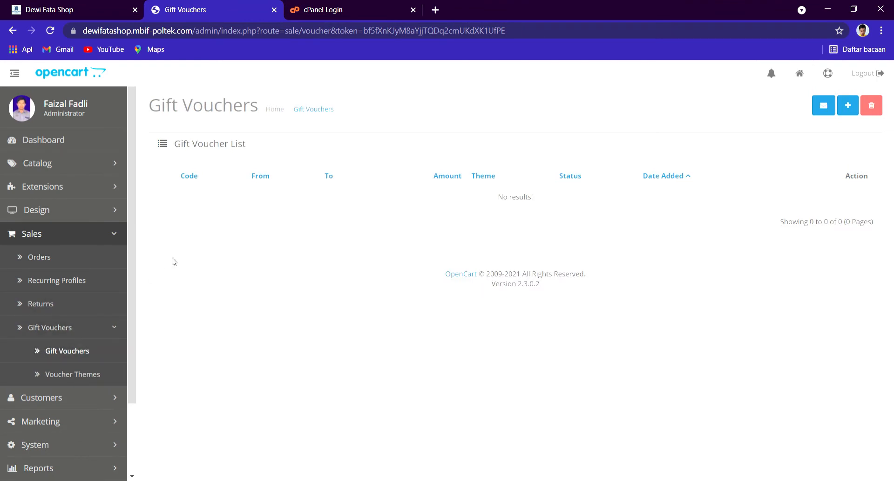
left_click(76, 242)
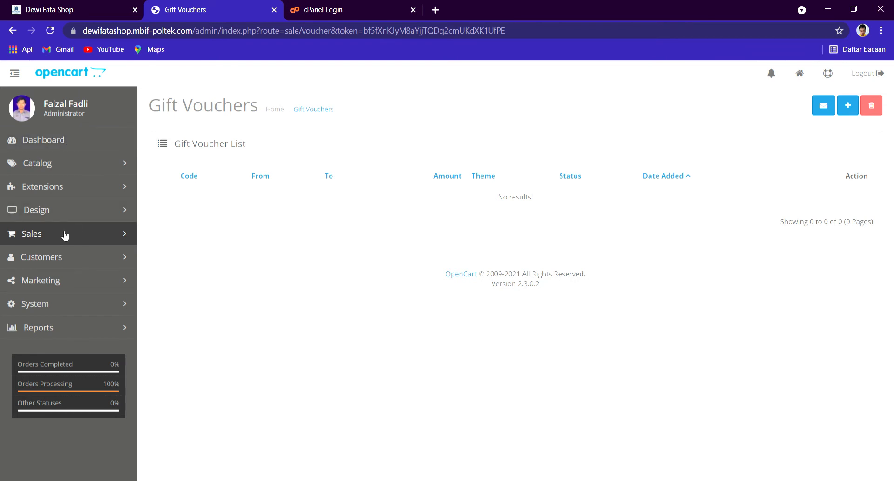
left_click(62, 257)
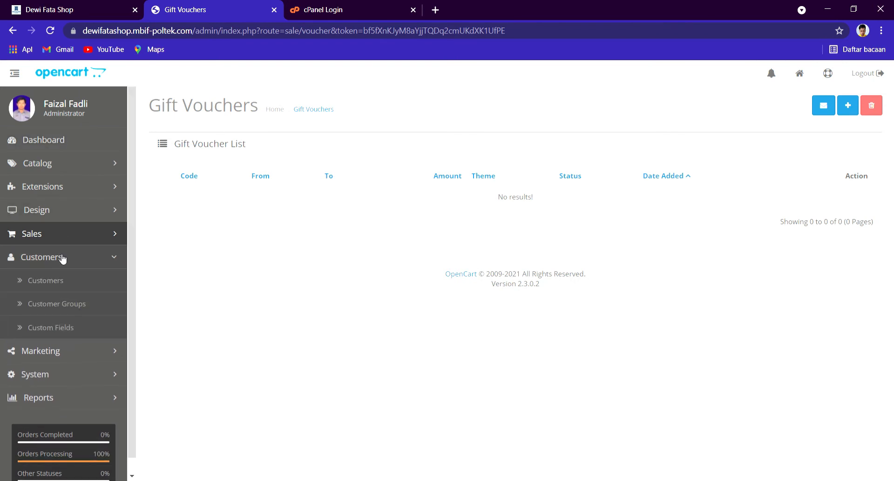
Step: From Customers, open Customer Groups, save the Bronze group unchanged and cancel out of Silver
left_click(60, 278)
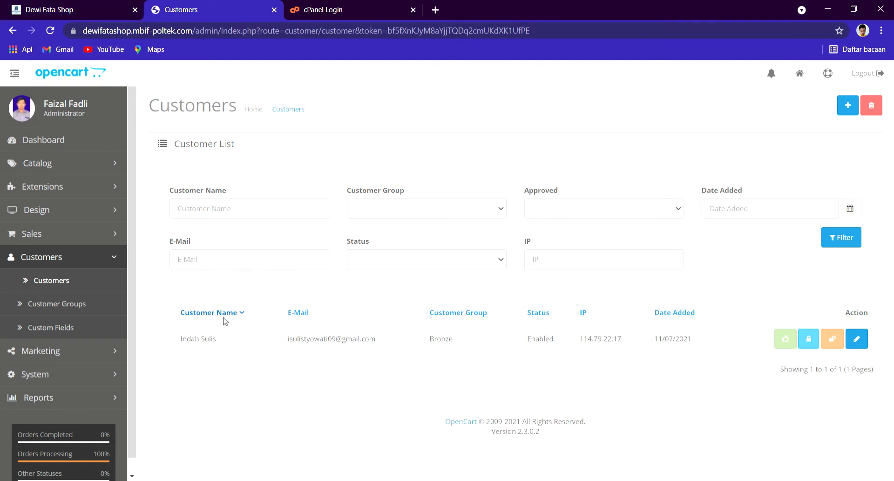
left_click(93, 305)
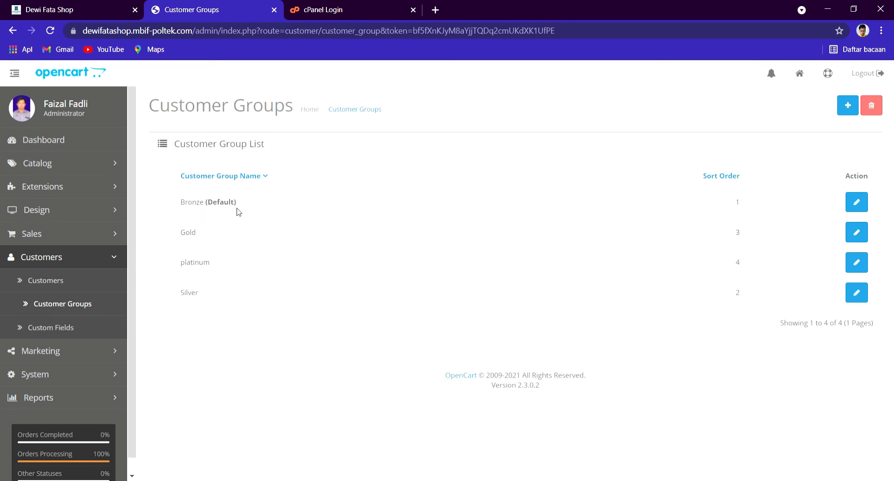
left_click(857, 202)
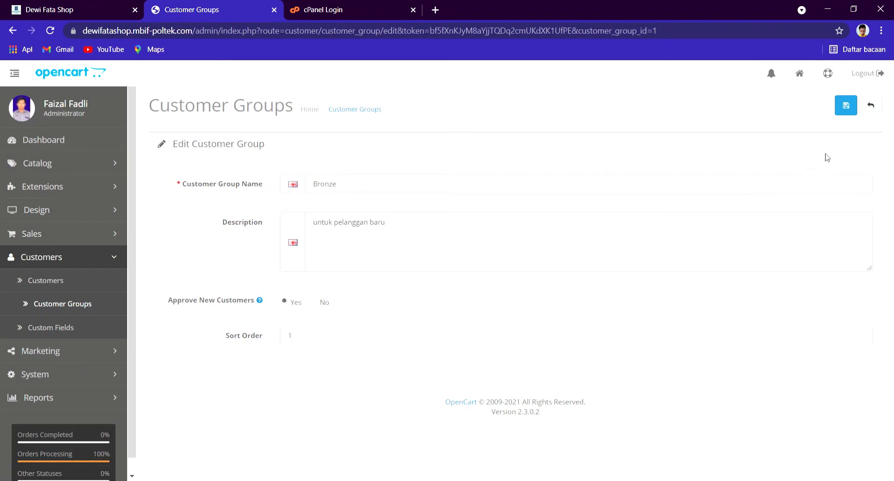
left_click(846, 106)
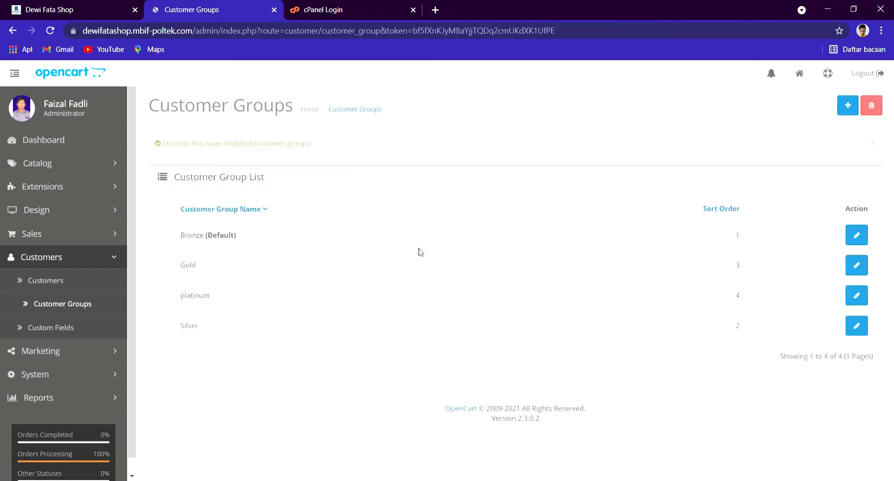
left_click(857, 325)
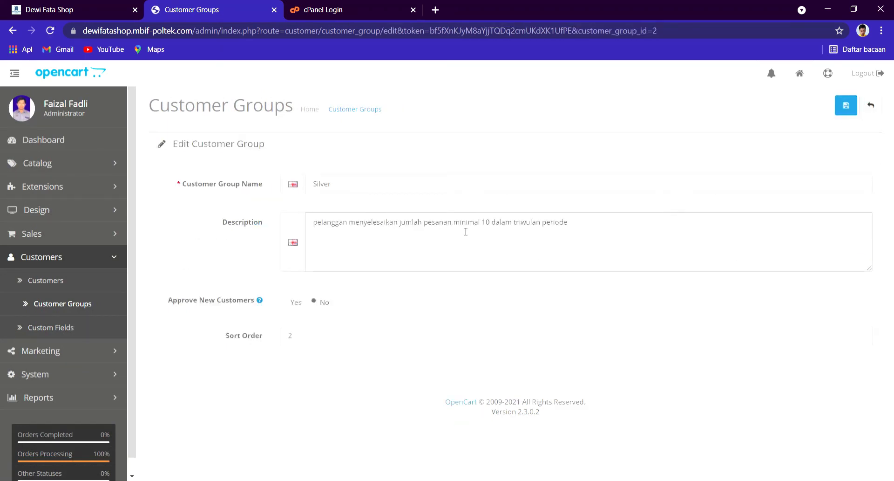
left_click(871, 105)
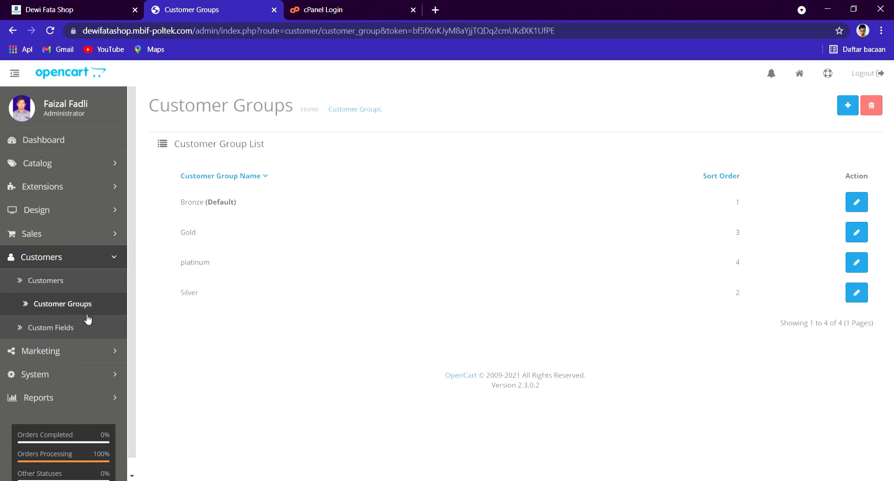
Step: Collapse Customers and open the Marketing Tracking list, which has no campaigns
left_click(70, 259)
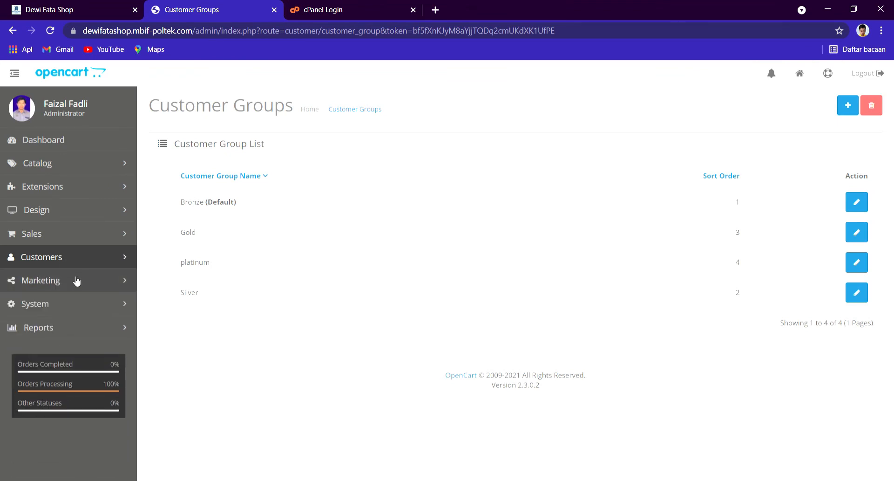
left_click(75, 281)
left_click(73, 304)
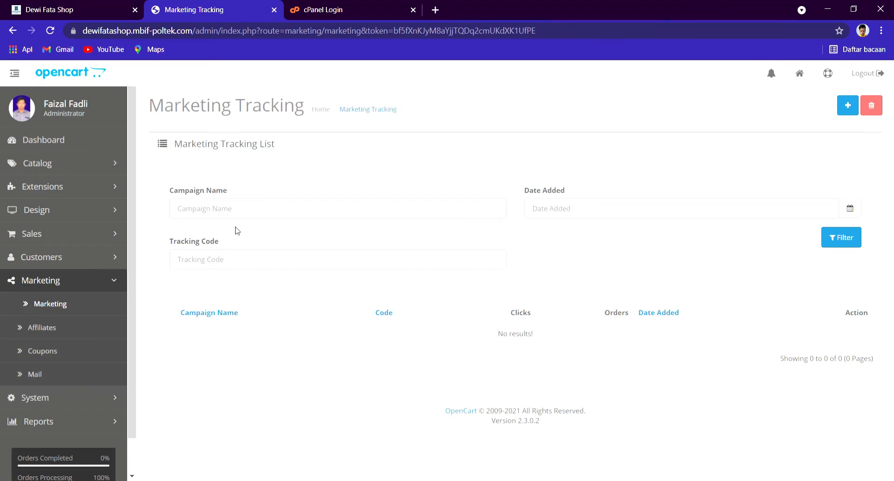
Step: View the empty Affiliates list, then the Coupons list with its three coupons
left_click(82, 324)
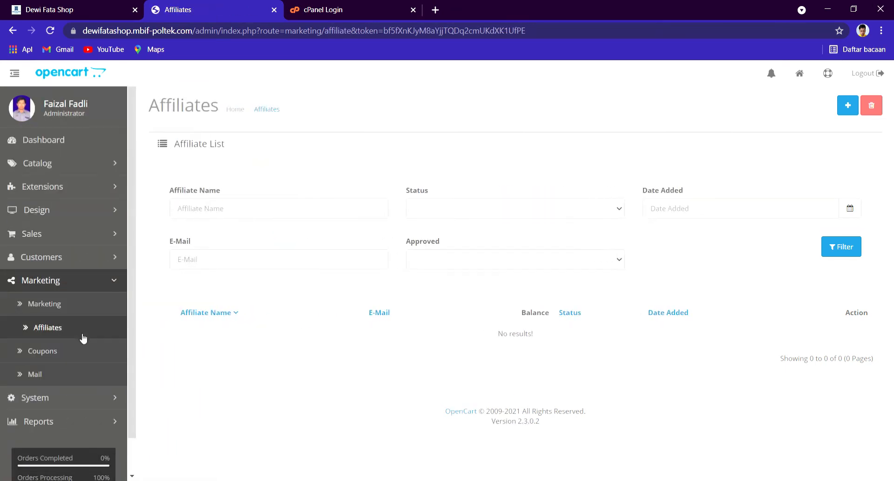
left_click(76, 350)
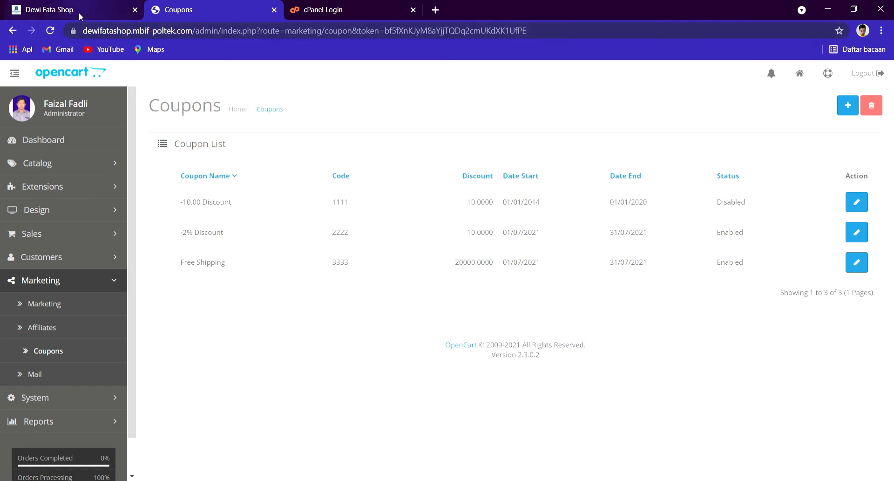
Step: Open the Marketing Mail form, try the Subject and Message fields, then cancel without sending
left_click(63, 372)
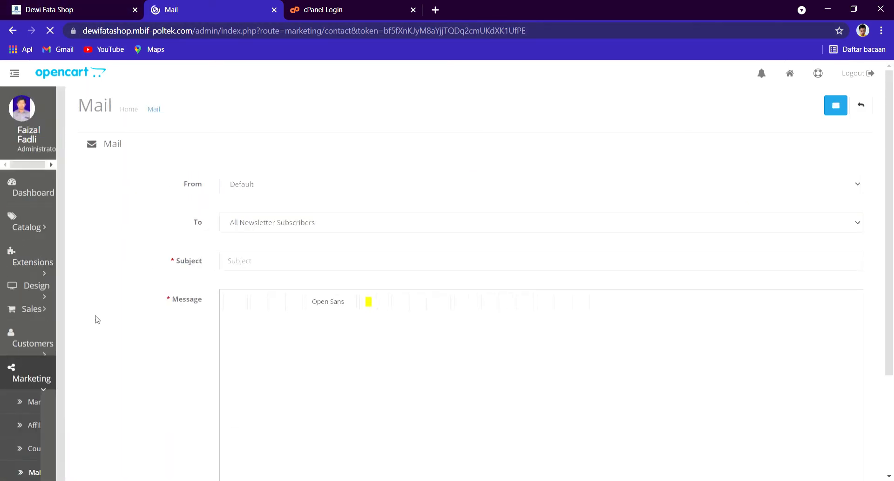
scroll(349, 224, "down", 3)
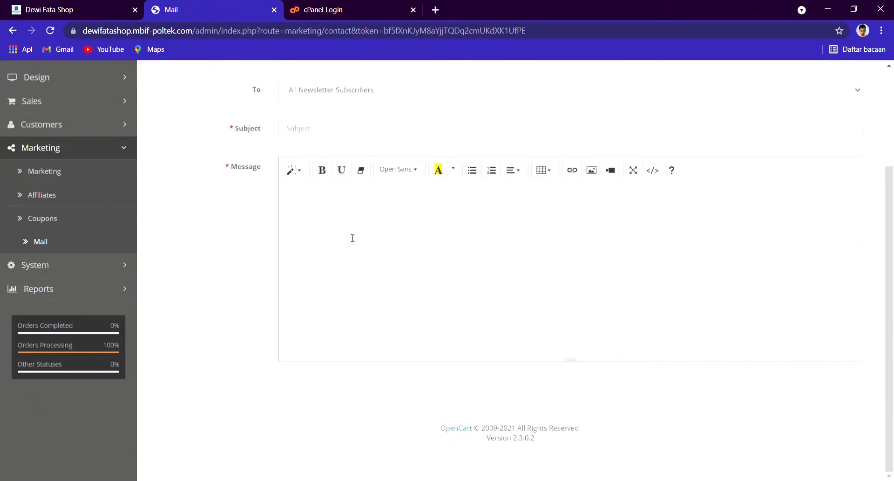
scroll(353, 238, "up", 3)
scroll(347, 246, "down", 3)
scroll(328, 229, "up", 3)
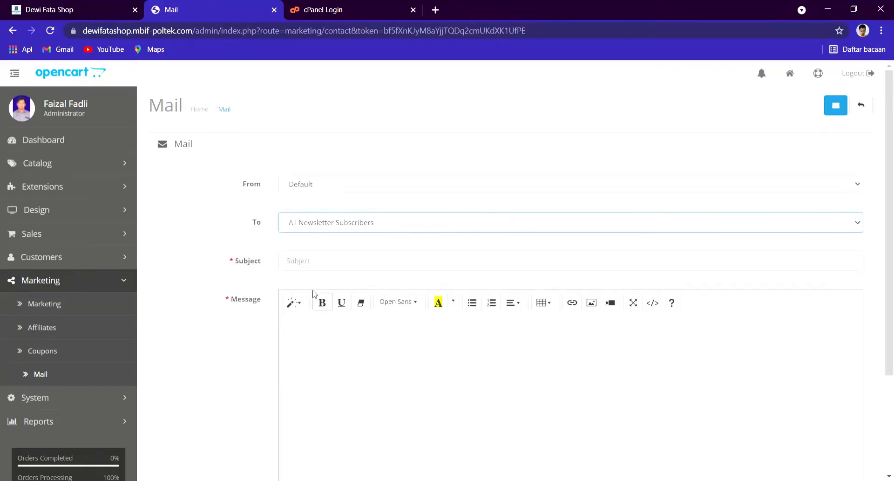
left_click(337, 375)
left_click(317, 270)
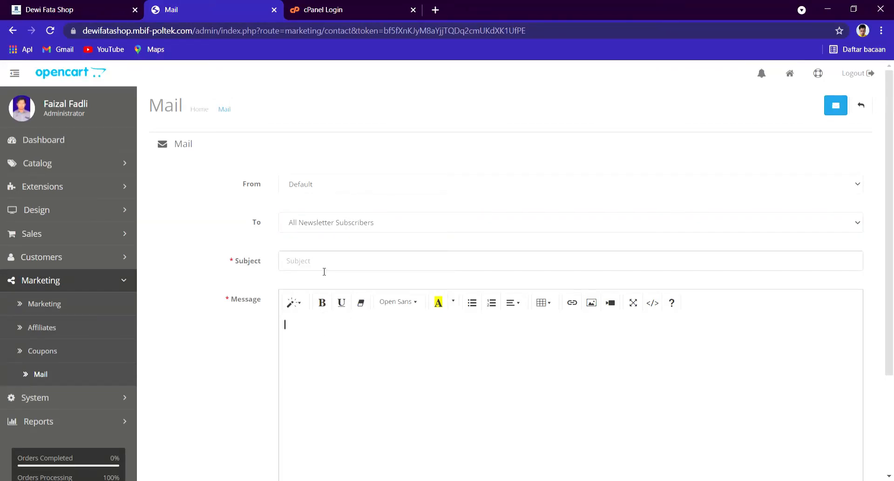
key("Tab")
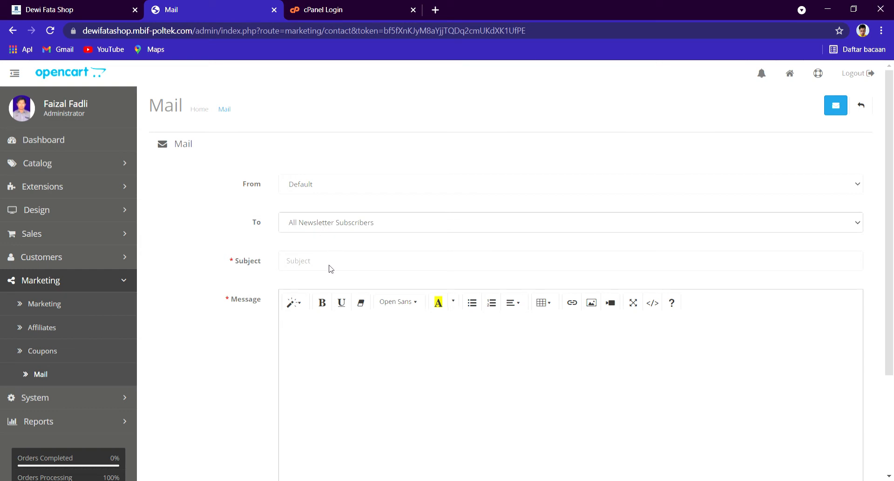
left_click(863, 106)
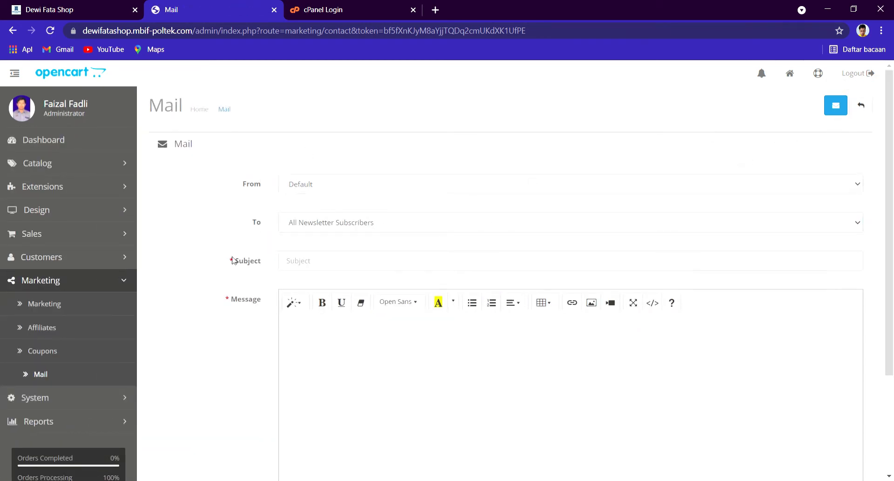
Step: Collapse Marketing and switch to the Dewi Fata Shop storefront homepage
left_click(96, 281)
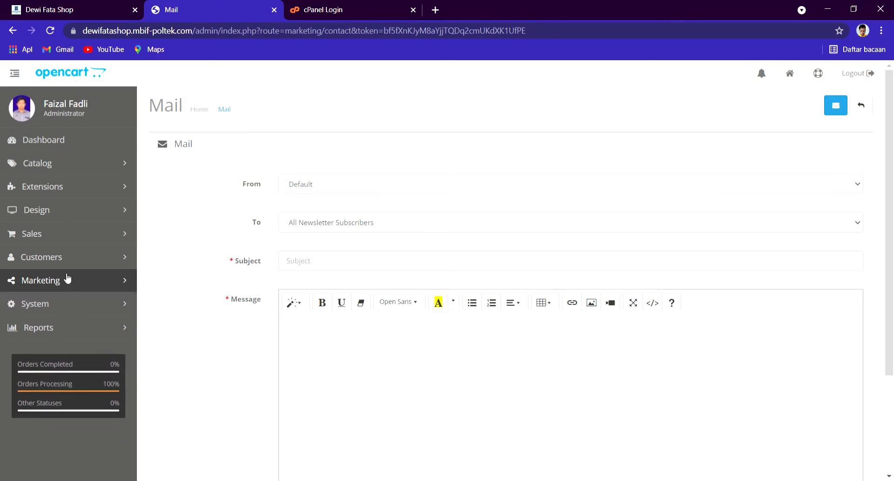
left_click(67, 5)
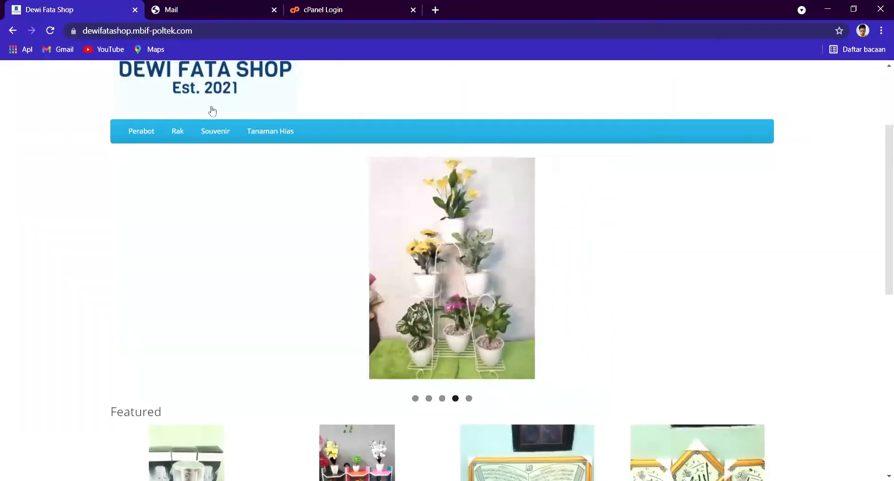
scroll(186, 126, "up", 3)
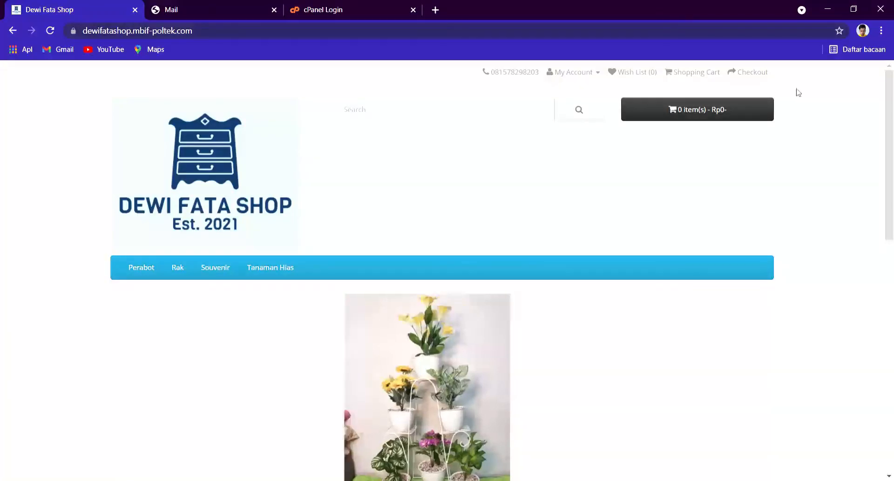
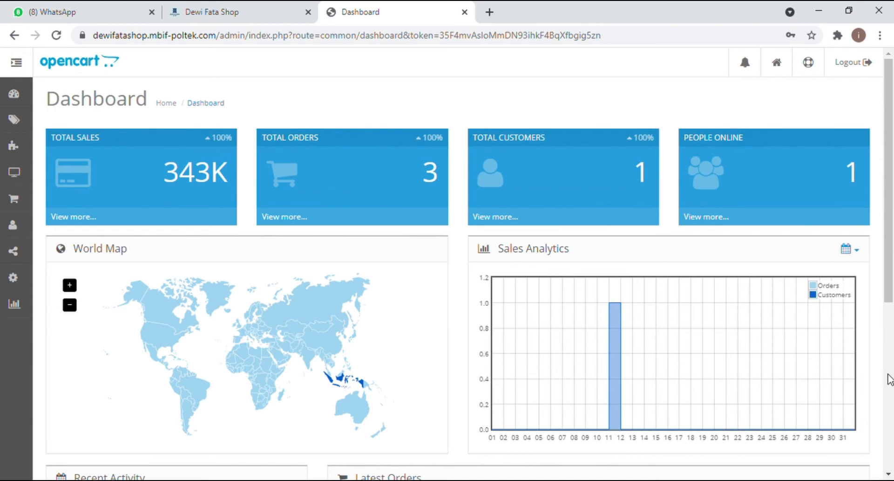
Step: Check Latest Orders on the admin Dashboard, then switch to the Dewi Fata Shop storefront
left_click(889, 380)
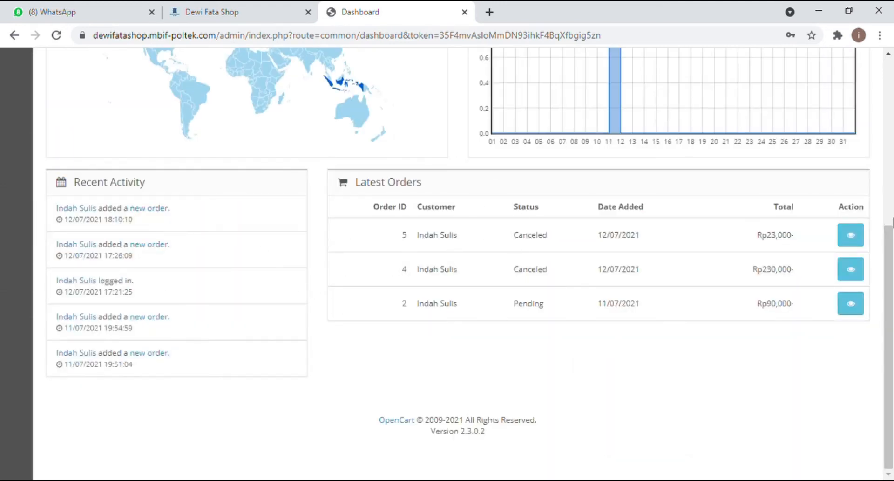
left_click(889, 89)
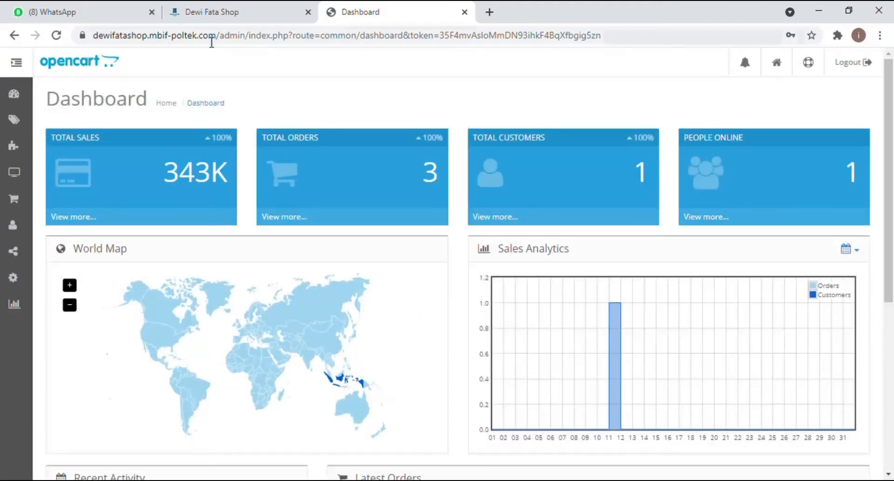
left_click(223, 14)
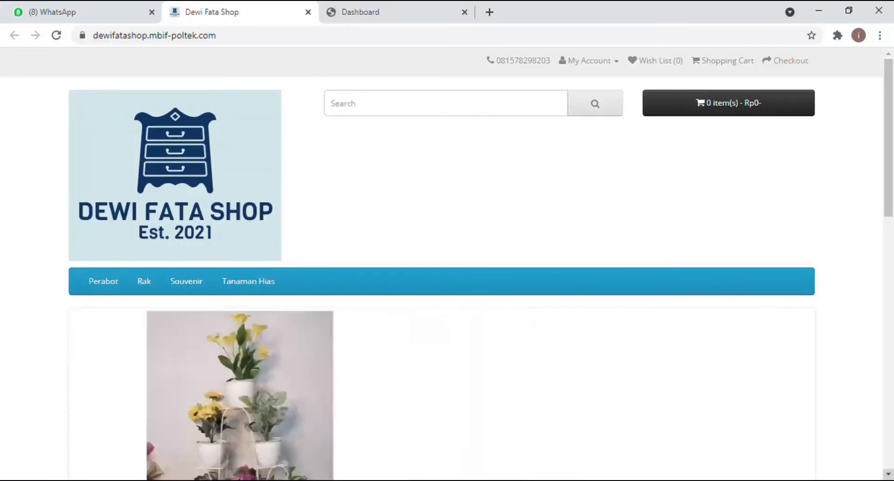
Step: Cycle the homepage slideshow through all five banners back to the promo banner
left_click(888, 473)
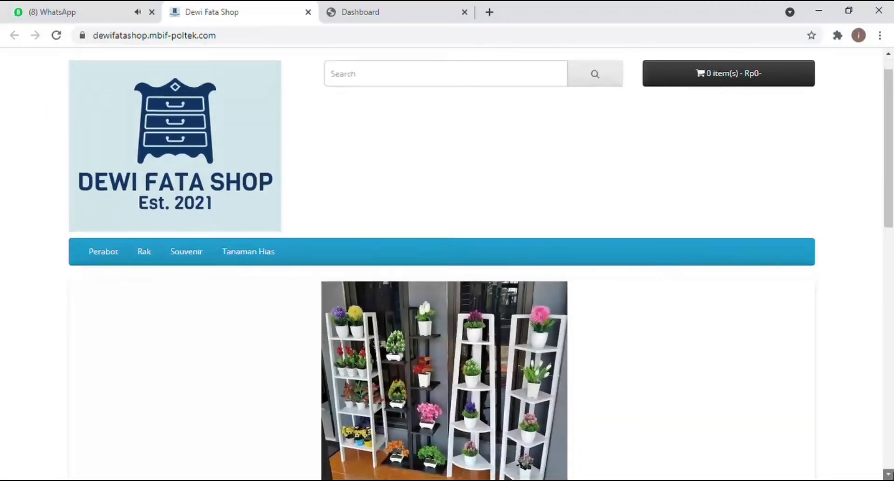
scroll(447, 269, "down", 2)
scroll(448, 268, "down", 2)
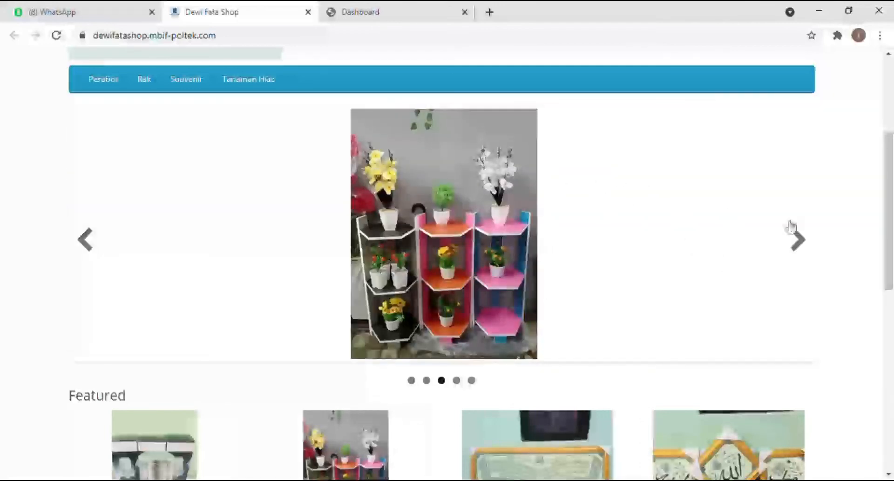
left_click(800, 246)
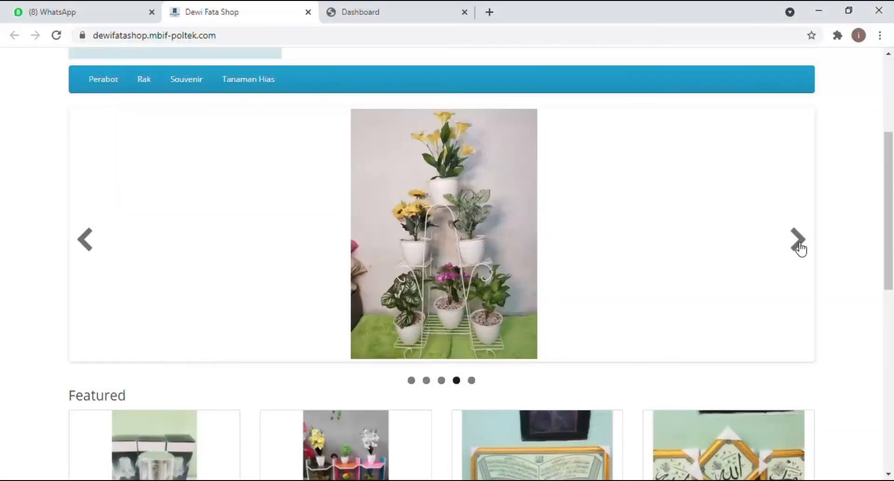
left_click(799, 246)
left_click(800, 246)
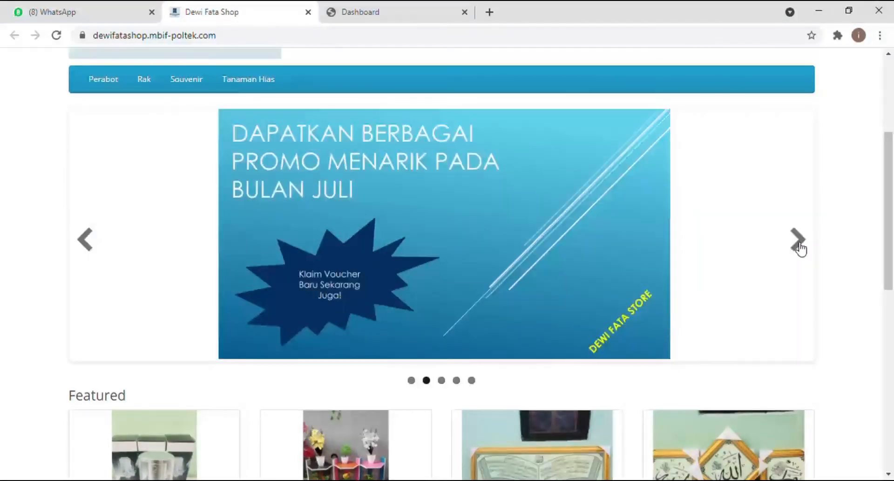
left_click(799, 246)
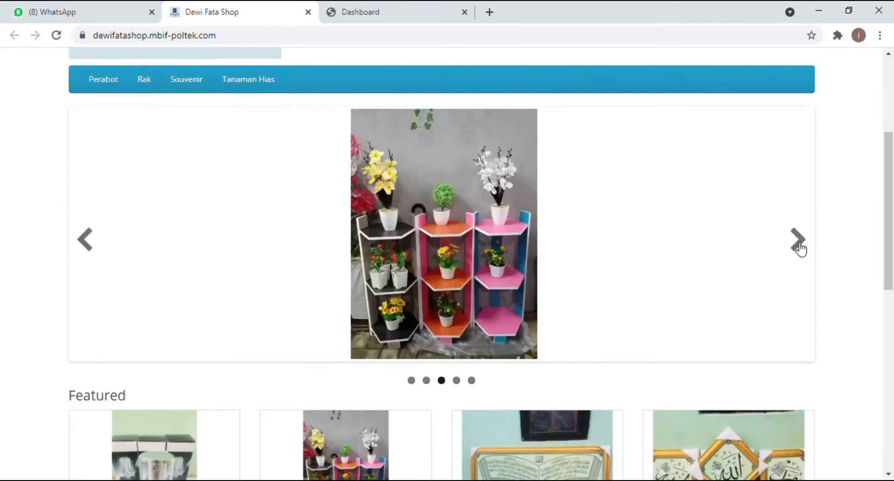
left_click(800, 246)
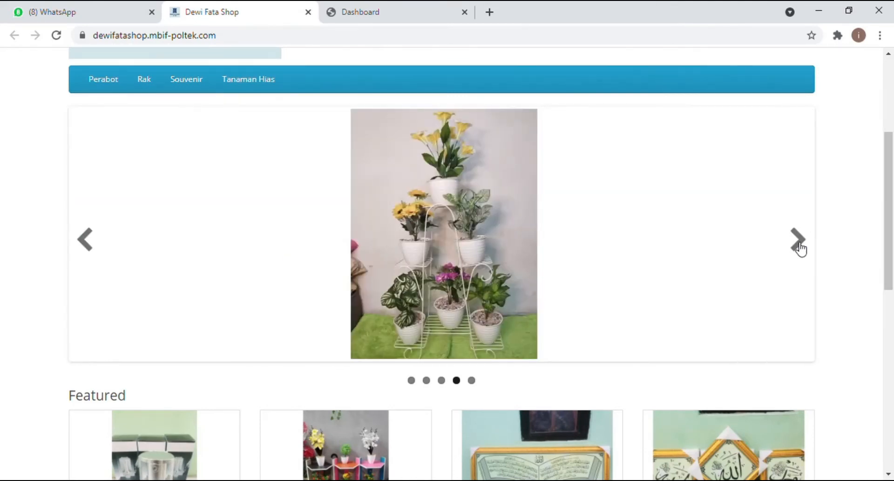
left_click(799, 246)
left_click(799, 246)
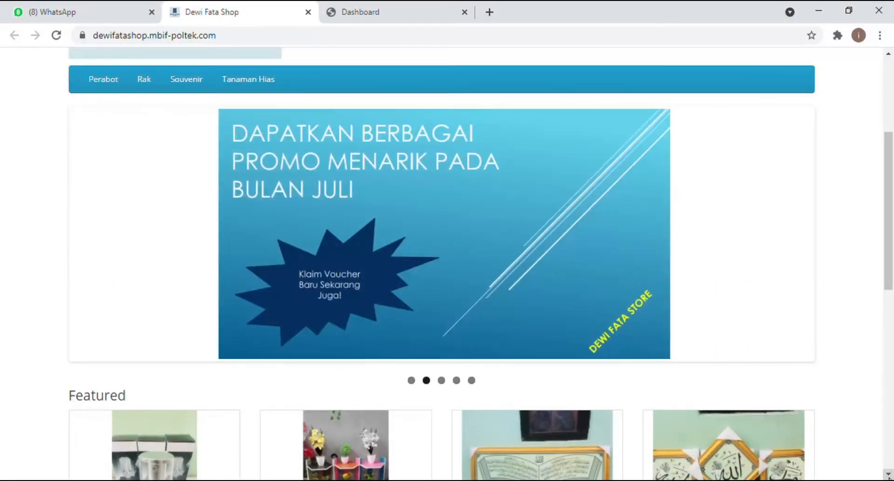
left_click(889, 475)
left_click(889, 475)
Step: Scroll down through the Featured products, such as Dispenser Sabun Cair and Kaligrafi Kaca
left_click(888, 476)
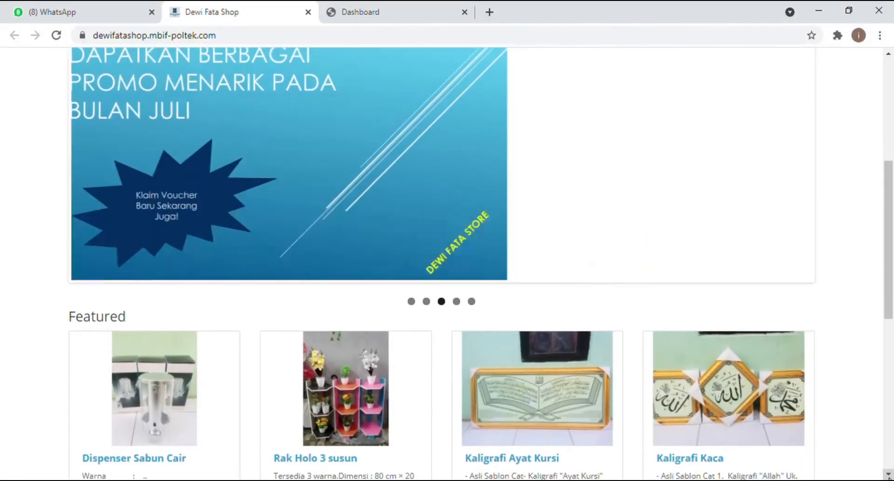
left_click(889, 477)
left_click(888, 476)
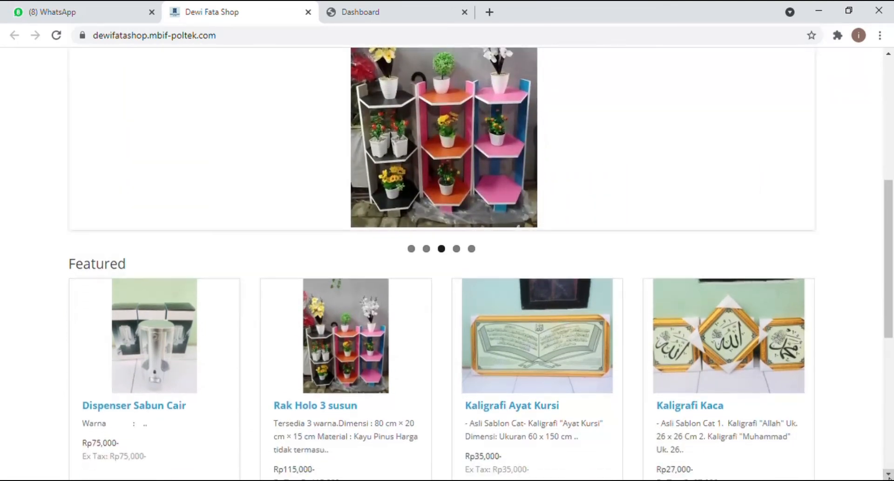
left_click(889, 476)
left_click(889, 476)
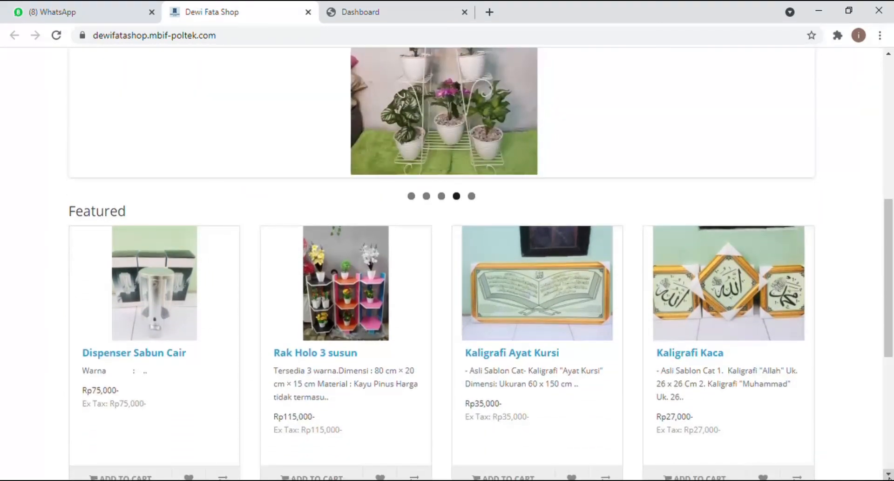
left_click(889, 476)
left_click(889, 476)
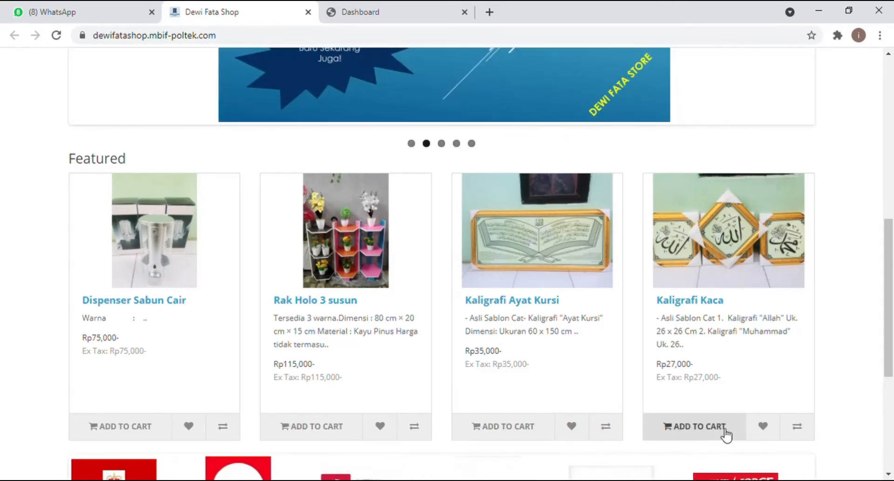
Step: Continue down to the footer and open the shop's About Us page
left_click(889, 476)
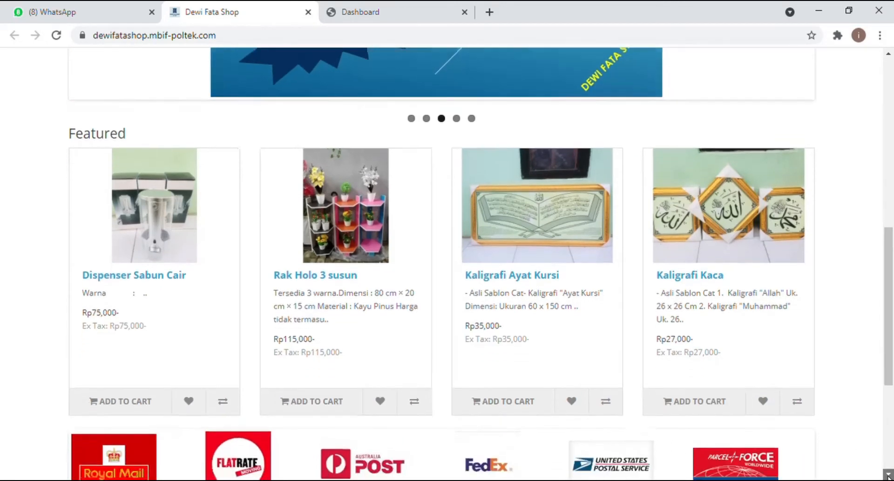
left_click(889, 476)
left_click(889, 475)
left_click(889, 475)
left_click(889, 475)
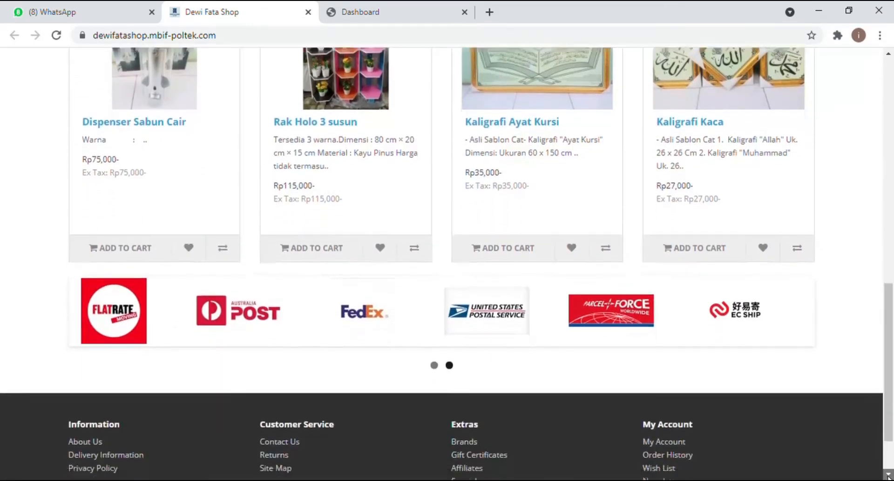
left_click(890, 476)
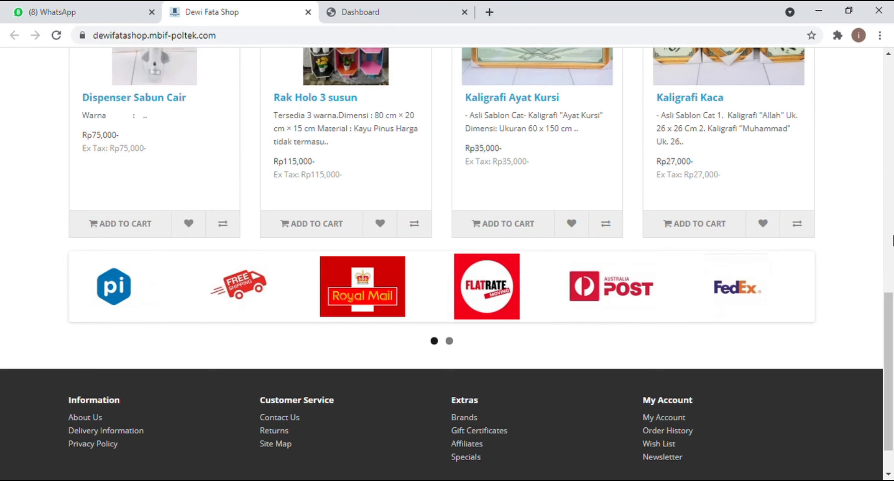
left_click(889, 476)
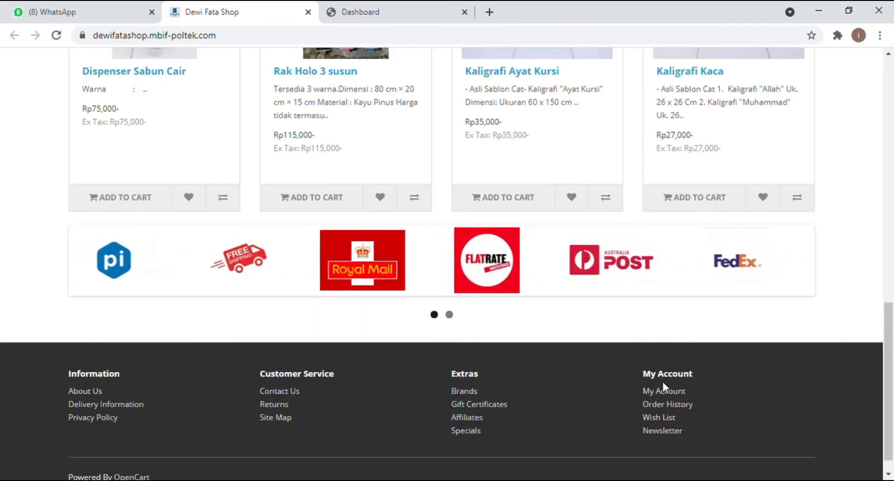
left_click(82, 390)
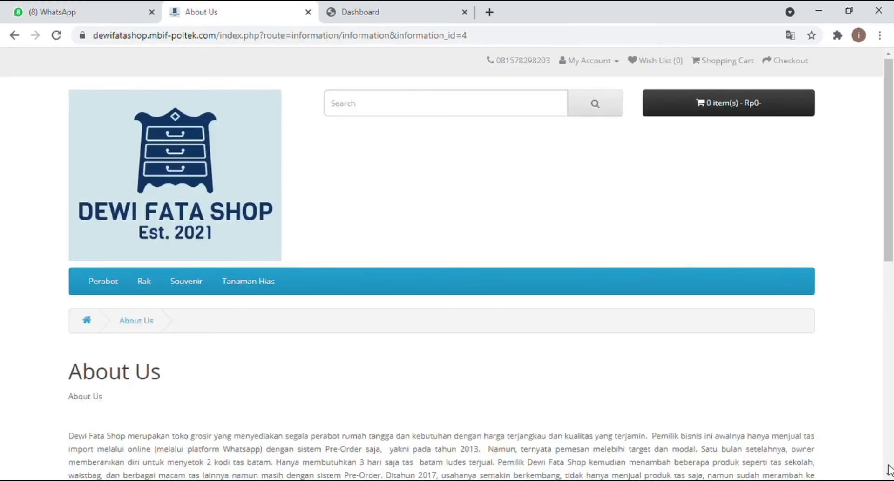
Step: Read through the About Us text on the shop's history as a household goods wholesaler
scroll(888, 468, "down", 8)
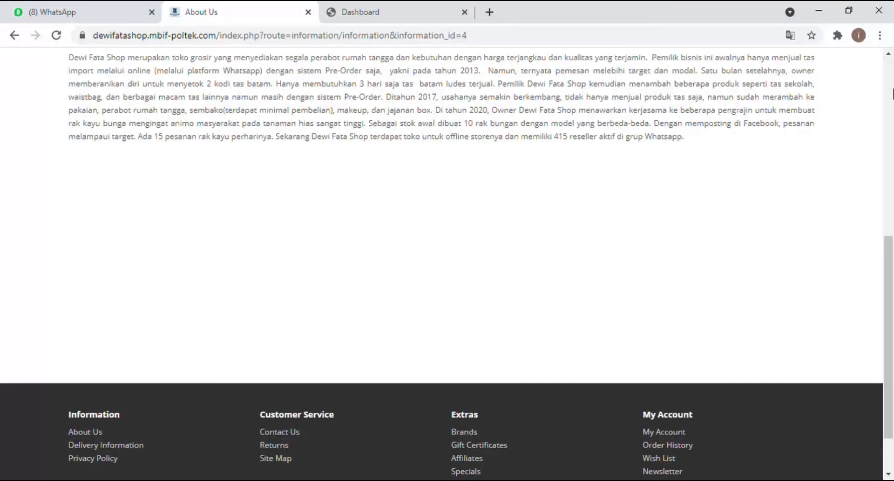
scroll(893, 93, "up", 8)
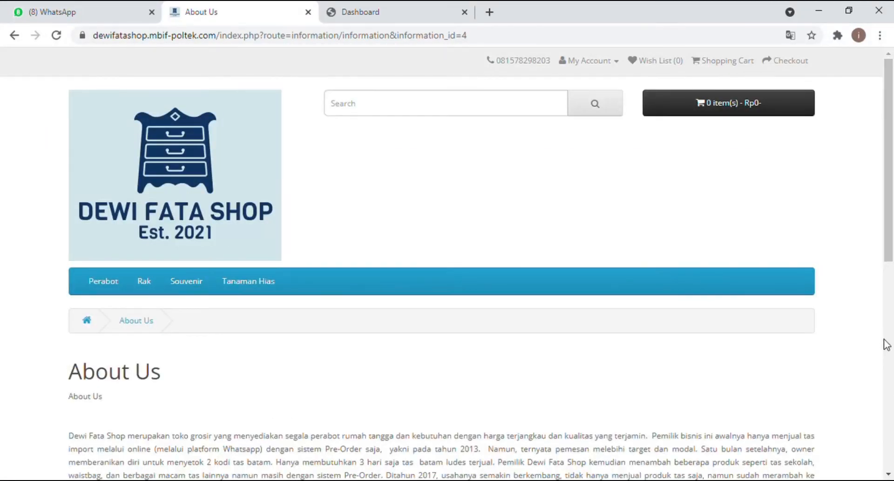
scroll(887, 345, "down", 8)
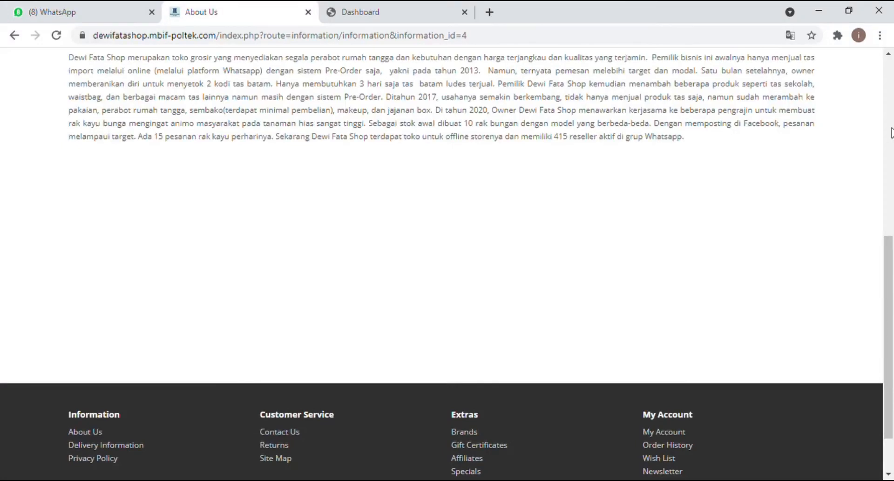
left_click(890, 58)
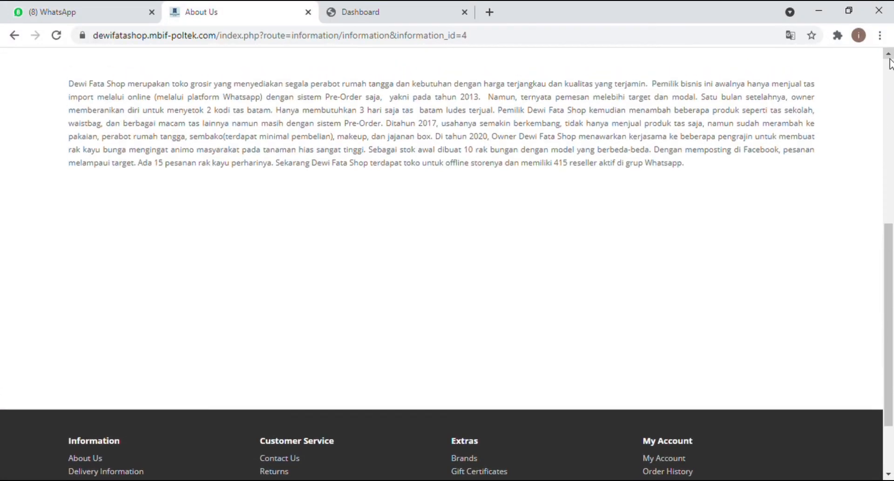
left_click(890, 58)
left_click(890, 58)
left_click(890, 59)
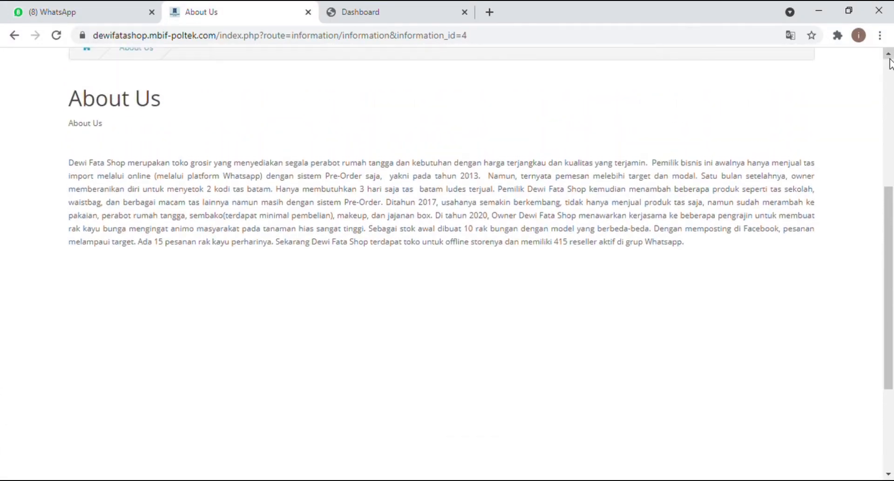
left_click(890, 58)
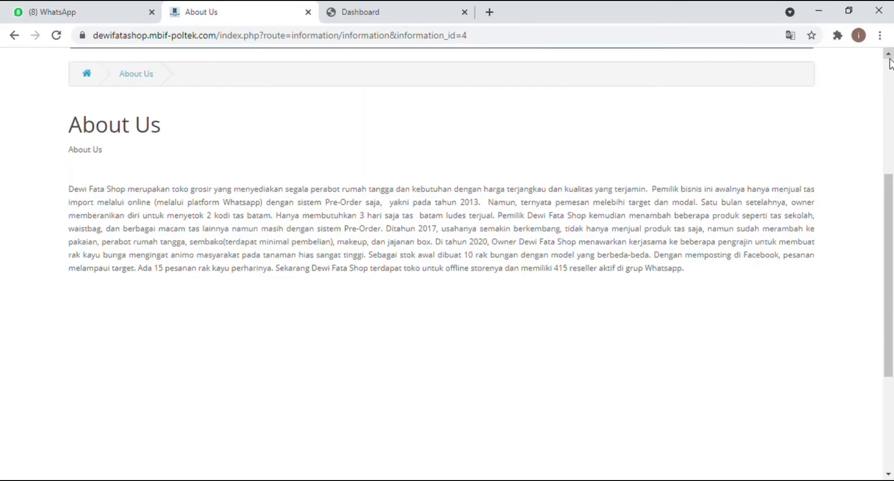
left_click(890, 59)
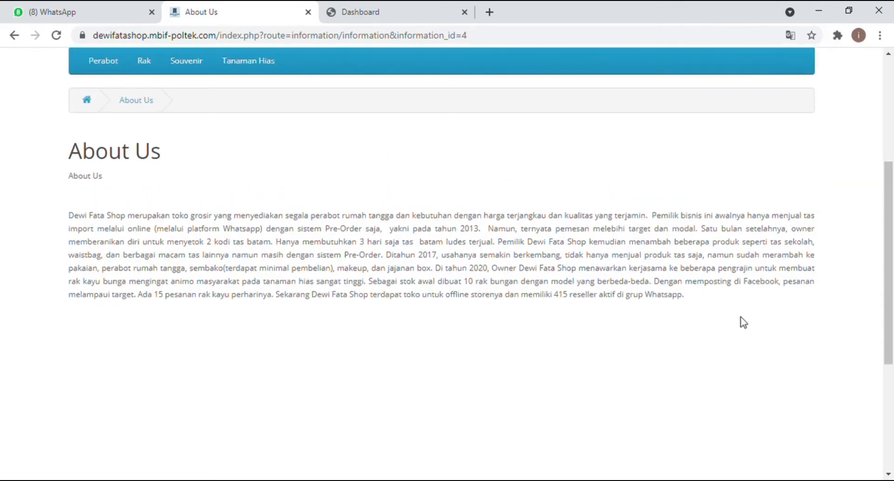
Step: Scroll to the footer and open the Delivery Information page
left_click(888, 475)
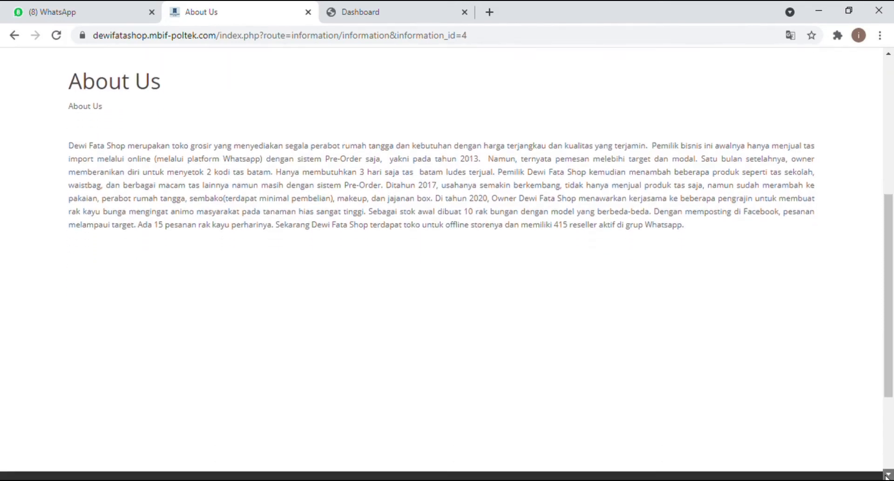
left_click(888, 475)
left_click(888, 475)
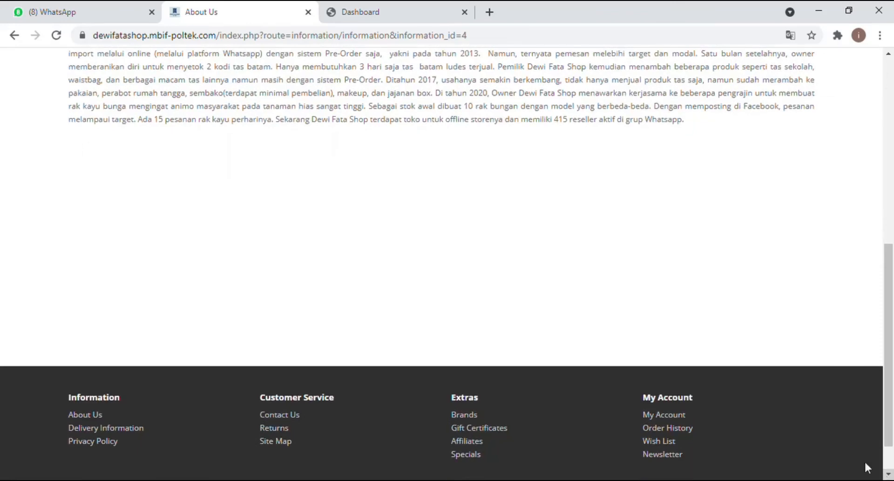
left_click(107, 428)
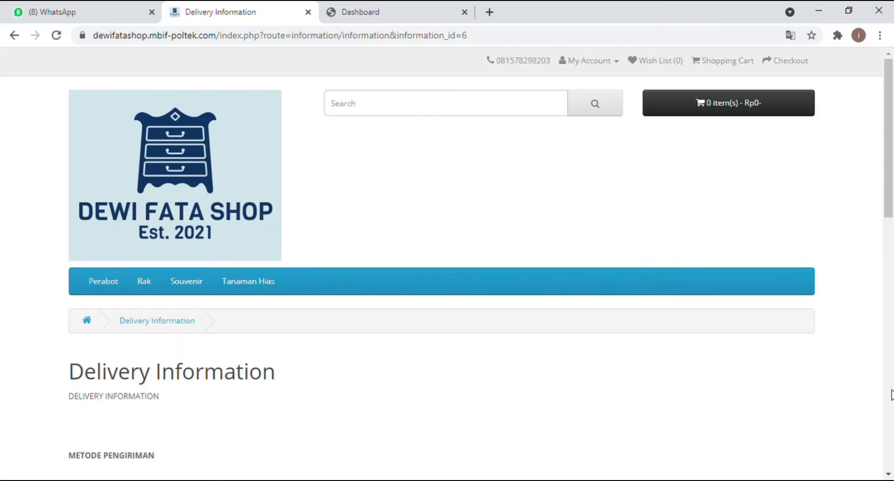
Step: Read the Metode Pengiriman shipping rules to the end, then open the Privacy Policy page
scroll(447, 266, "down", 3)
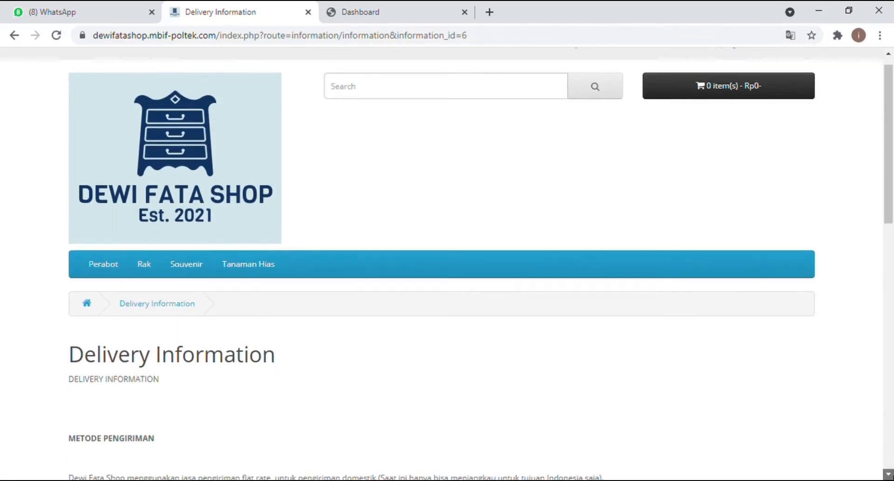
scroll(448, 263, "down", 4)
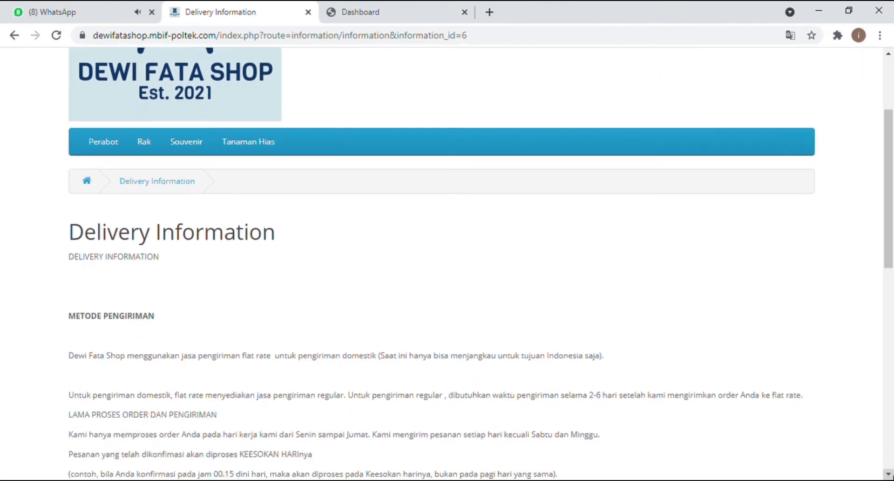
scroll(447, 263, "down", 4)
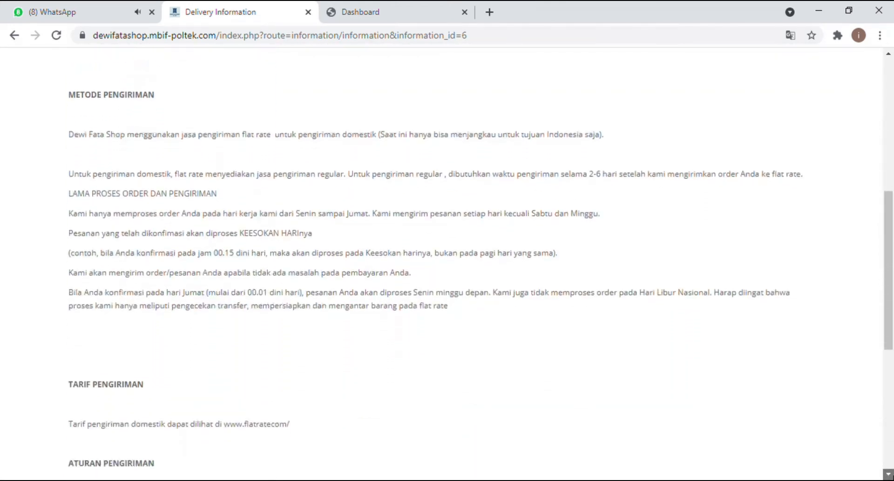
scroll(447, 263, "down", 3)
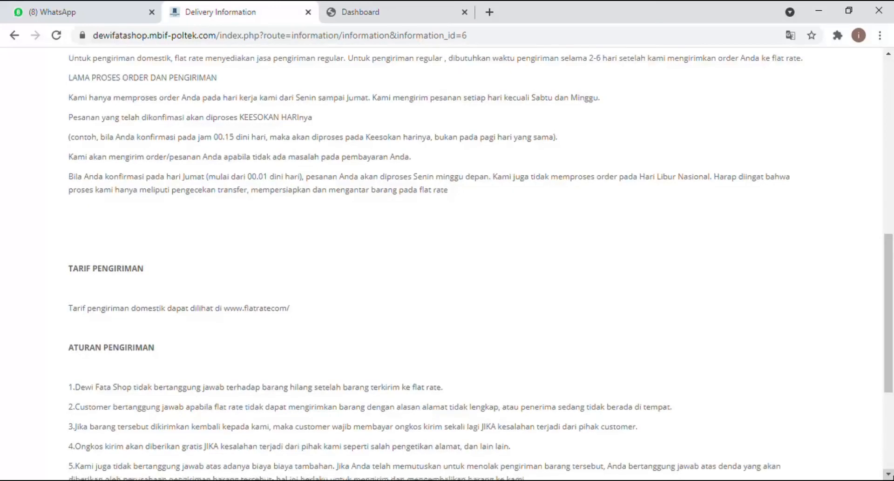
scroll(448, 263, "down", 3)
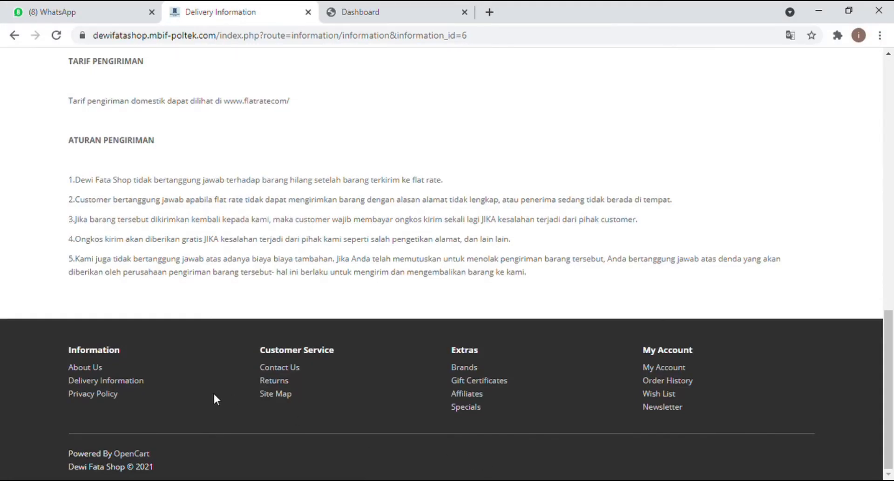
left_click(108, 397)
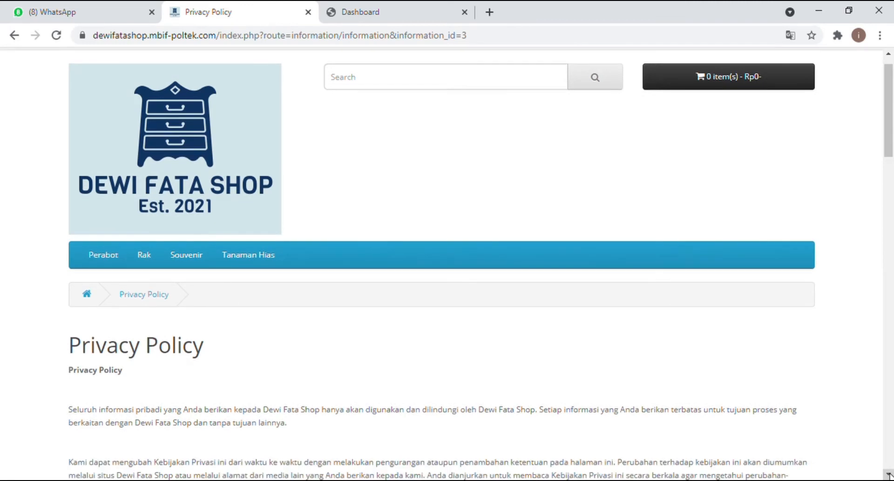
Step: Scroll through the Privacy Policy's data collection, uses, complaint and Hak Dewi Fata Shop sections
scroll(889, 474, "down", 3)
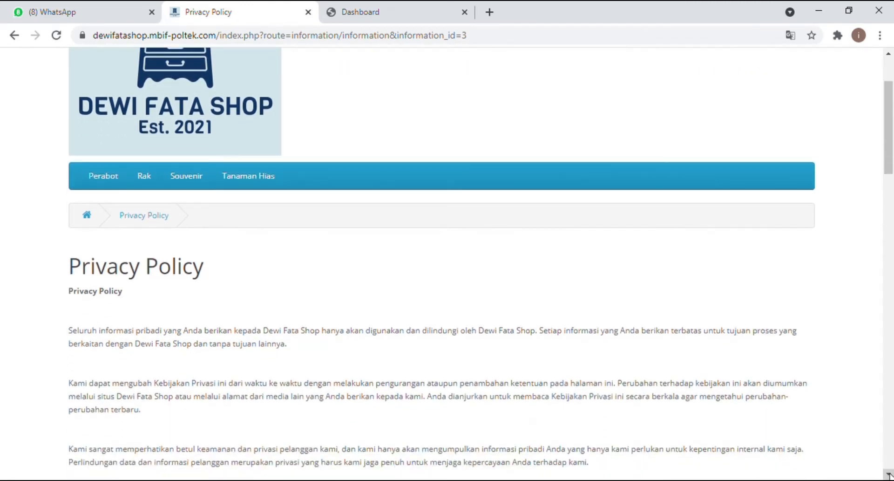
scroll(889, 474, "down", 3)
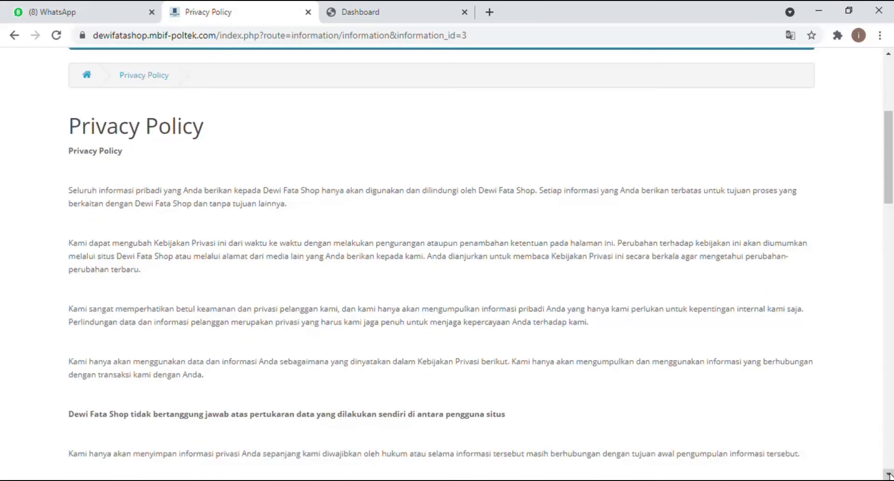
scroll(889, 474, "down", 2)
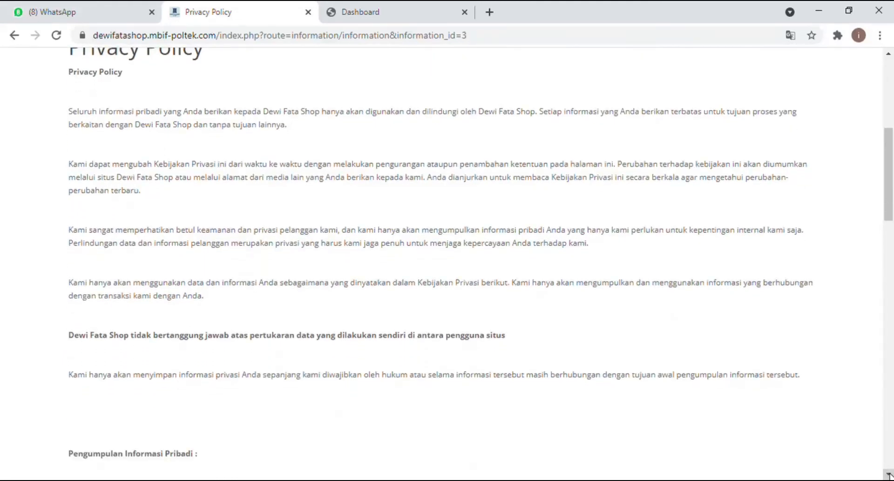
scroll(889, 474, "down", 3)
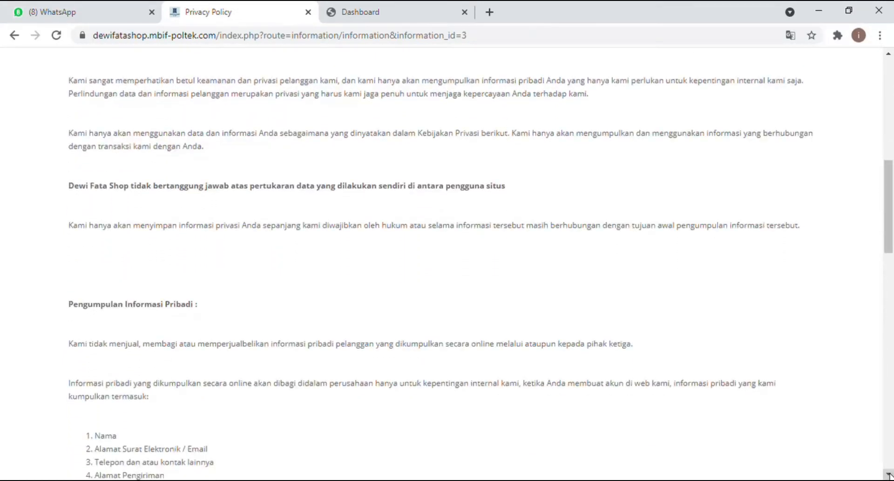
scroll(889, 475, "down", 3)
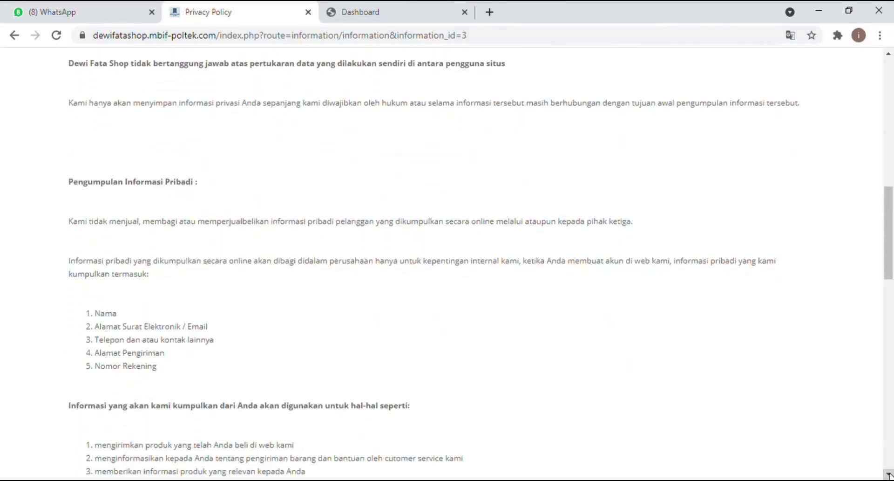
scroll(889, 475, "down", 3)
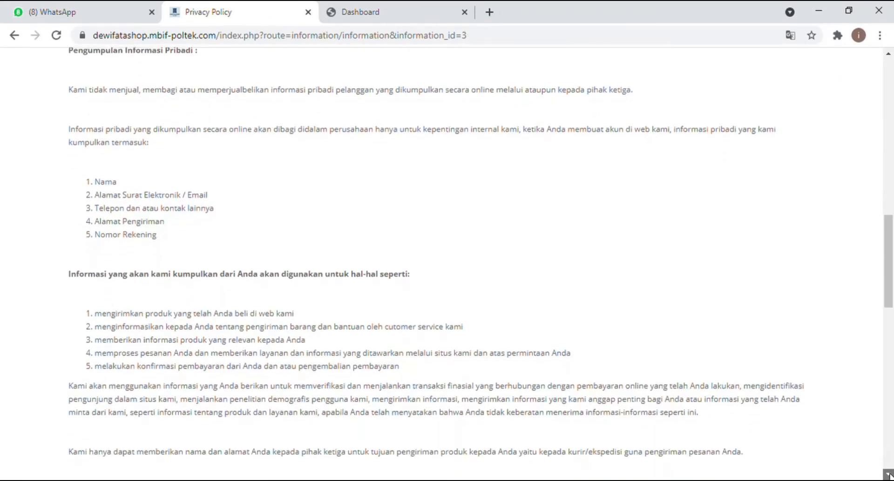
scroll(888, 474, "down", 5)
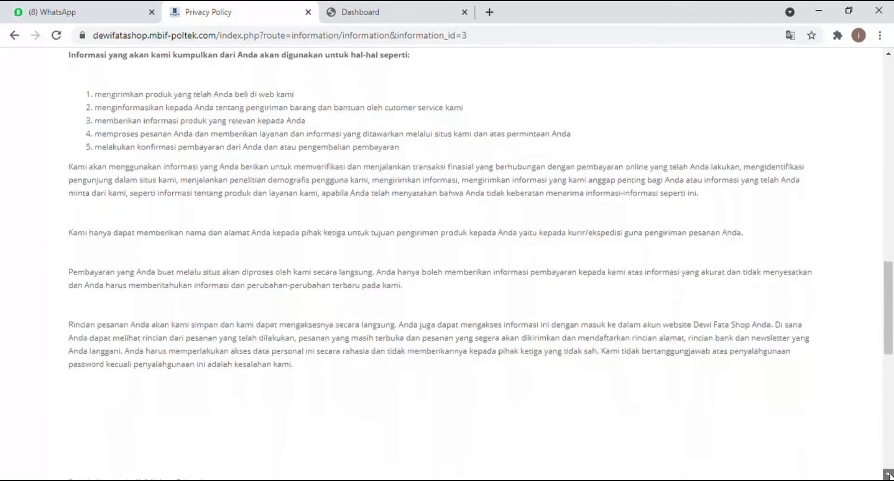
scroll(889, 475, "down", 4)
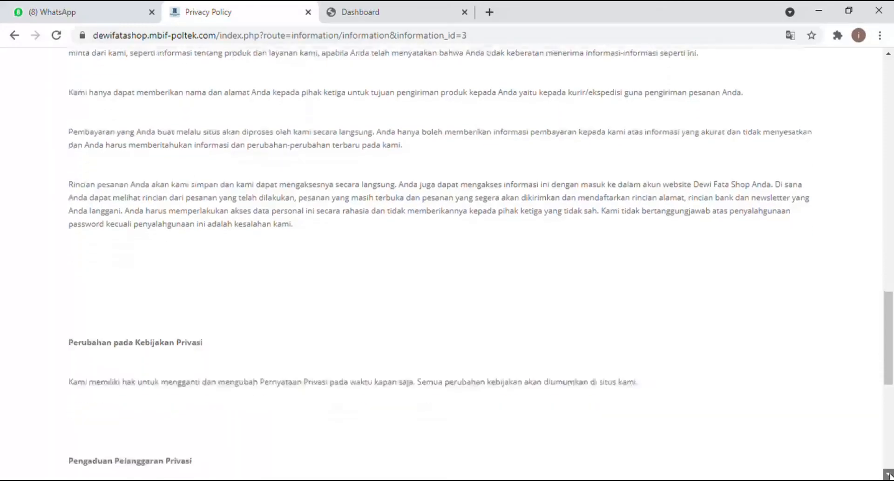
scroll(889, 475, "down", 8)
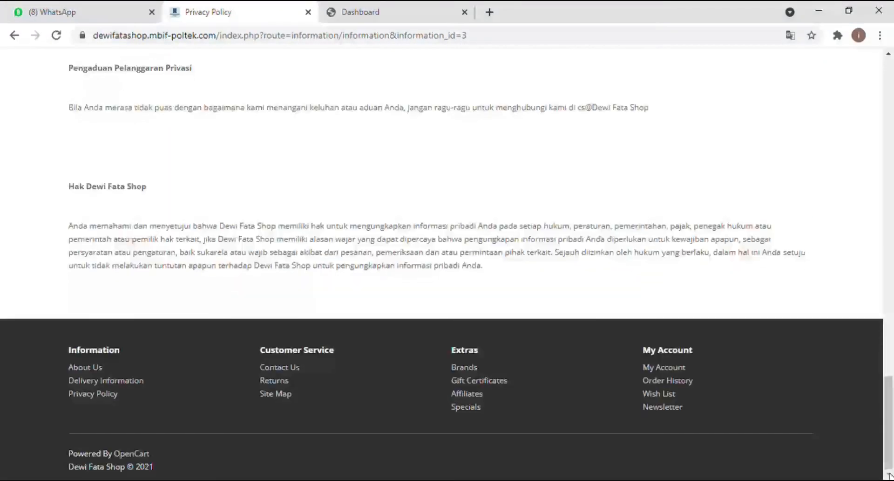
Step: Open Contact Us and look over Our Location, the telephone details and the Contact Form
left_click(282, 368)
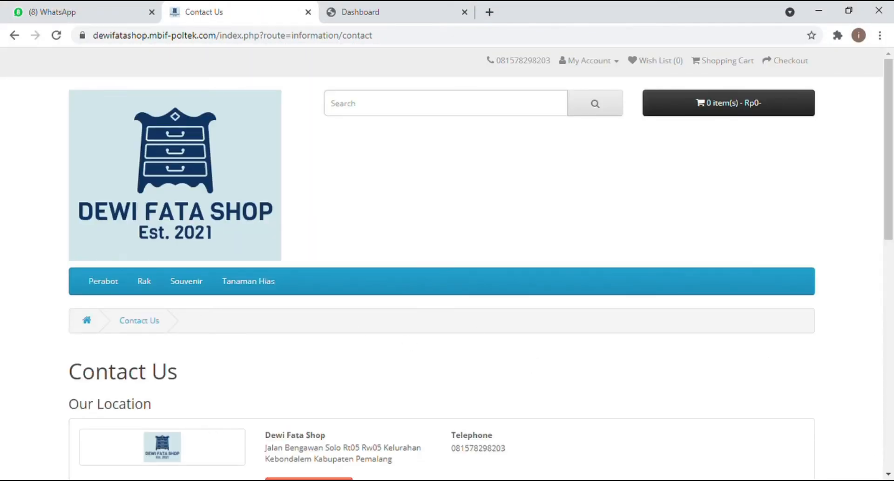
scroll(889, 473, "down", 3)
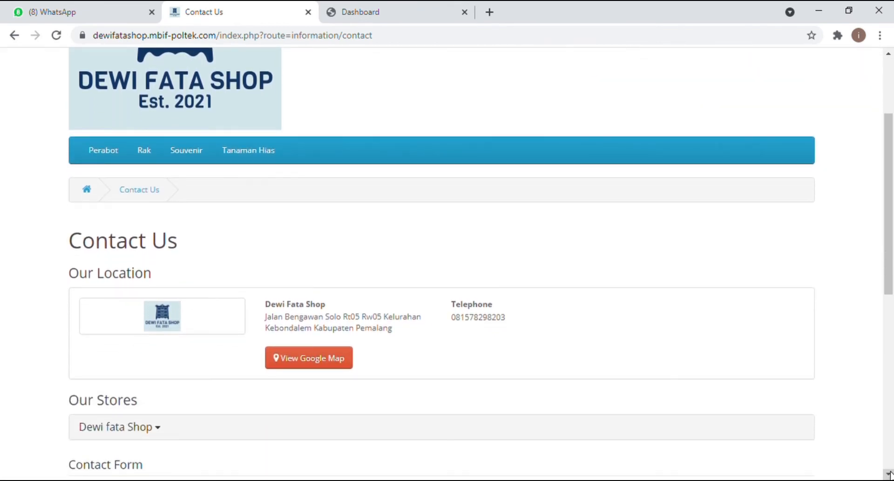
scroll(889, 473, "down", 2)
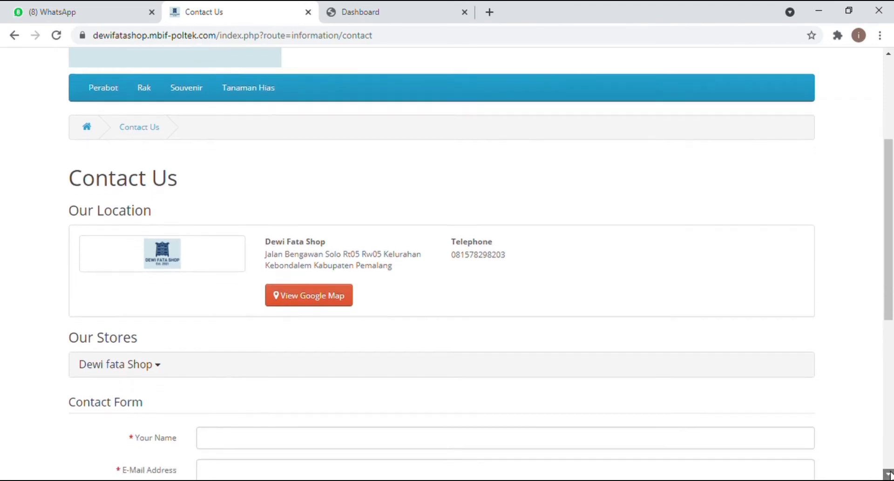
scroll(889, 473, "down", 4)
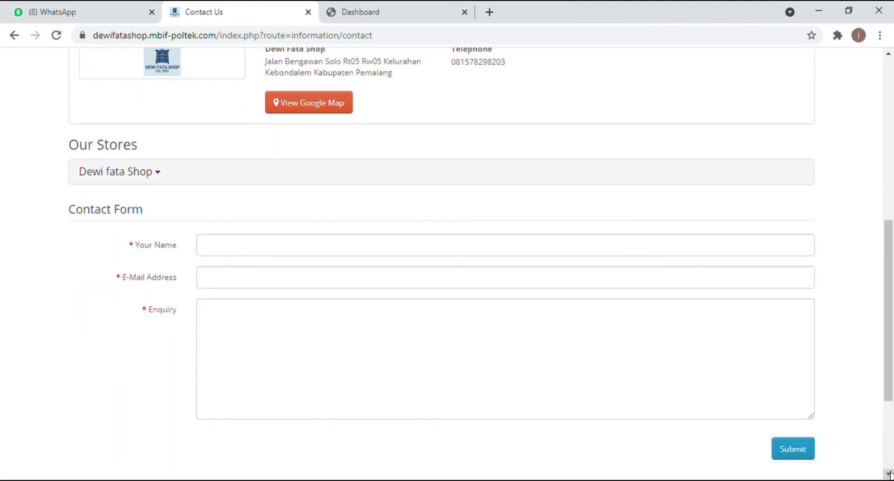
scroll(889, 473, "down", 3)
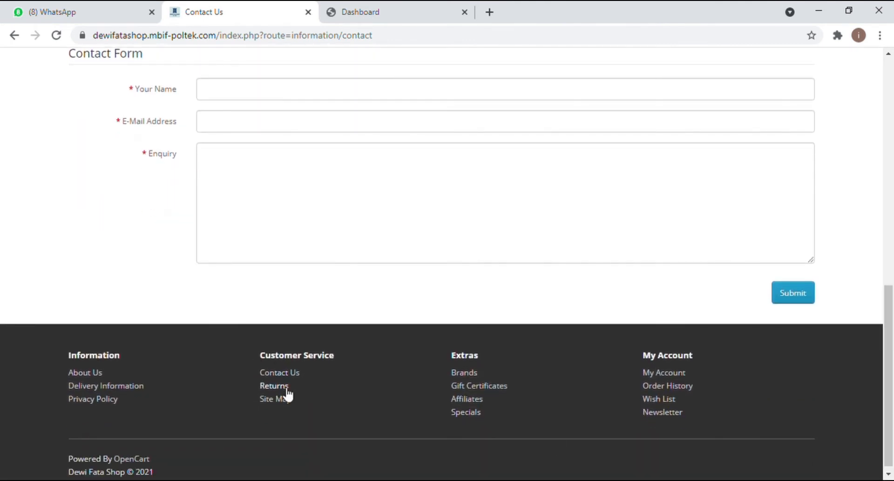
Step: Open the Product Returns request form and scroll down through its fields
left_click(287, 390)
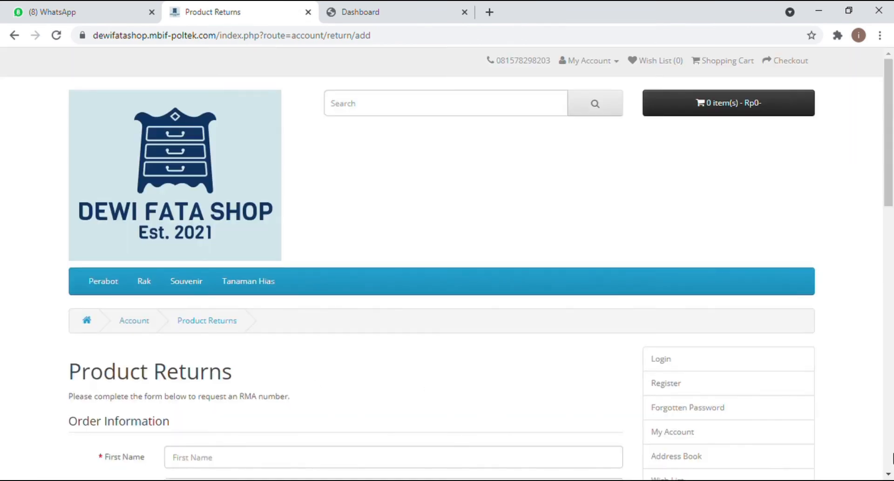
left_click(888, 476)
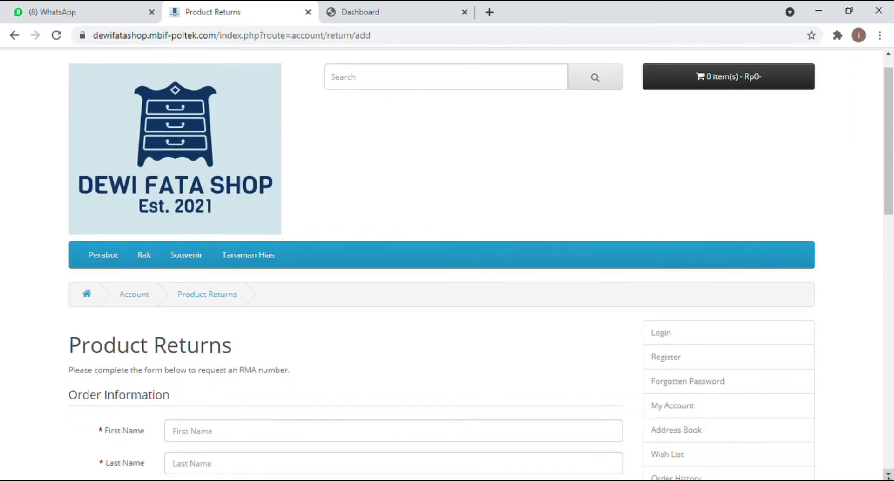
left_click(888, 476)
left_click(889, 476)
left_click(889, 476)
left_click(889, 476)
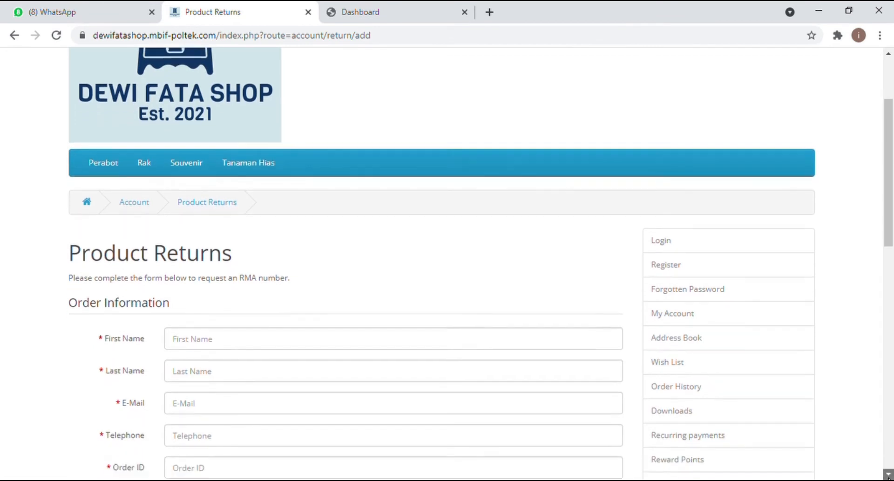
left_click(889, 476)
left_click(889, 476)
Step: Scroll to the footer and open the Site Map listing Rak Besi, Rak Buku and Rak Kayu
left_click(888, 476)
left_click(889, 476)
left_click(888, 476)
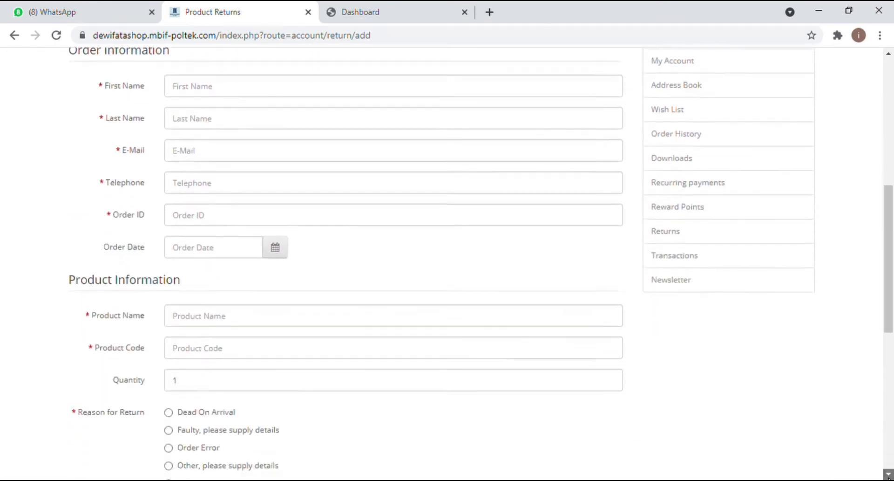
left_click(889, 476)
left_click(889, 476)
left_click(888, 476)
left_click(888, 476)
left_click(888, 476)
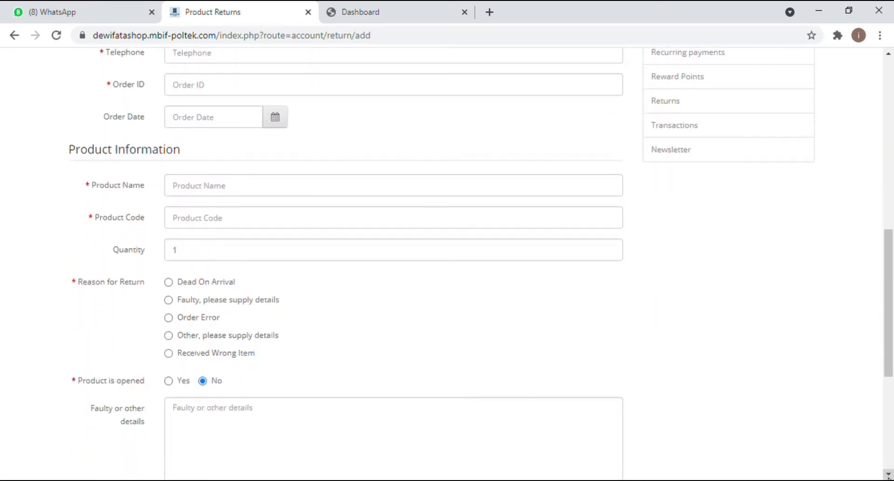
left_click(888, 476)
left_click(888, 476)
left_click(889, 476)
left_click(889, 476)
left_click(889, 476)
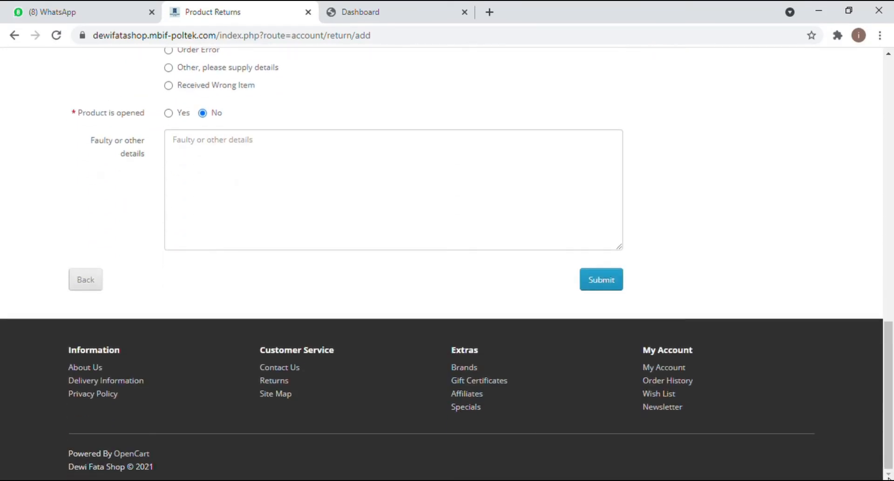
left_click(283, 392)
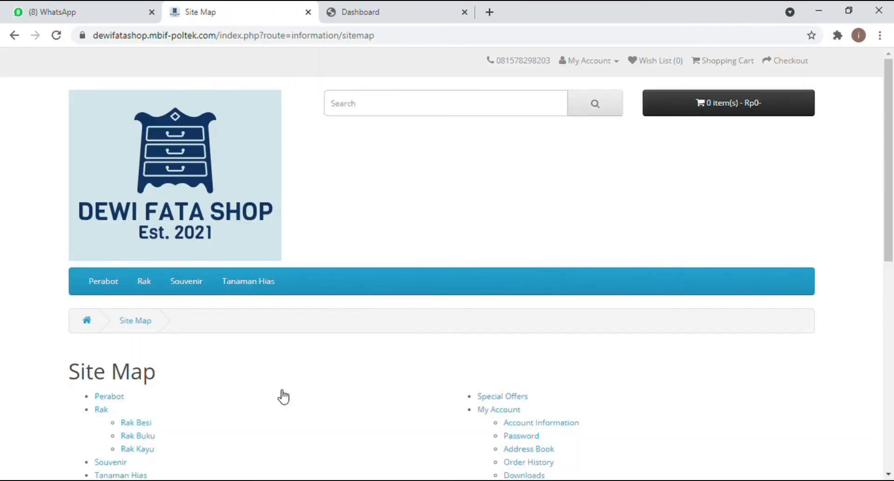
Step: Scroll down the Site Map's category and information listings
left_click(888, 476)
left_click_drag(889, 476, 888, 476)
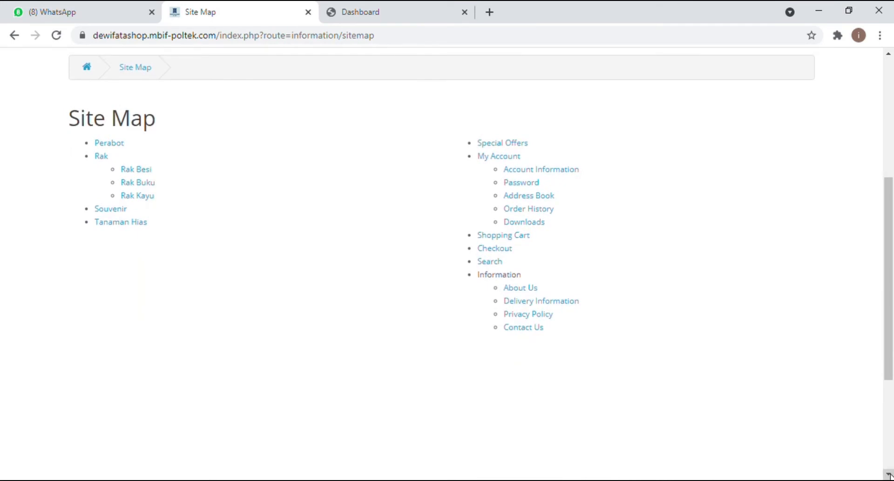
left_click_drag(889, 476, 889, 476)
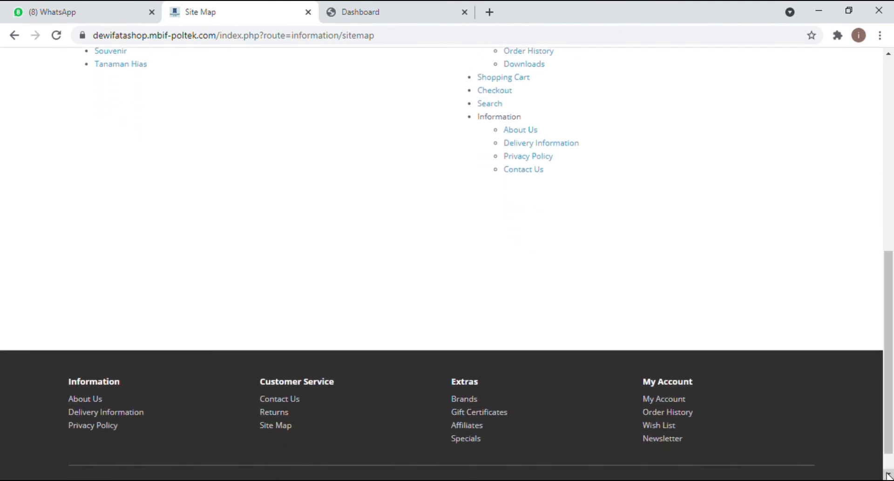
Step: Open the Brands page showing Apple, Canon, Hewlett-Packard, HTC, Palm and Sony, and scroll it
left_click(471, 400)
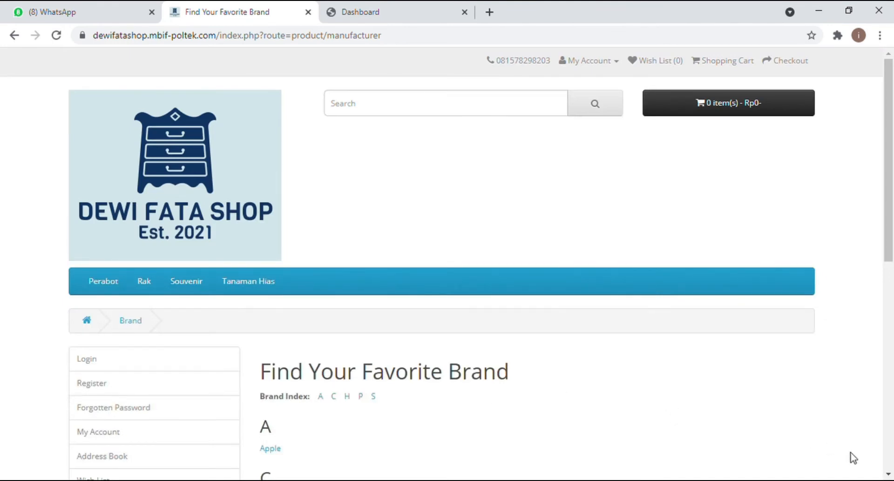
left_click_drag(889, 475, 890, 474)
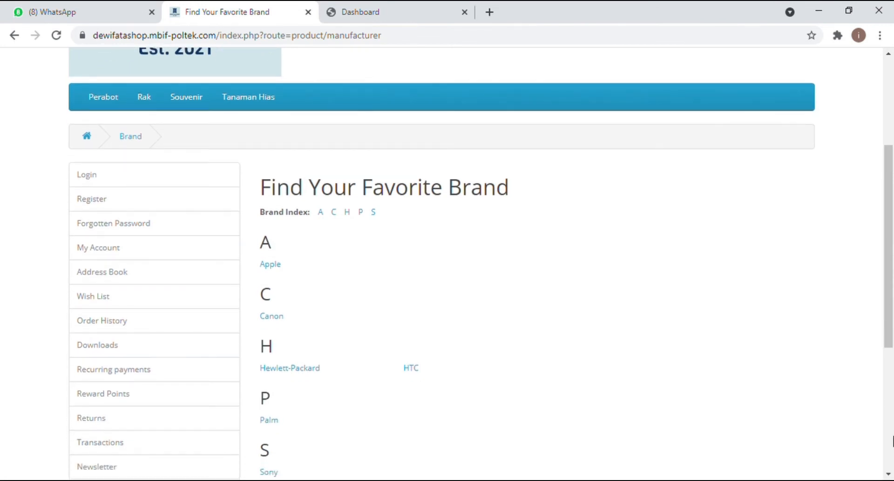
left_click(891, 89)
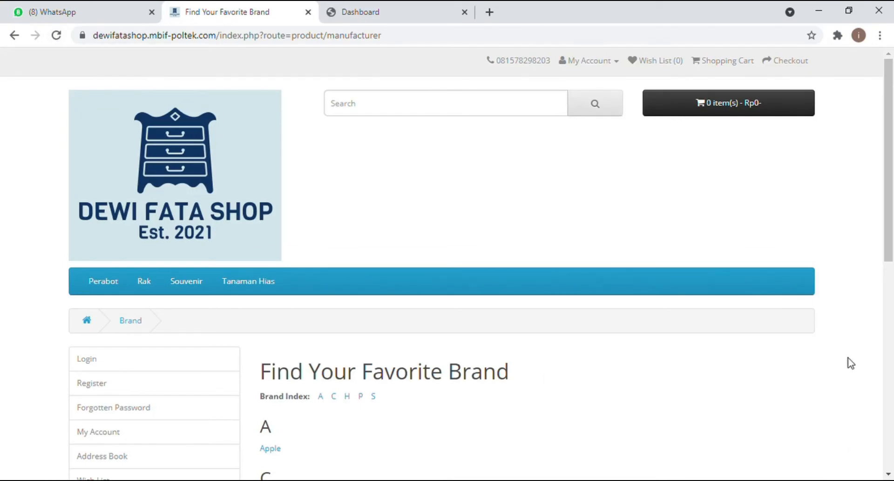
left_click(889, 397)
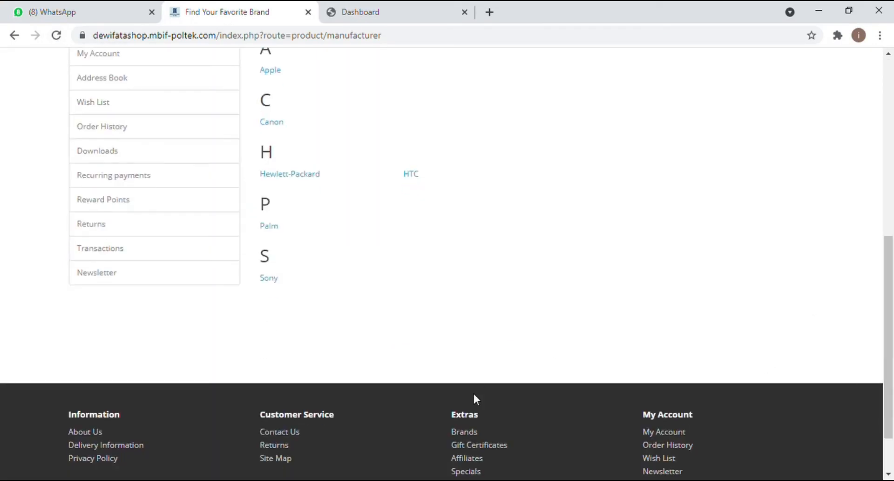
left_click(466, 471)
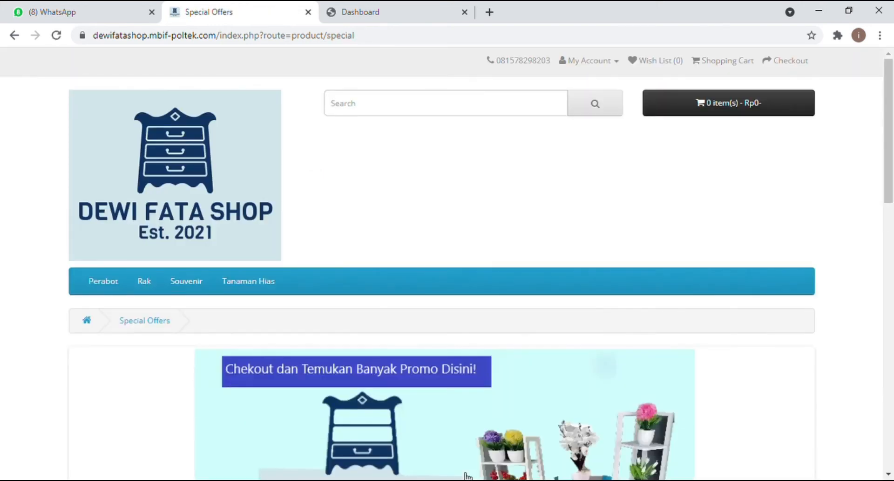
scroll(885, 431, "down", 8)
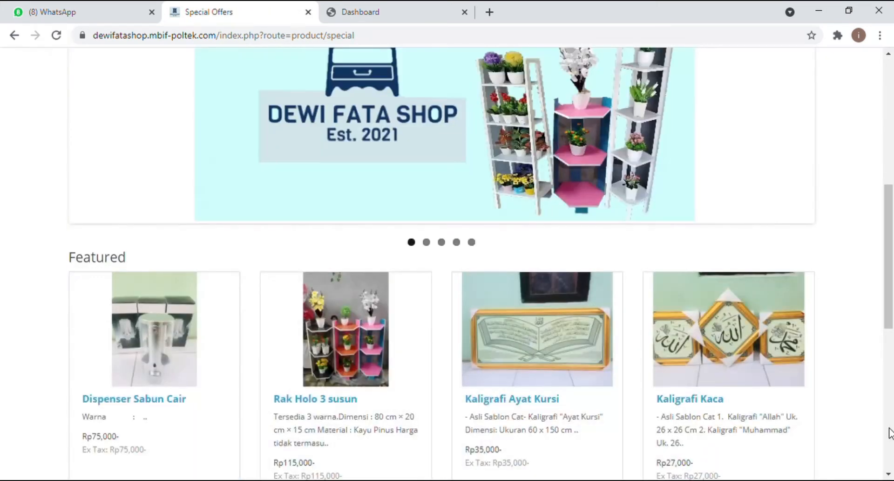
scroll(889, 432, "down", 6)
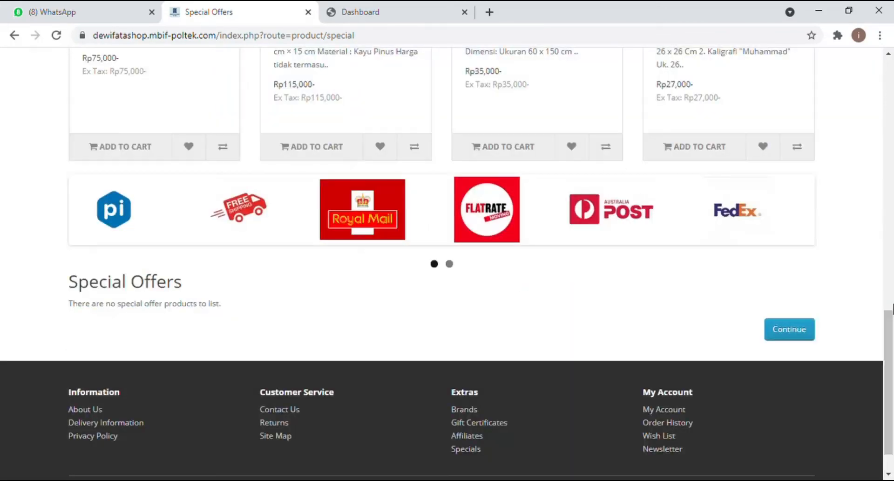
scroll(891, 298, "up", 8)
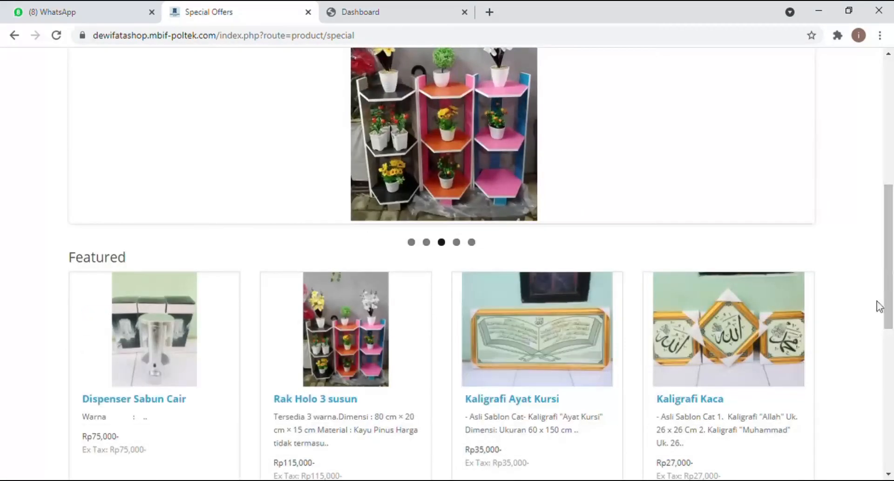
scroll(891, 389, "down", 8)
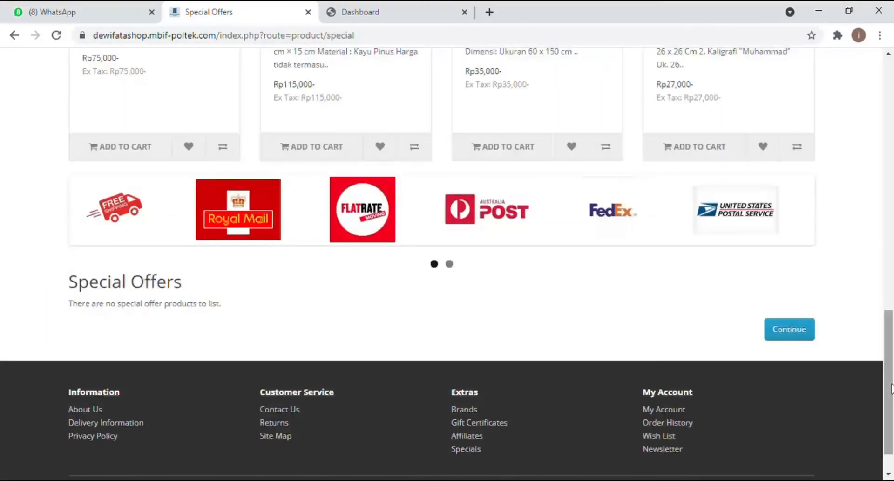
scroll(892, 77, "up", 8)
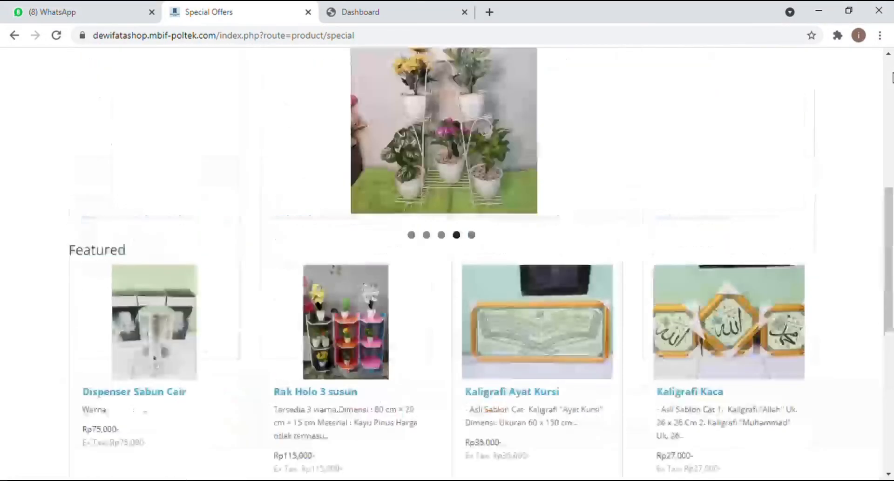
scroll(891, 365, "down", 8)
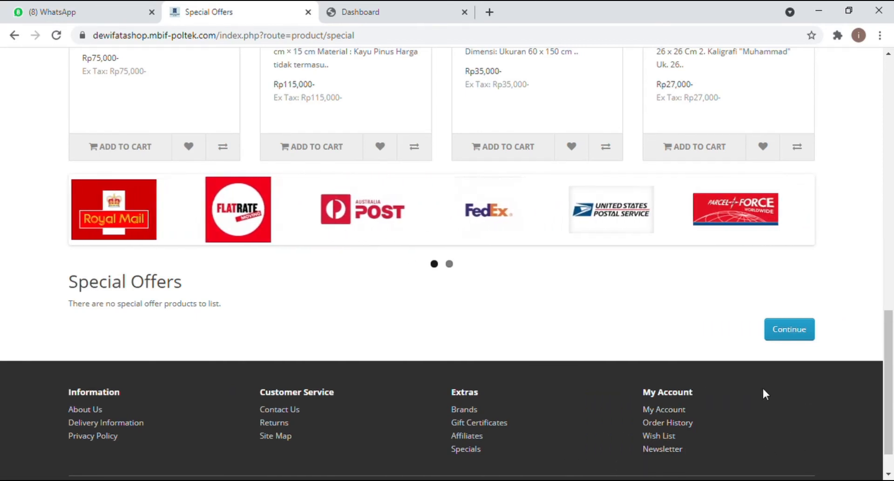
left_click(889, 299)
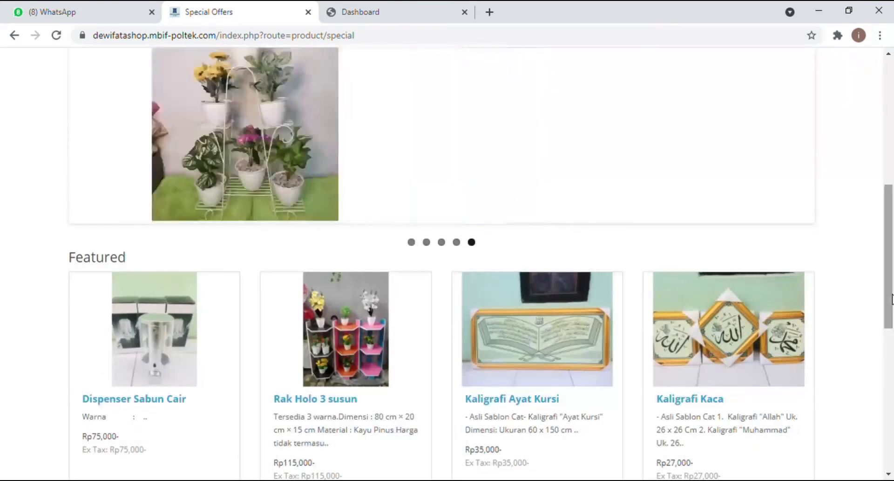
left_click(887, 163)
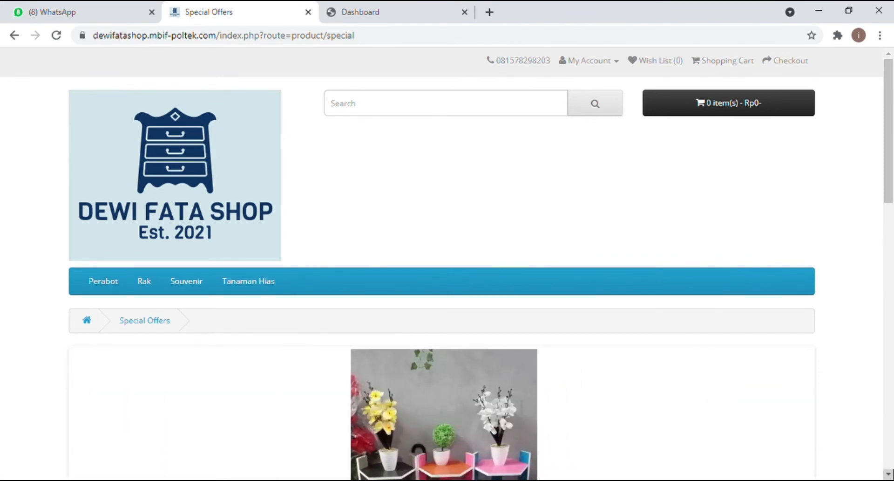
scroll(448, 265, "down", 2)
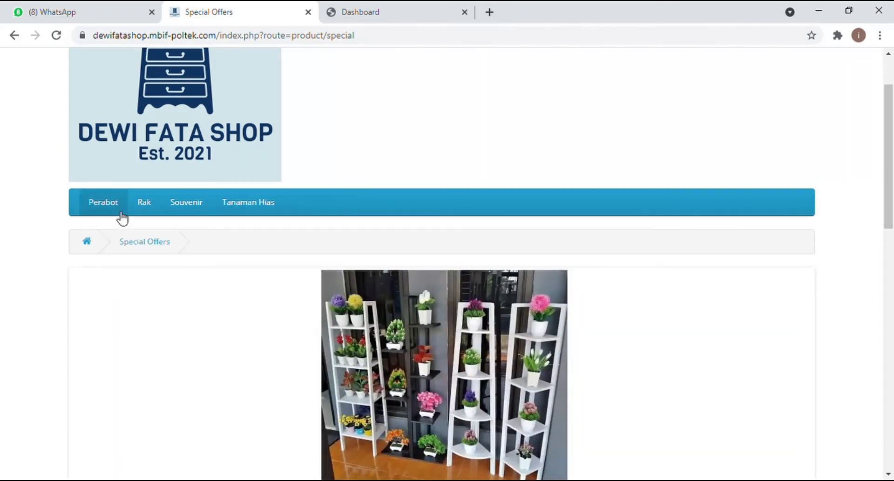
mouse_move(143, 208)
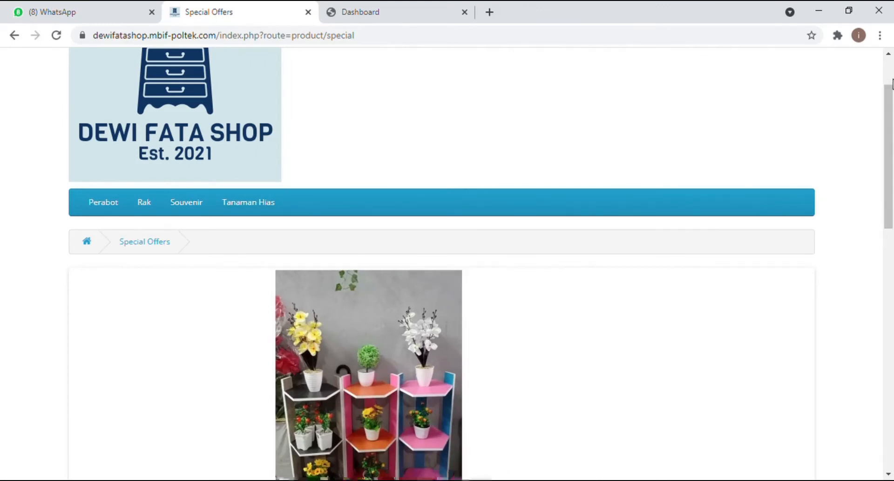
scroll(876, 83, "up", 2)
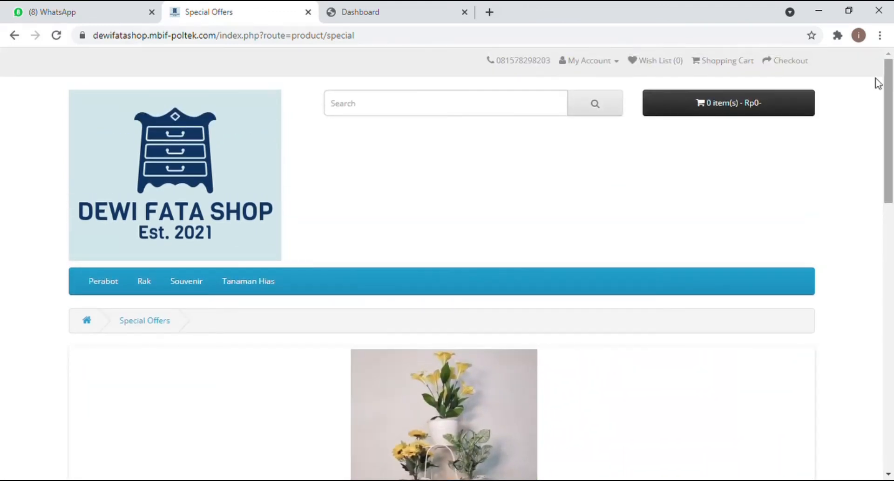
left_click(519, 115)
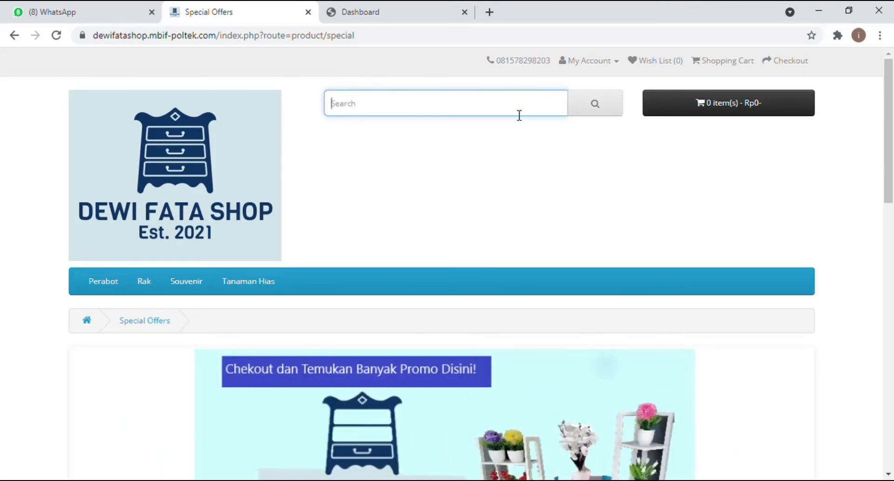
Step: Search the shop for 'rak' and scroll through the seven matching products
type("rak")
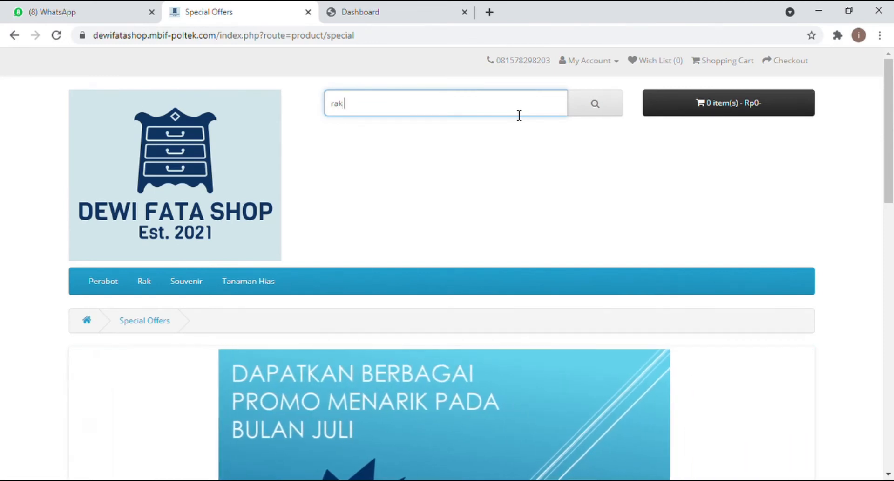
left_click(575, 111)
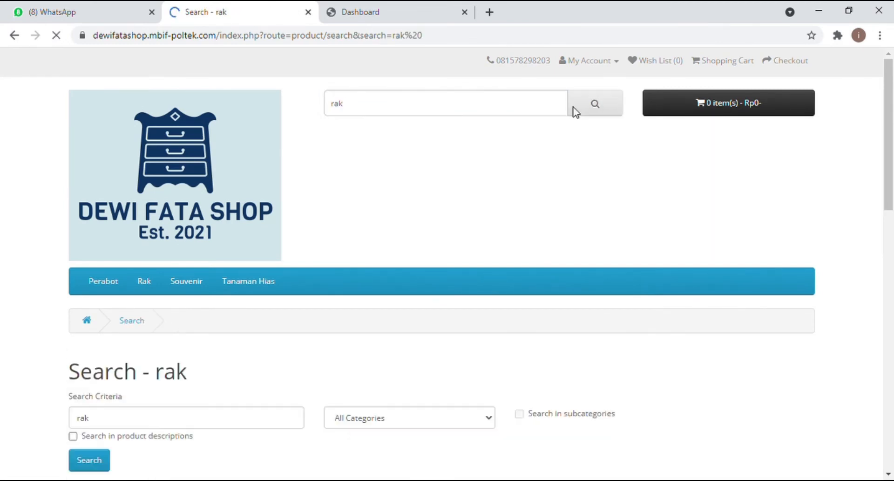
left_click(888, 440)
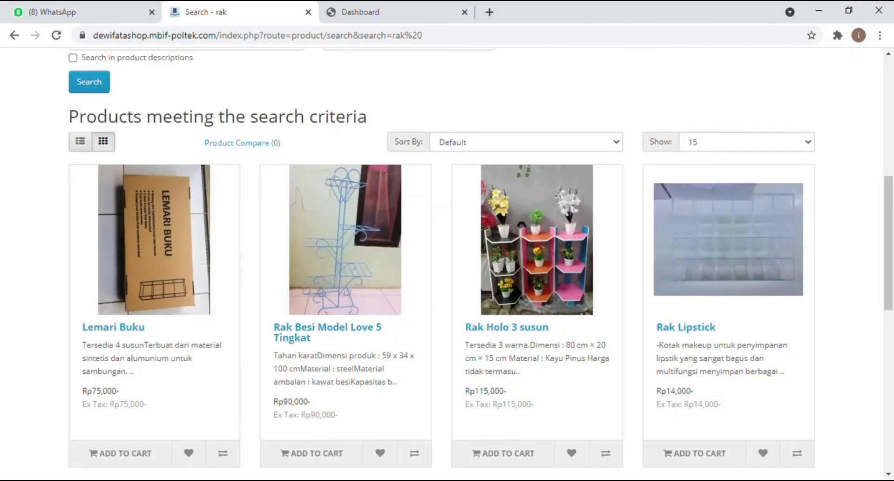
left_click_drag(890, 473, 890, 473)
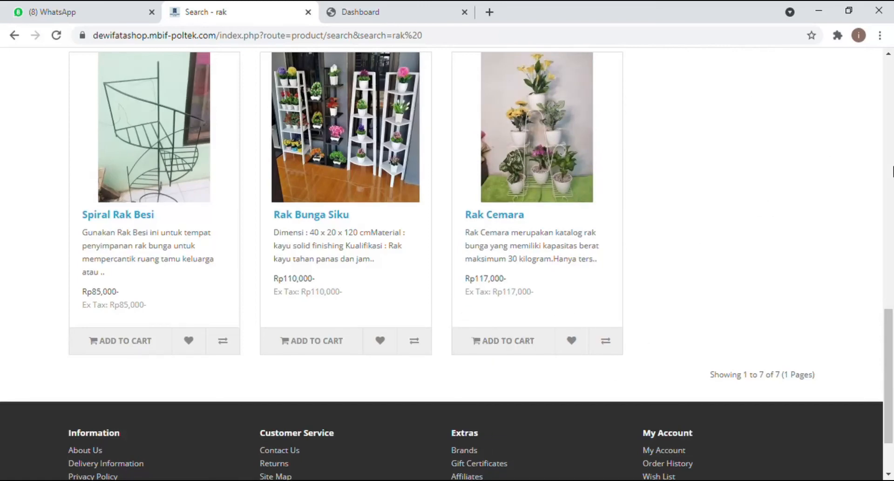
Step: Scroll back to the top and open the Perabot category with its six products
scroll(892, 171, "up", 15)
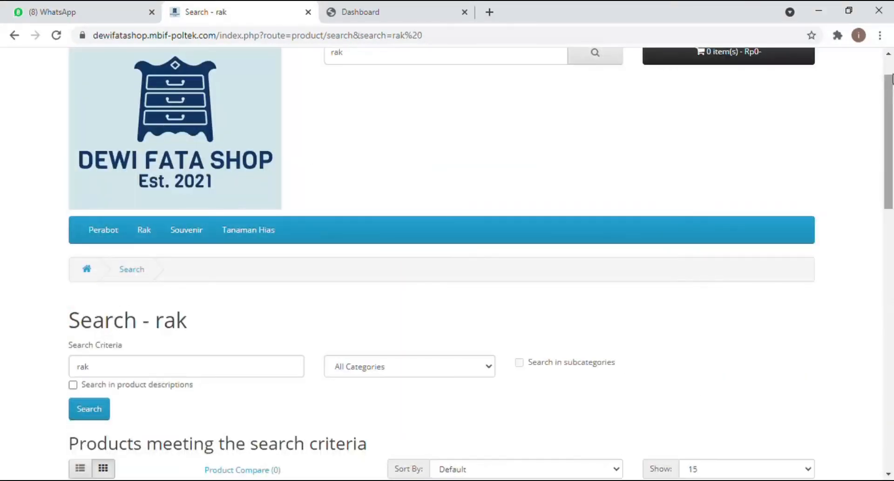
scroll(892, 79, "up", 1)
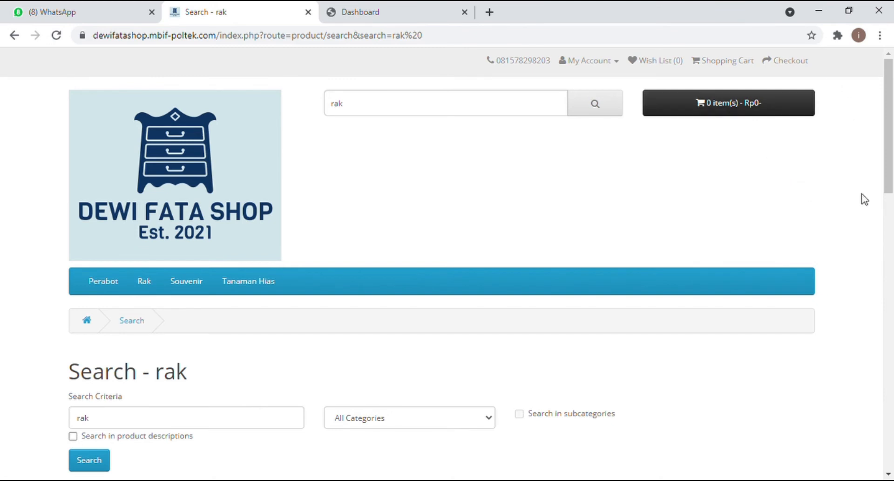
scroll(893, 336, "down", 8)
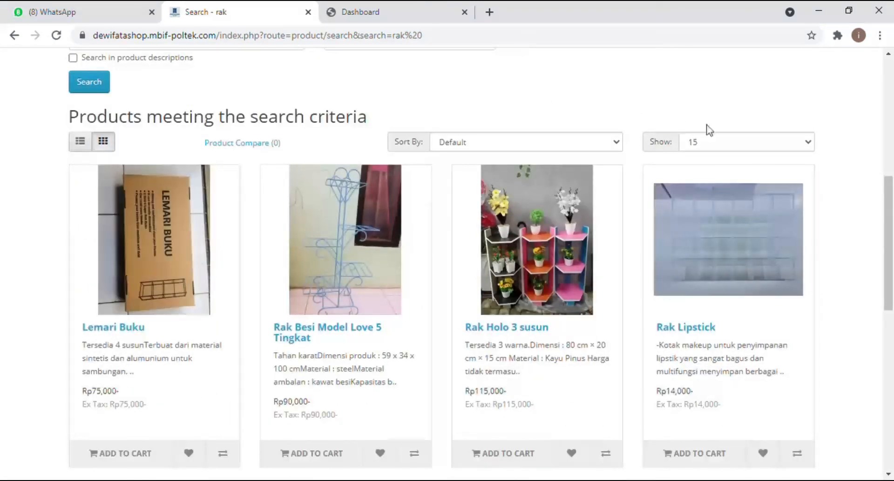
left_click(893, 105)
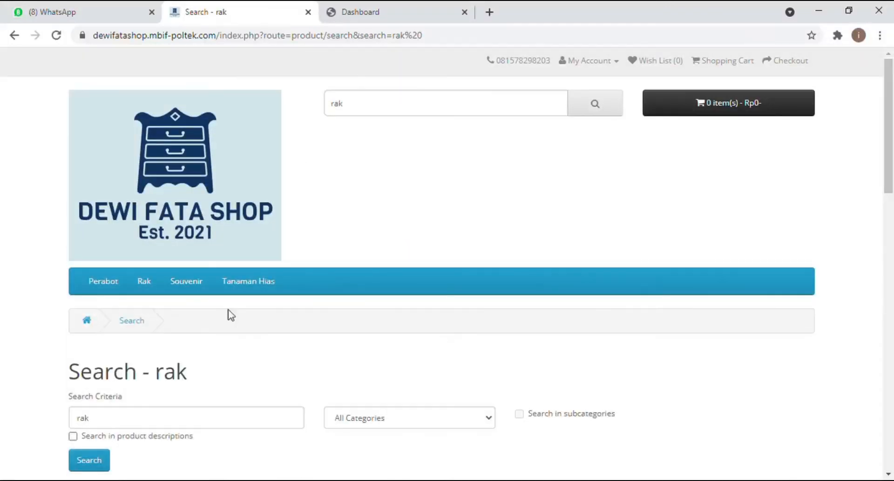
left_click(114, 288)
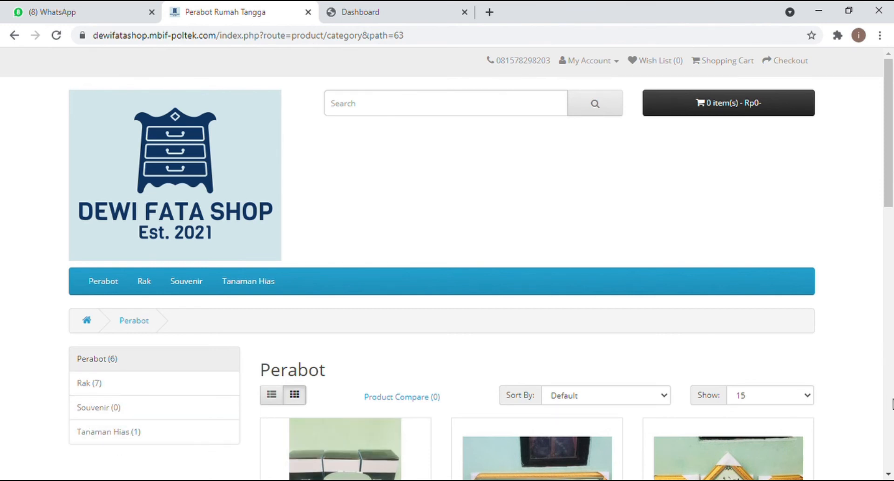
Step: Scroll down through the six Perabot products, including Dispenser Sabun Cair and Satu Set Spatula Masak
scroll(890, 470, "down", 3)
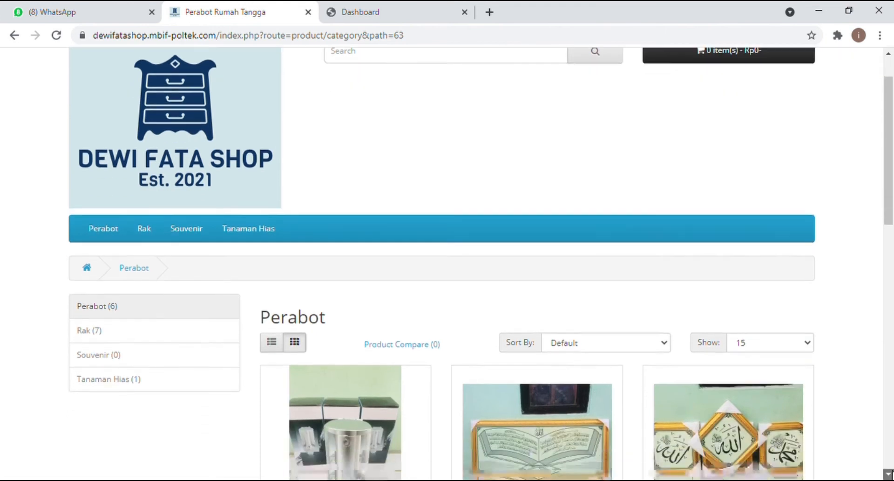
left_click(887, 473)
left_click(888, 473)
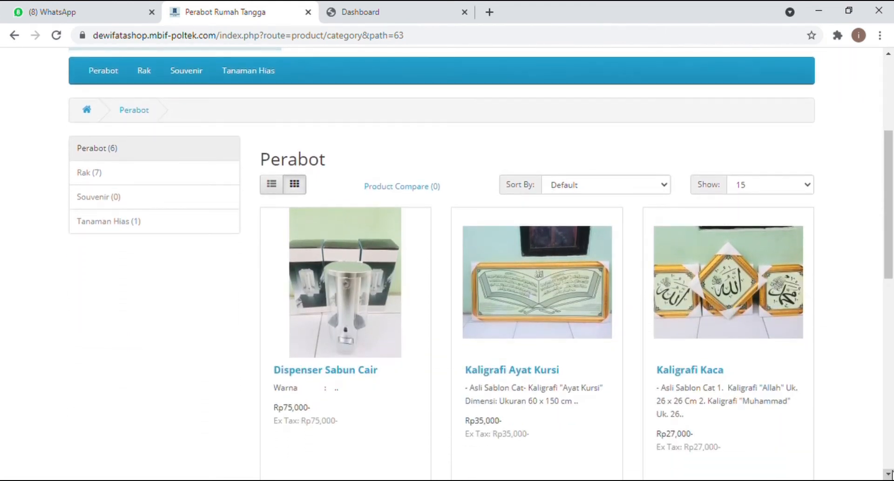
left_click(888, 473)
left_click(888, 473)
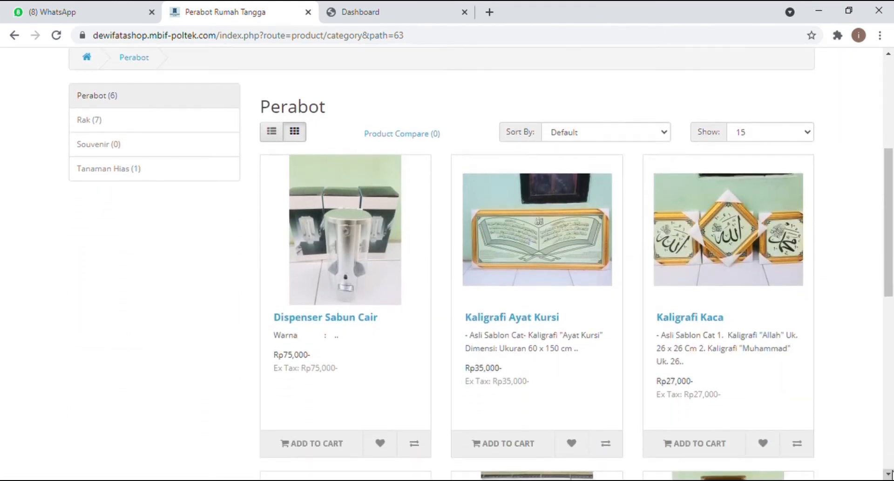
left_click(887, 472)
left_click(887, 473)
left_click(887, 473)
left_click(888, 472)
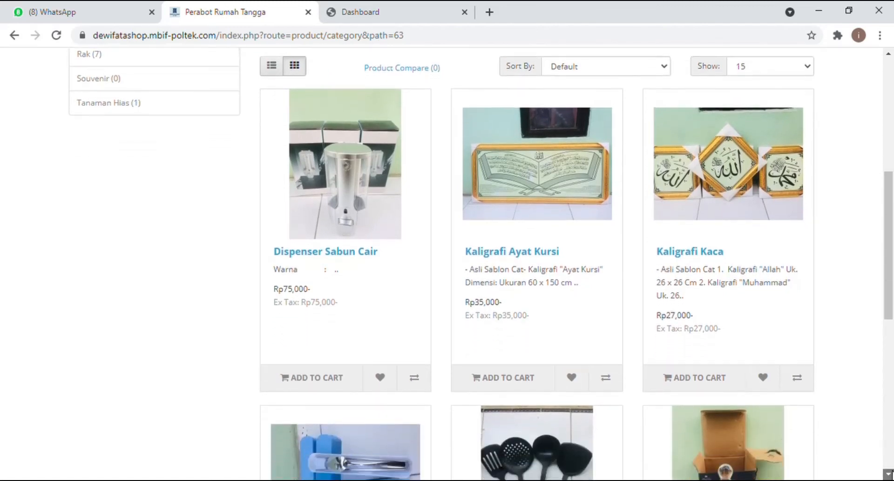
left_click(888, 473)
left_click(888, 473)
left_click(888, 473)
left_click(888, 473)
left_click(888, 473)
left_click(888, 472)
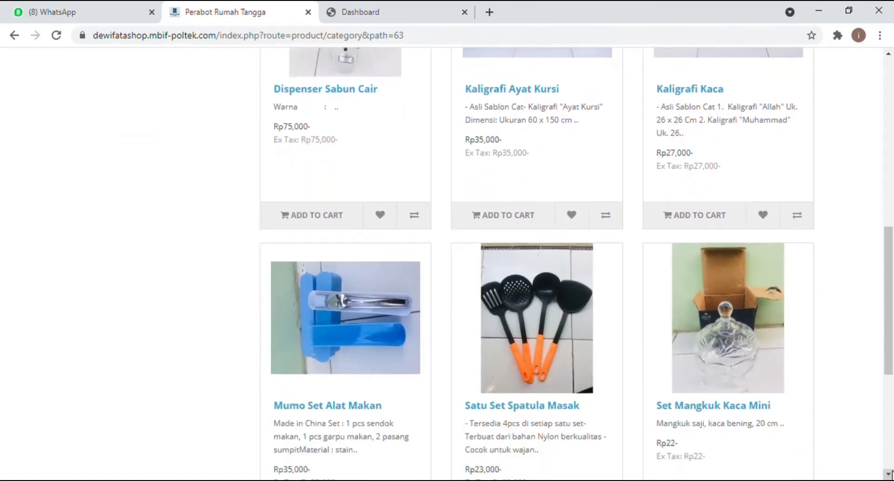
left_click(888, 473)
left_click(888, 472)
left_click(888, 472)
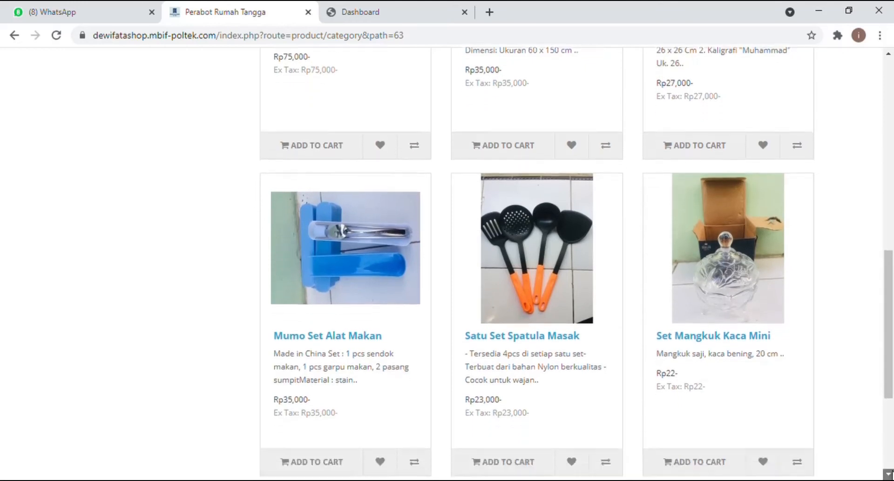
left_click(888, 472)
left_click(888, 473)
left_click(888, 473)
left_click(888, 473)
left_click(888, 473)
left_click(888, 473)
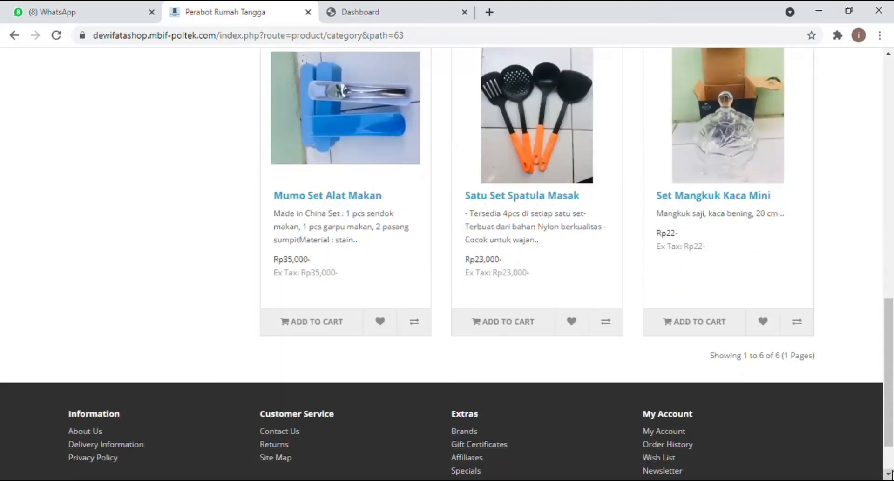
left_click(888, 473)
Step: Return to the top of the page and open the Rak (7) category
left_click(890, 242)
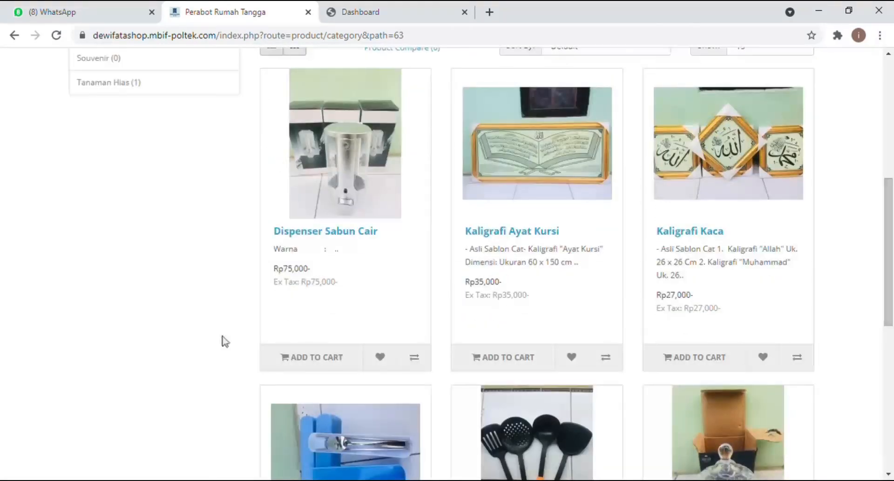
left_click(889, 54)
left_click(888, 54)
left_click(888, 54)
left_click(889, 54)
left_click(888, 55)
left_click(889, 54)
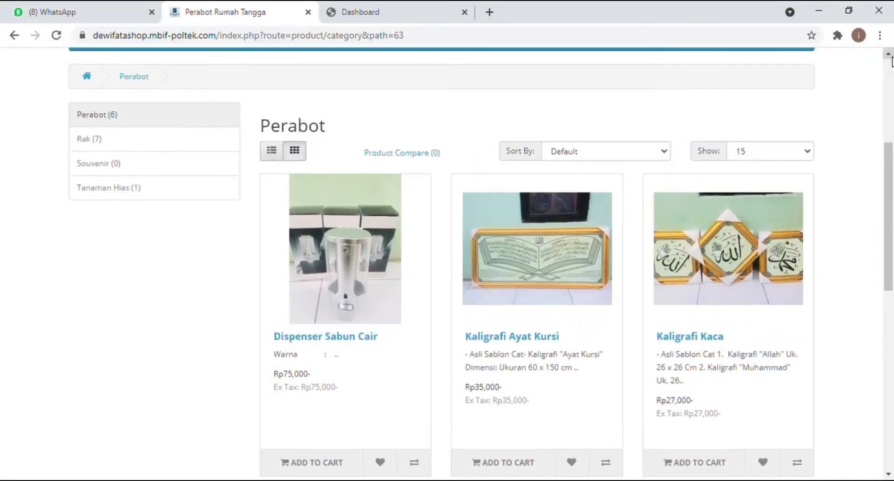
left_click(889, 54)
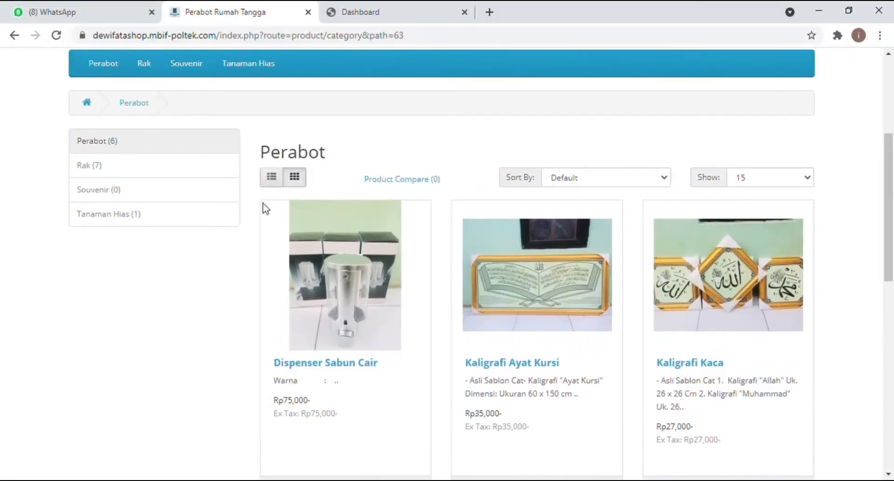
left_click(146, 171)
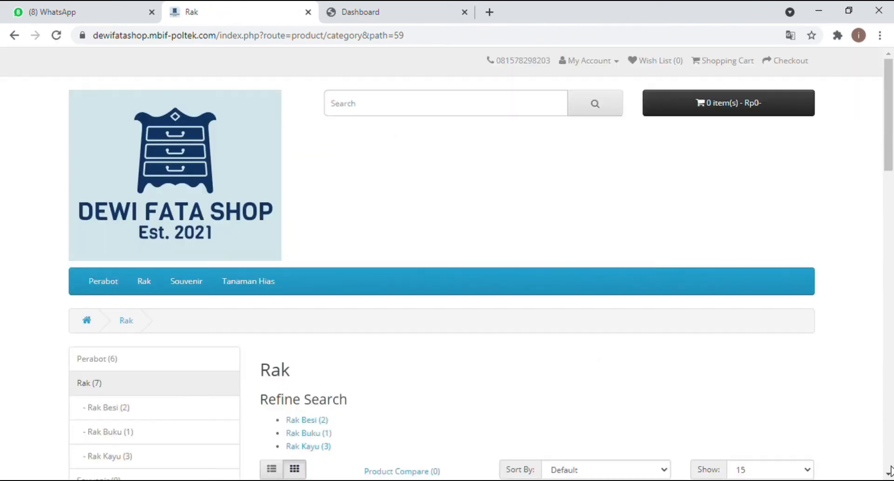
Step: Scroll down through the Rak shelf products
left_click(889, 474)
left_click(889, 473)
left_click(889, 473)
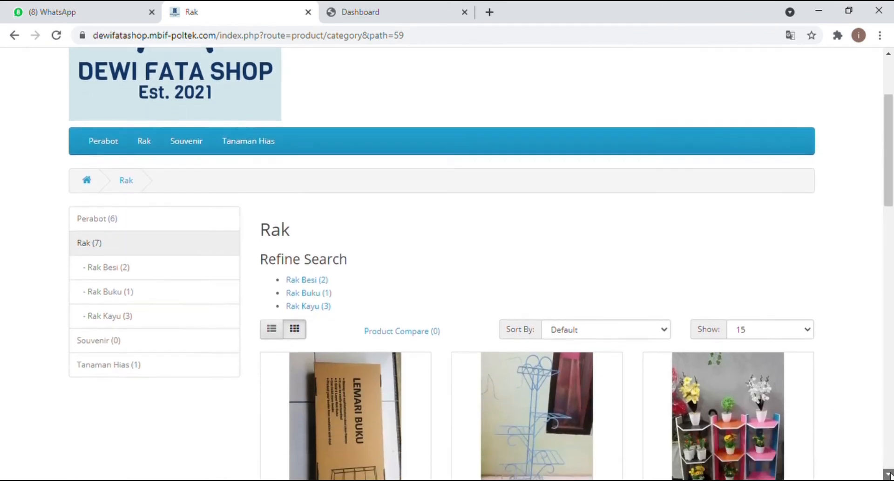
left_click(888, 474)
left_click(889, 474)
left_click(889, 474)
left_click(889, 473)
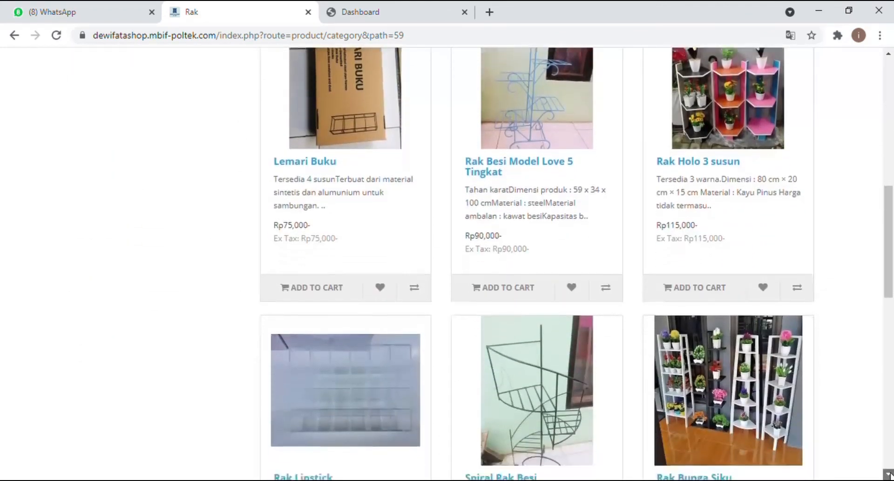
left_click(889, 473)
left_click(889, 473)
left_click(889, 473)
left_click(889, 474)
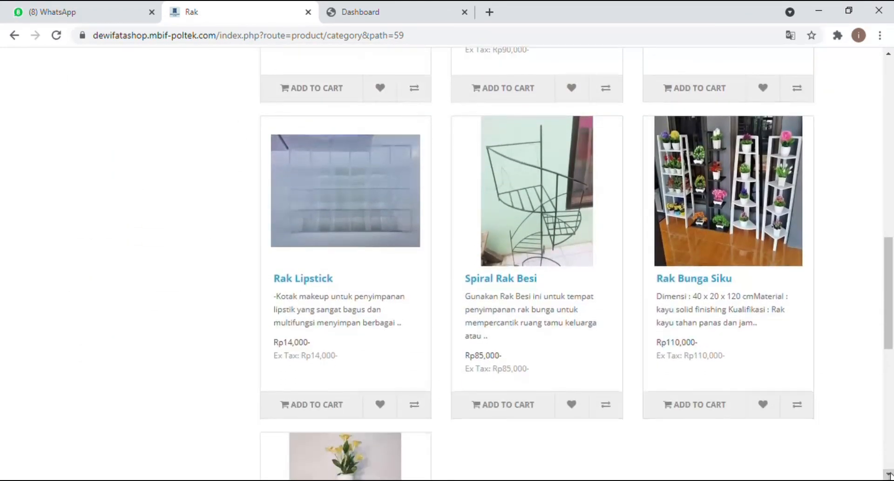
left_click(889, 473)
left_click(888, 473)
left_click(889, 473)
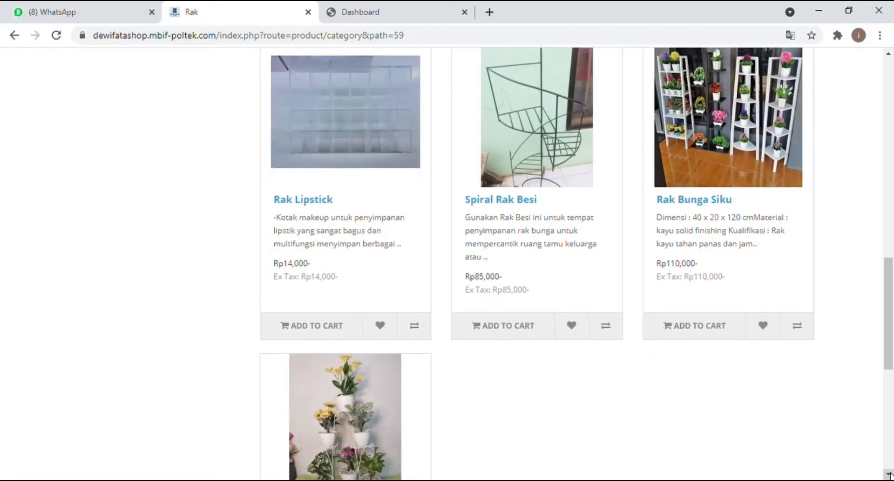
left_click(889, 474)
left_click(890, 474)
left_click(890, 474)
left_click(890, 474)
left_click(890, 474)
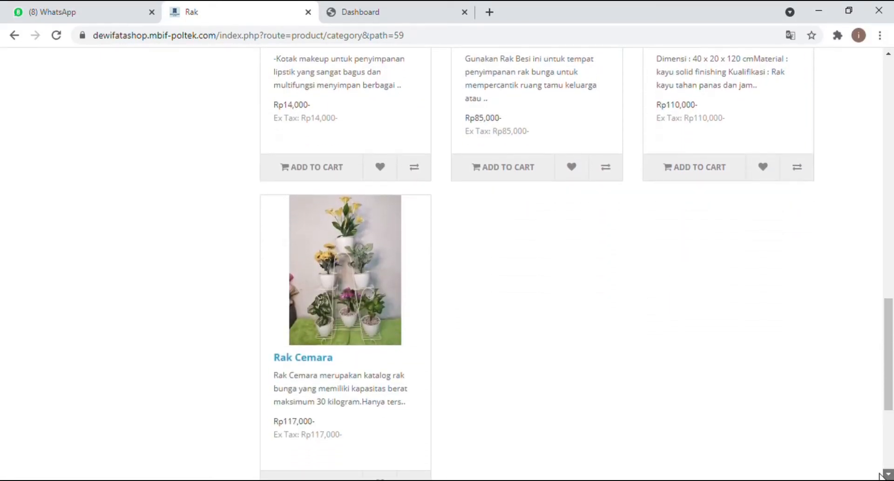
Step: Scroll back up and open the Tanaman Hias (1) category
left_click(891, 171)
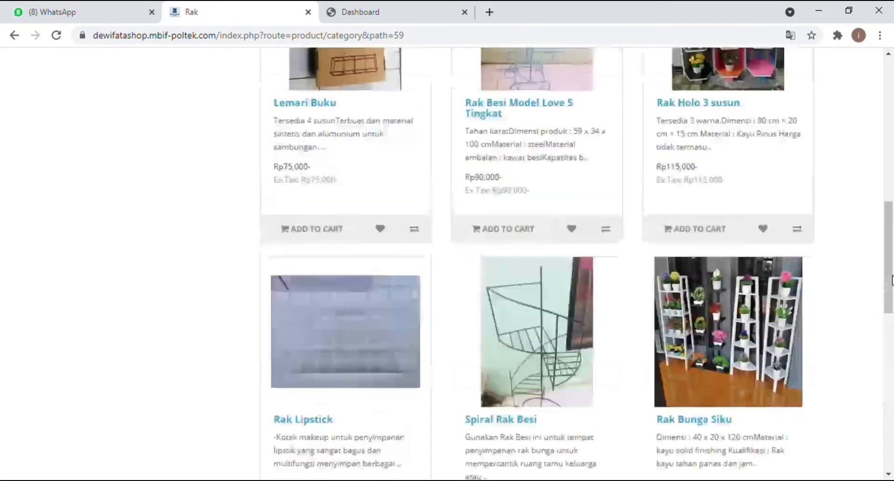
left_click(891, 171)
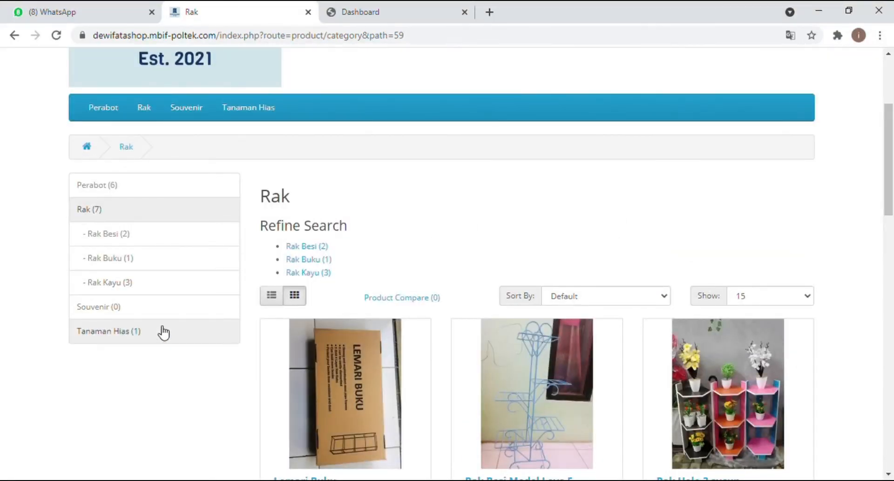
left_click(154, 342)
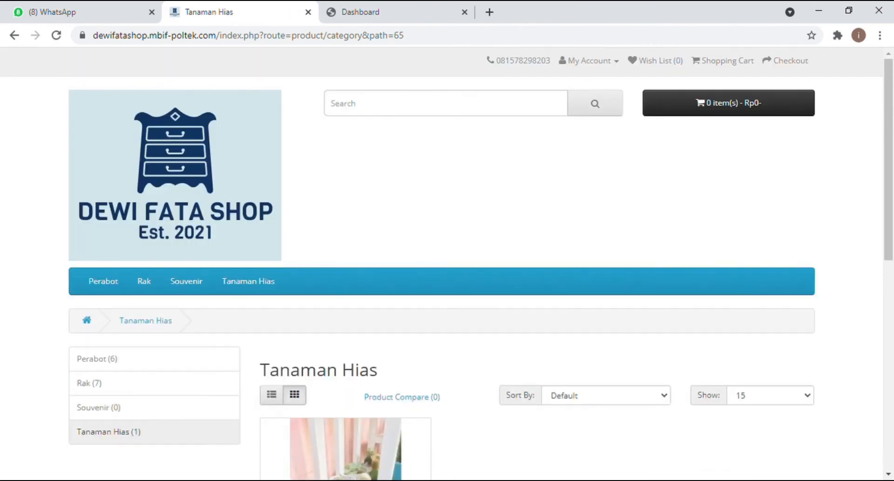
Step: Scroll down to view the Kaktus Mini Sukulen card priced at Rp15,000
scroll(889, 475, "down", 3)
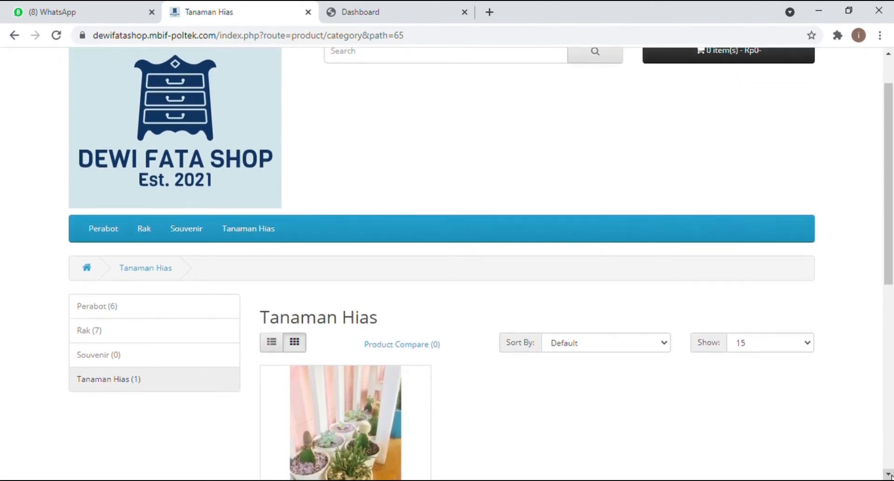
scroll(888, 475, "down", 3)
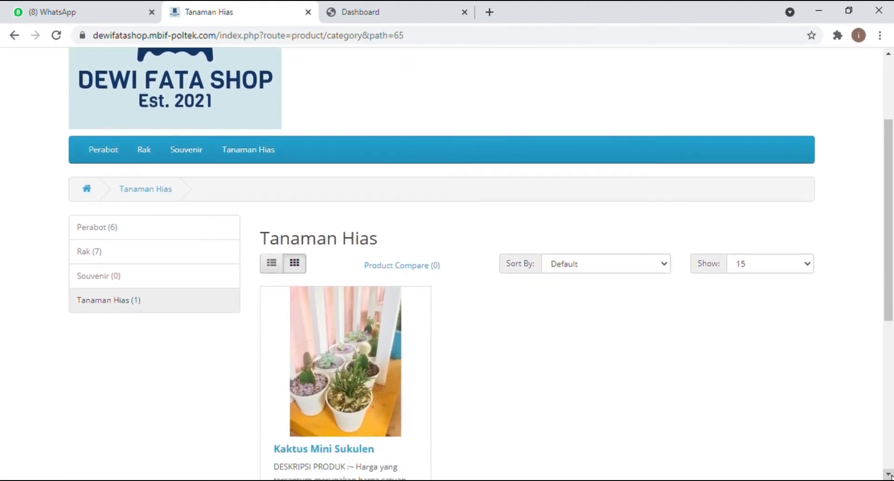
scroll(888, 476, "down", 2)
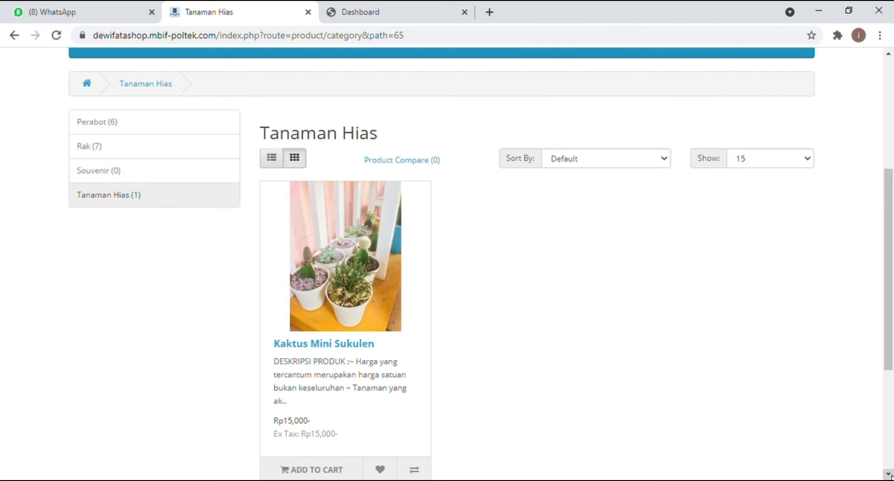
left_click(889, 474)
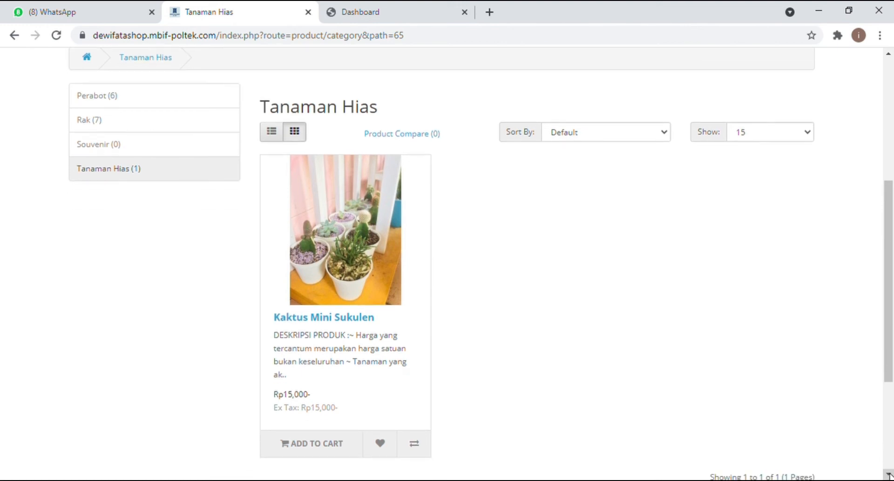
left_click(889, 474)
left_click(889, 474)
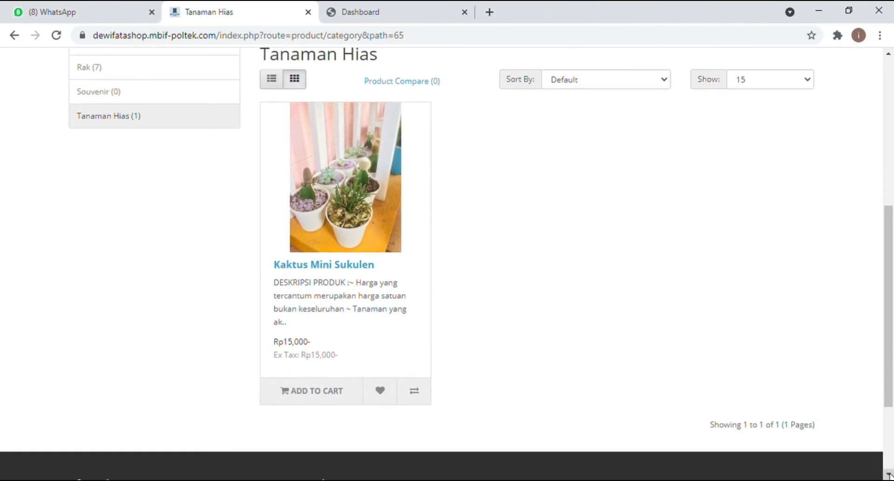
left_click(889, 474)
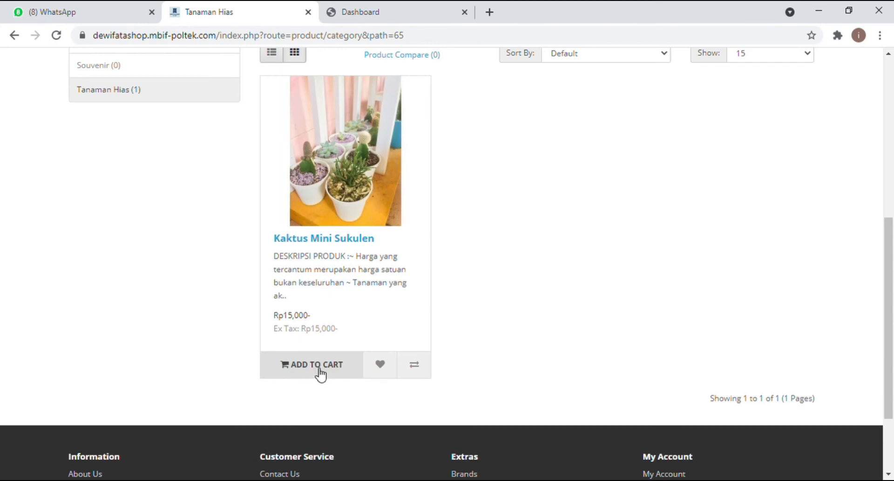
Step: Scroll back up and open the Perabot (6) category
left_click(893, 97)
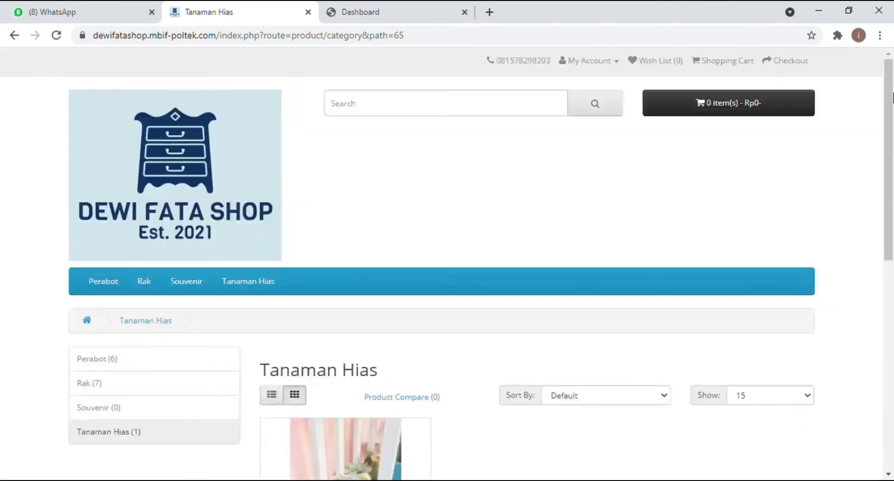
left_click(119, 364)
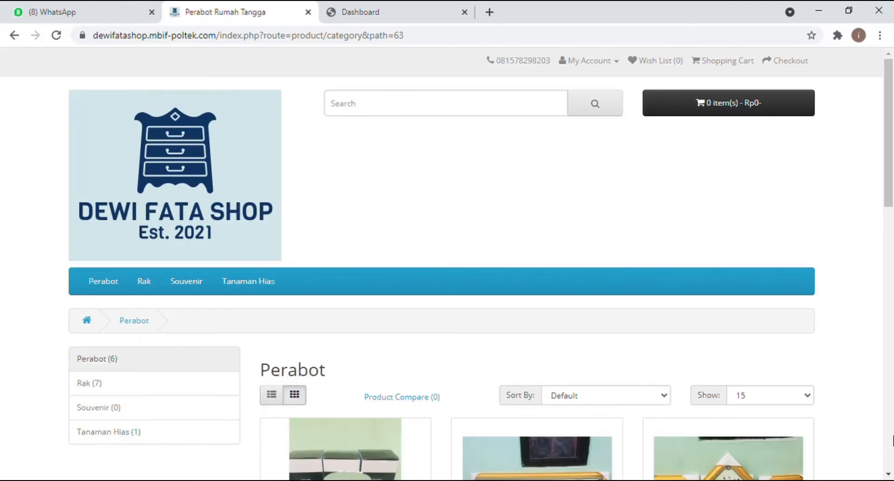
left_click(890, 474)
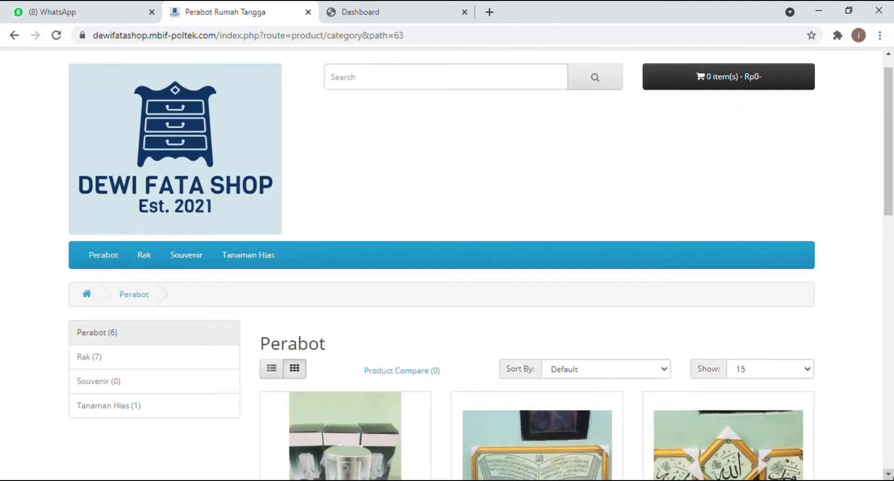
scroll(447, 264, "down", 15)
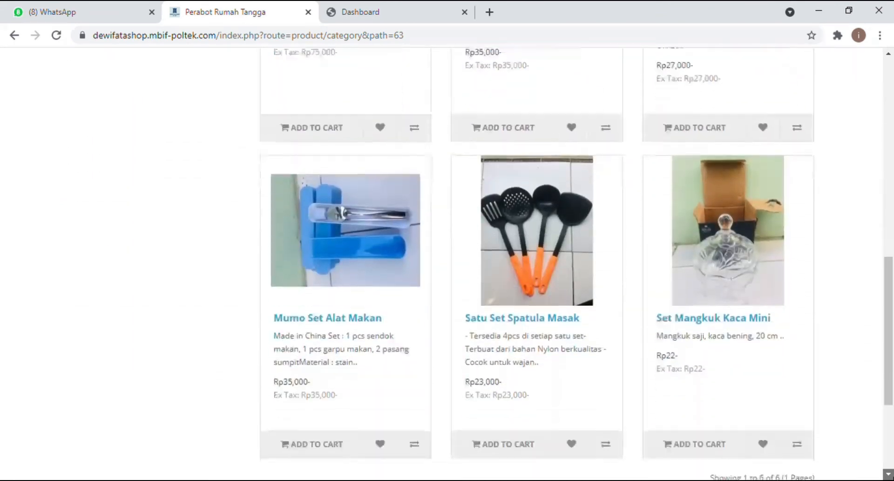
scroll(342, 275, "up", 8)
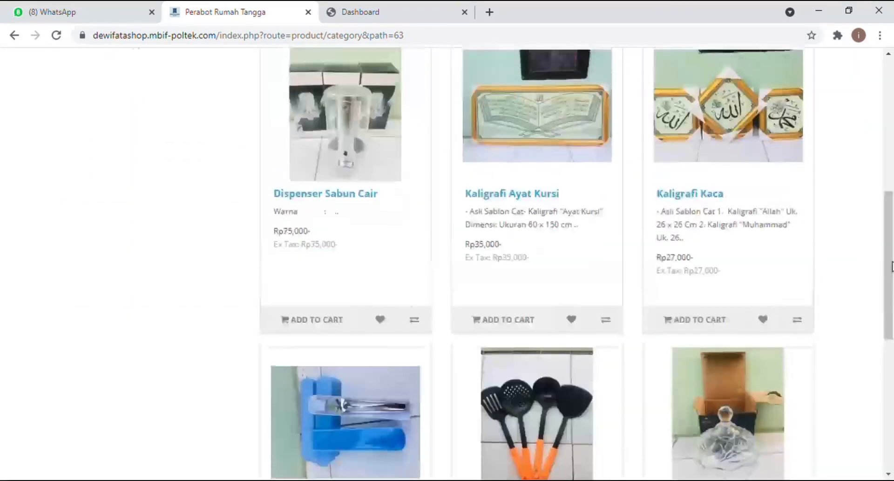
scroll(892, 138, "up", 8)
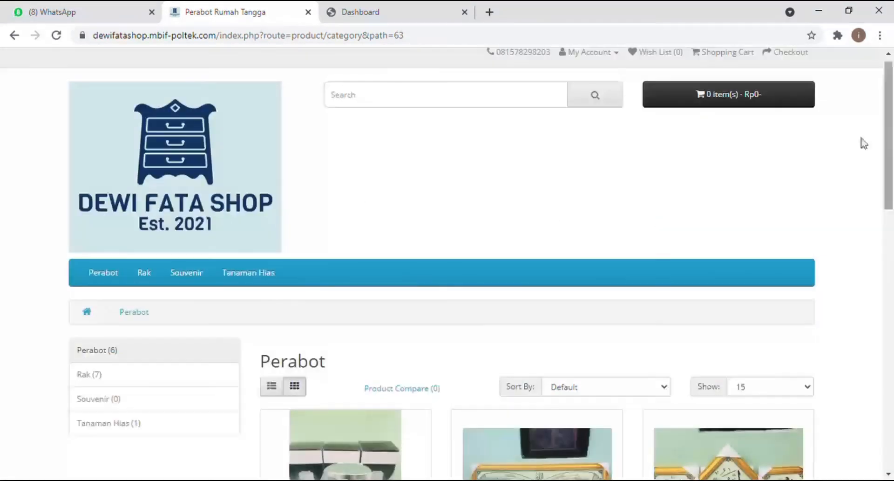
Step: Return to the Tanaman Hias category page
left_click(200, 427)
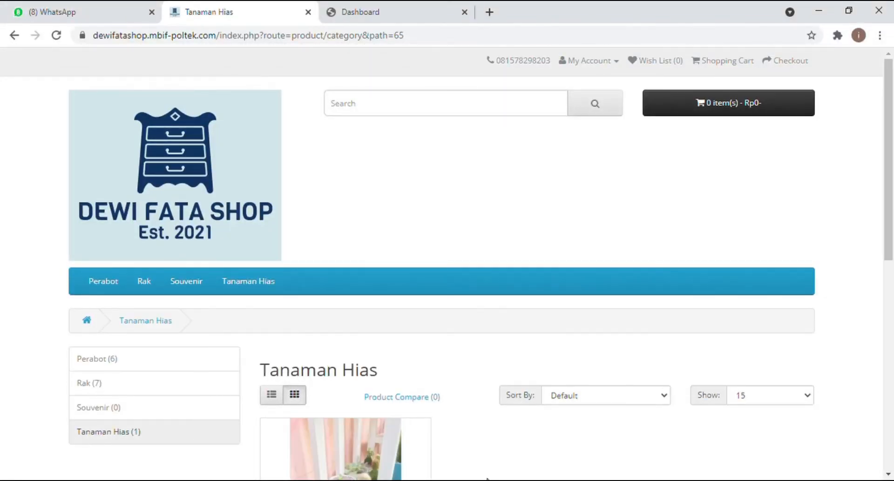
left_click(892, 391)
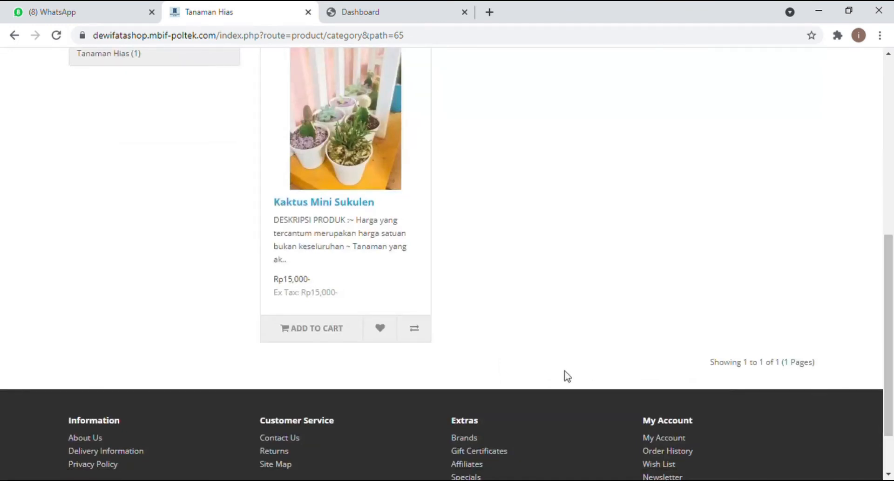
Step: Add Kaktus Mini Sukulen to the cart twice, making 2 items at Rp30,000
left_click(305, 342)
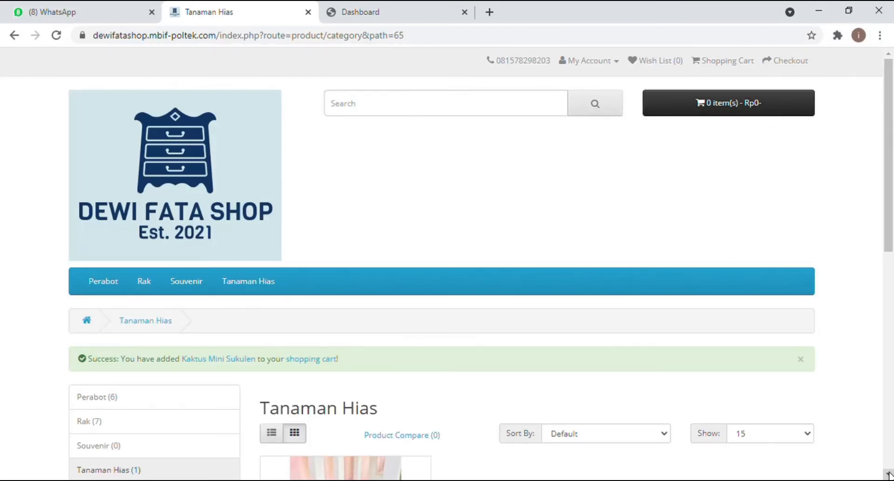
scroll(889, 474, "down", 5)
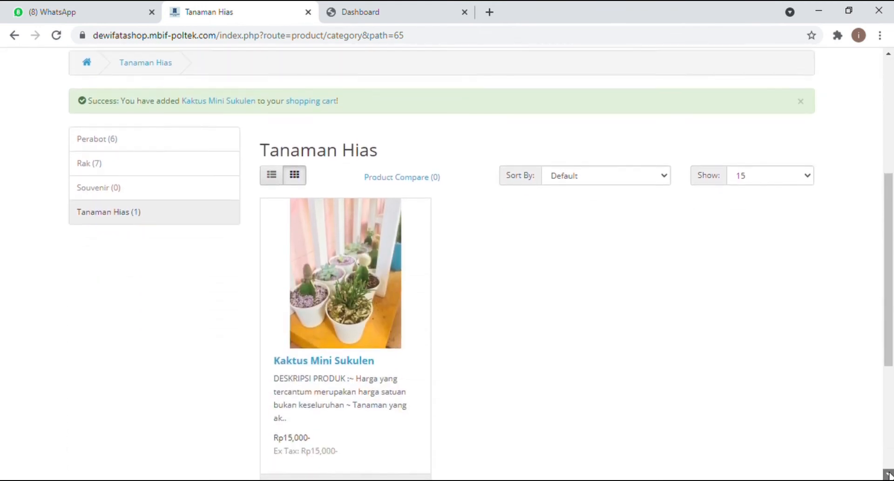
scroll(889, 474, "down", 4)
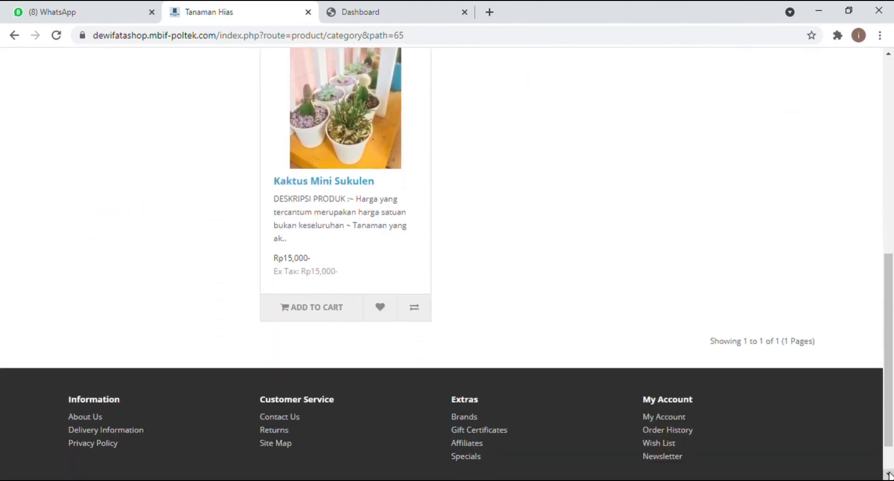
left_click(310, 308)
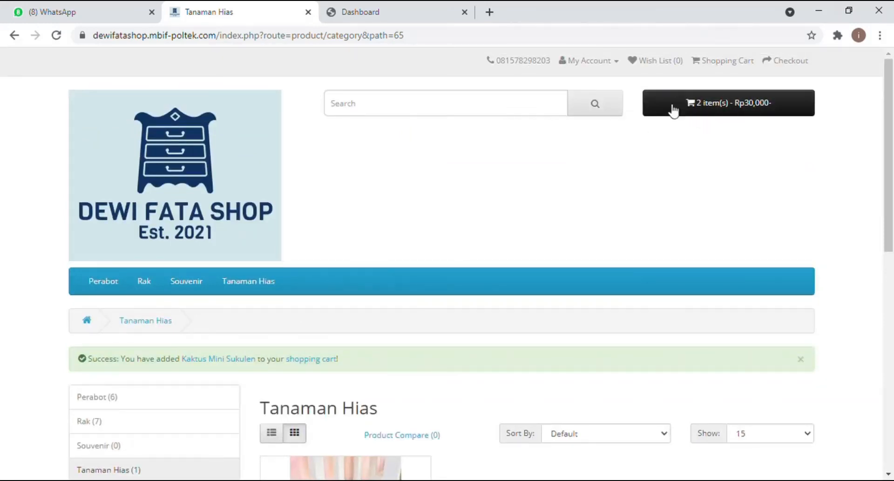
Step: Check the cart's 2 Kaktus Mini Sukulen at Rp30,000 and proceed to Checkout
left_click(719, 105)
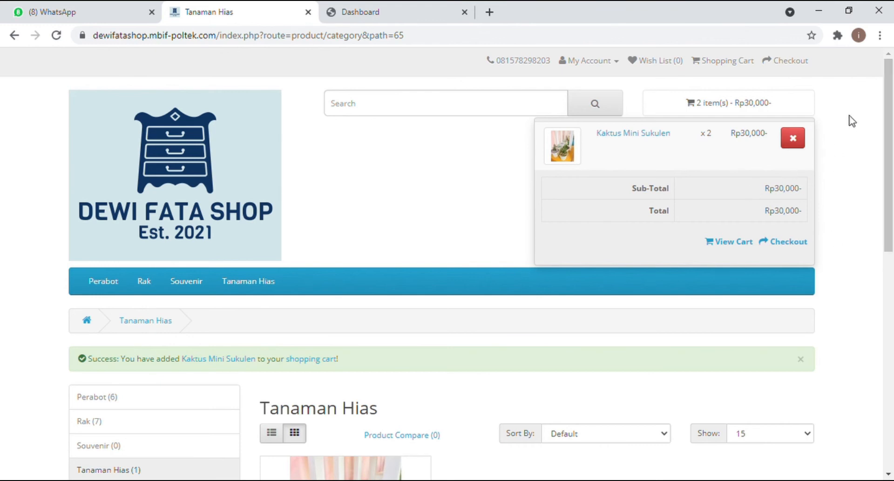
left_click(783, 242)
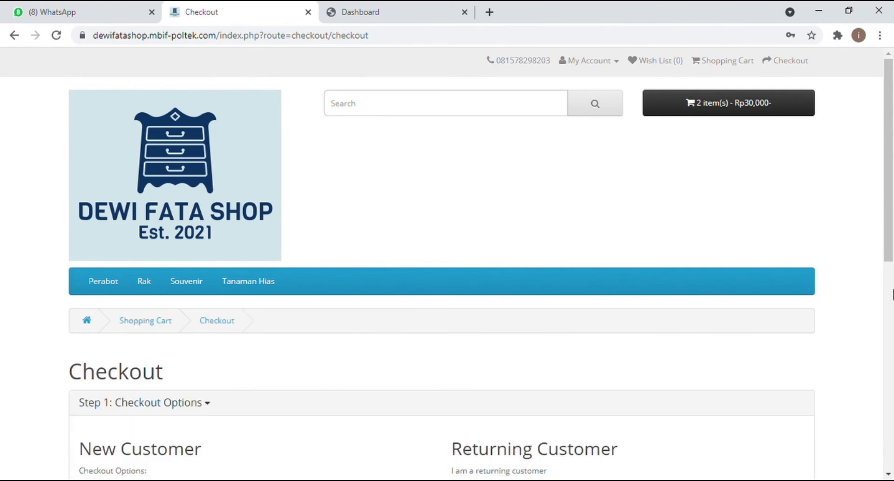
Step: Continue past Checkout Options to the blank Step 2: Account & Billing Details form
left_click(888, 475)
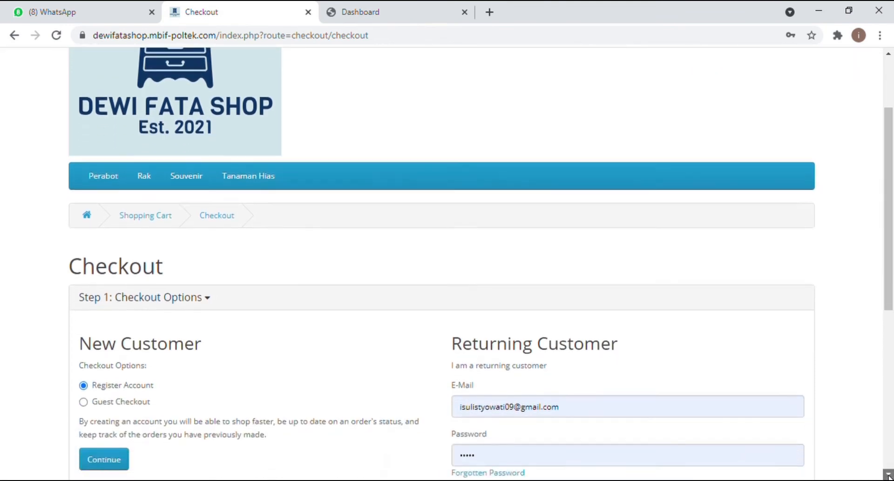
left_click_drag(889, 475, 889, 475)
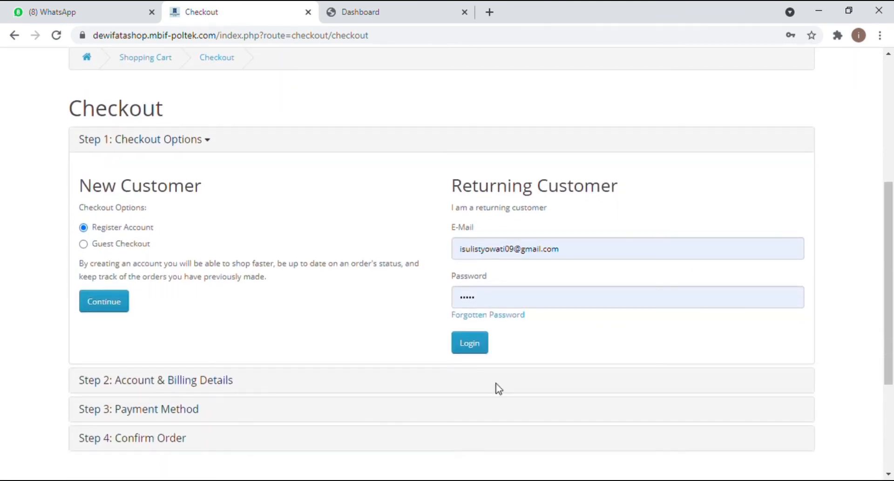
left_click(128, 309)
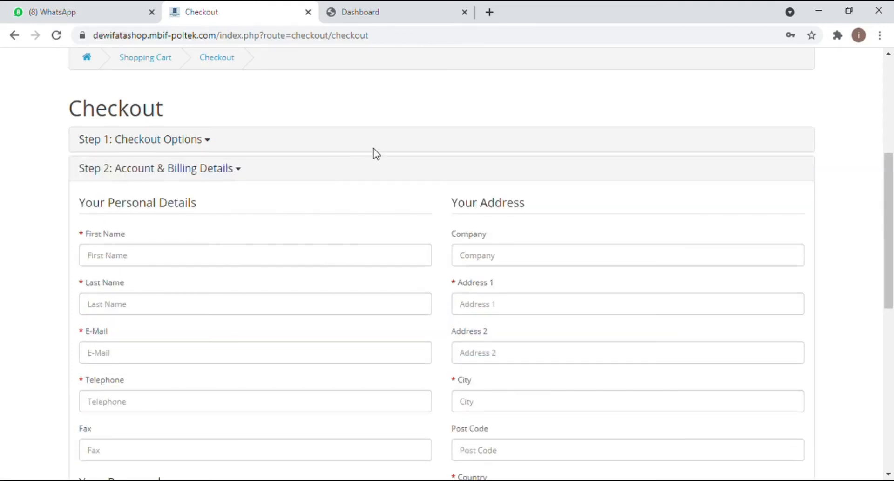
left_click(888, 474)
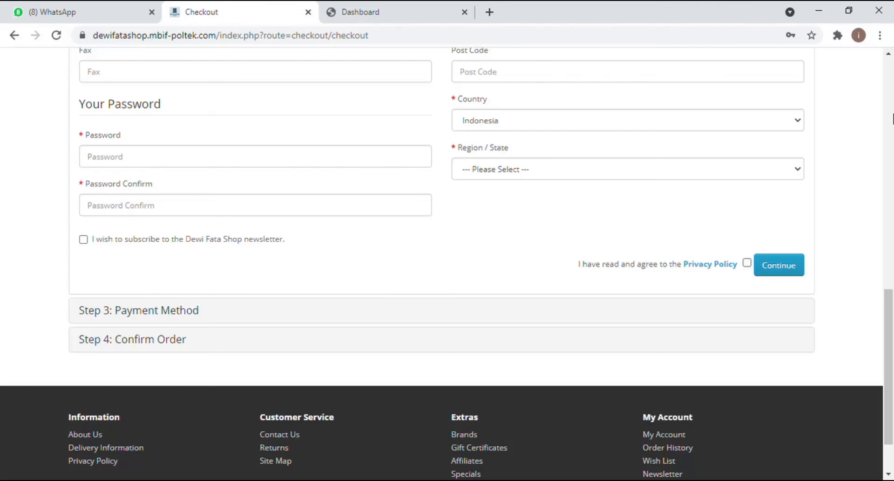
left_click(892, 119)
left_click(892, 116)
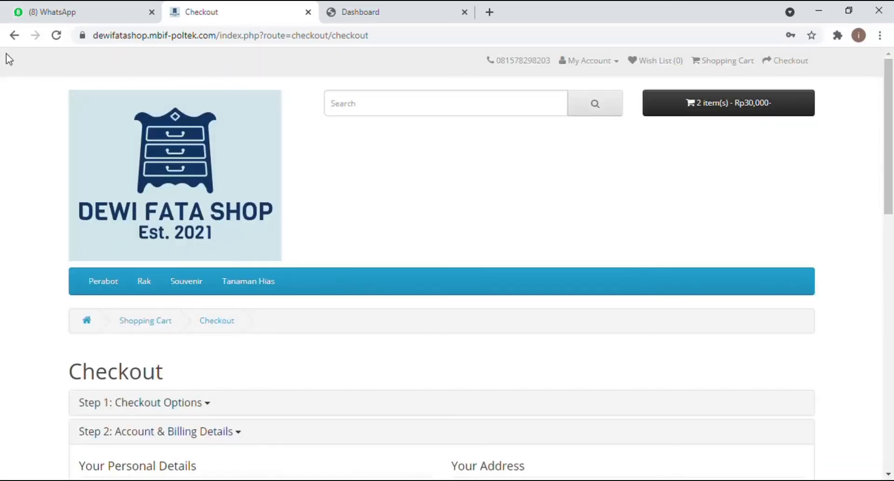
Step: Go back to Tanaman Hias and reopen Checkout from the cart dropdown
left_click(15, 35)
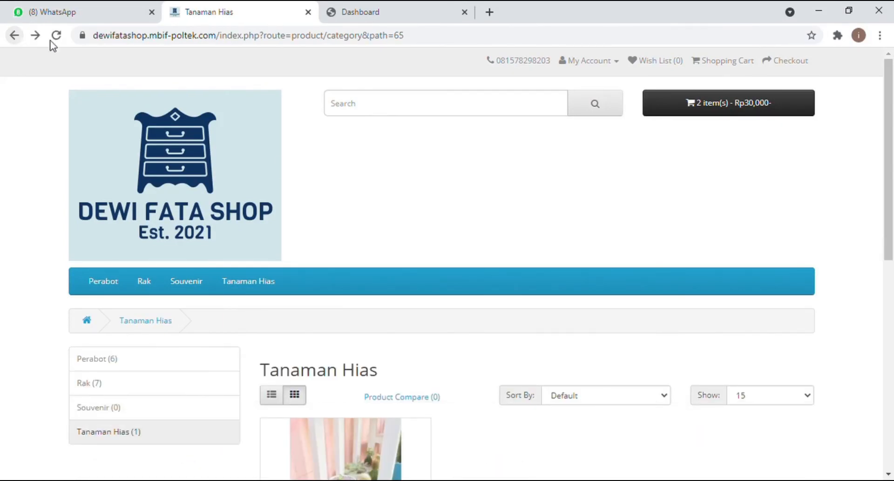
left_click(893, 288)
left_click(893, 141)
left_click(758, 118)
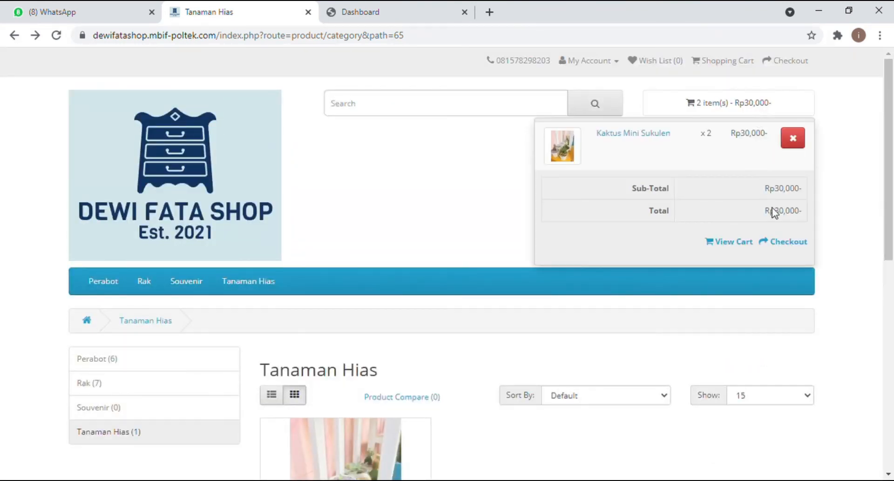
left_click(787, 241)
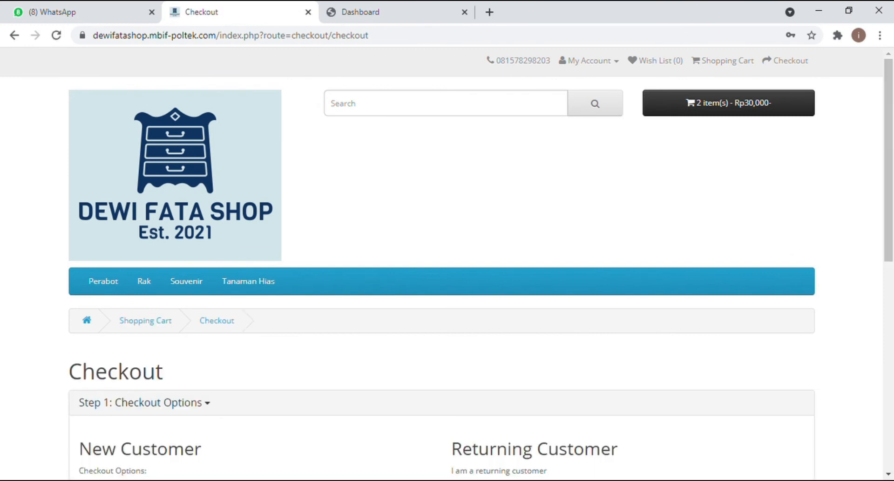
Step: Scroll down to the Returning Customer login with its e-mail and password filled in
left_click(890, 475)
left_click(890, 476)
left_click(889, 475)
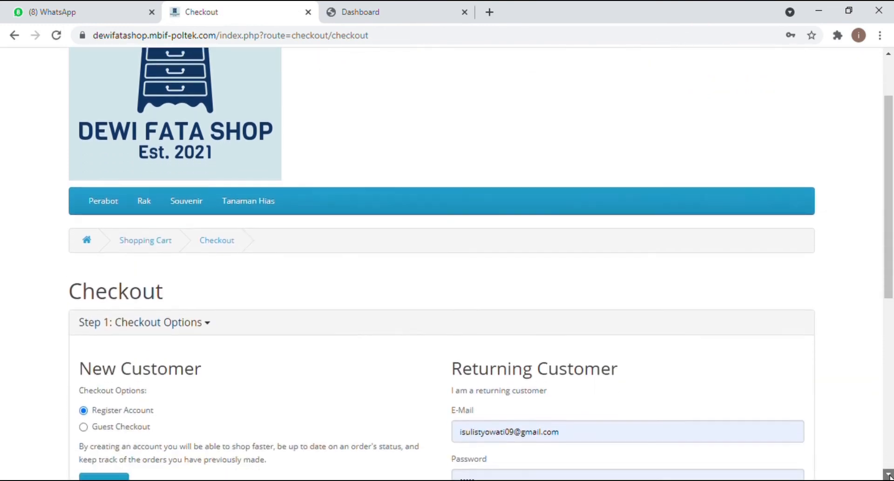
left_click(890, 475)
left_click(889, 475)
left_click(889, 476)
left_click(889, 475)
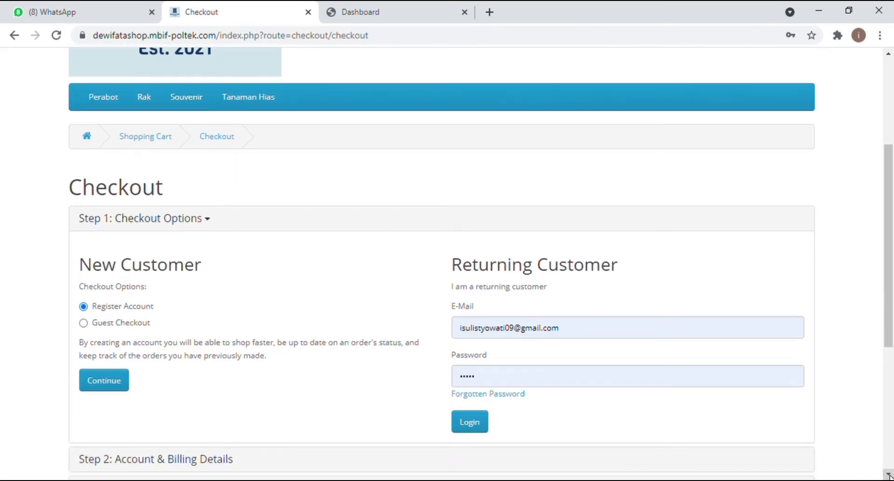
left_click(890, 476)
left_click(889, 475)
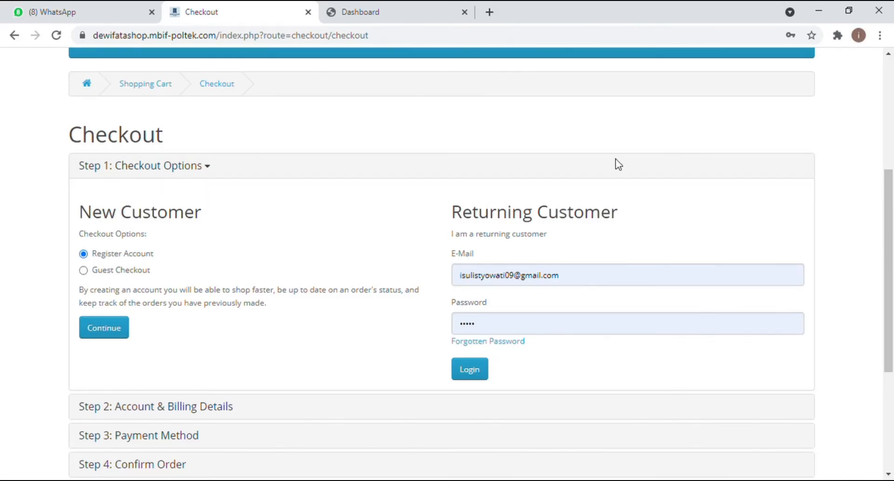
left_click(889, 476)
left_click(890, 475)
left_click(889, 475)
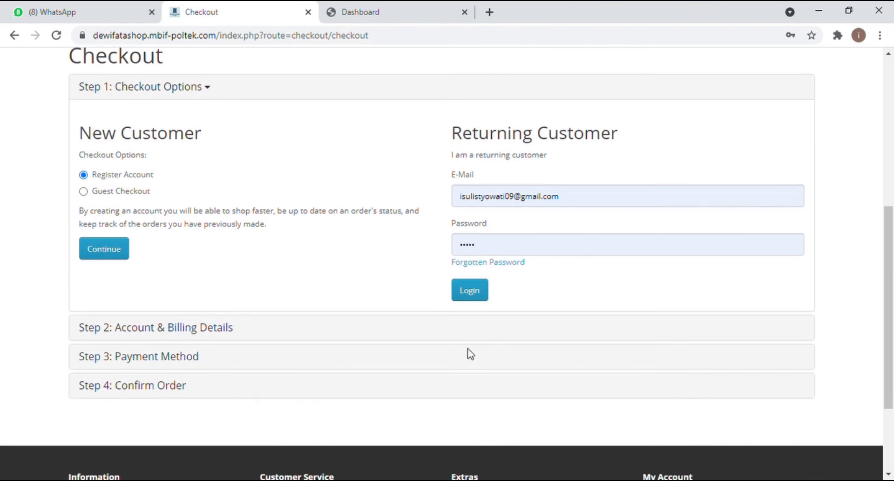
Step: Log in as the returning customer and scroll to Billing Details using the saved address
left_click(486, 290)
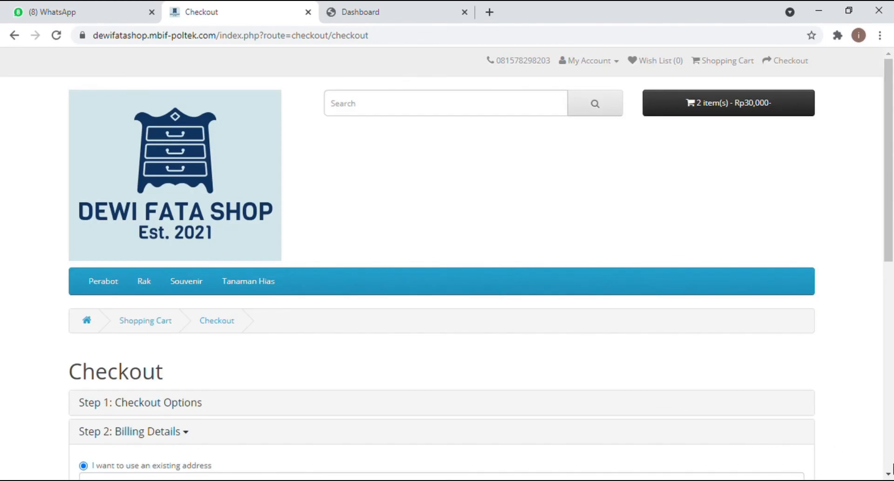
left_click(889, 473)
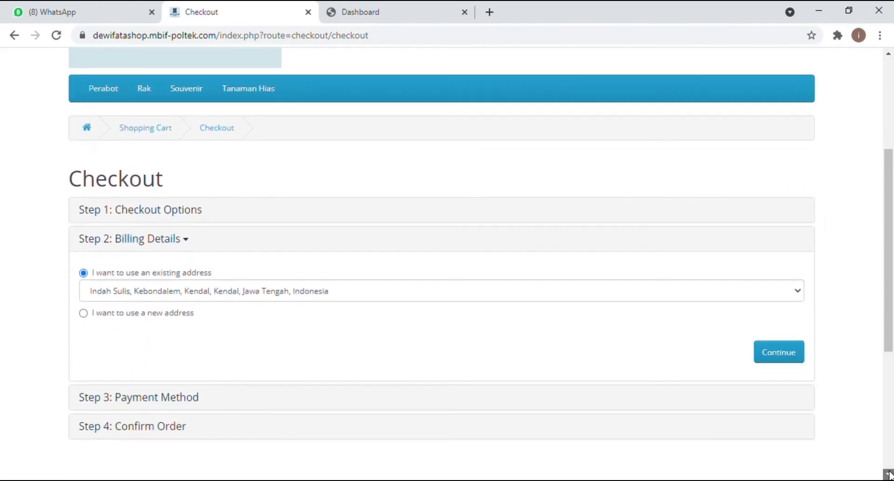
left_click(890, 472)
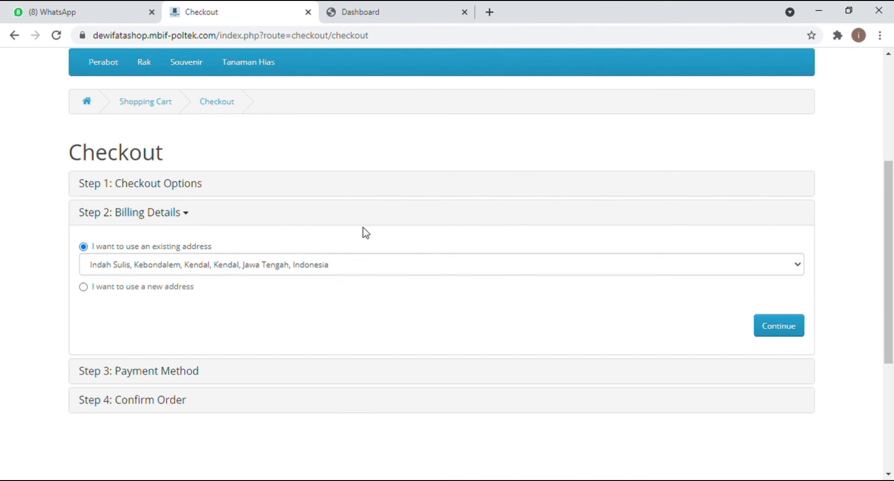
left_click(890, 476)
left_click(889, 476)
left_click(889, 476)
left_click(889, 476)
left_click(889, 476)
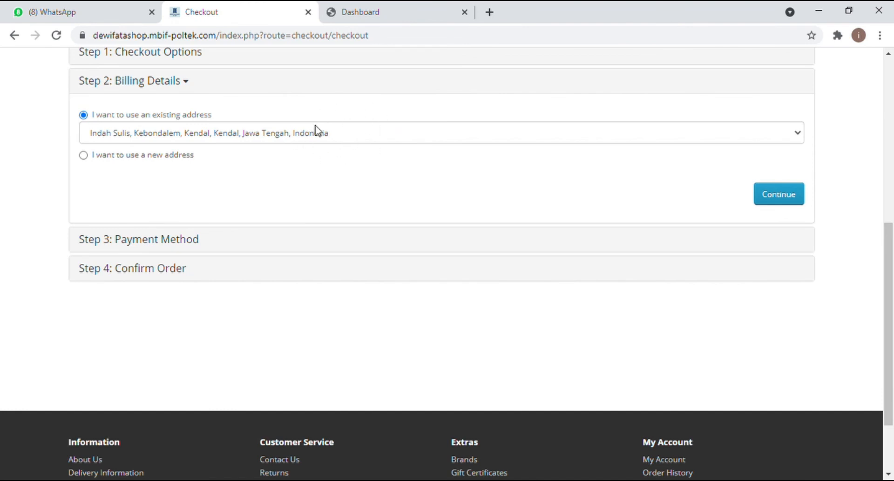
Step: Switch to a new billing address and enter the customer's first and last name
left_click(84, 157)
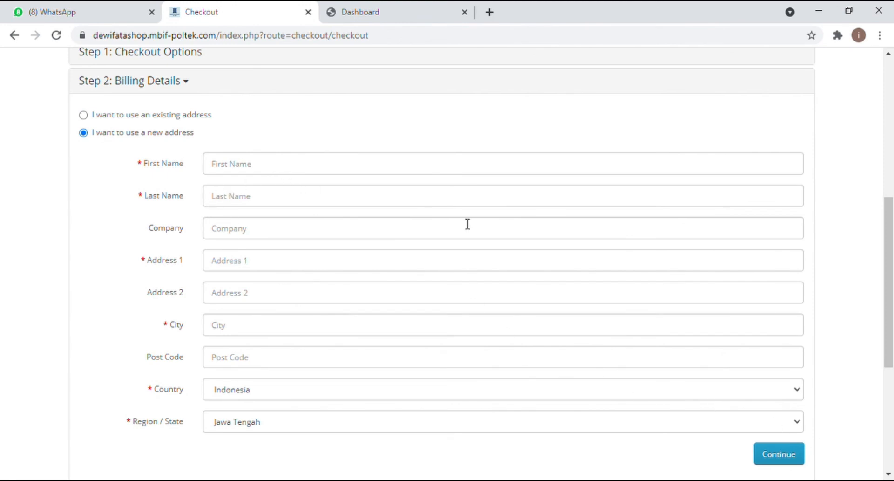
left_click(469, 177)
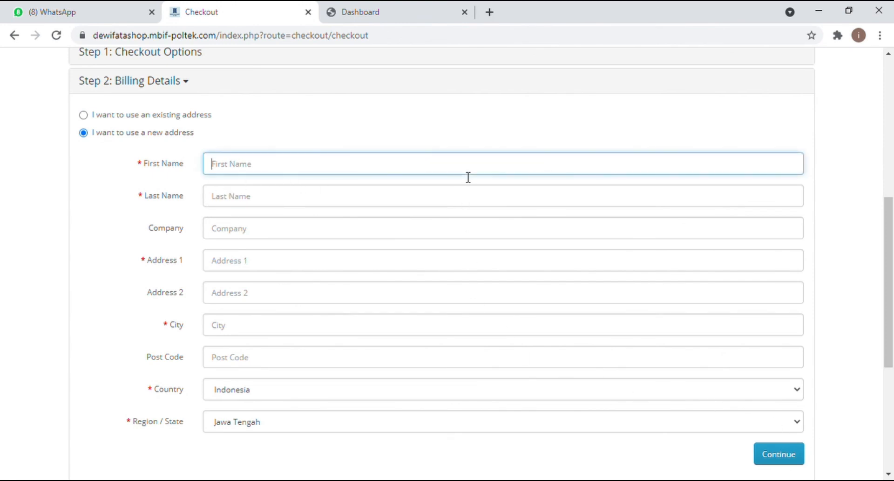
left_click(485, 207)
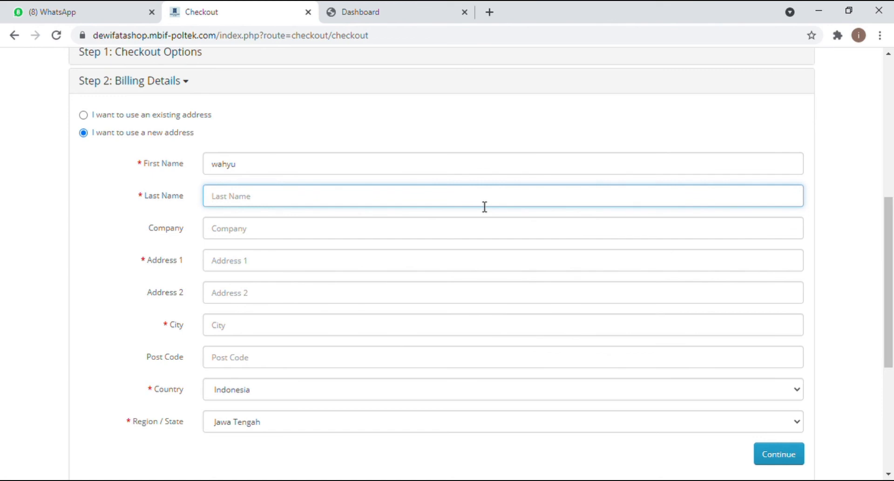
Step: Fill in the street address and city, then continue to Payment Method
key("ctrl+a")
left_click(462, 264)
type("K")
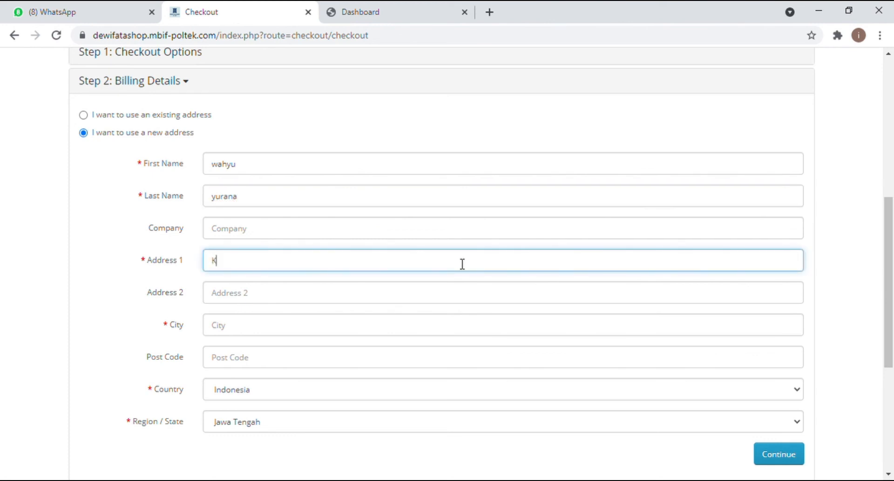
type("aliwungu")
left_click(361, 335)
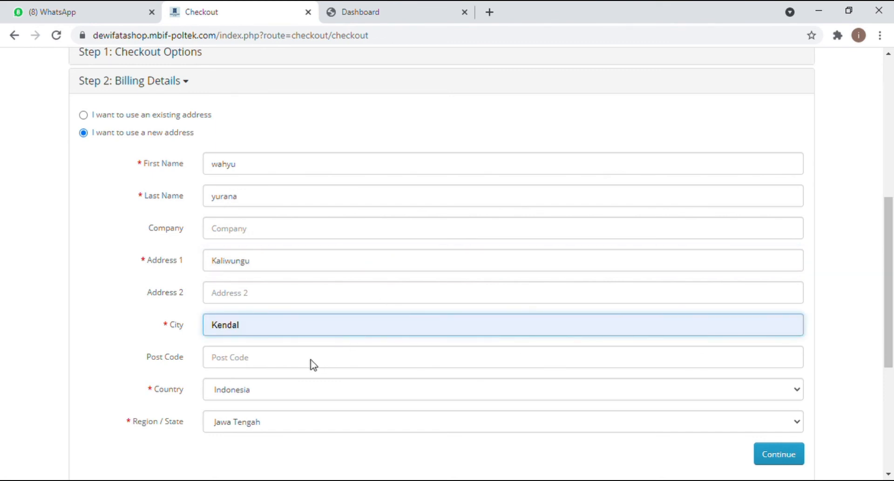
left_click(240, 358)
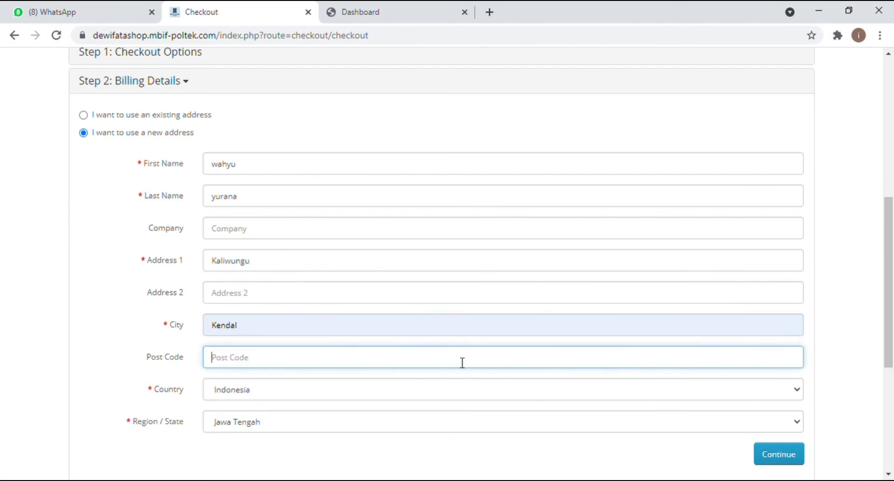
left_click(779, 462)
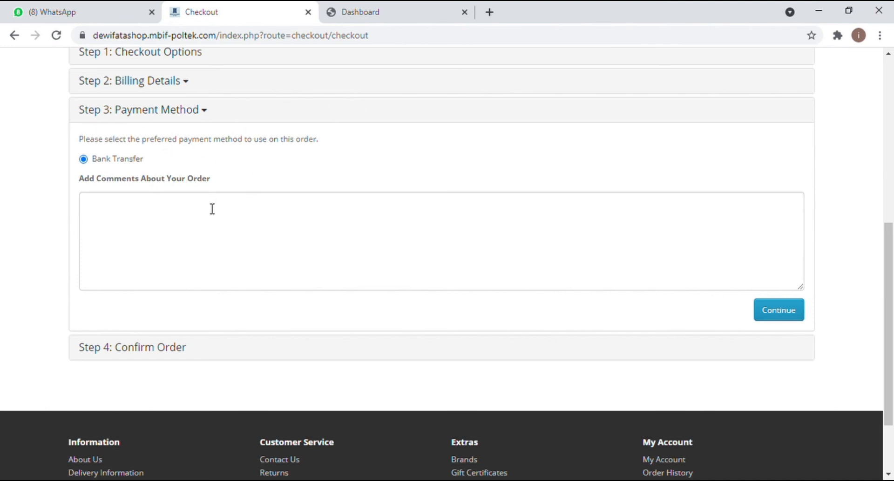
Step: Pay by Bank Transfer with comment 'olong packing yang rapi menggunakan kertas kado, karena mau buat kado' and continue
left_click(86, 161)
left_click(211, 206)
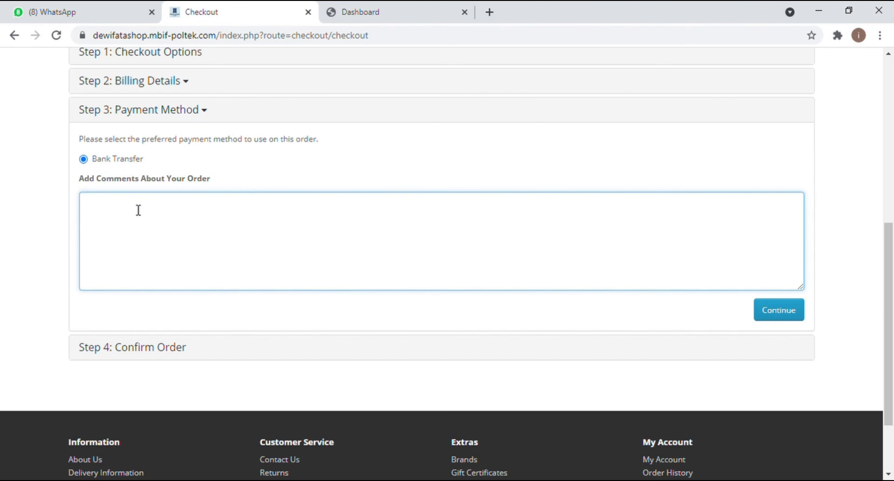
type("olong packing yang rap")
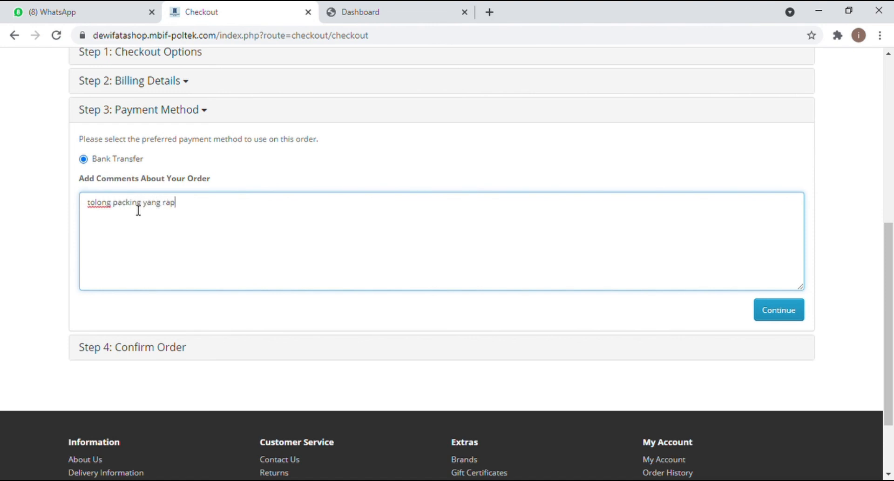
type("i menggunakan kertas")
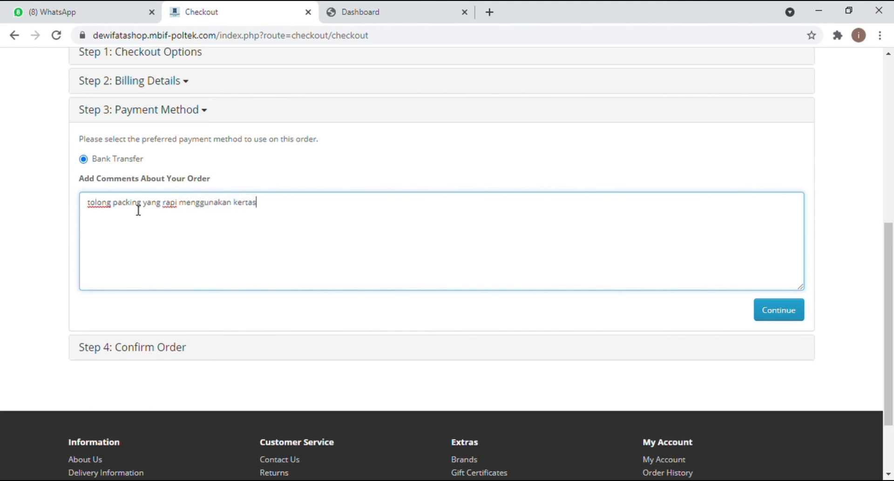
type(" kado, kare")
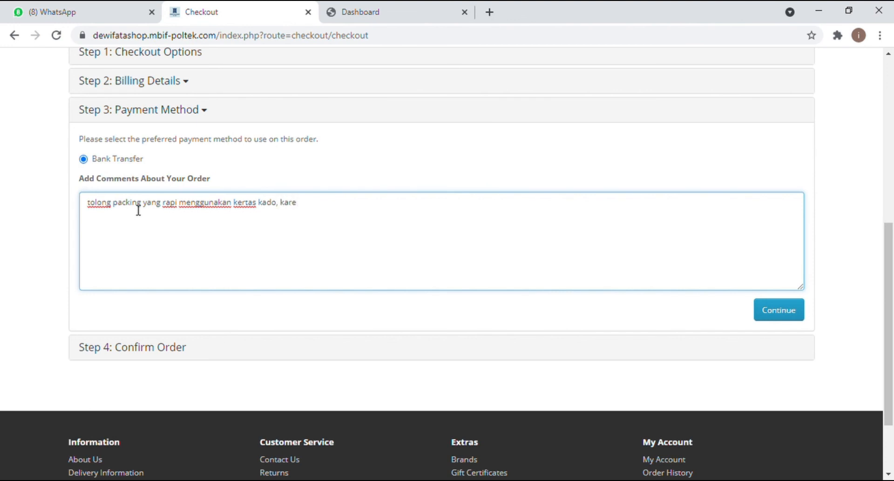
type("na mau buat kado.")
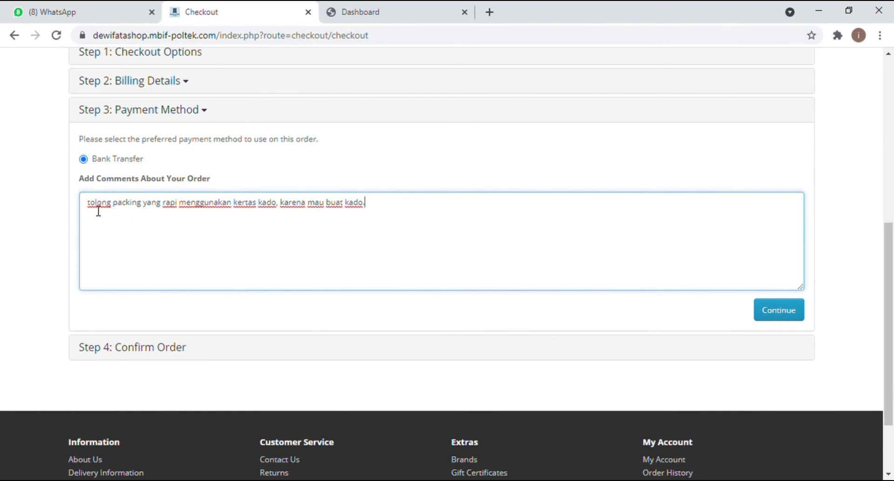
left_click(781, 319)
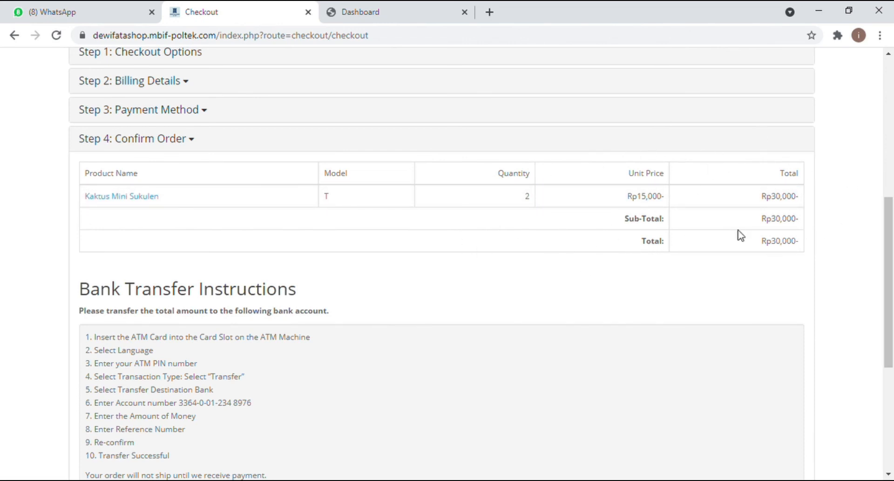
scroll(893, 398, "down", 5)
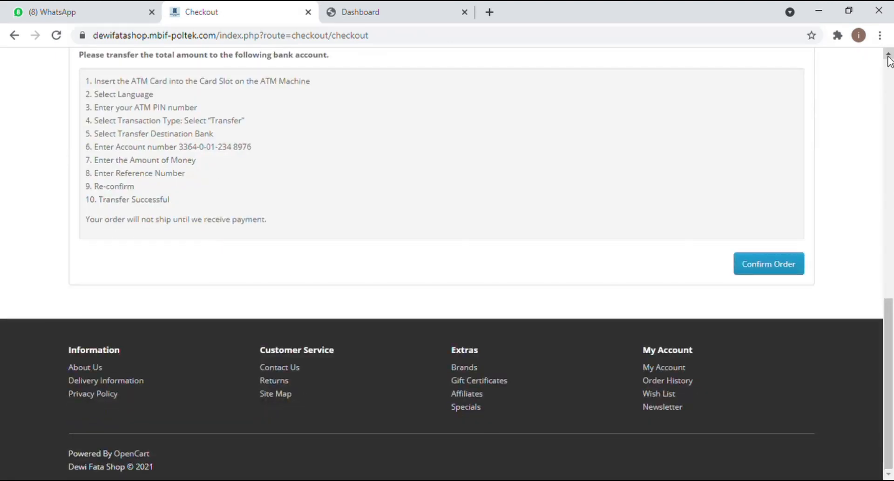
scroll(889, 65, "up", 1)
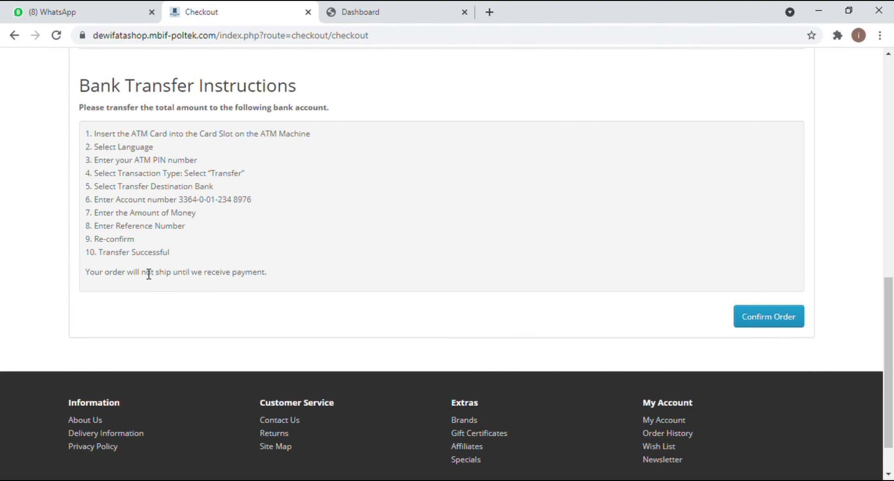
Step: Place the Kaktus Mini Sukulen order and return to the shop's home page
left_click(773, 320)
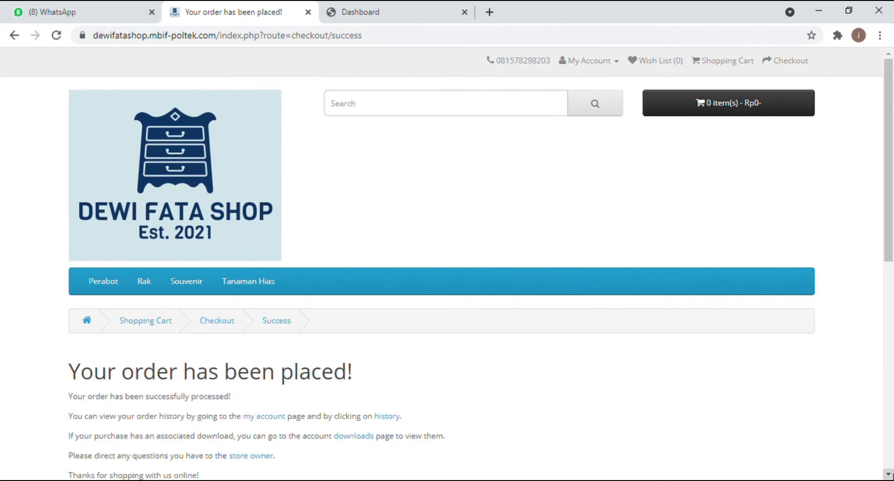
left_click(889, 474)
left_click(889, 474)
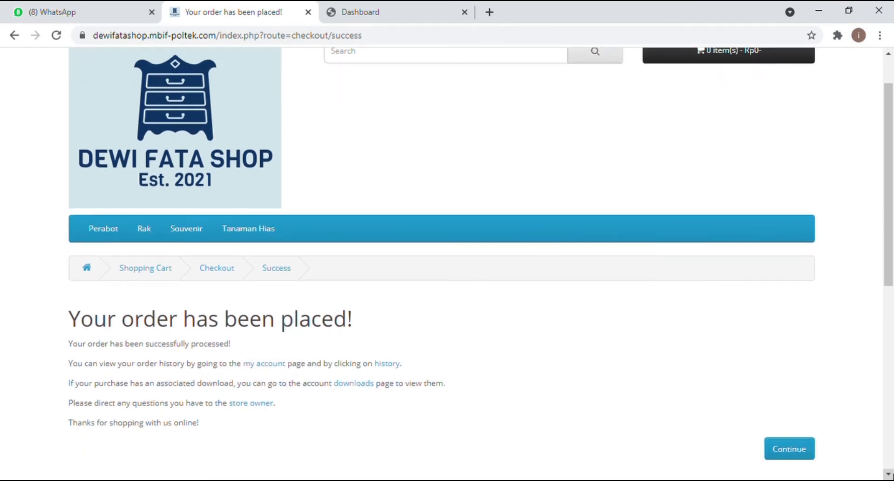
left_click(889, 474)
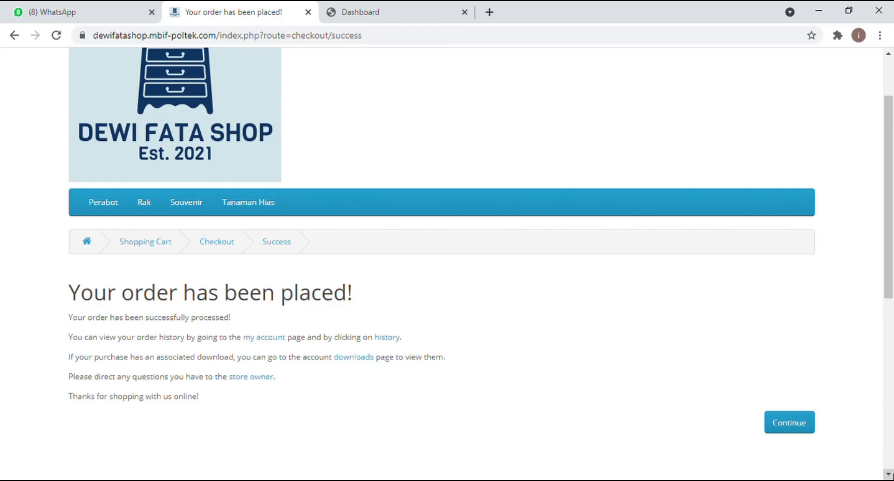
left_click(888, 474)
left_click(889, 474)
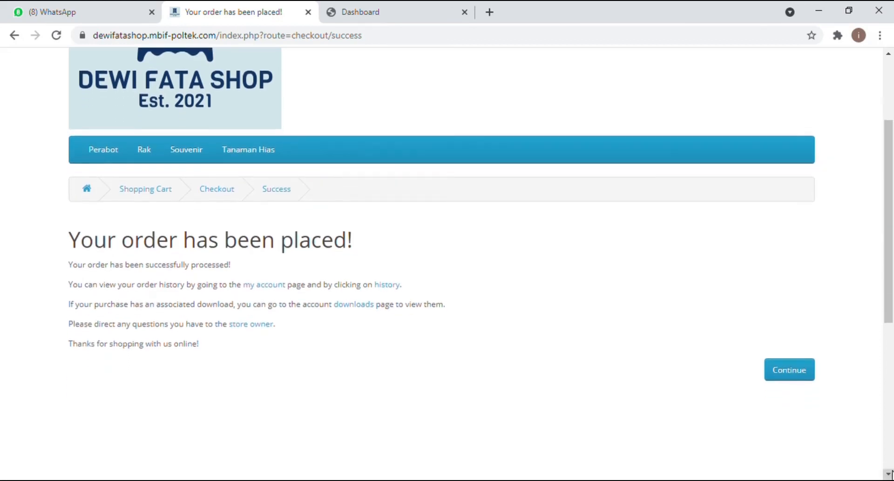
left_click(803, 369)
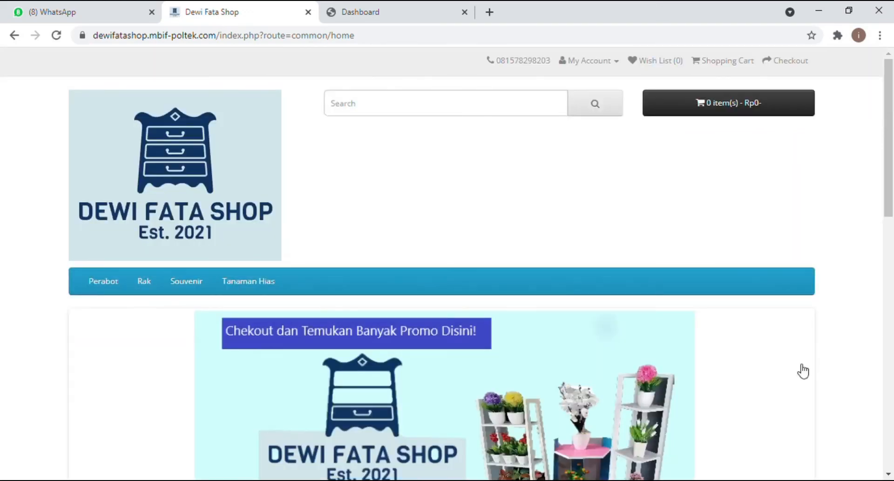
Step: Switch to the admin Dashboard, which shows 3 orders, 343K sales and 1 customer
left_click(892, 438)
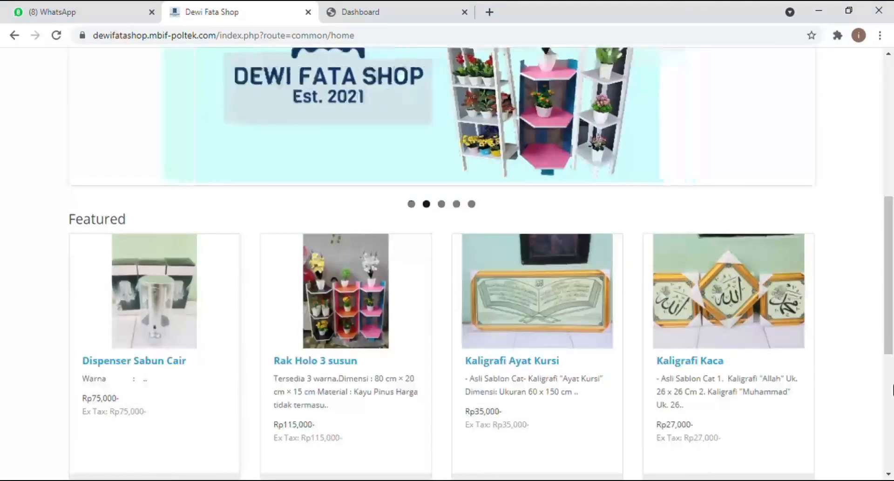
left_click_drag(890, 255, 890, 116)
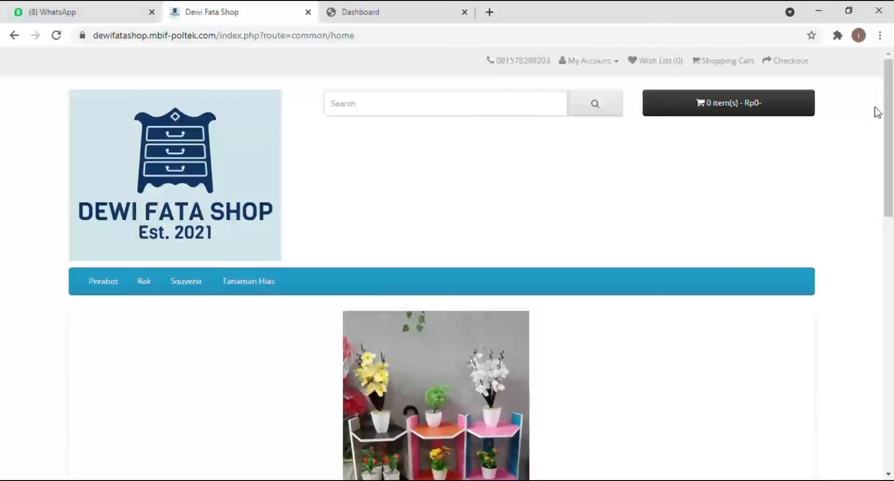
left_click(406, 21)
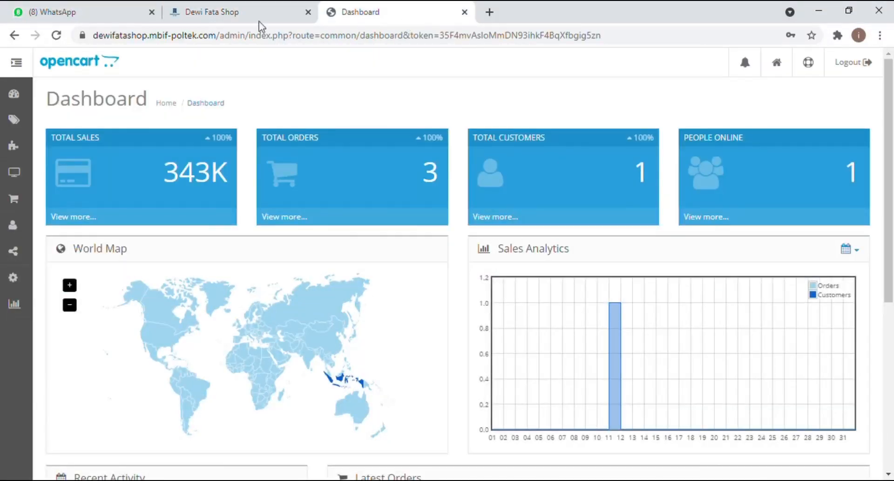
Step: Reload the dashboard to 4 orders and 373K sales, then open the sales order list
left_click(56, 36)
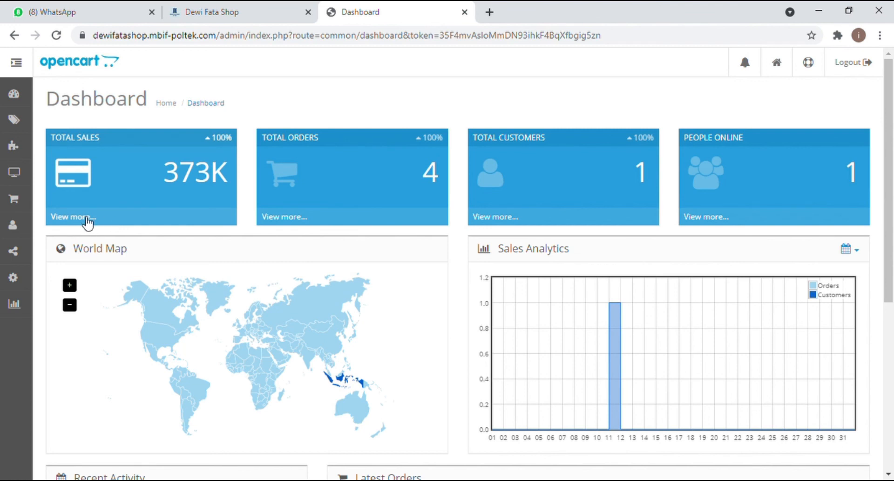
left_click(87, 219)
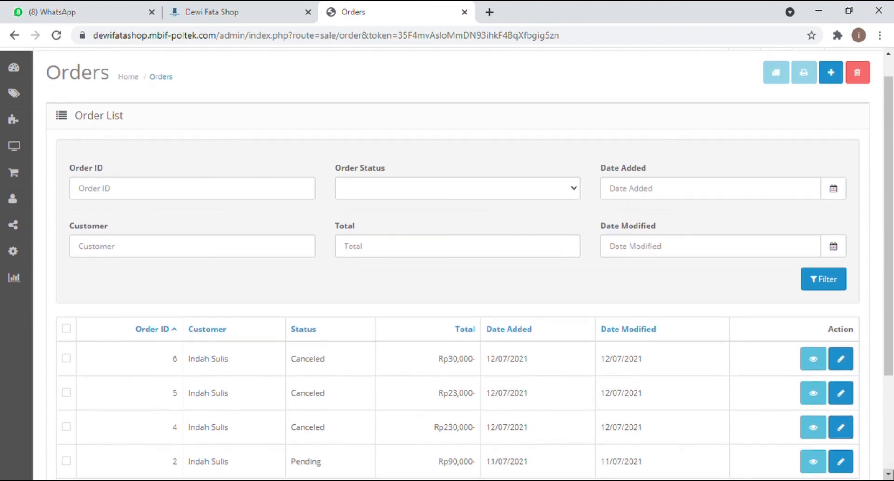
Step: Review the Orders list, topped by order 6 for Rp30,000, then return to the dashboard
scroll(447, 263, "down", 1)
scroll(447, 263, "down", 2)
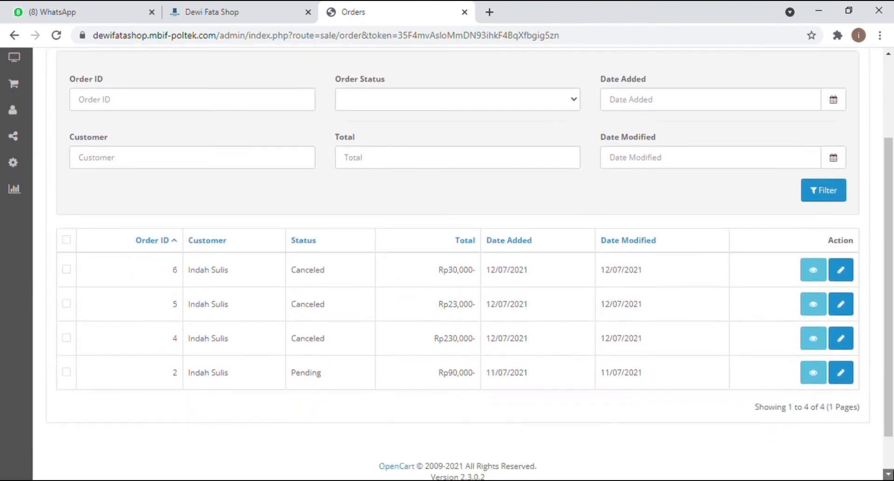
scroll(447, 263, "down", 1)
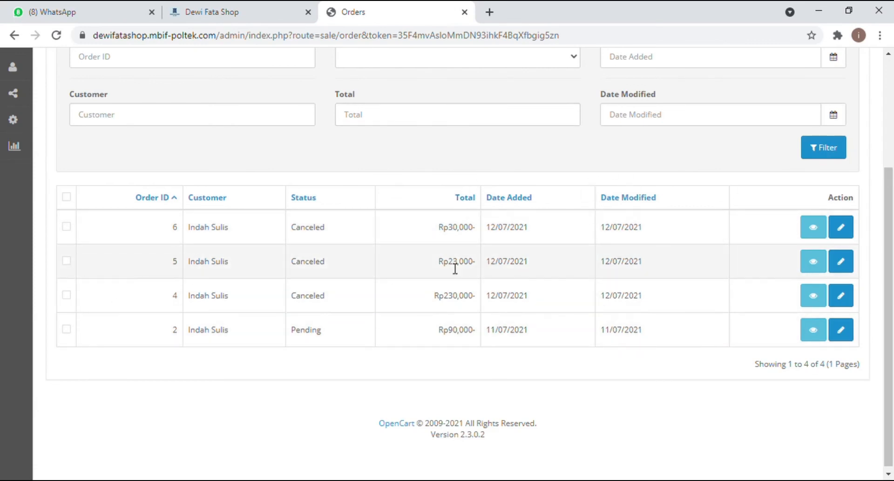
scroll(892, 150, "up", 1)
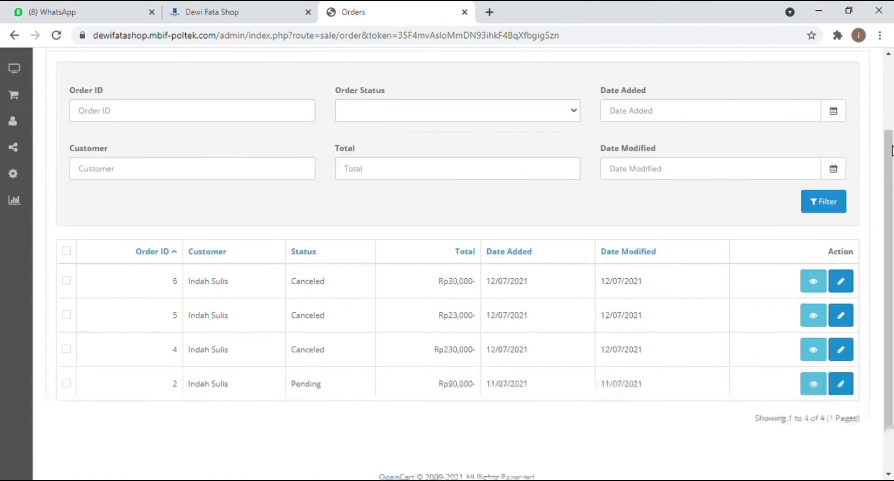
scroll(892, 150, "up", 2)
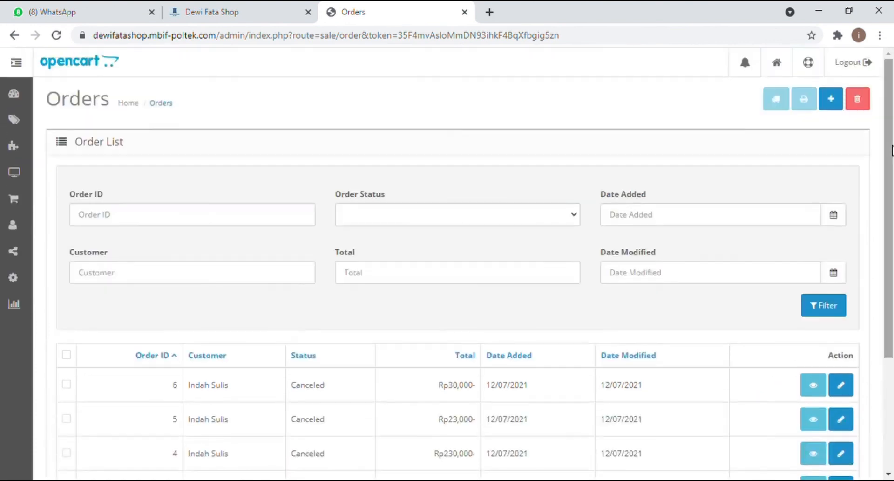
left_click(14, 36)
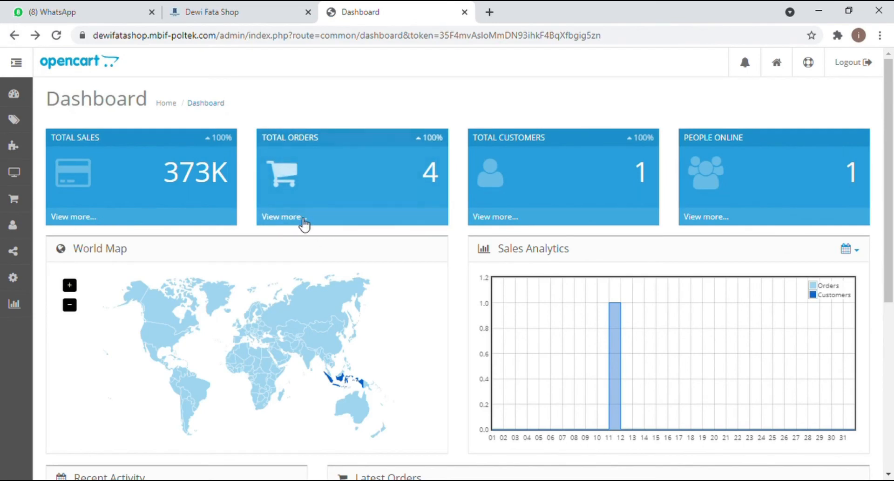
Step: Open the orders behind Total Orders, check the four orders, and go back
left_click(304, 225)
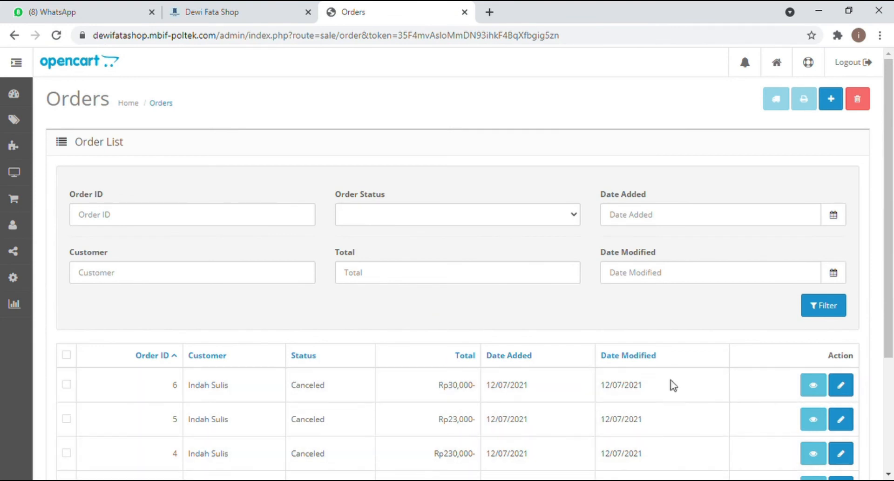
left_click(889, 472)
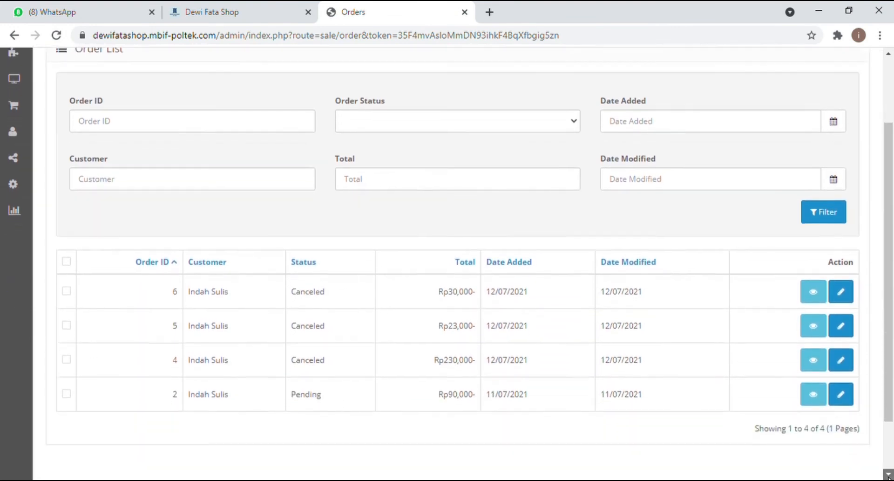
left_click(889, 474)
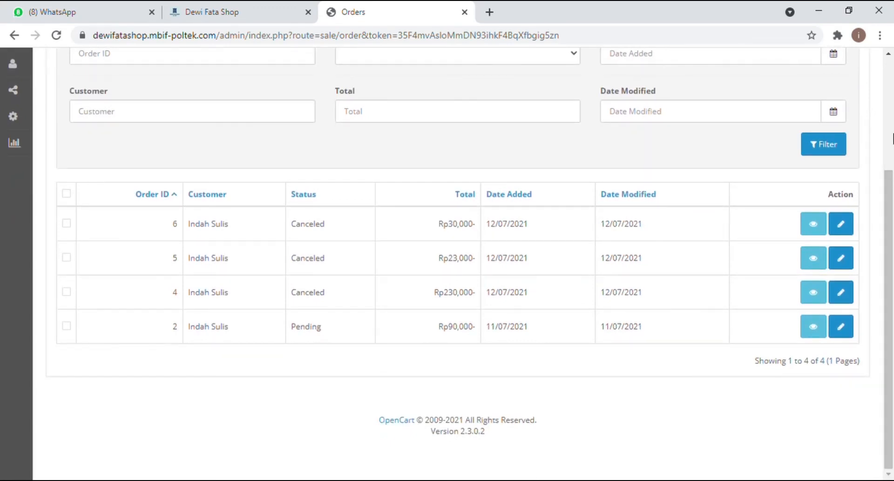
scroll(893, 247, "up", 4)
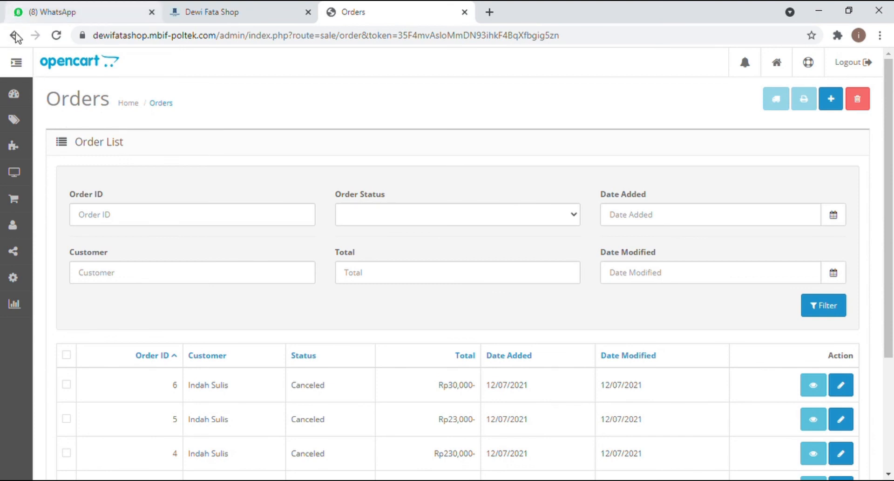
left_click(14, 35)
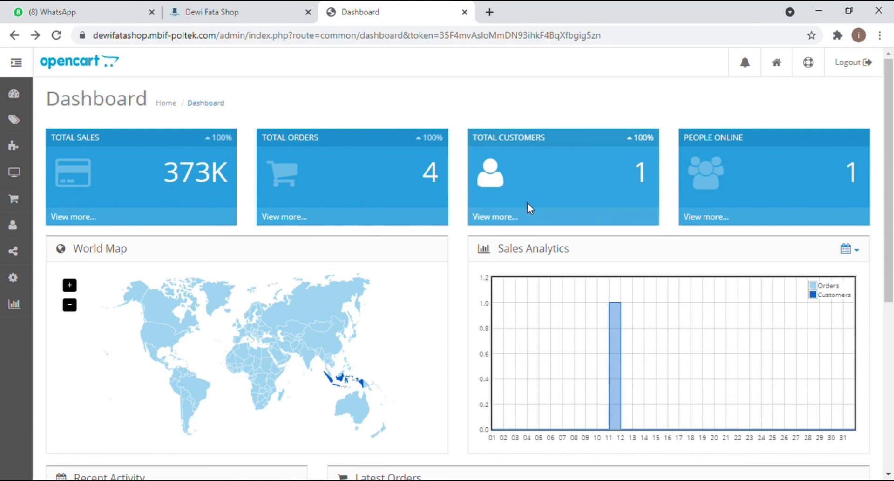
left_click(514, 224)
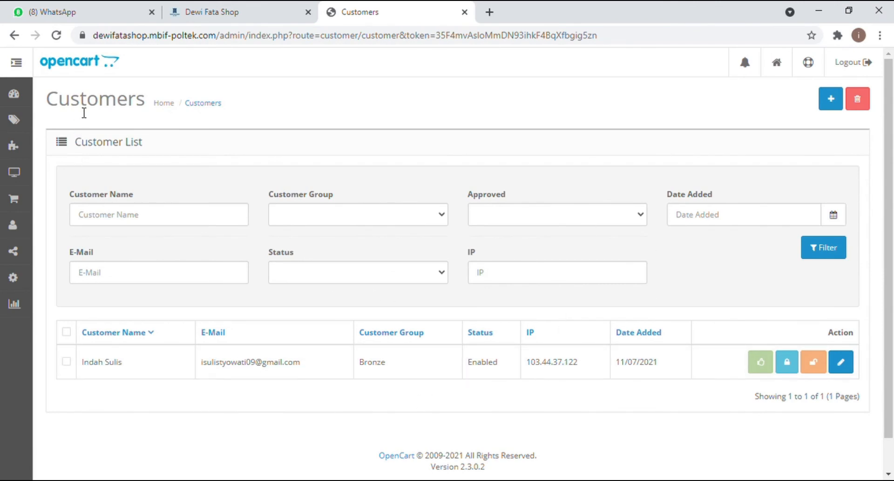
left_click(15, 39)
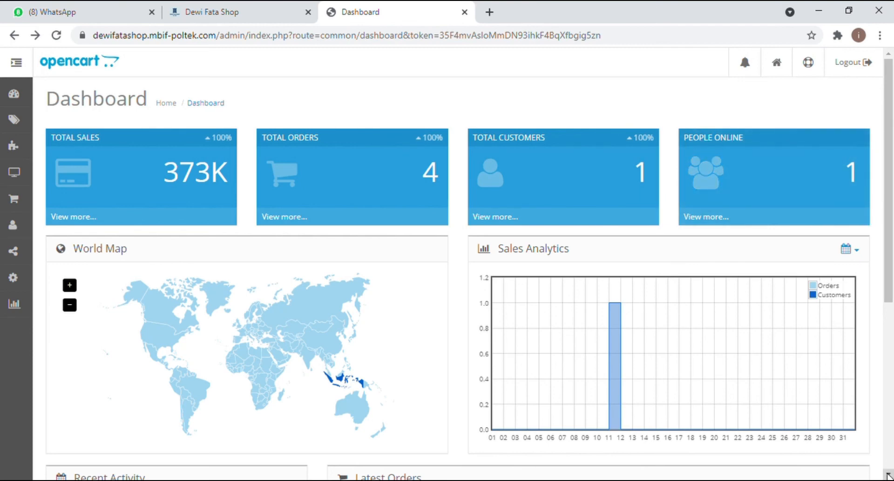
scroll(571, 193, "down", 3)
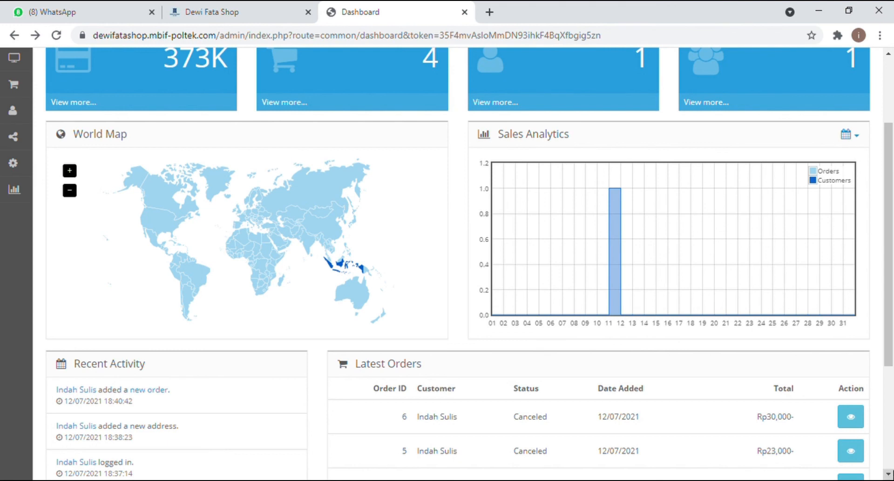
scroll(888, 473, "down", 2)
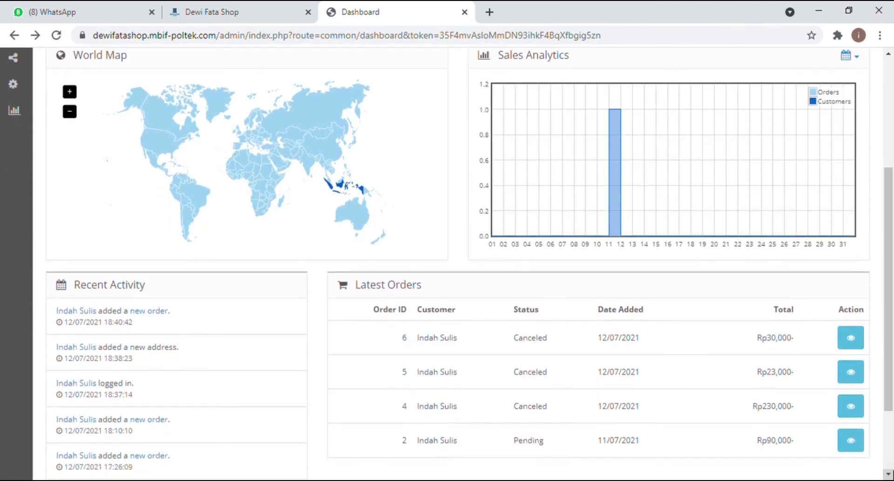
scroll(447, 264, "down", 2)
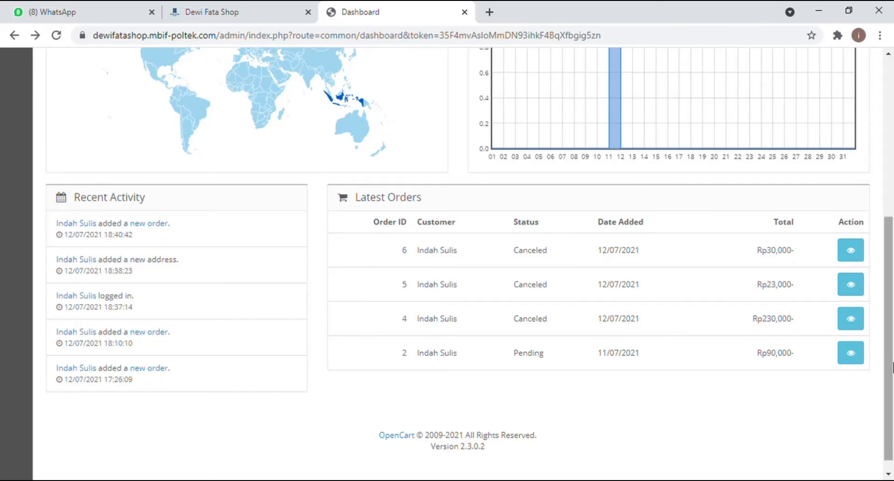
left_click(890, 472)
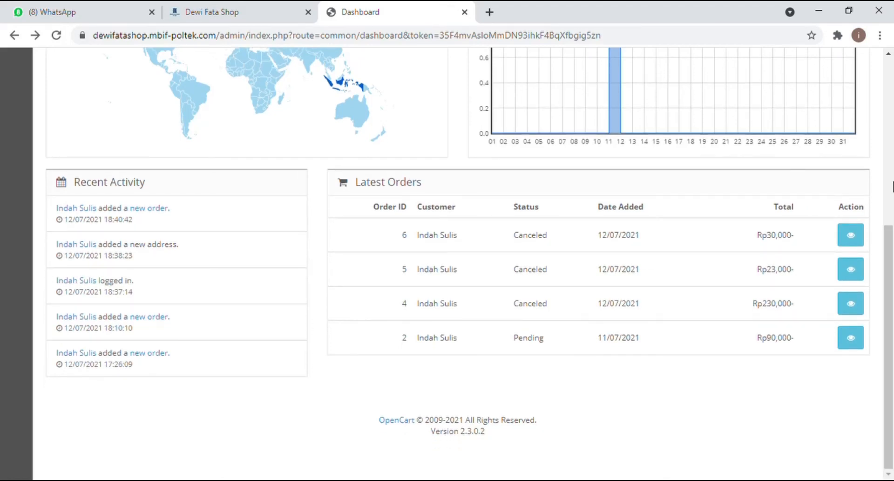
left_click_drag(892, 335, 892, 126)
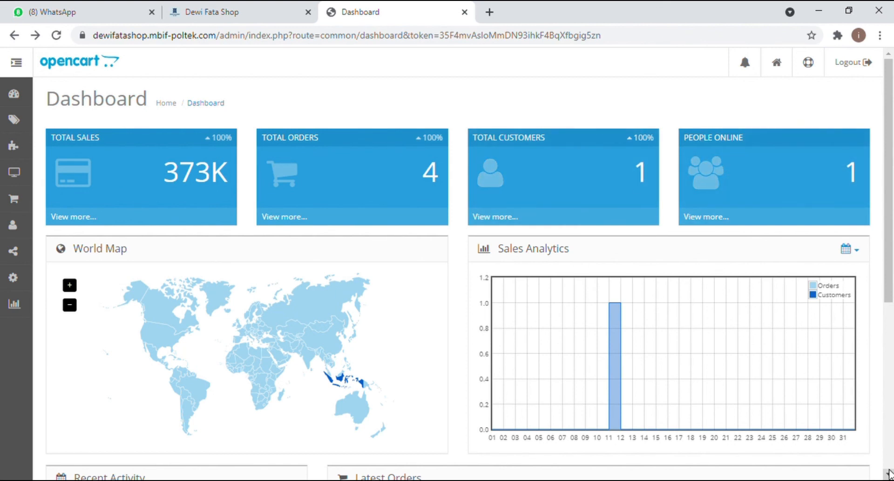
left_click(889, 475)
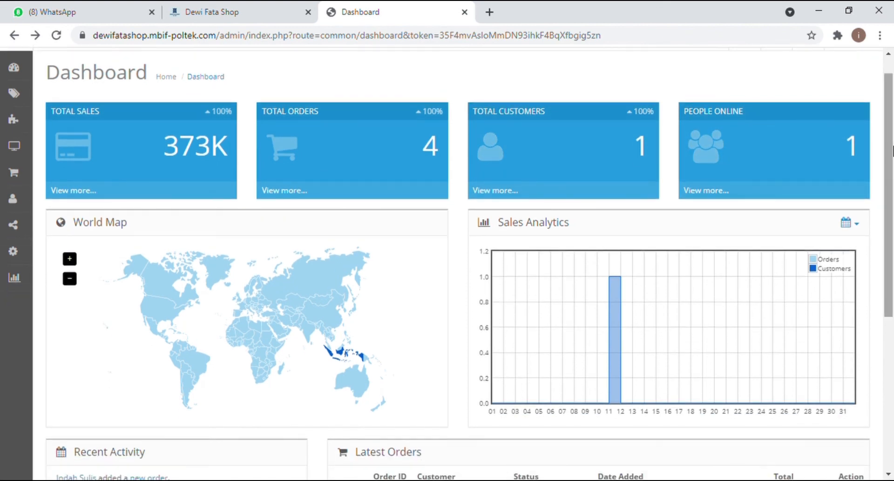
left_click(890, 69)
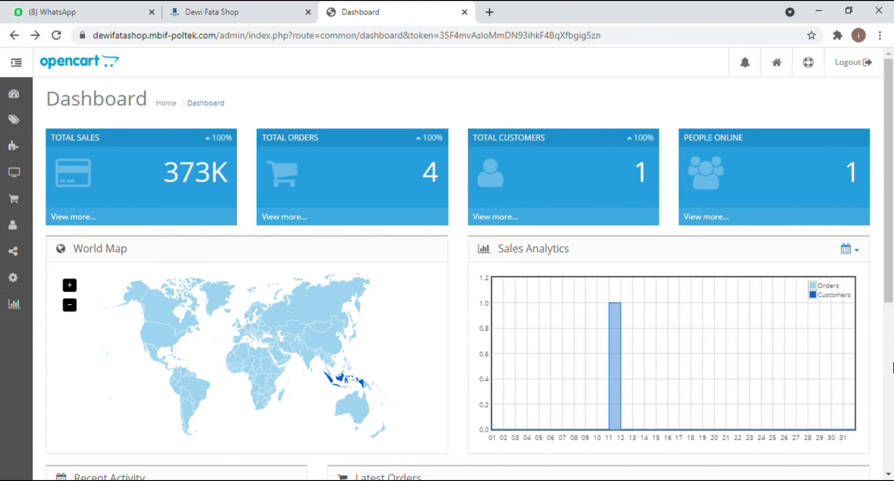
left_click_drag(892, 61, 893, 268)
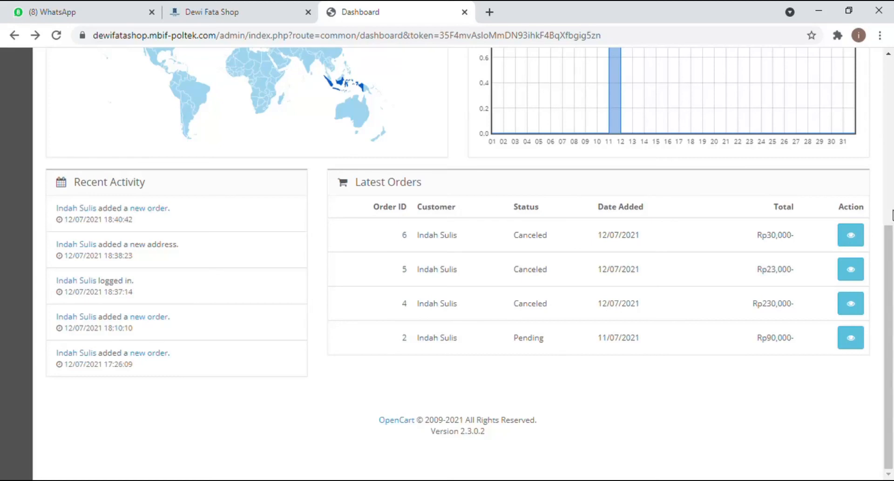
left_click(892, 159)
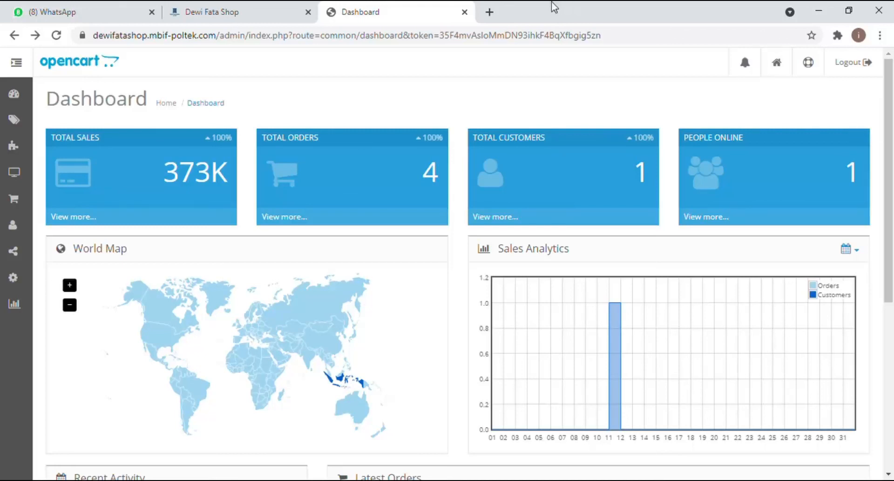
Step: Bring up the Dewi Fata Shop home page and scroll past its July promo slideshow
left_click(275, 21)
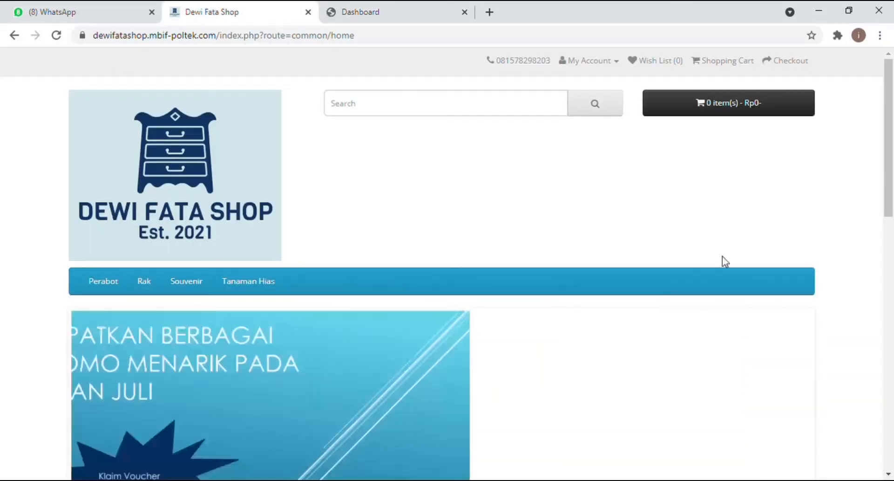
scroll(889, 471, "down", 3)
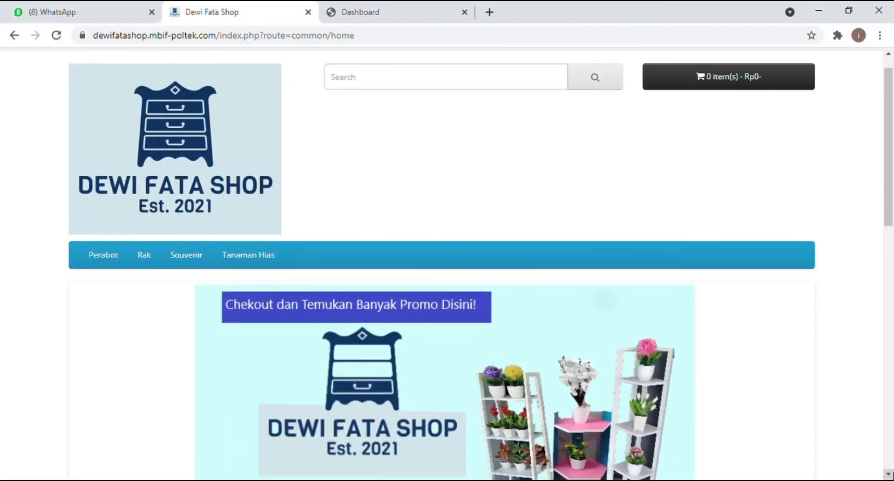
scroll(888, 472, "down", 3)
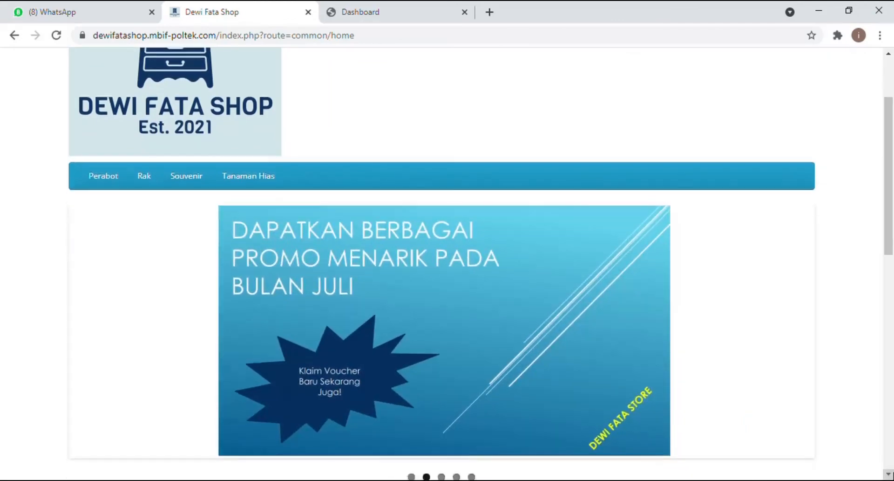